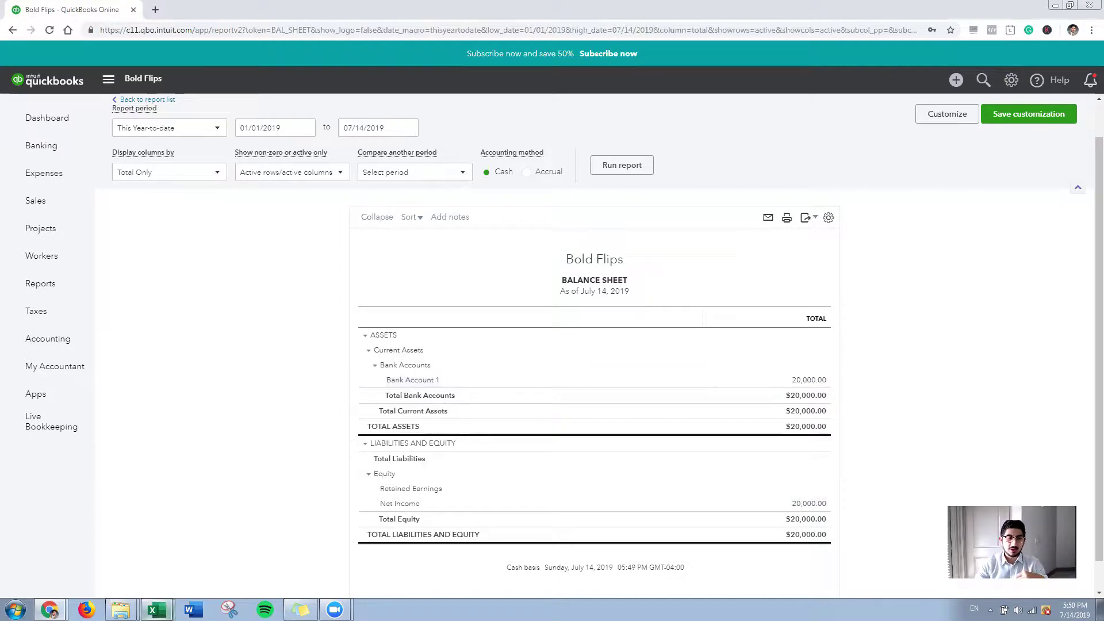
- Switch to the HUD-1 Template workbook in Excel and examine the property location, contract sales price and settlement charges to the buyer
click(156, 609)
click(173, 563)
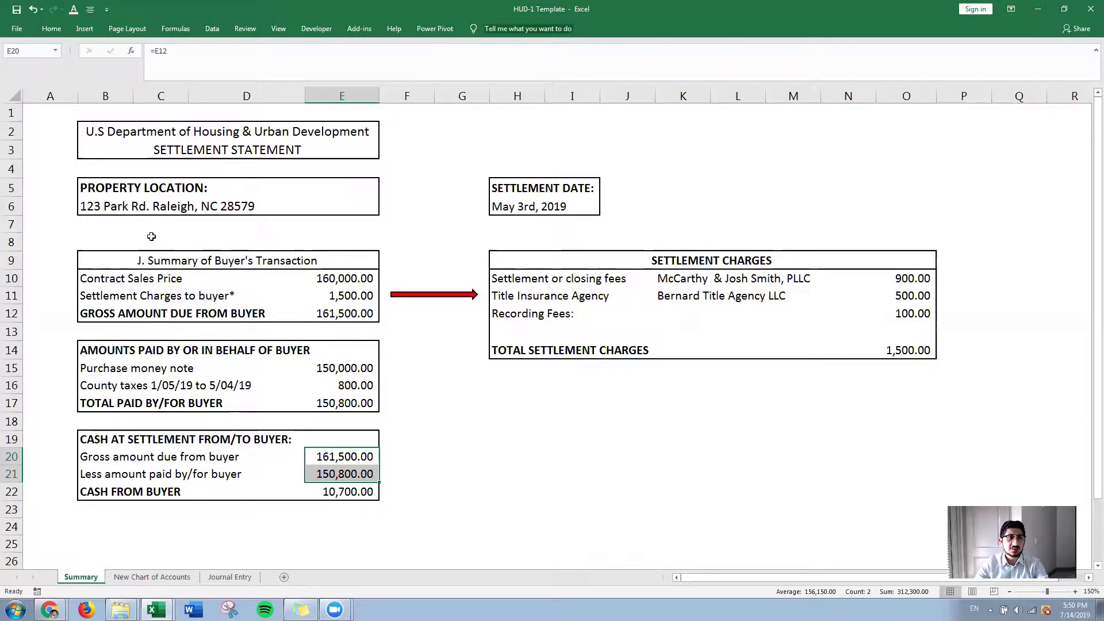
click(102, 208)
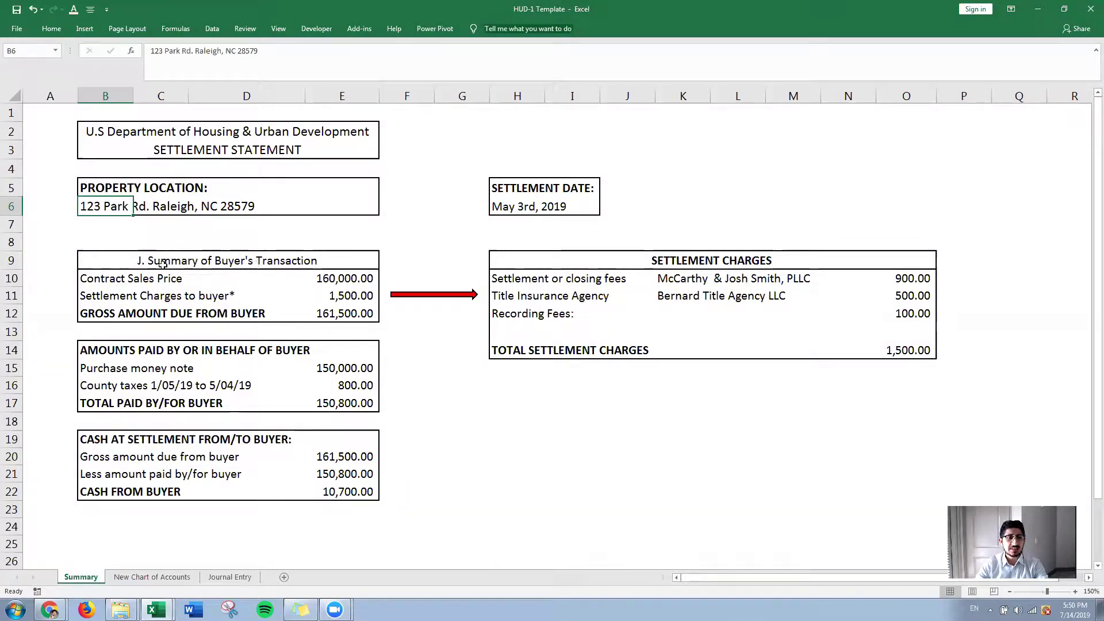
drag(114, 277, 340, 301)
click(183, 284)
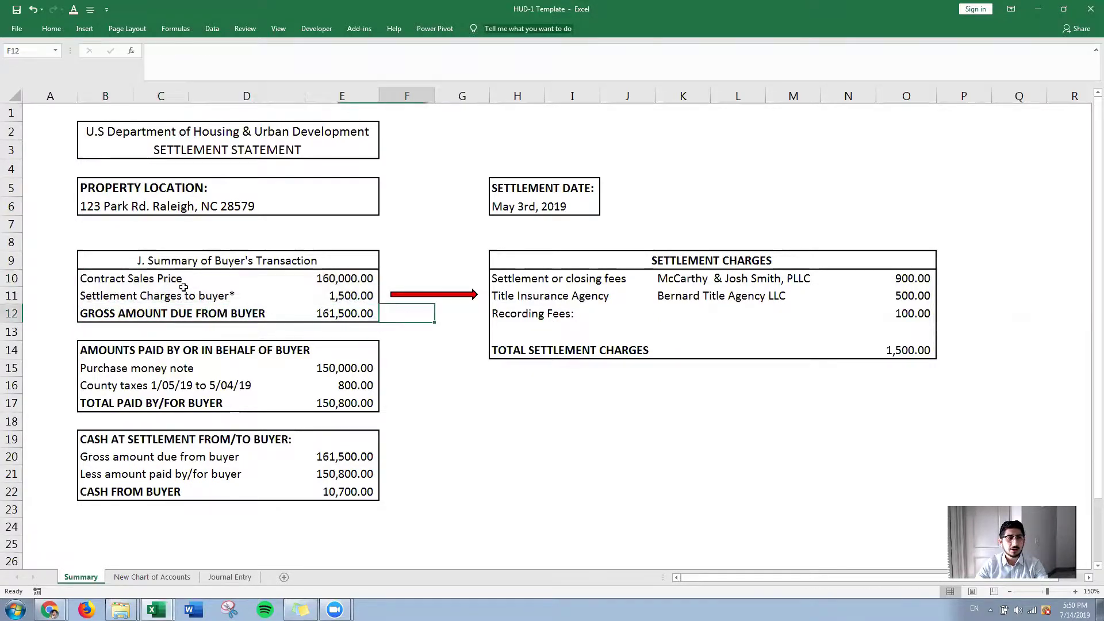
click(332, 282)
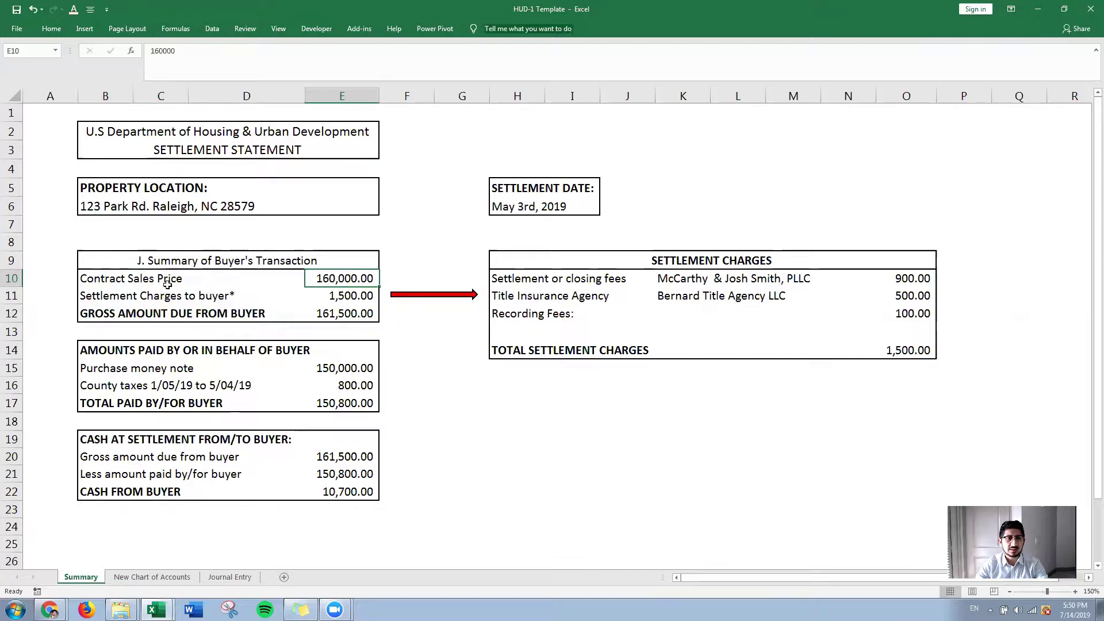
click(102, 296)
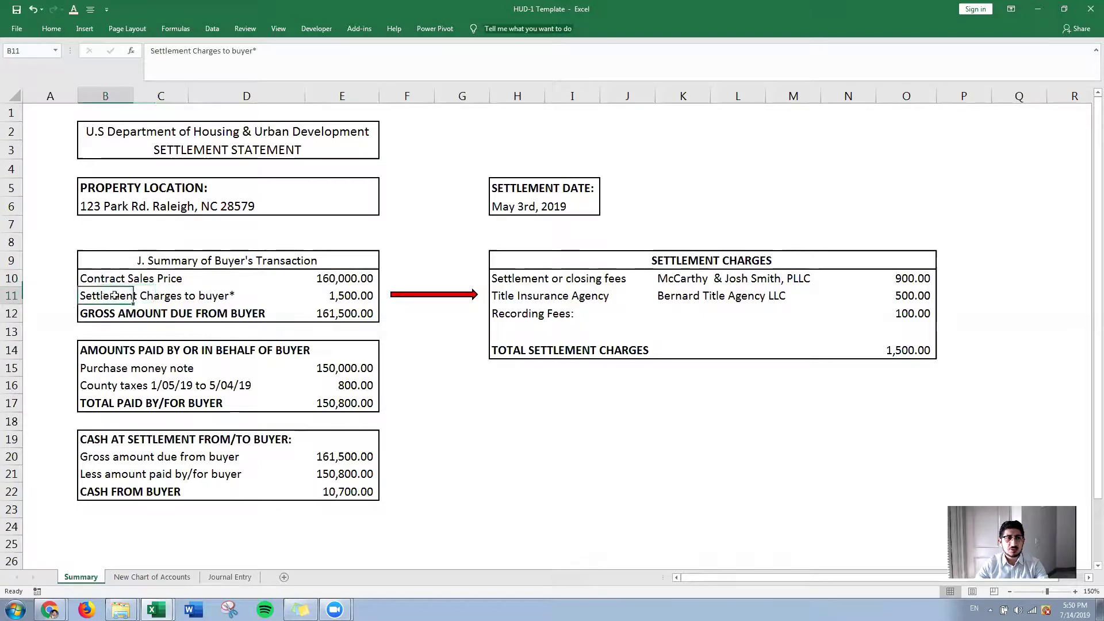
click(338, 296)
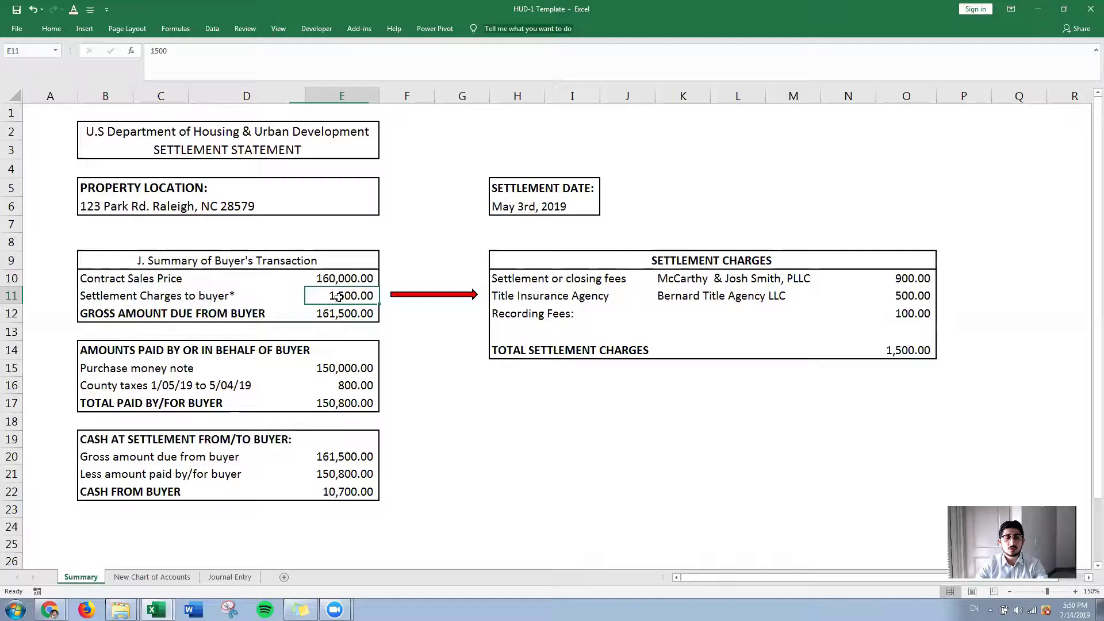
- Examine the settlement charges breakdown of closing, title insurance and recording fees, and check the gross amount due from the buyer
drag(511, 276, 913, 313)
click(525, 280)
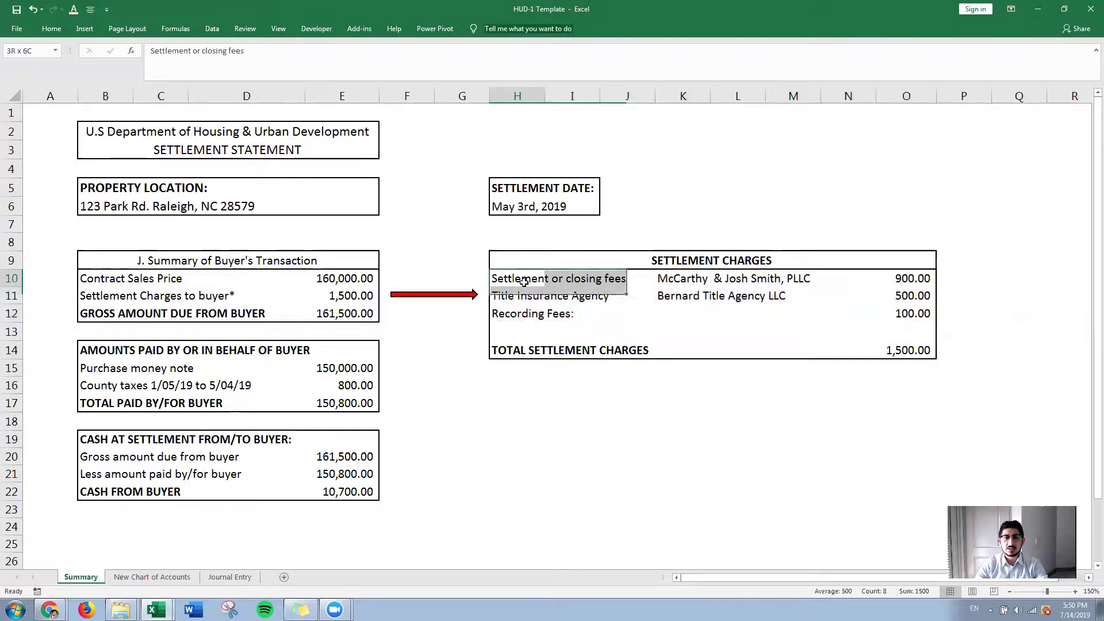
click(512, 299)
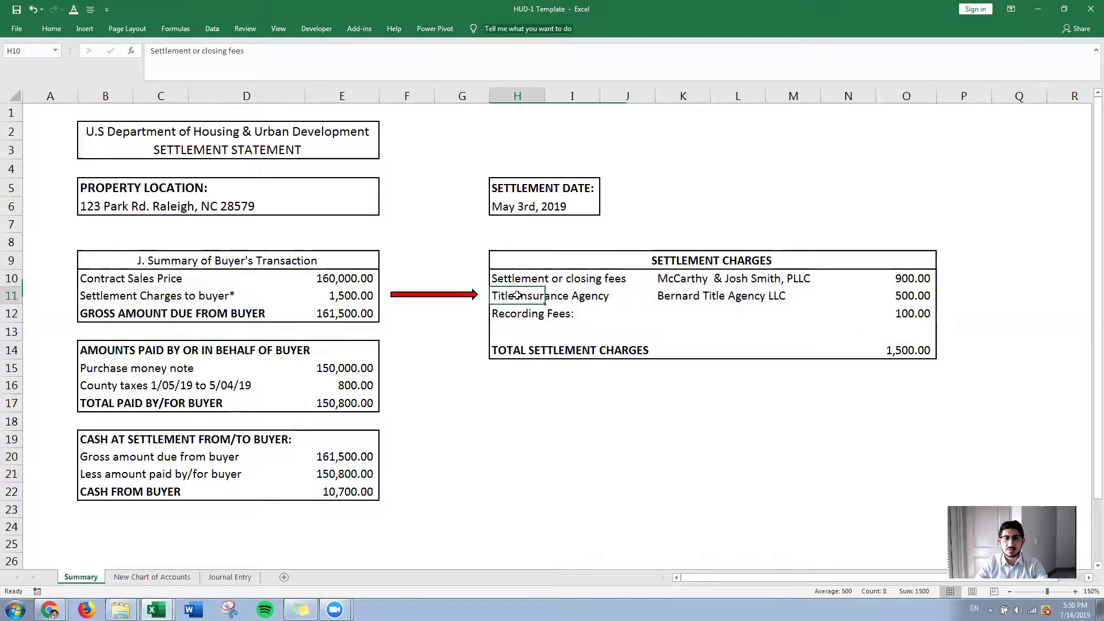
click(515, 321)
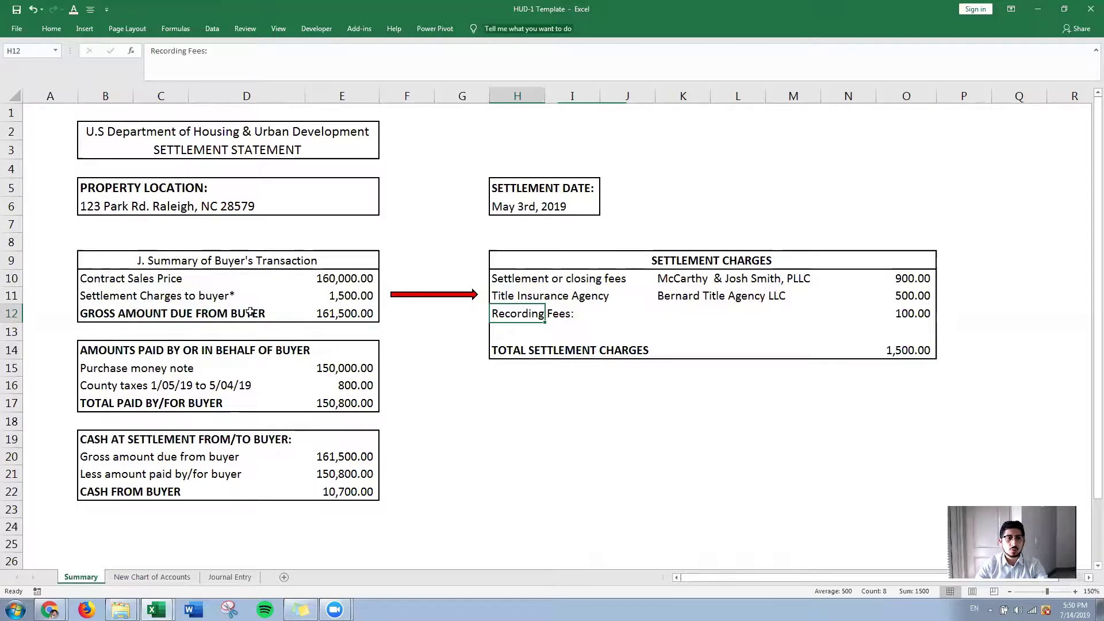
click(340, 313)
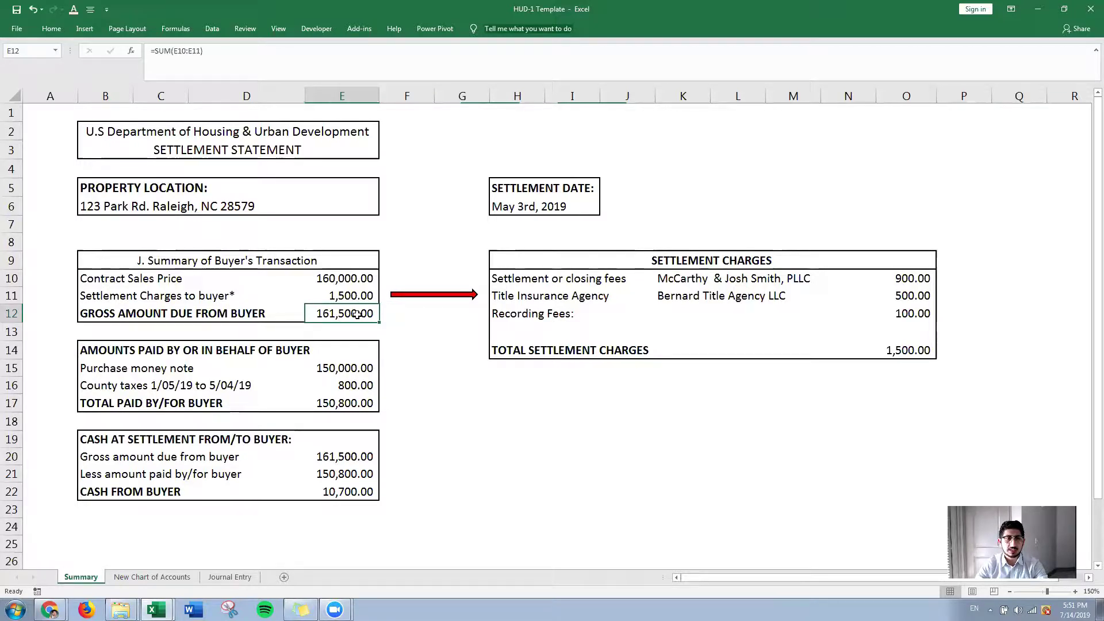
- Review the amounts paid by or in behalf of the buyer, covering the purchase money note and the county taxes
drag(98, 352, 338, 411)
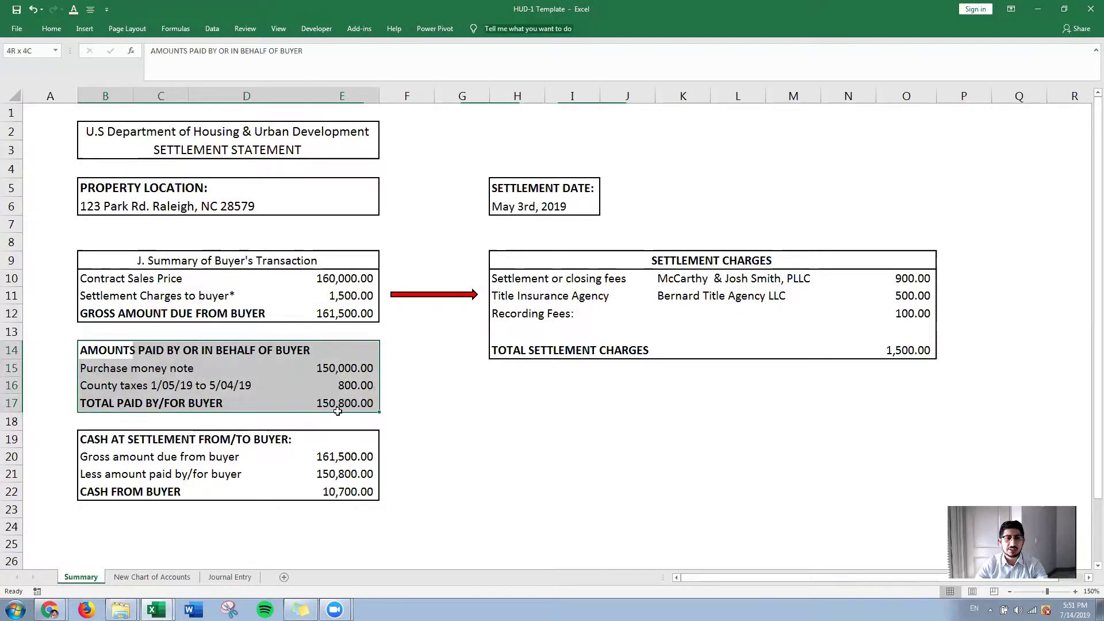
click(95, 367)
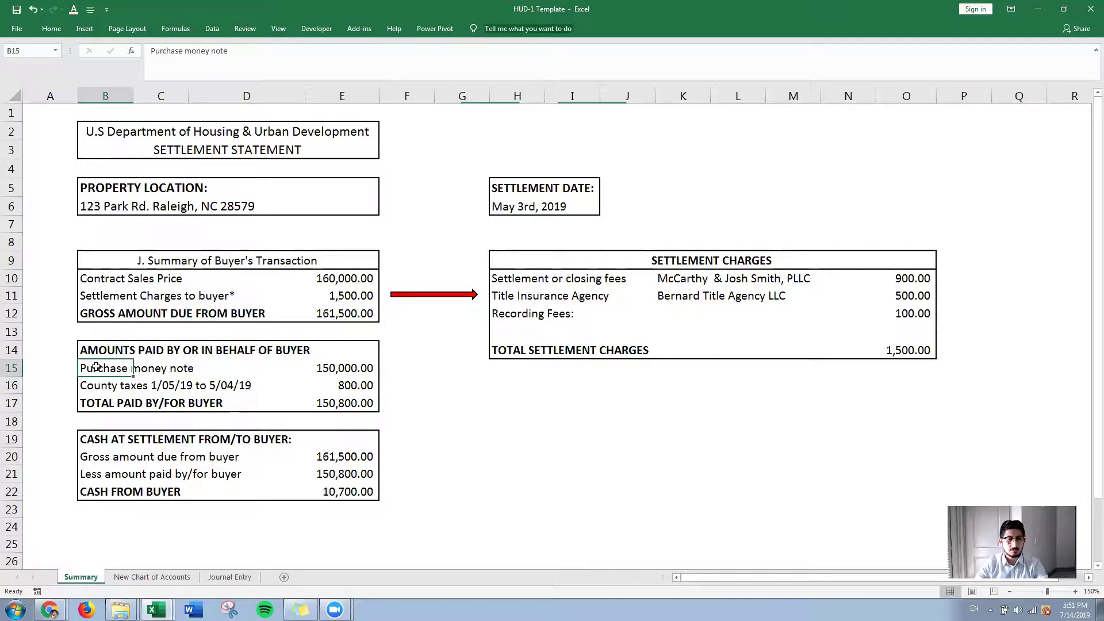
drag(96, 366, 363, 371)
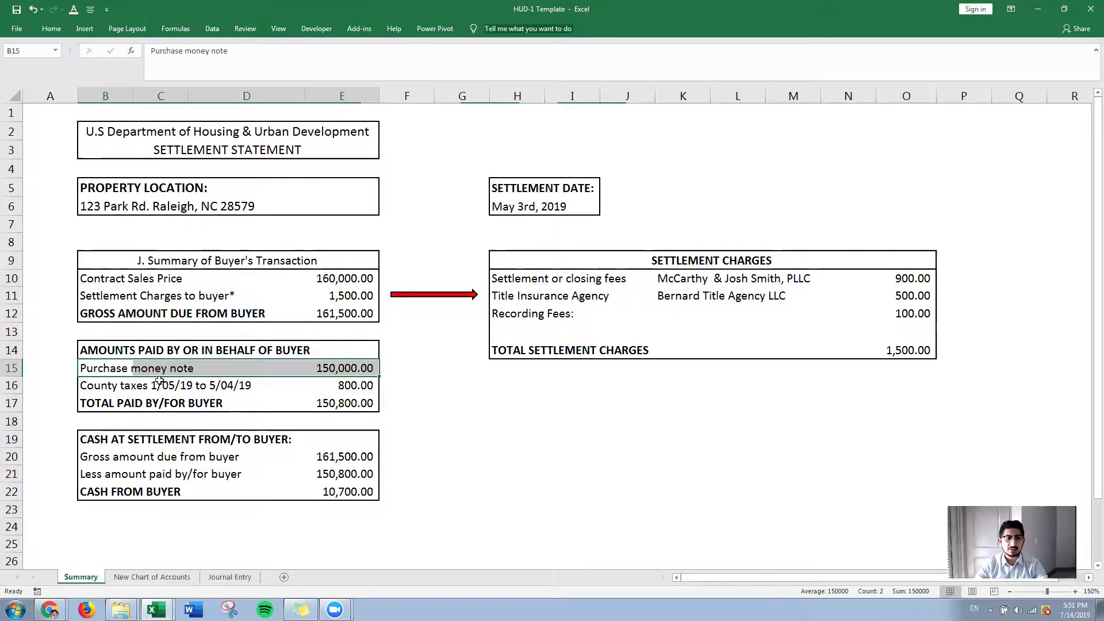
click(96, 387)
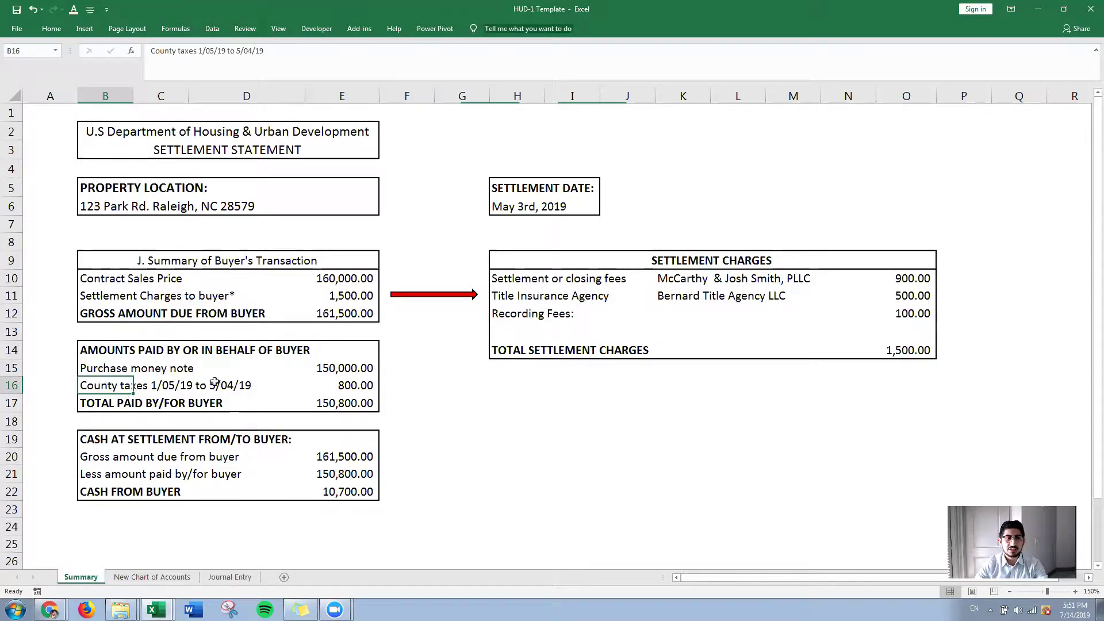
click(355, 387)
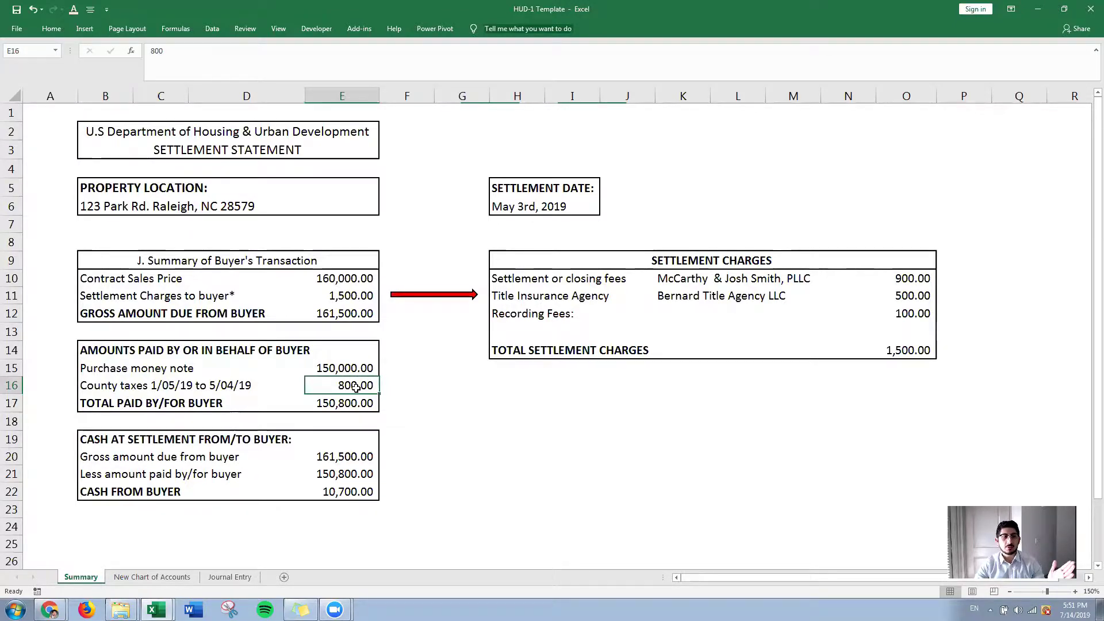
click(218, 388)
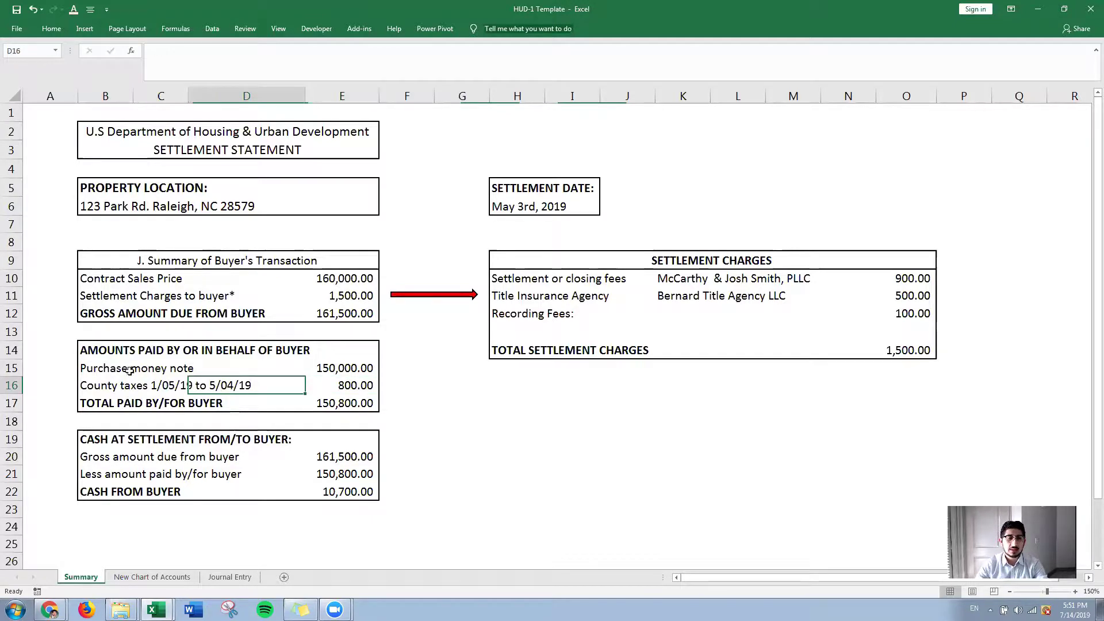
- Review the cash at settlement section, checking the gross amount due, the amount paid by the buyer and the cash from buyer
drag(85, 432, 368, 510)
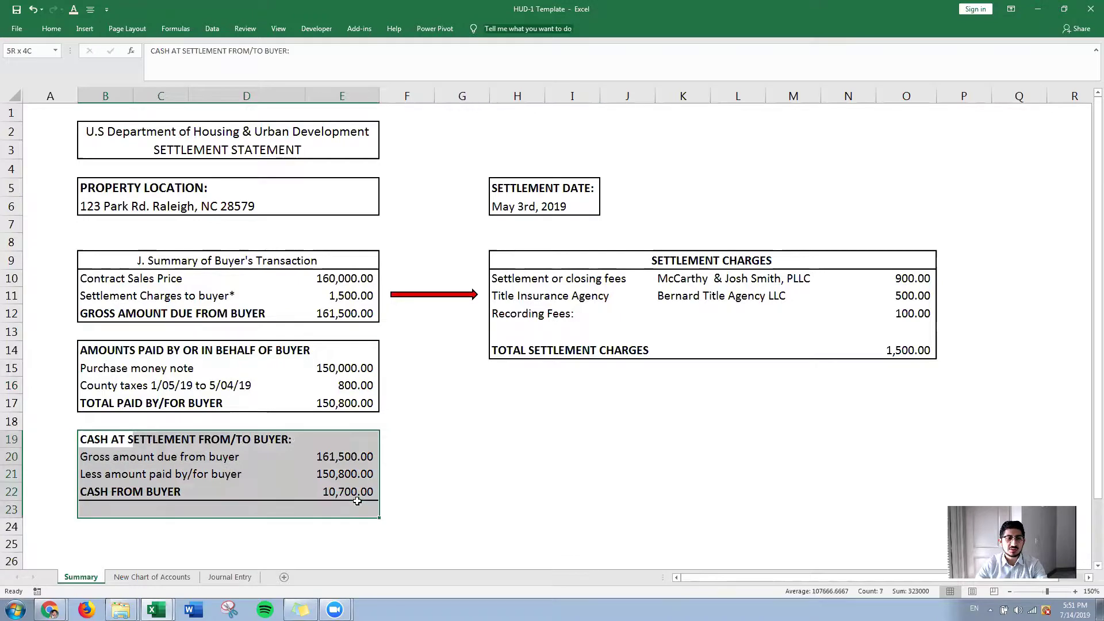
click(391, 470)
drag(97, 458, 352, 458)
click(352, 458)
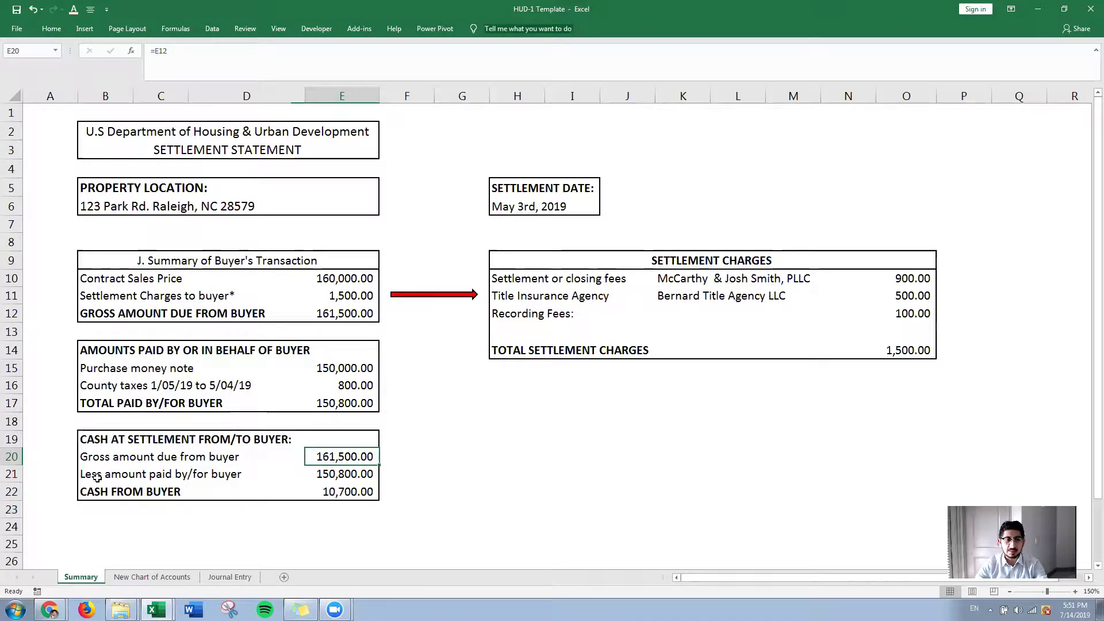
click(354, 475)
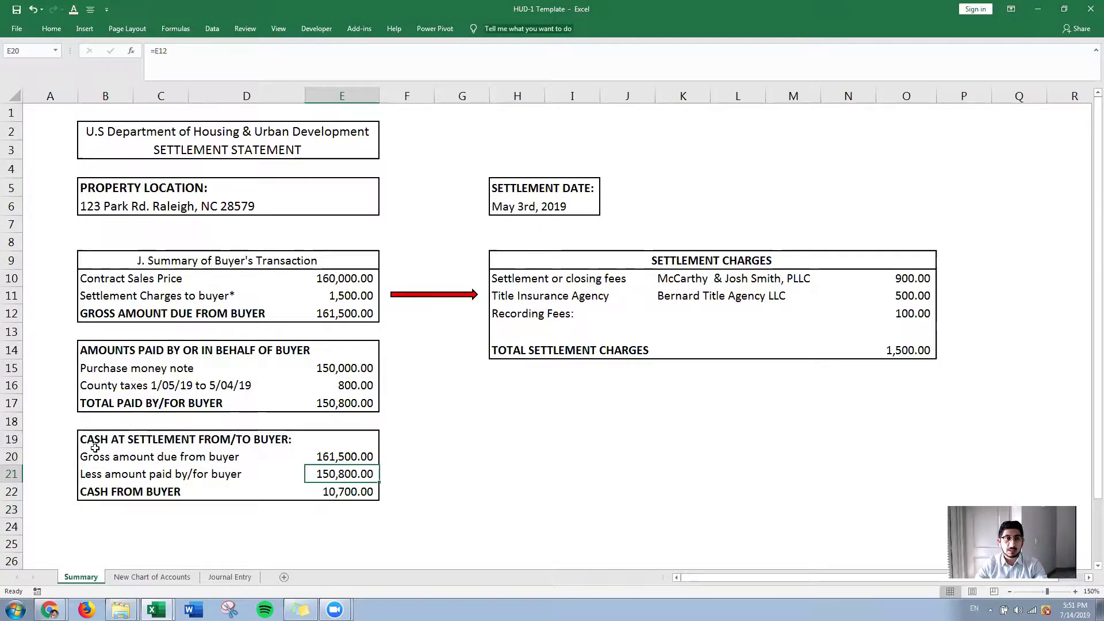
click(344, 491)
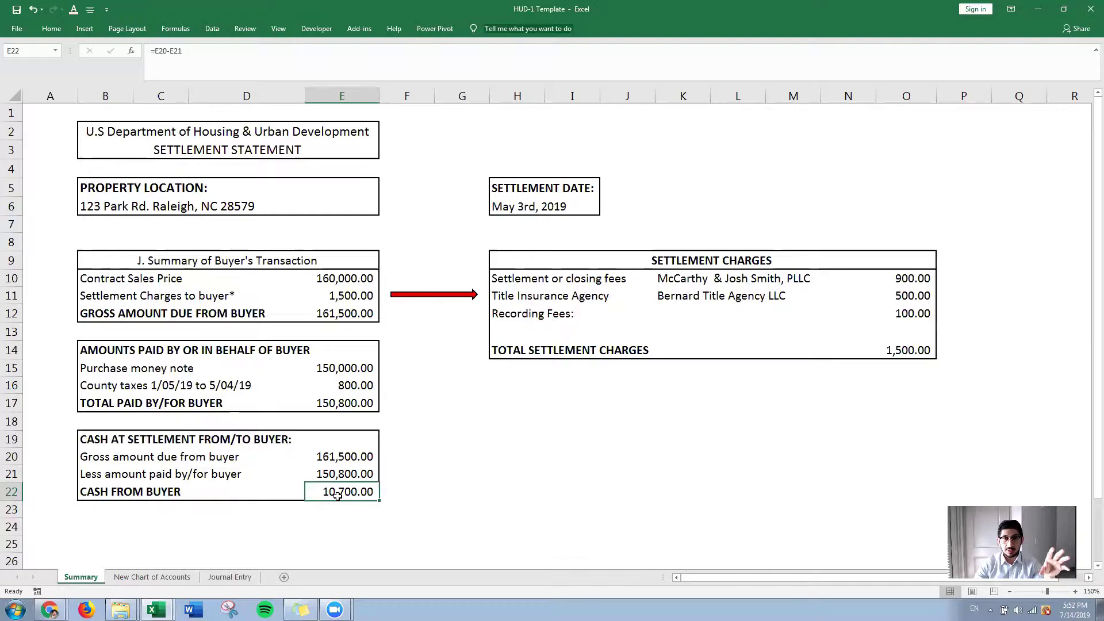
- Highlight the settlement date block on the Summary sheet to examine the closing date
drag(498, 190, 552, 208)
click(625, 198)
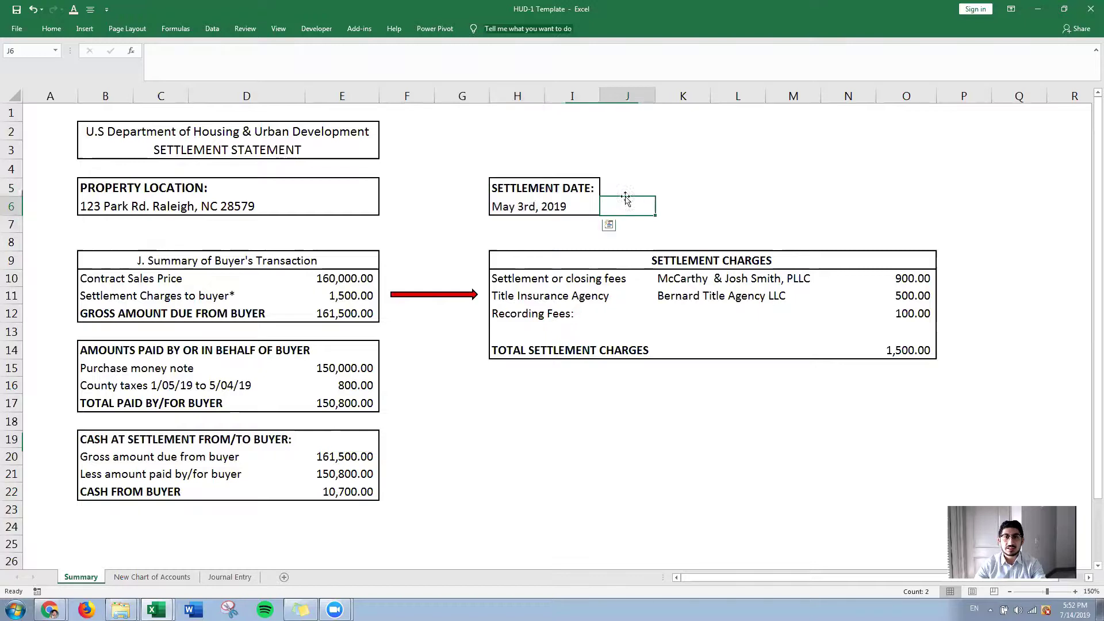
click(500, 190)
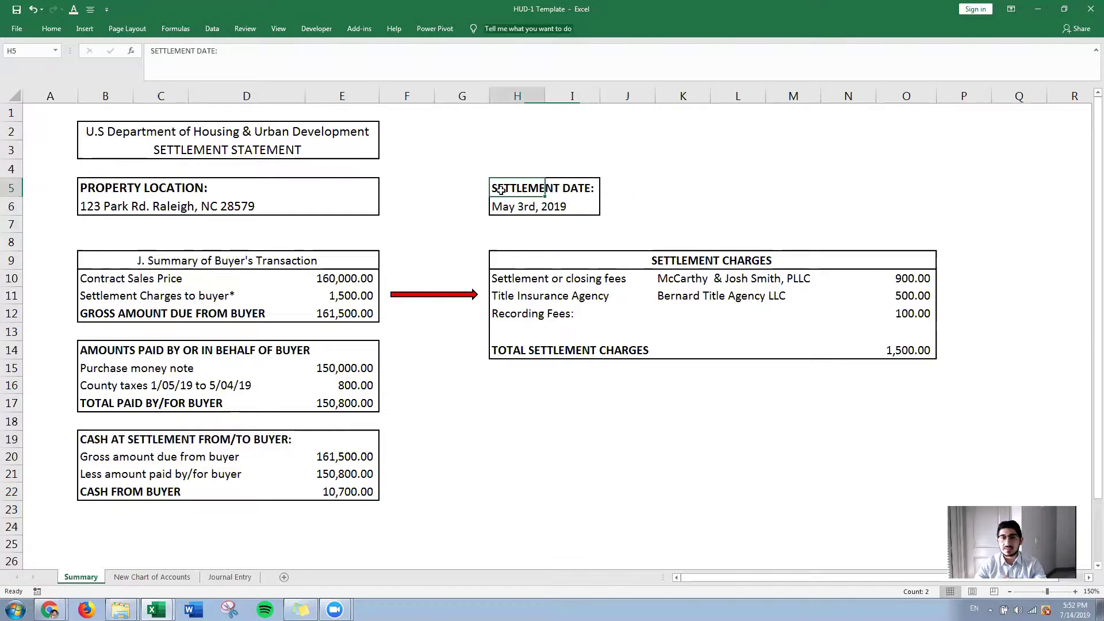
drag(500, 190, 592, 204)
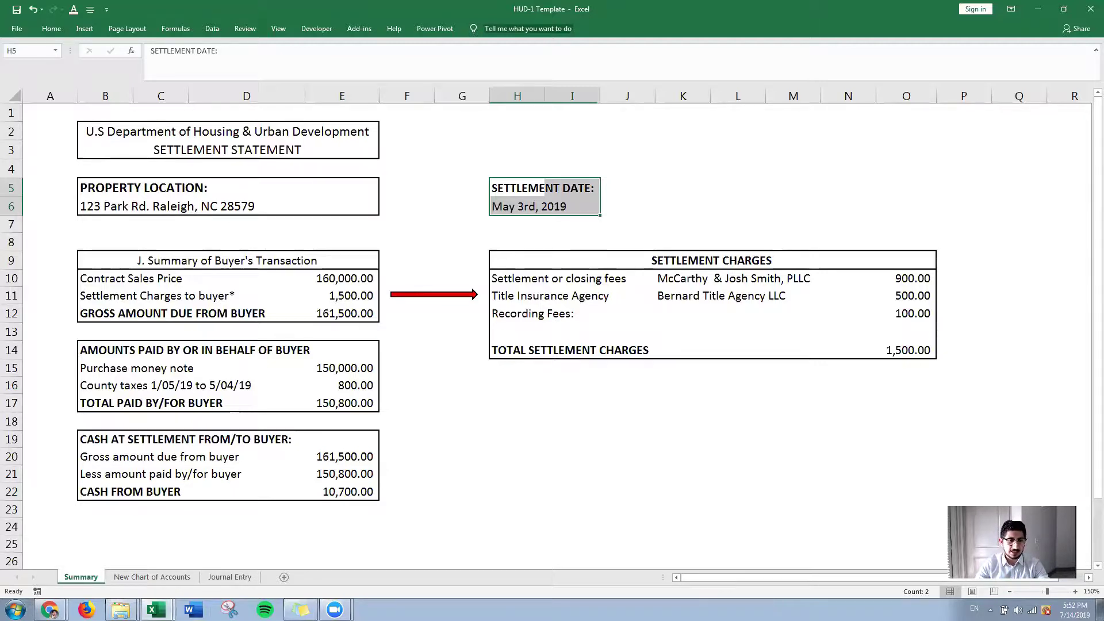
- View the Journal Entry sheet of the Sample File workbook, and return to the HUD-1 Template workbook
click(156, 609)
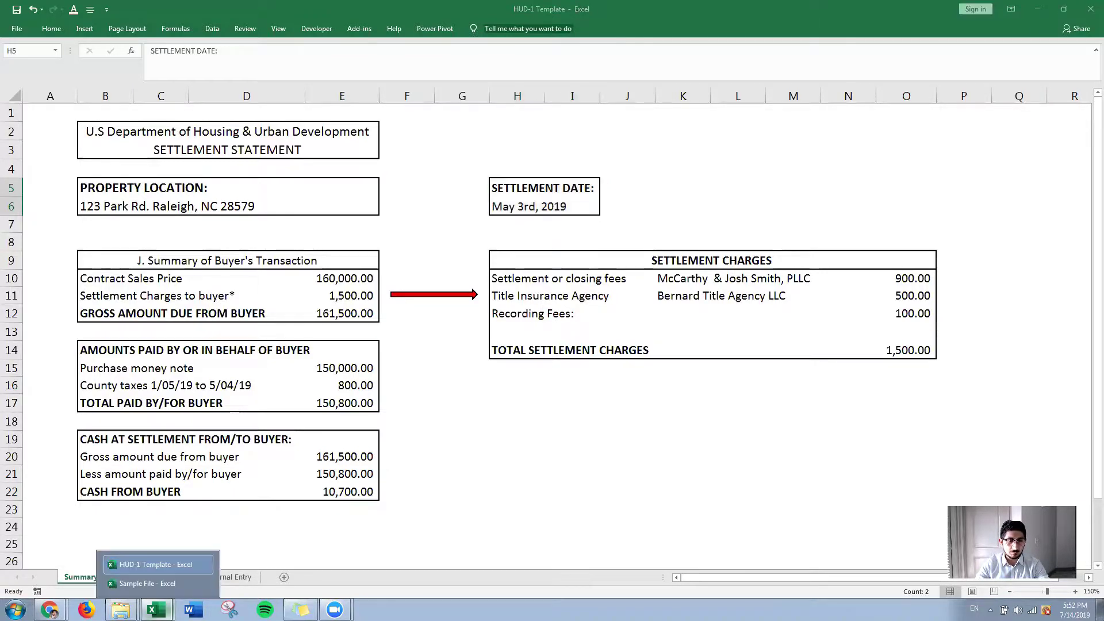
click(171, 580)
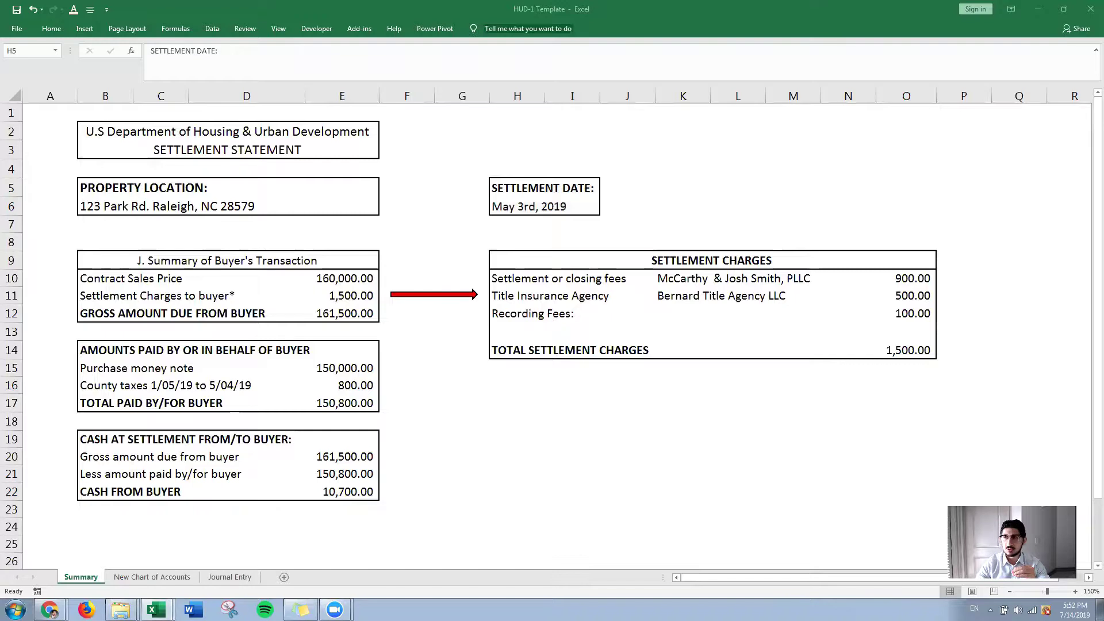
key(alt+Tab)
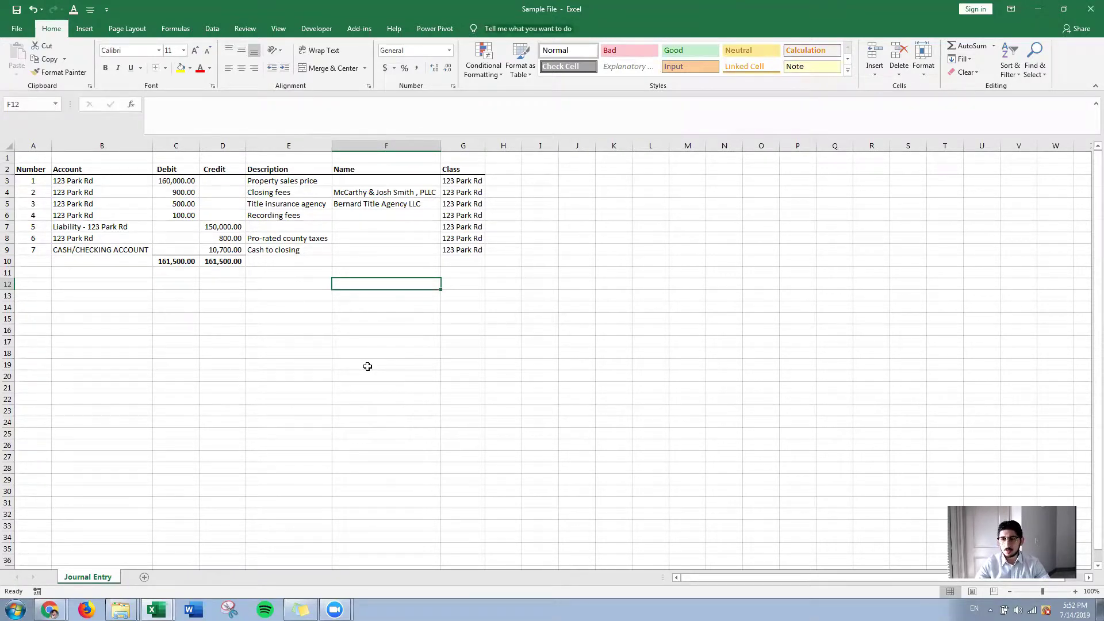
key(alt+Tab)
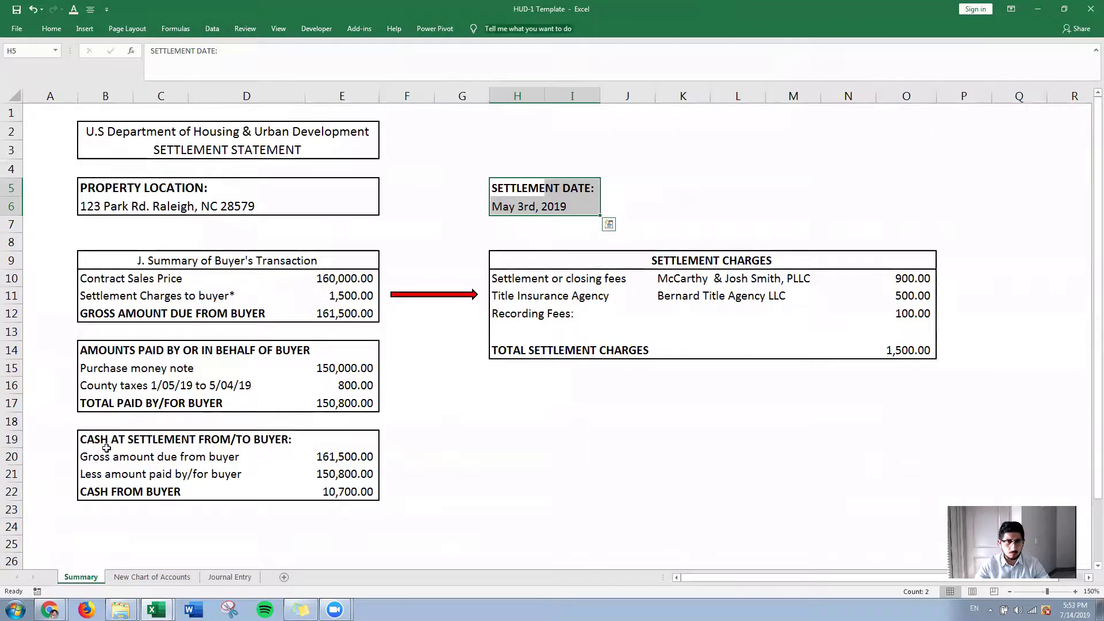
- Examine the New Chart of Accounts sheet against the Summary sheet, and select the property's account listed under Assets
click(172, 577)
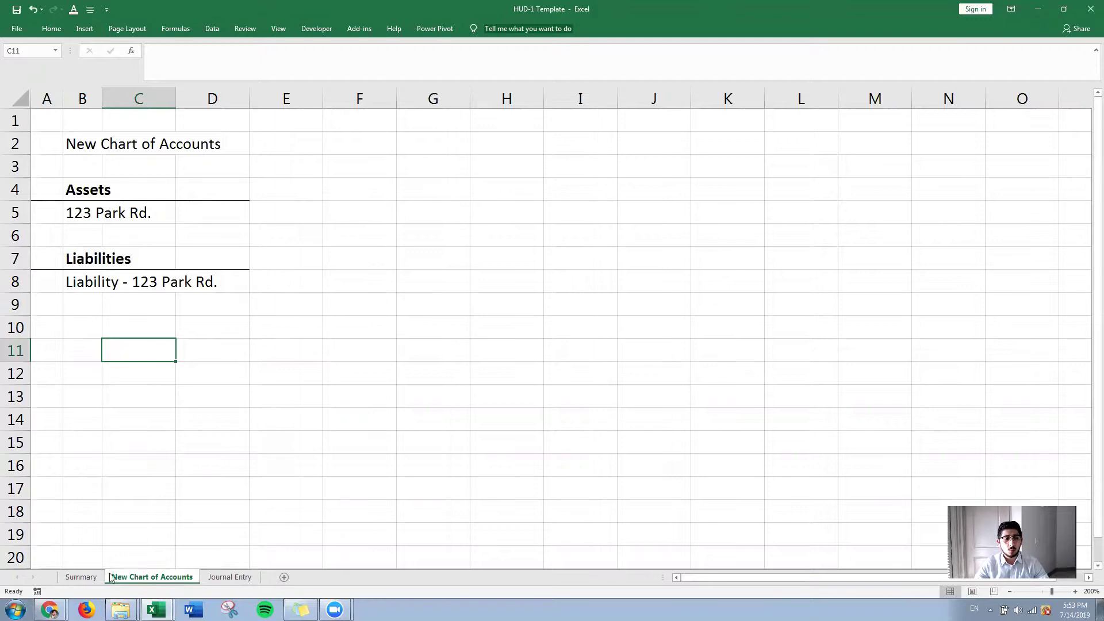
click(87, 579)
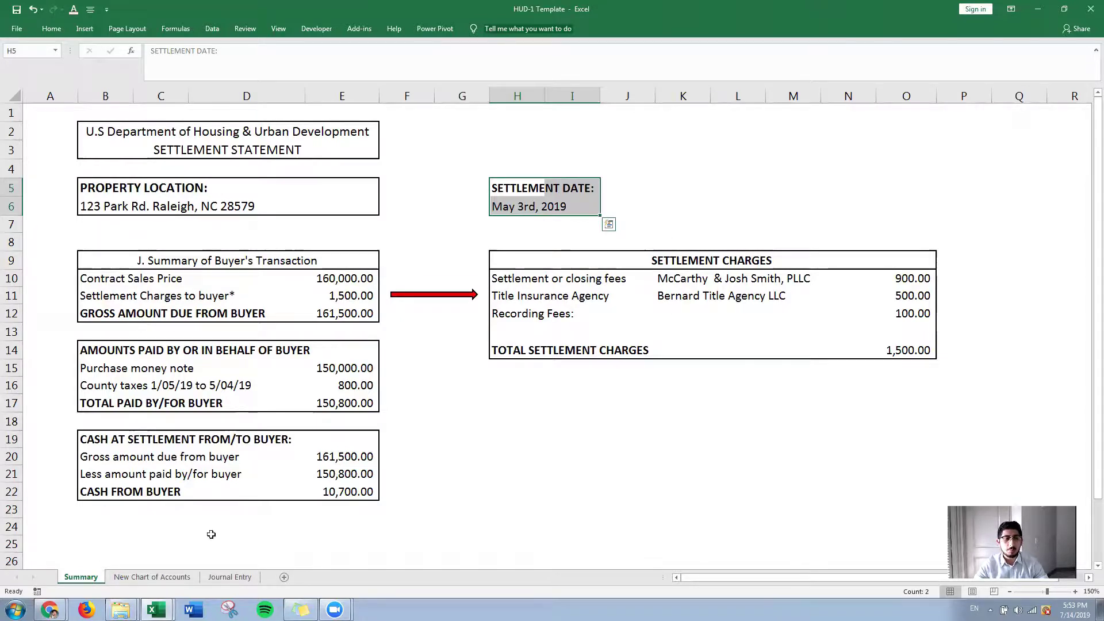
click(168, 580)
click(77, 217)
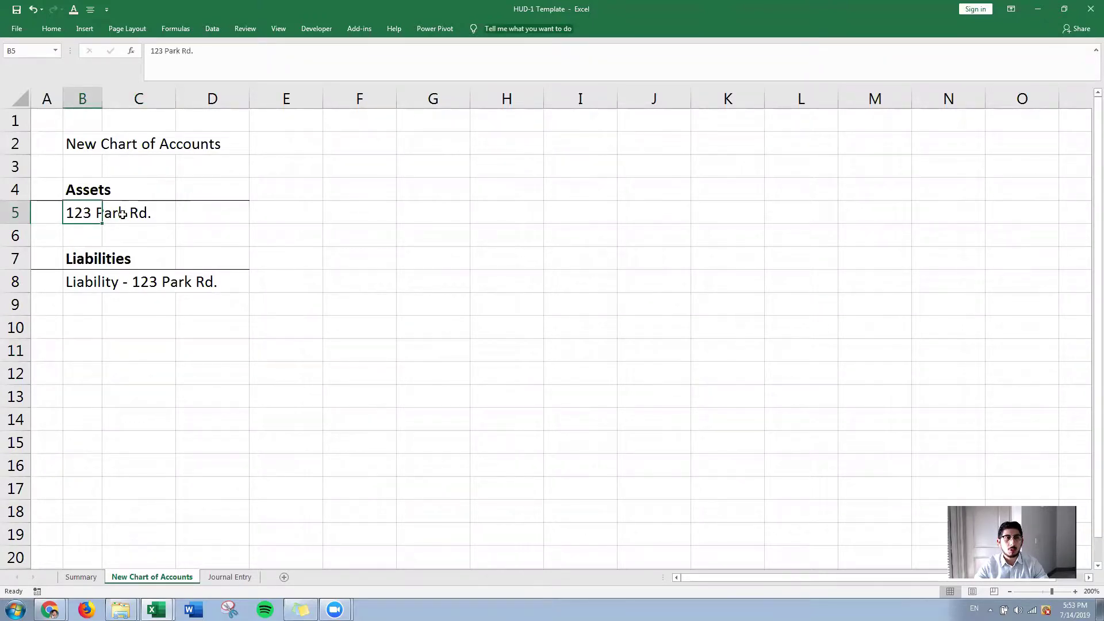
- Switch to QuickBooks Online in Chrome and display the company's Chart of Accounts
click(50, 611)
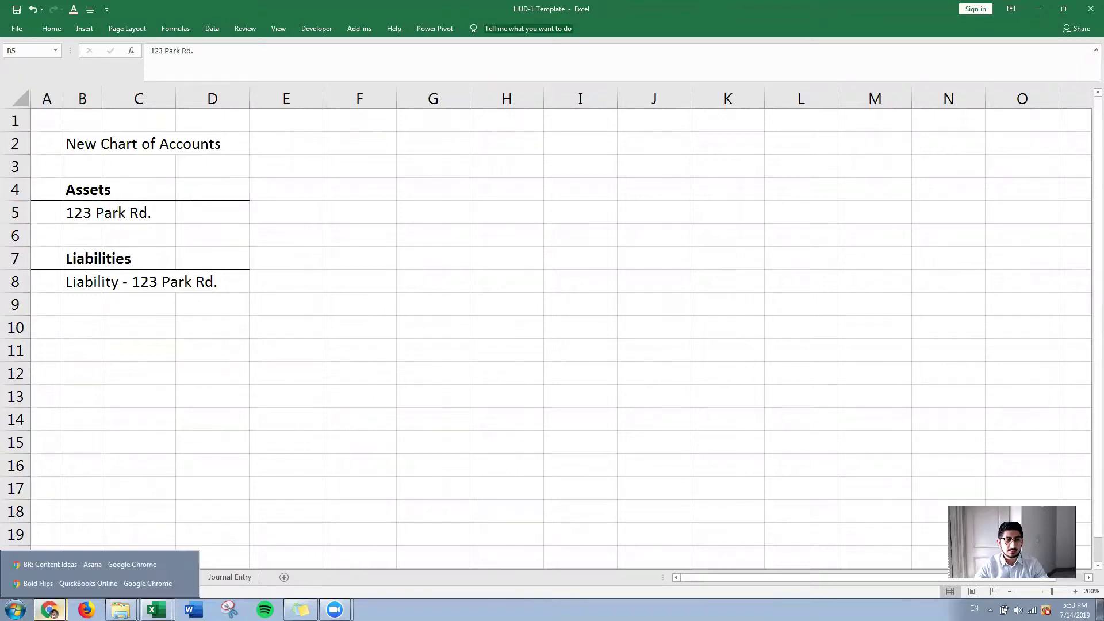
click(74, 583)
mouse_move(81, 340)
click(144, 341)
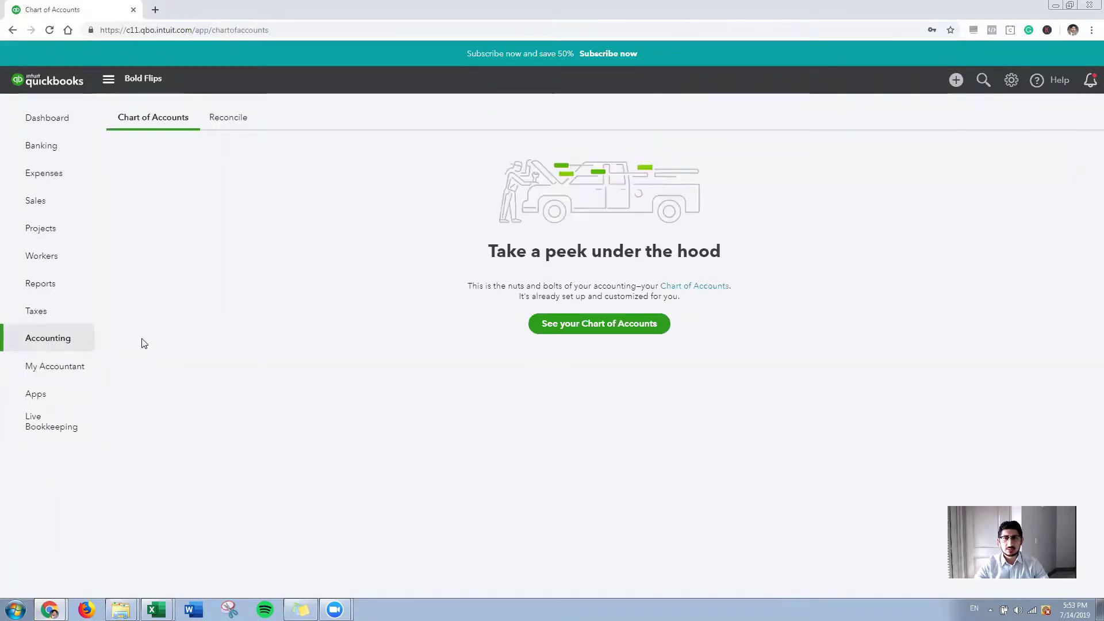
click(593, 326)
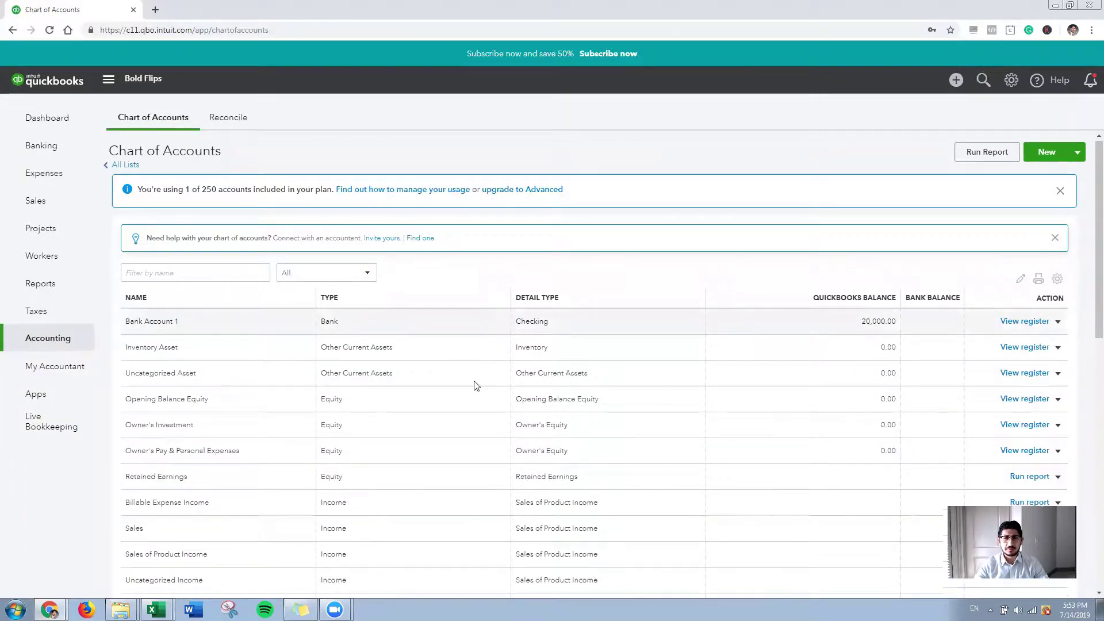
- Start a new account in the Chart of Accounts with account type Fixed Assets and detail type Other fixed assets
scroll(460, 362, down, 4)
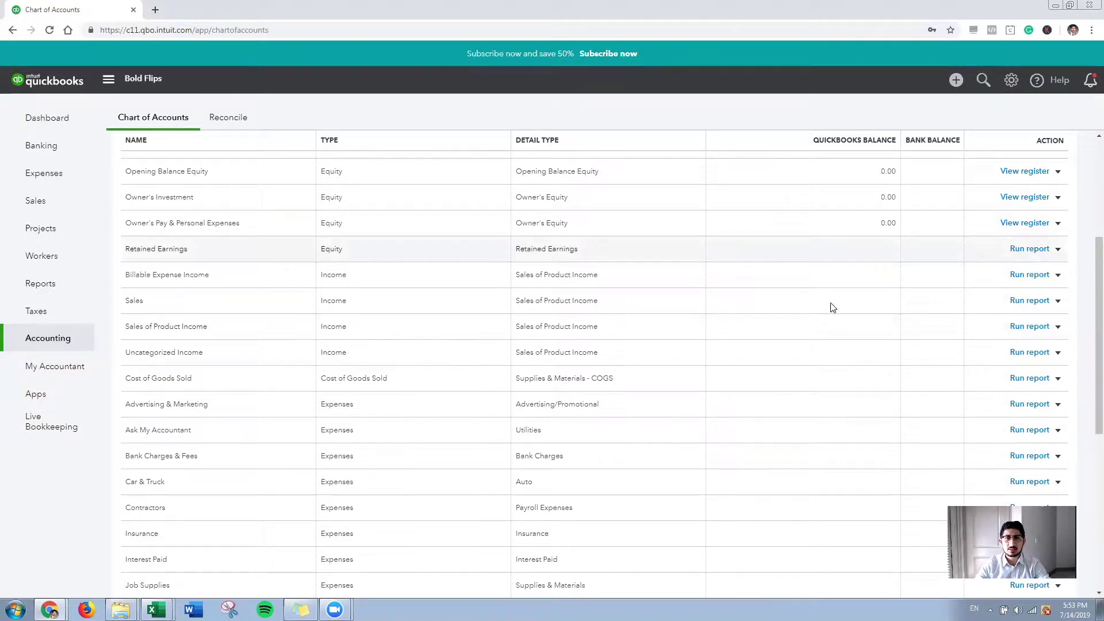
scroll(844, 330, up, 4)
click(1044, 156)
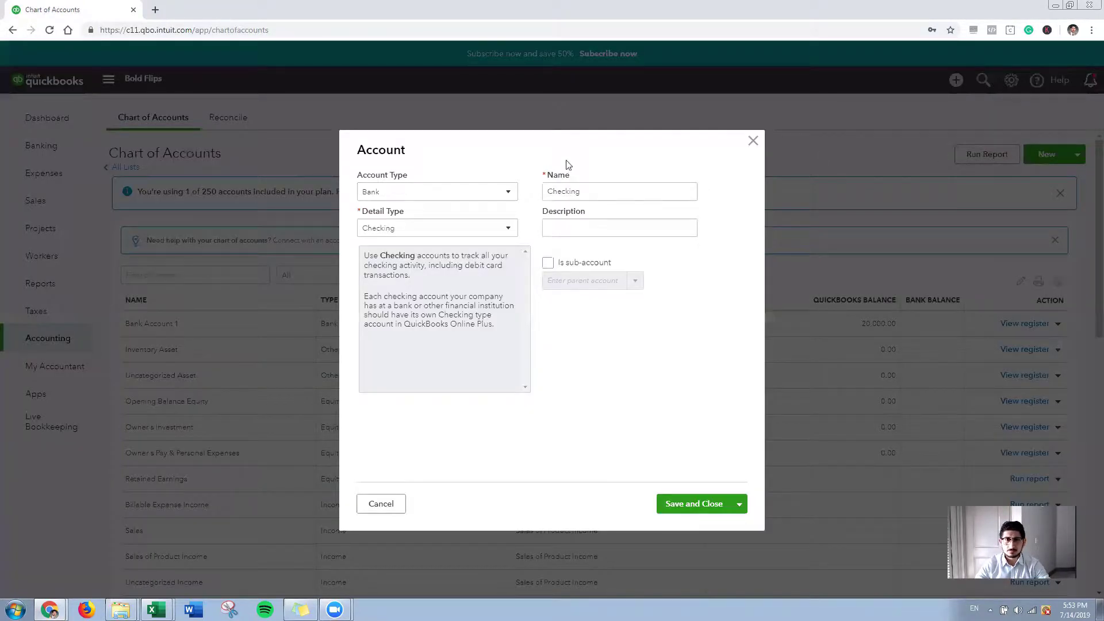
click(501, 194)
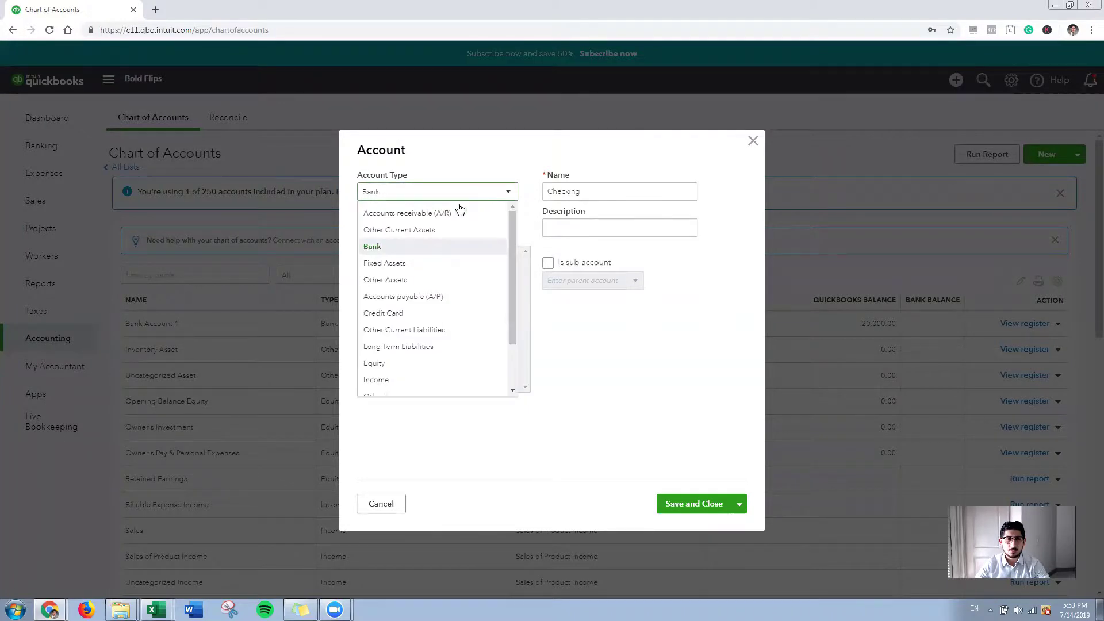
click(424, 281)
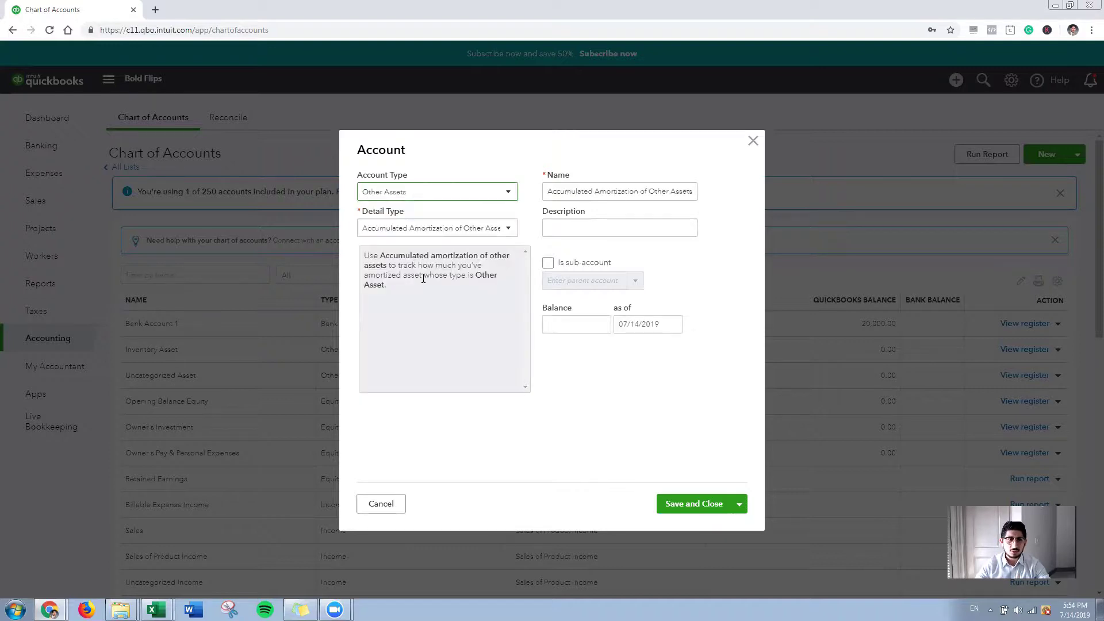
click(505, 232)
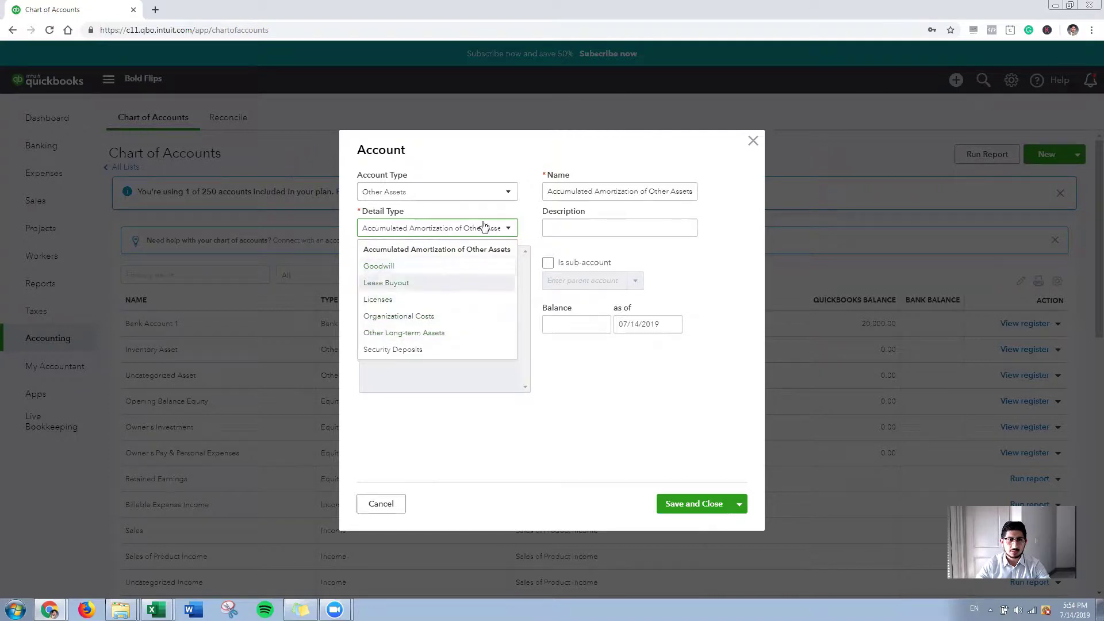
click(493, 194)
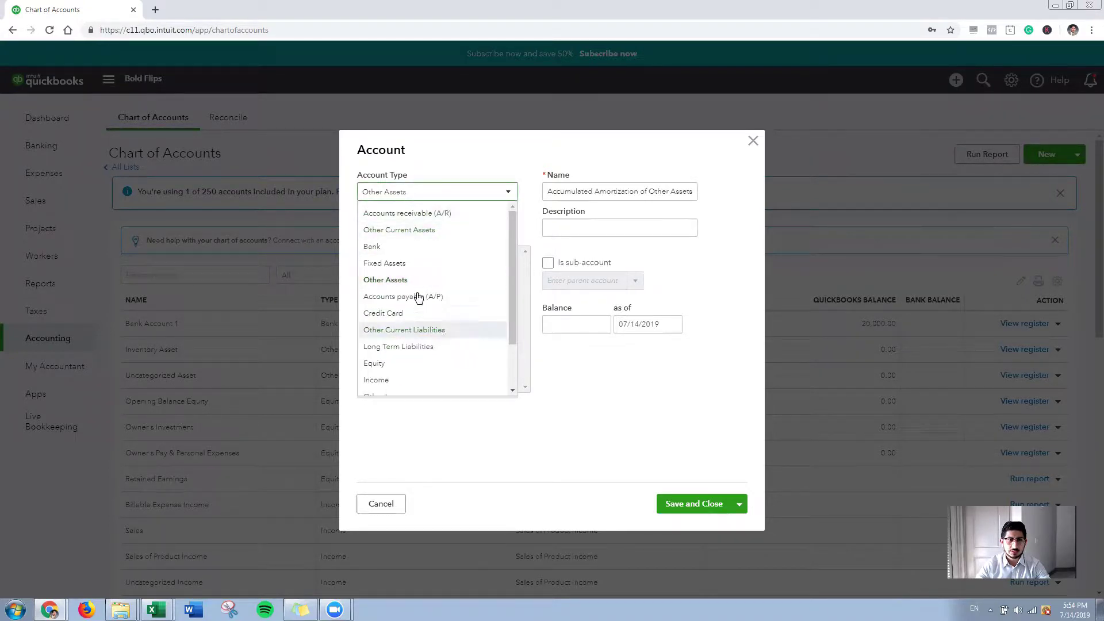
click(412, 266)
click(508, 235)
scroll(433, 360, down, 1)
scroll(433, 361, down, 2)
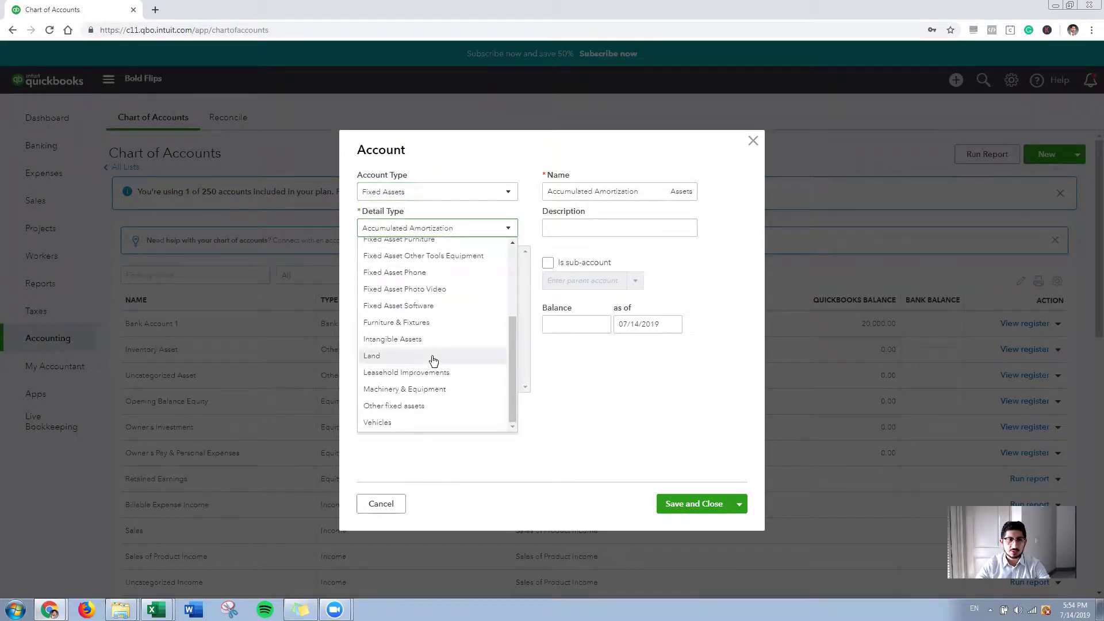
click(424, 407)
- Name the new fixed asset account with the property's street address, save it, and check its entry in the Chart of Accounts
triple_click(639, 194)
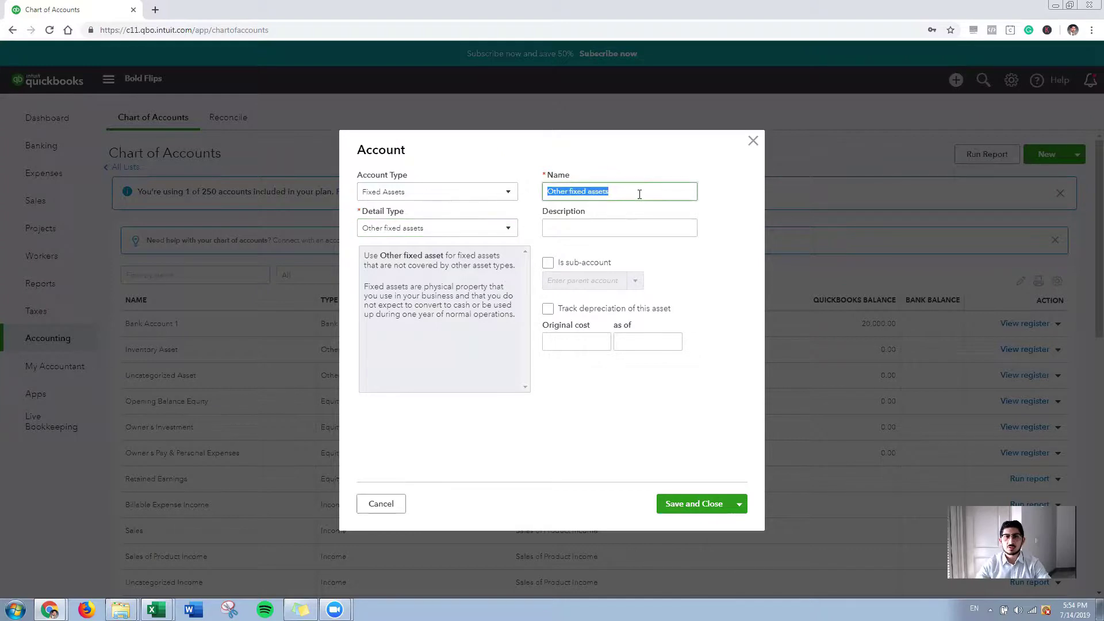
text(123 )
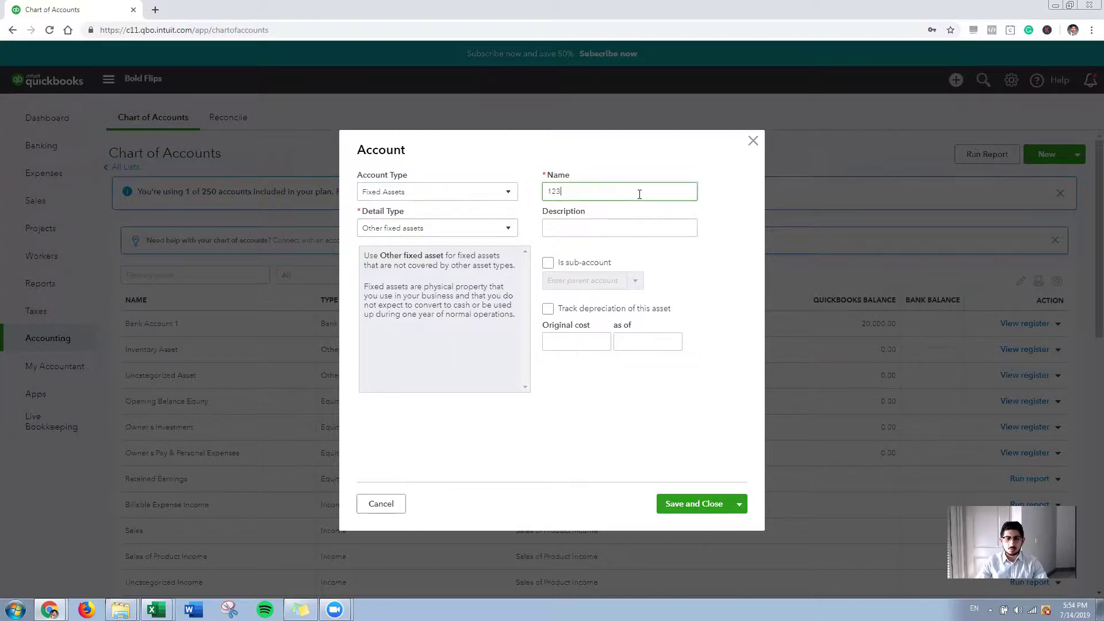
text(Park)
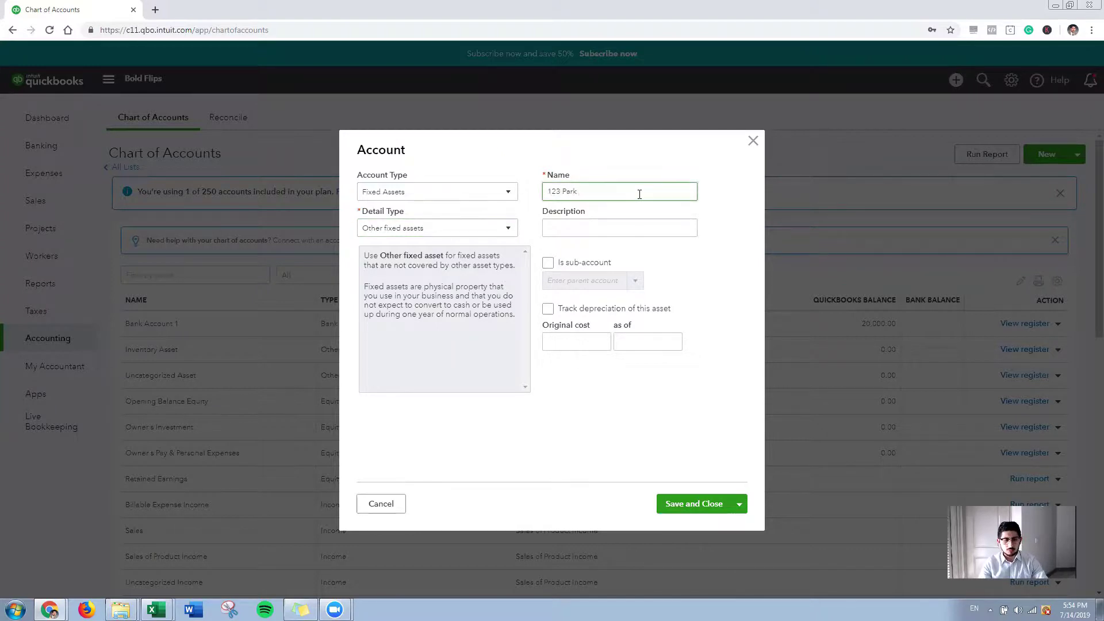
text( Rd)
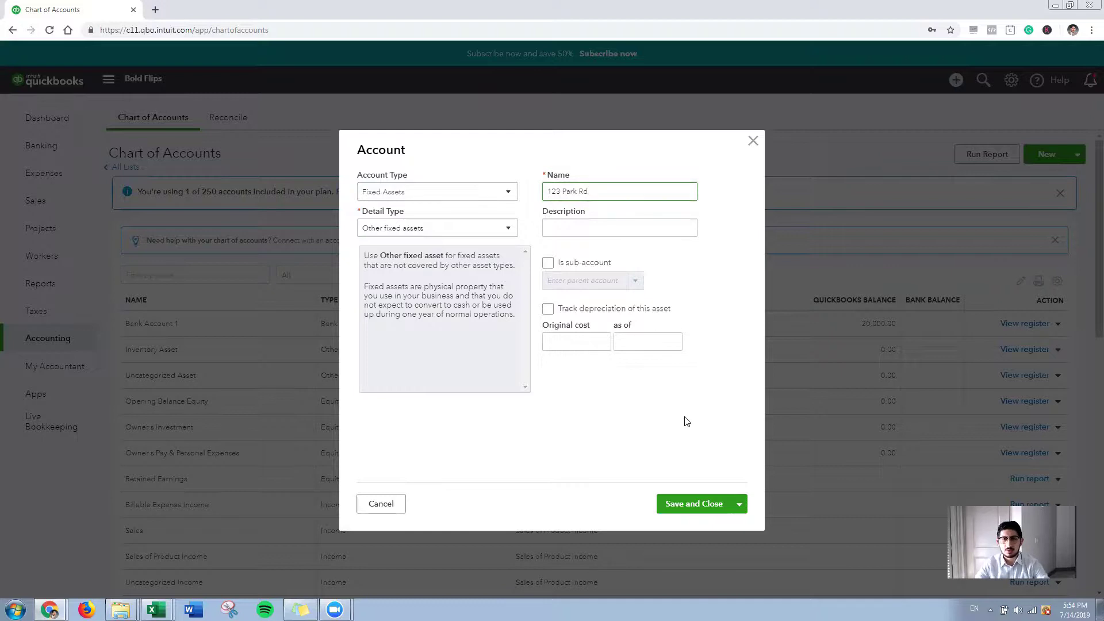
click(674, 509)
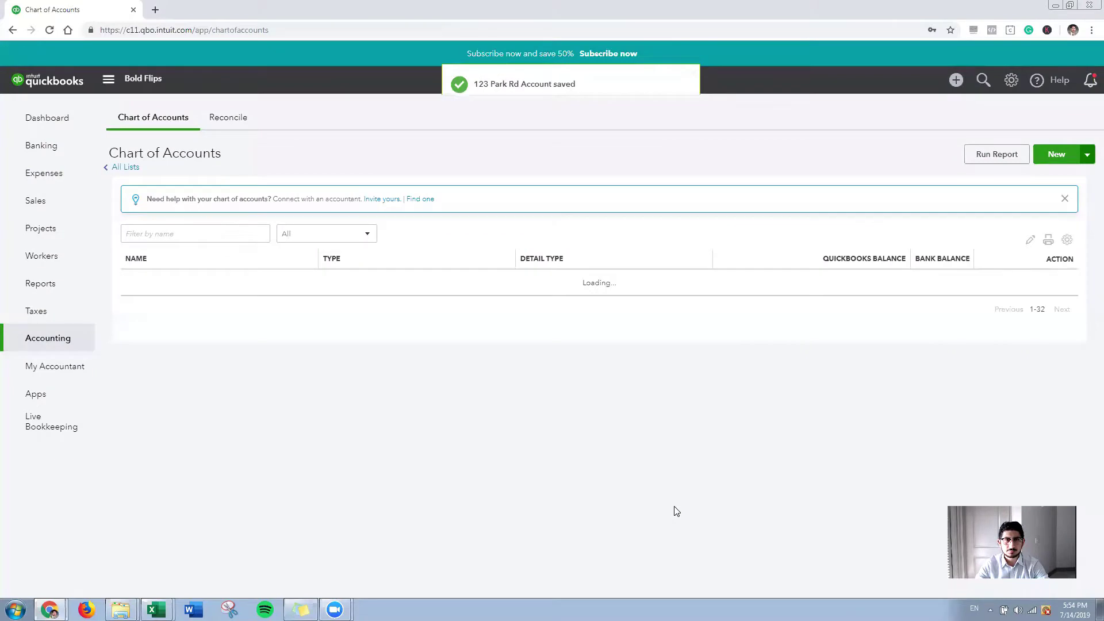
scroll(261, 431, down, 4)
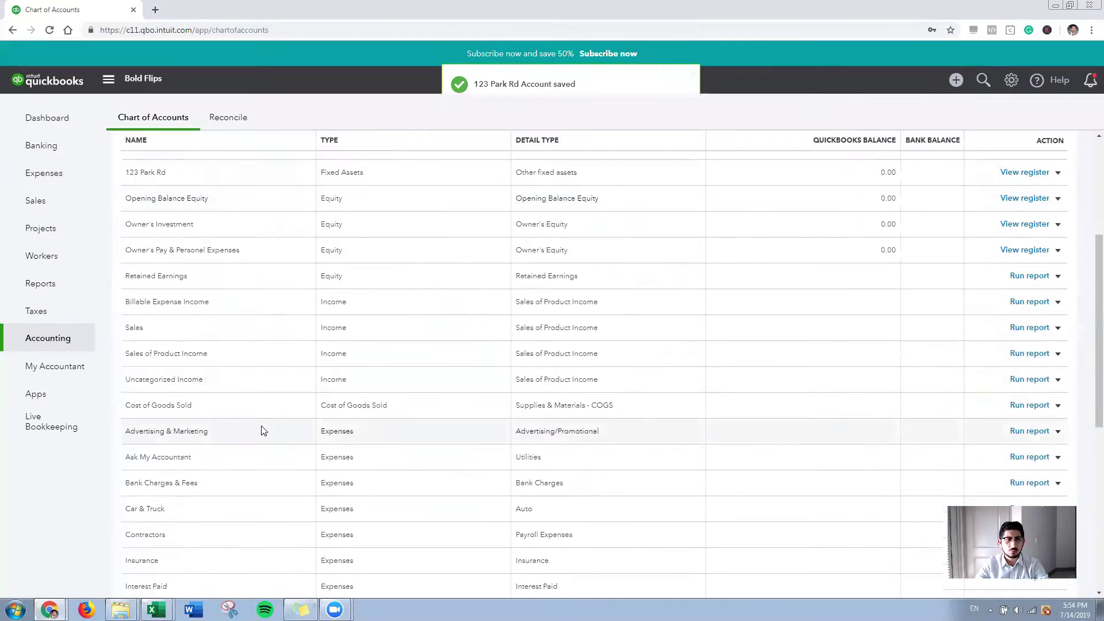
scroll(230, 321, up, 2)
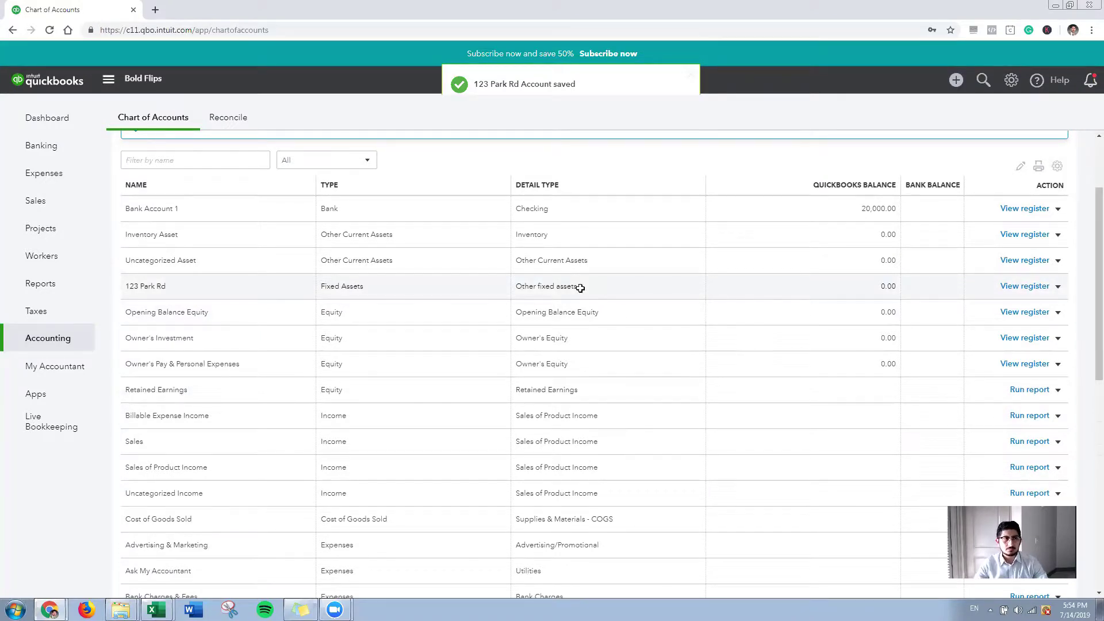
- Switch to the HUD-1 Template workbook in Excel and examine the planned liability account against the purchase money note on the Summary sheet
key(alt+Tab)
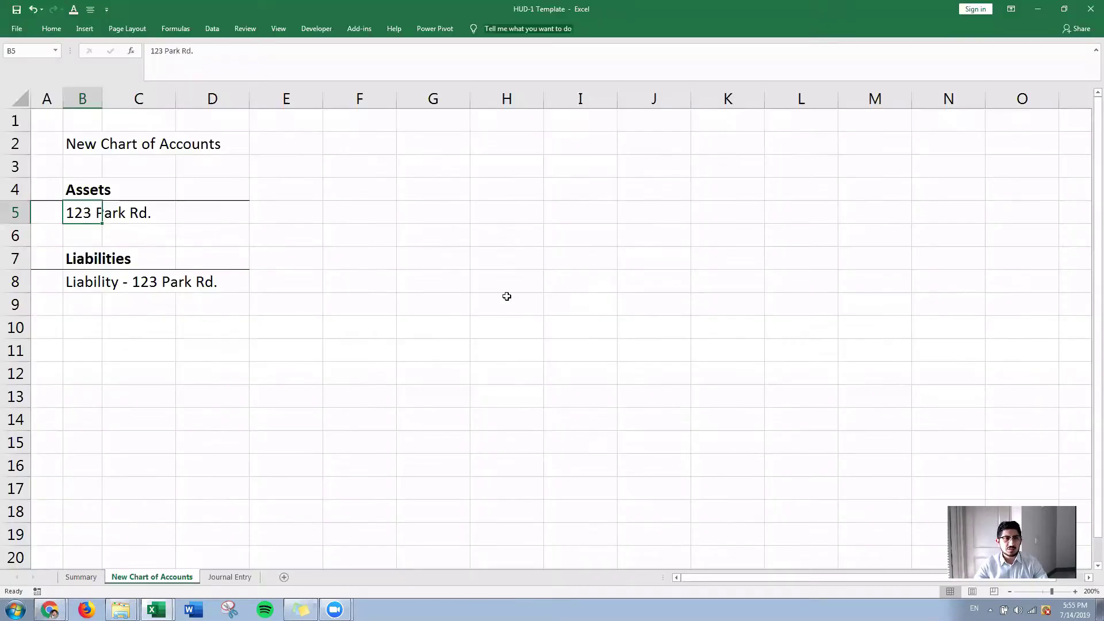
click(81, 281)
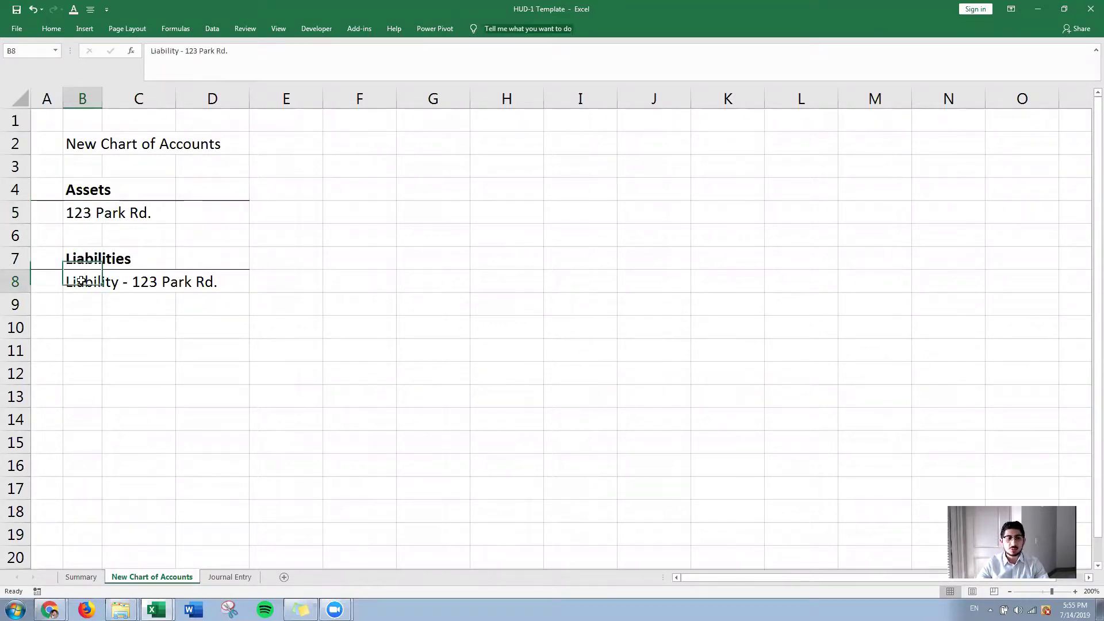
click(81, 576)
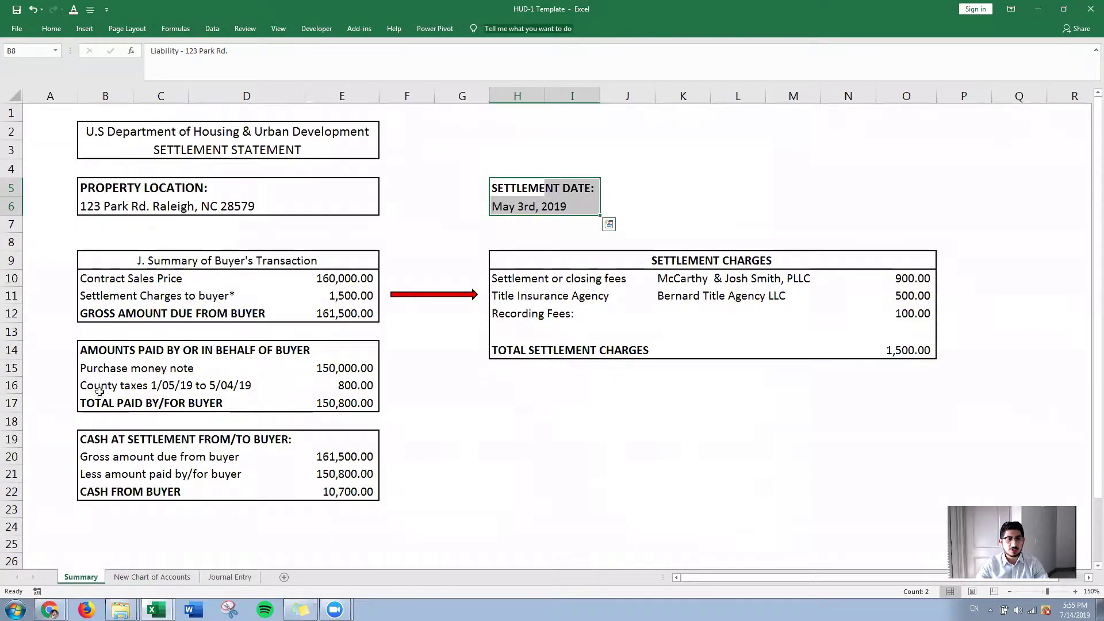
drag(103, 368, 355, 371)
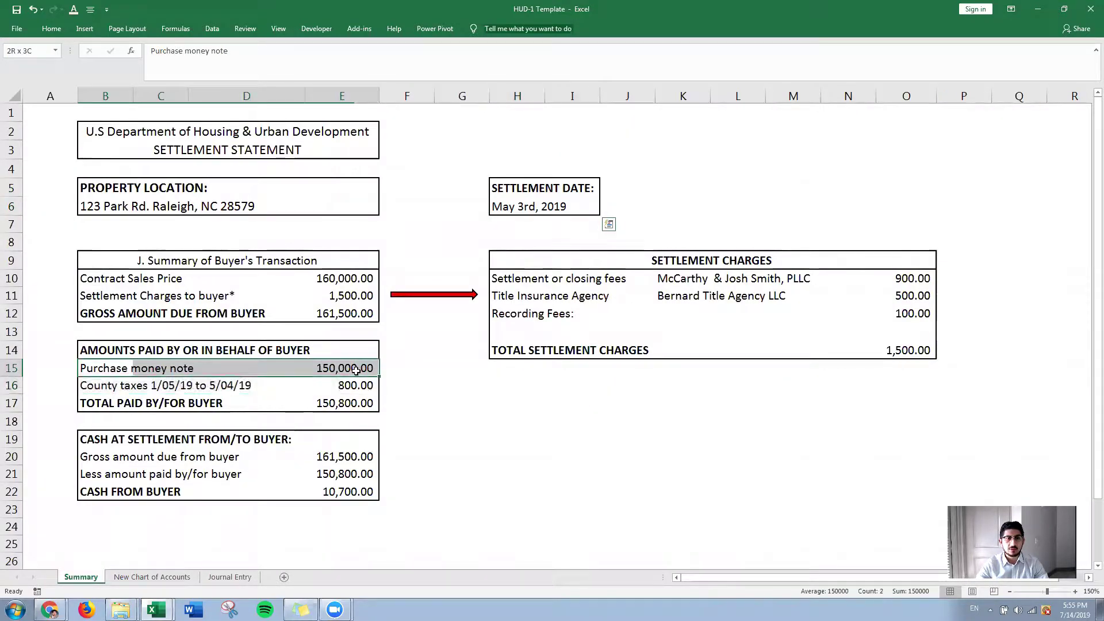
click(144, 580)
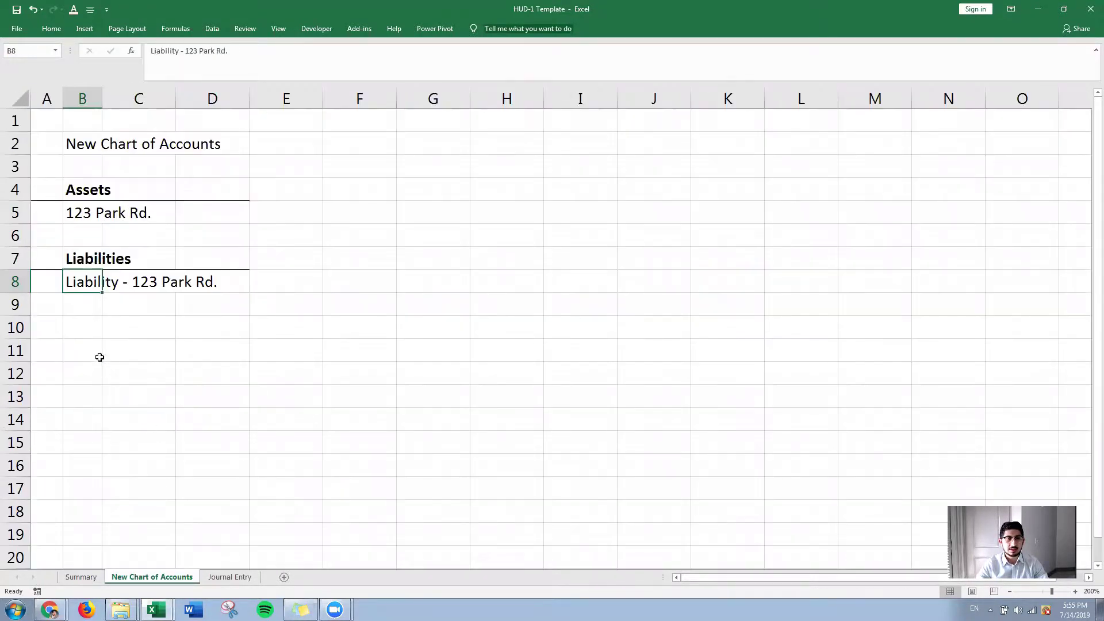
- Switch back to QuickBooks Online and start a new account with account type Other Current Liabilities
key(alt+Tab)
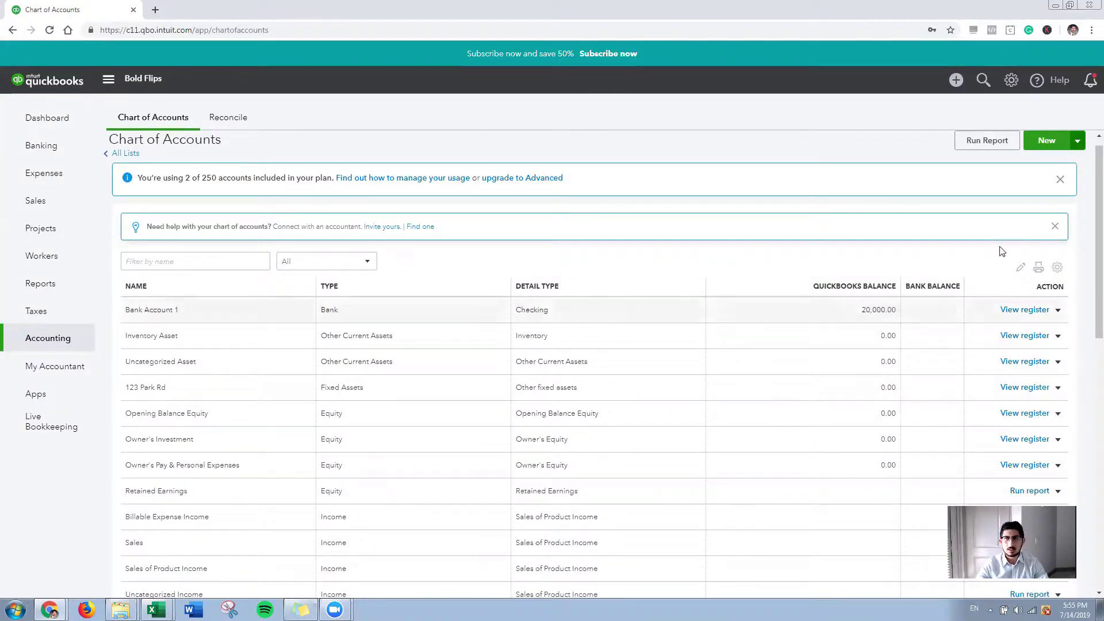
click(1047, 140)
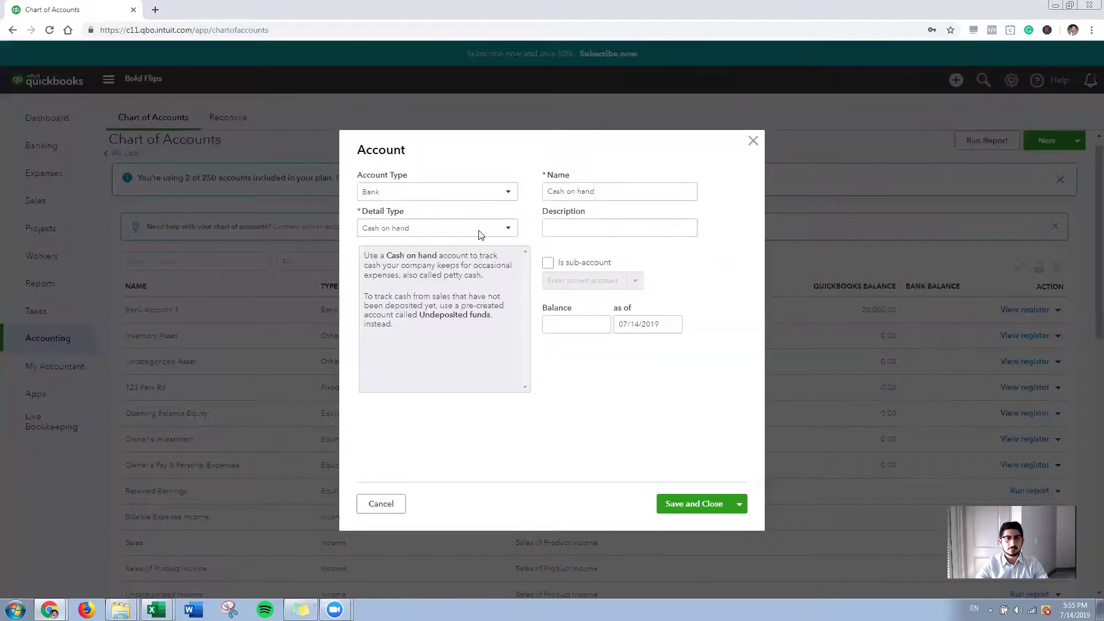
click(483, 192)
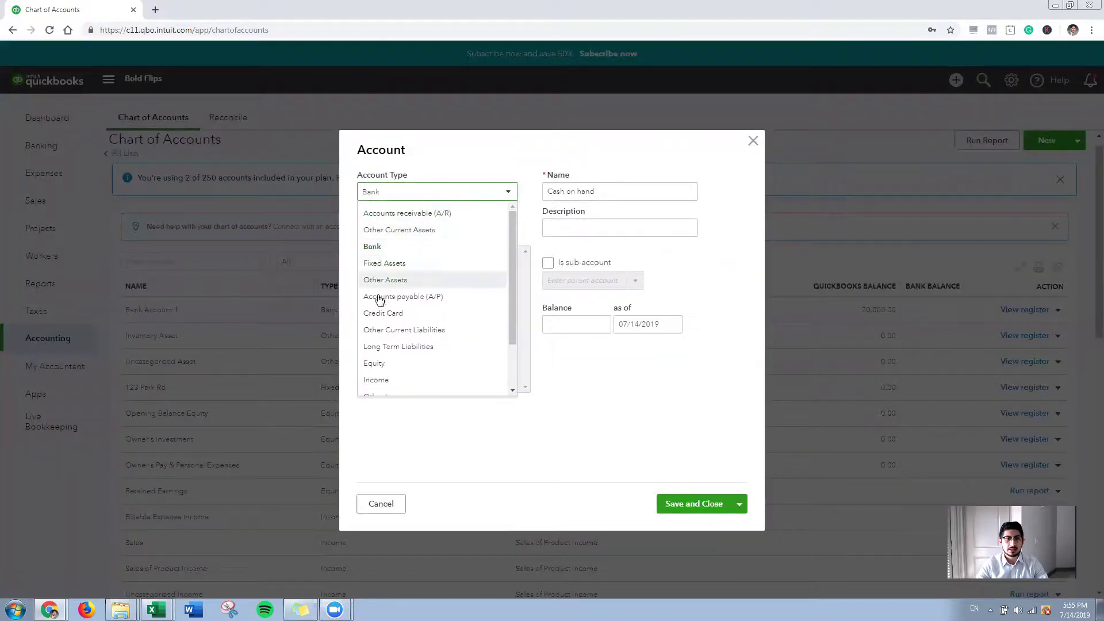
click(402, 329)
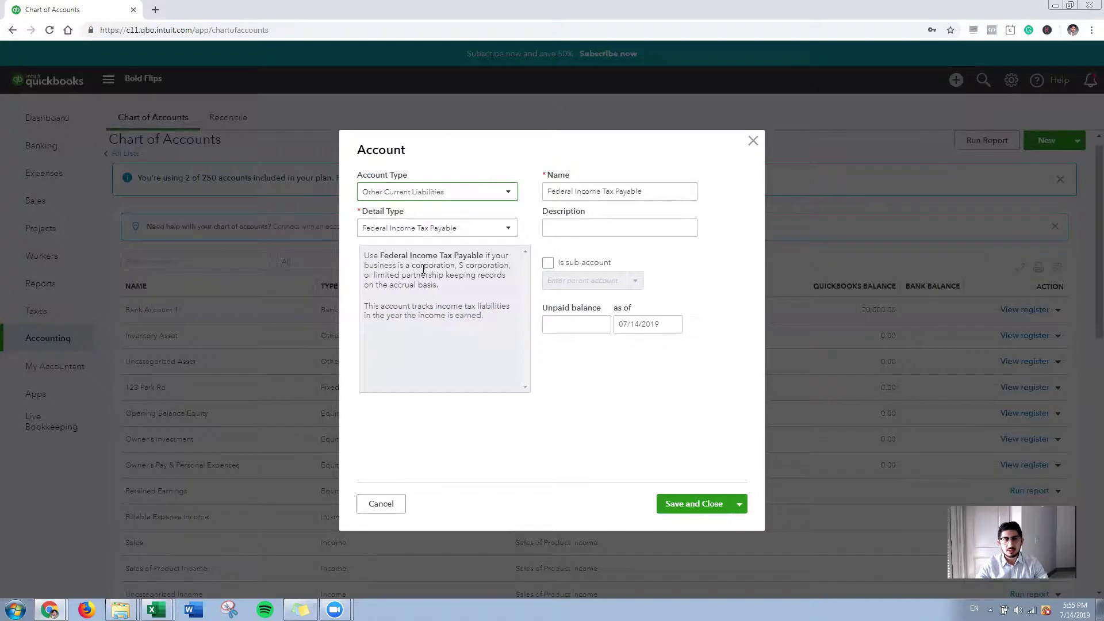
- Set the detail type to Other Current Liabilities and name the account "Liability - " followed by the property's street address
click(495, 232)
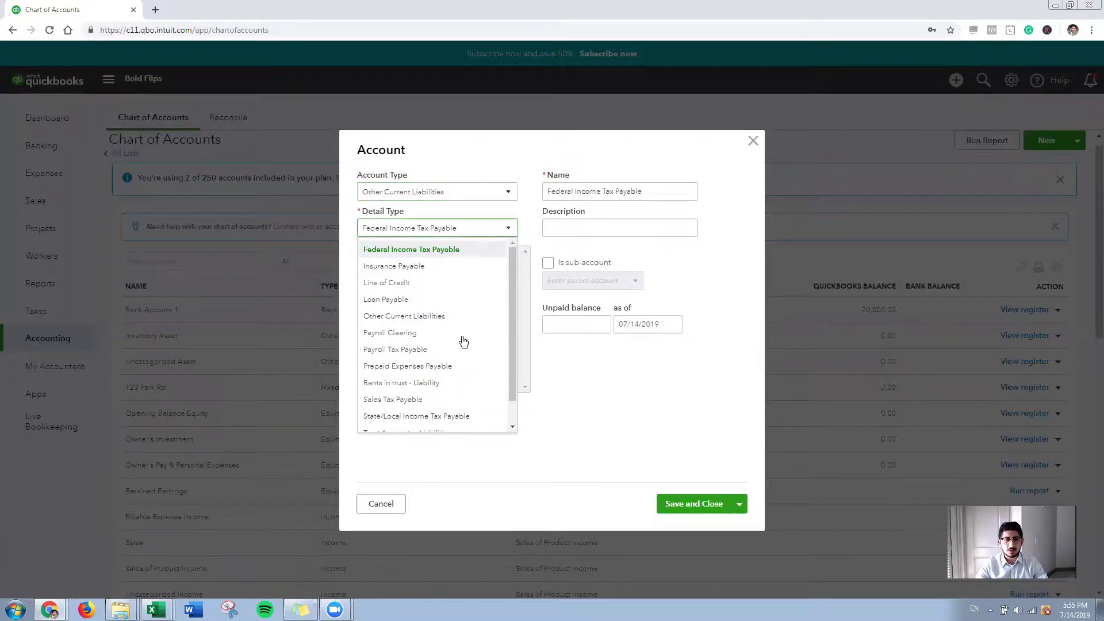
scroll(465, 344, down, 1)
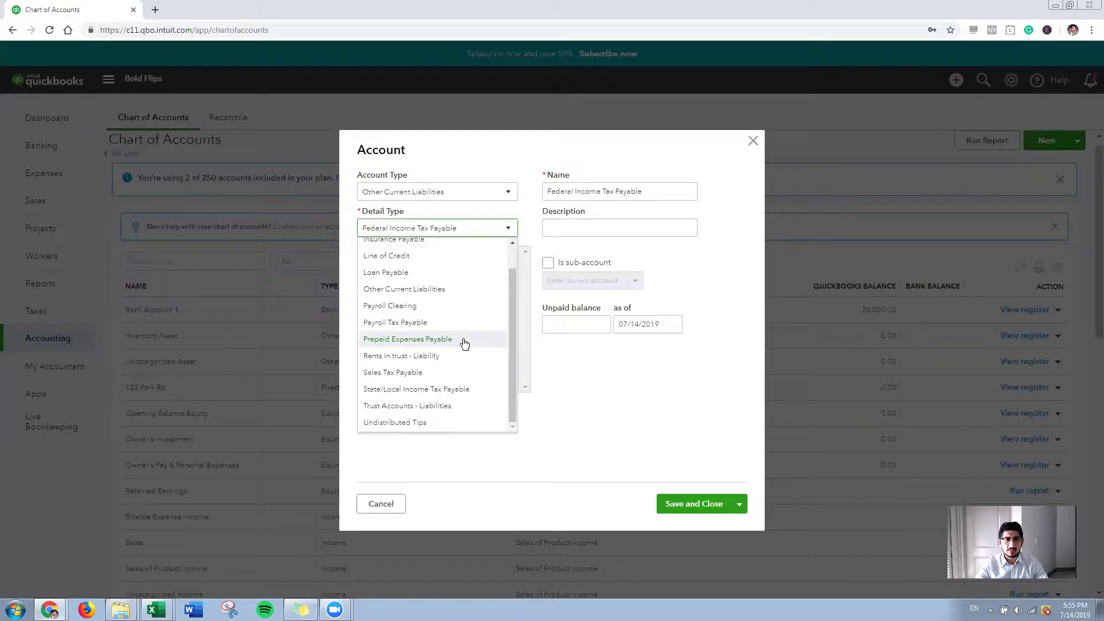
scroll(465, 344, up, 1)
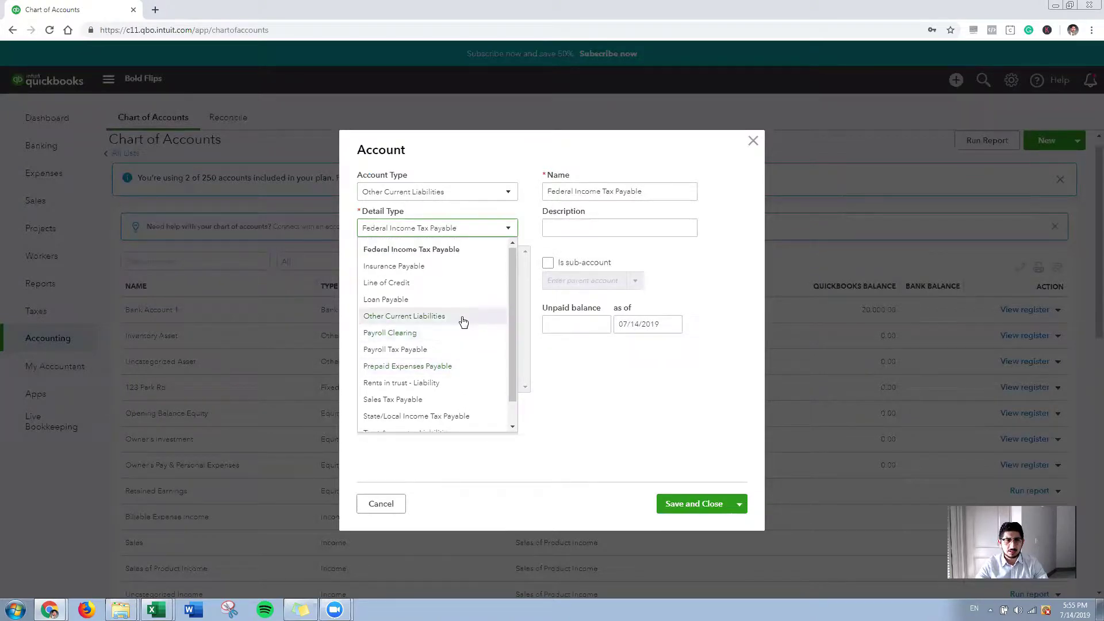
scroll(464, 321, down, 1)
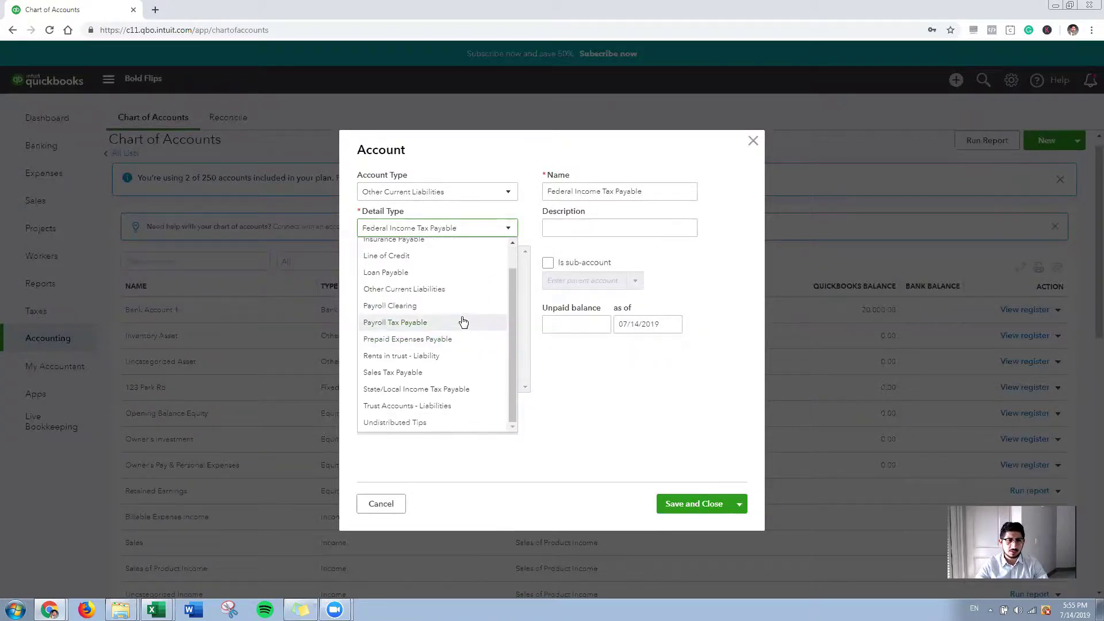
scroll(463, 321, up, 1)
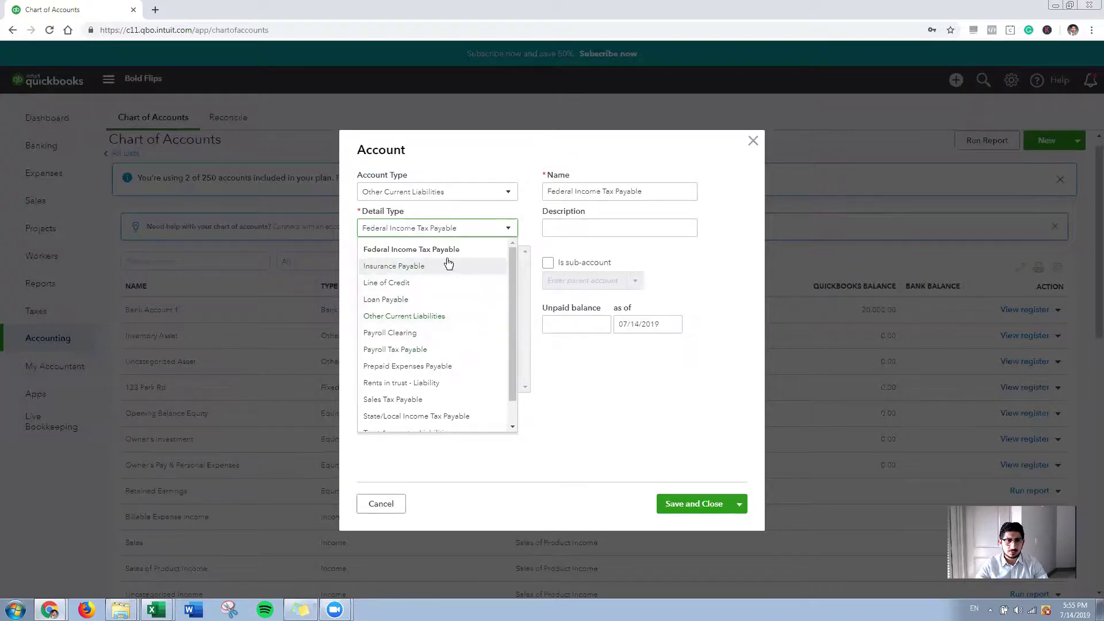
click(442, 316)
triple_click(613, 191)
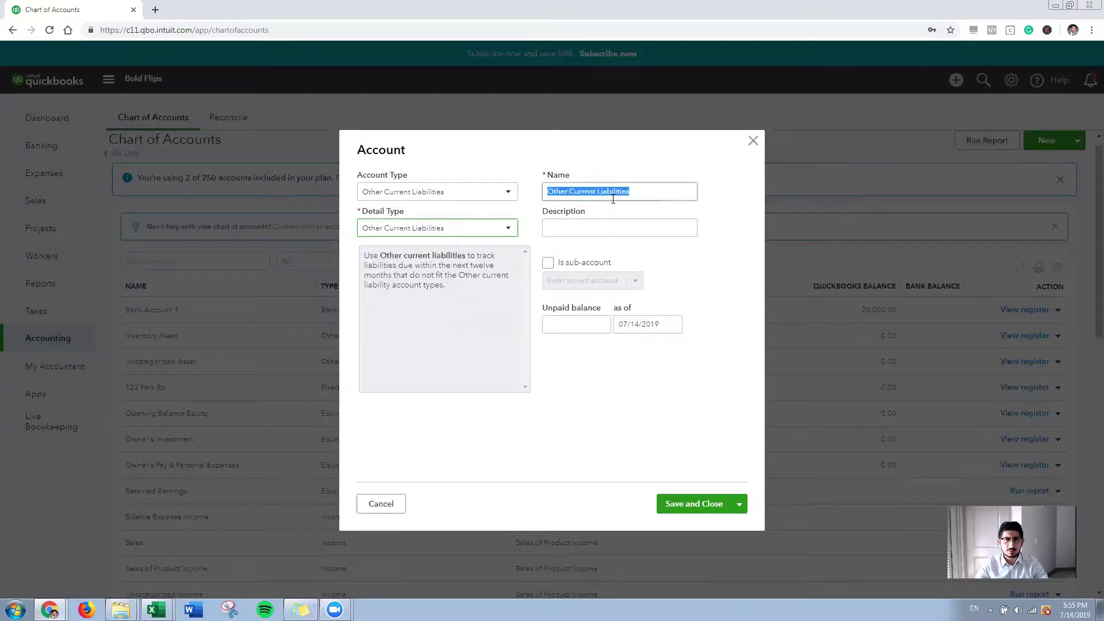
text(Lia)
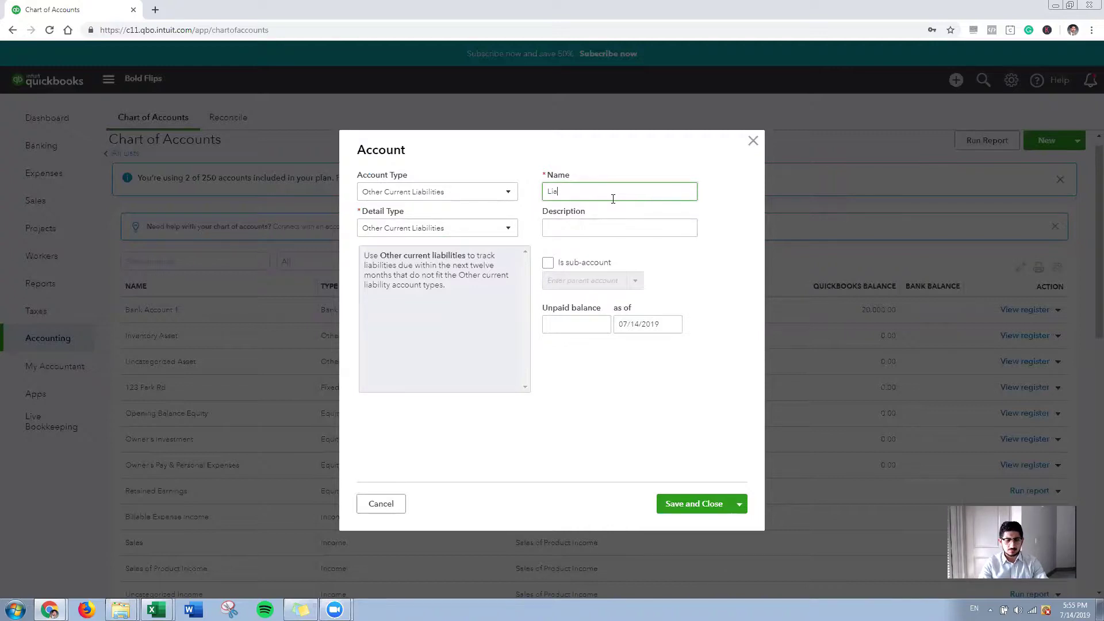
text(bility - 123 Park Rd)
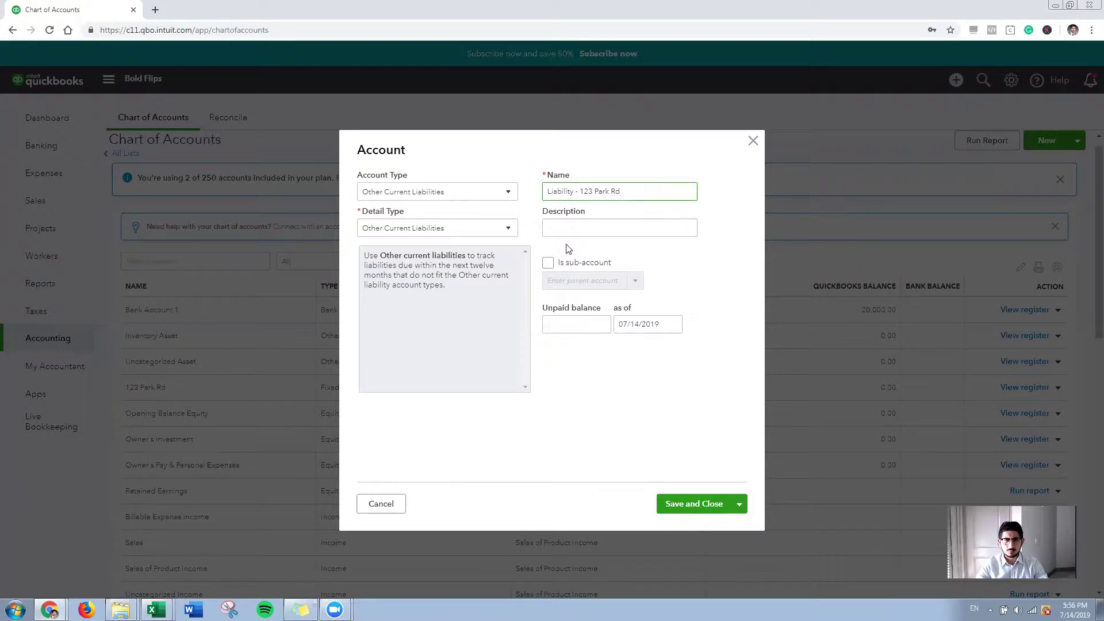
- Set the liability account's detail type to Loan Payable, save the account, and check its entry in the Chart of Accounts
click(508, 228)
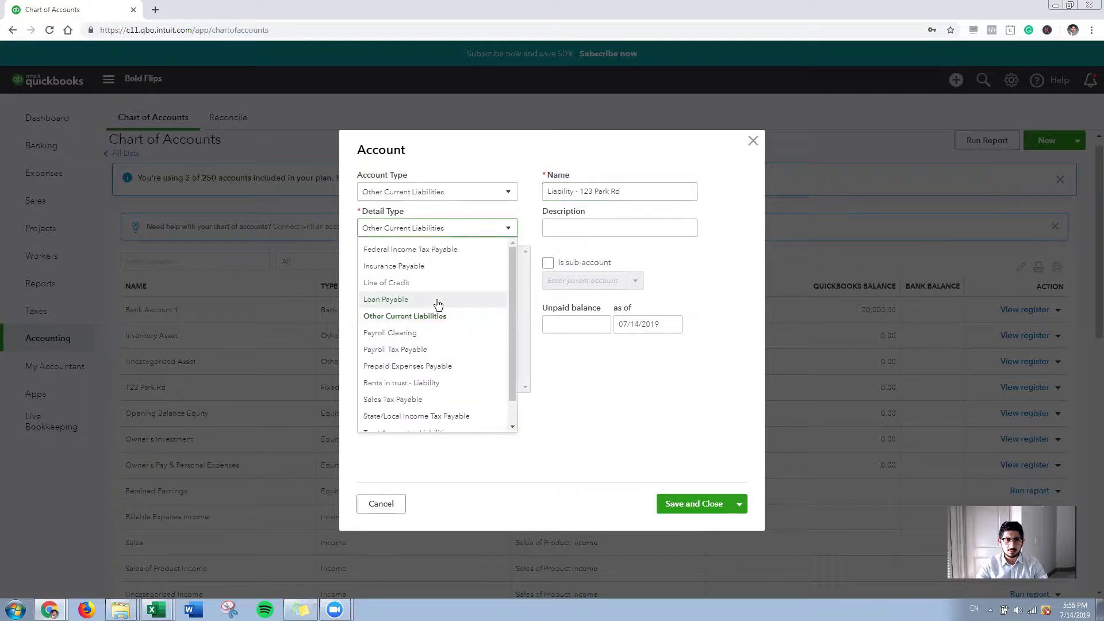
click(437, 301)
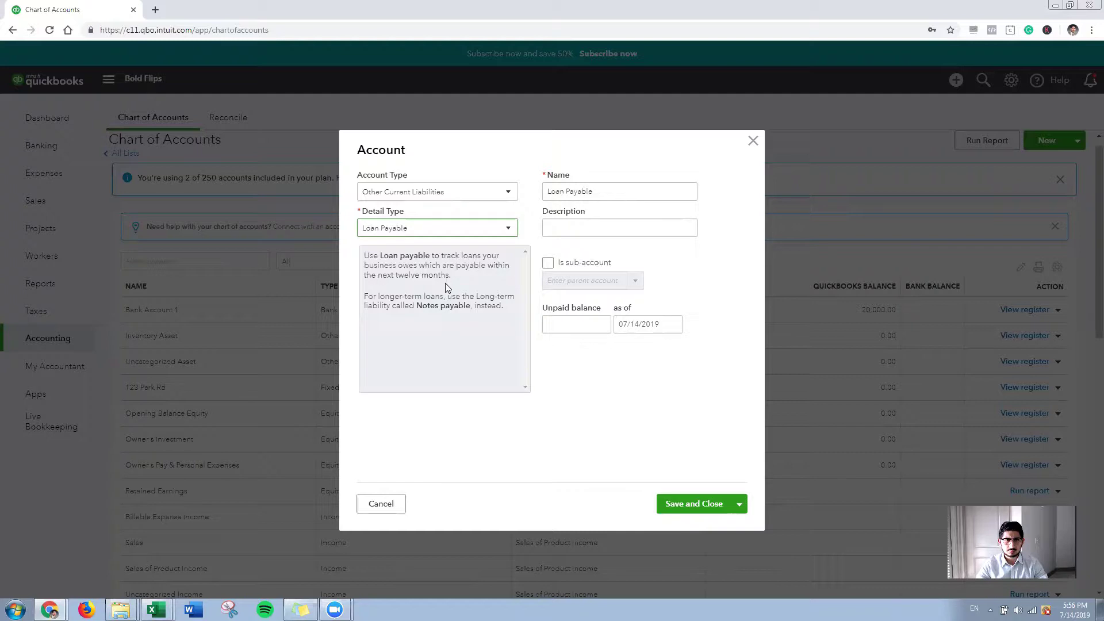
click(689, 502)
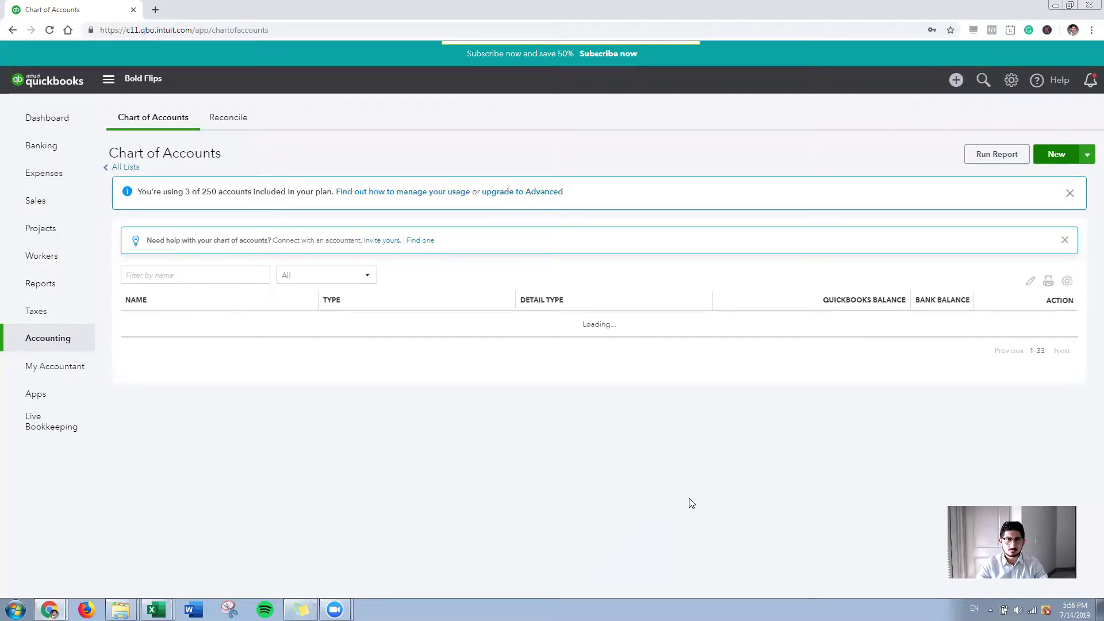
scroll(190, 360, down, 4)
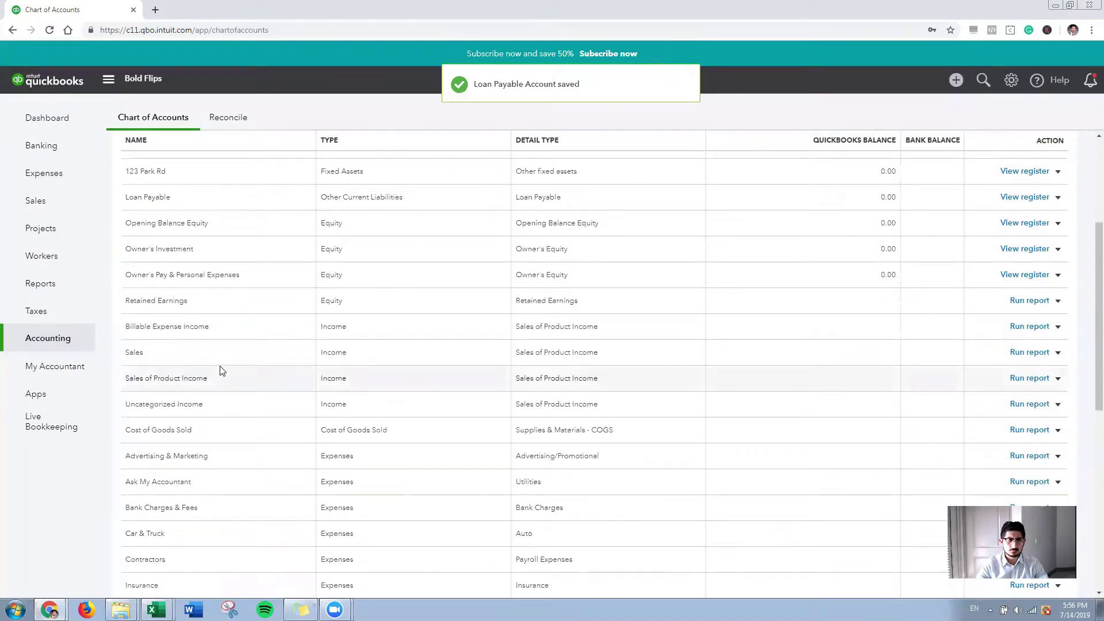
- Look through the Chart of Accounts for the newly saved loan liability account
scroll(221, 371, down, 3)
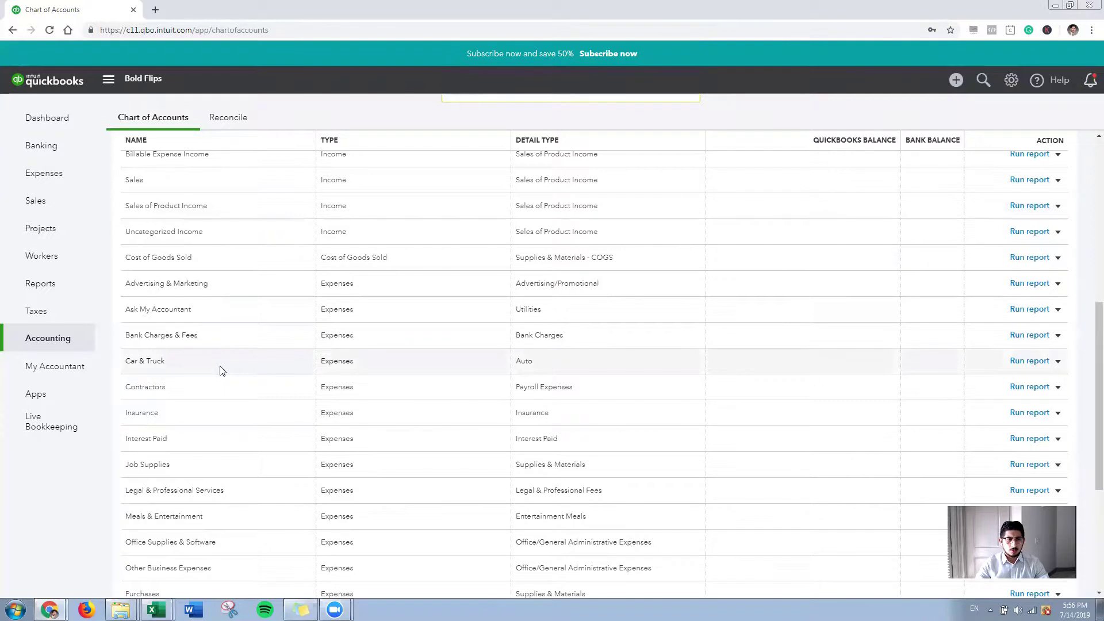
scroll(222, 370, down, 5)
scroll(222, 371, up, 10)
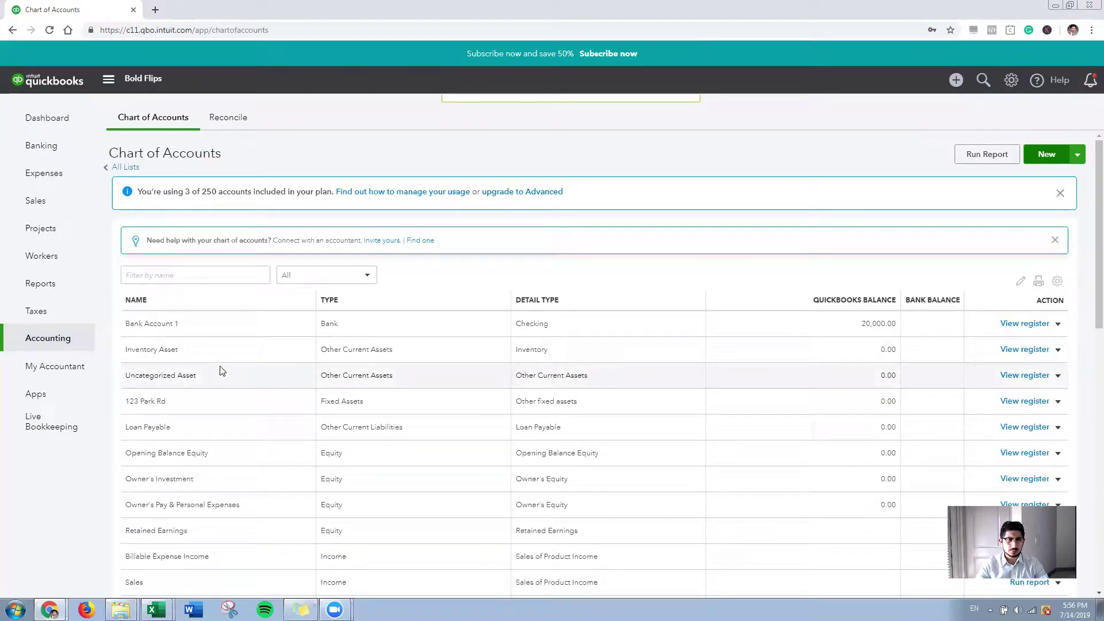
scroll(220, 371, down, 1)
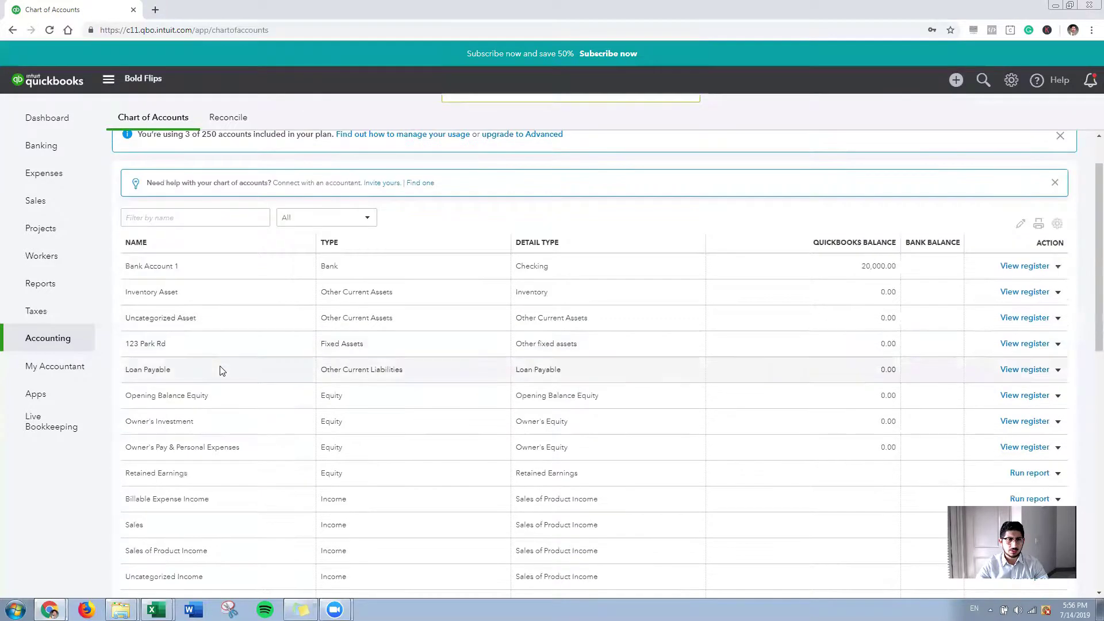
click(1057, 371)
click(1014, 403)
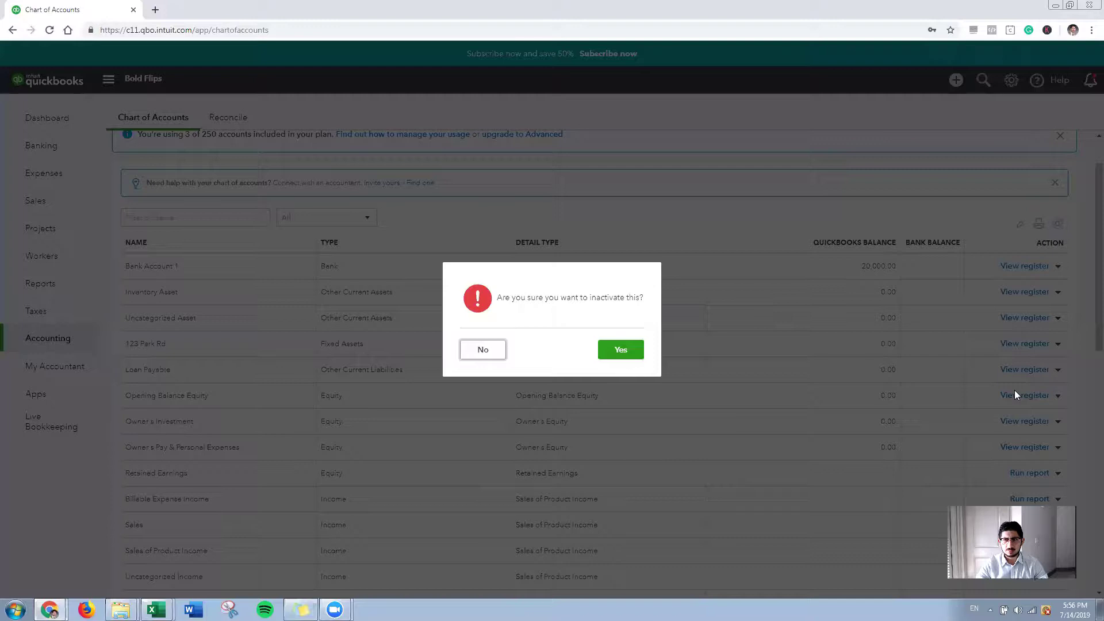
click(479, 349)
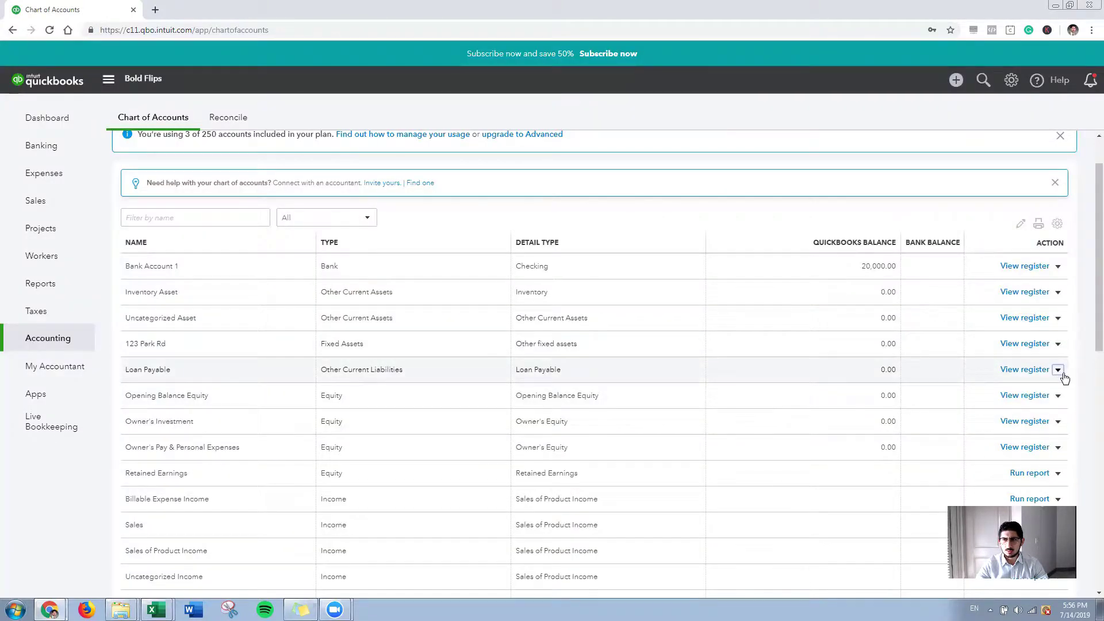
- Edit the Loan Payable account and rename it "Liability - " followed by the property's street address
click(1057, 370)
click(998, 386)
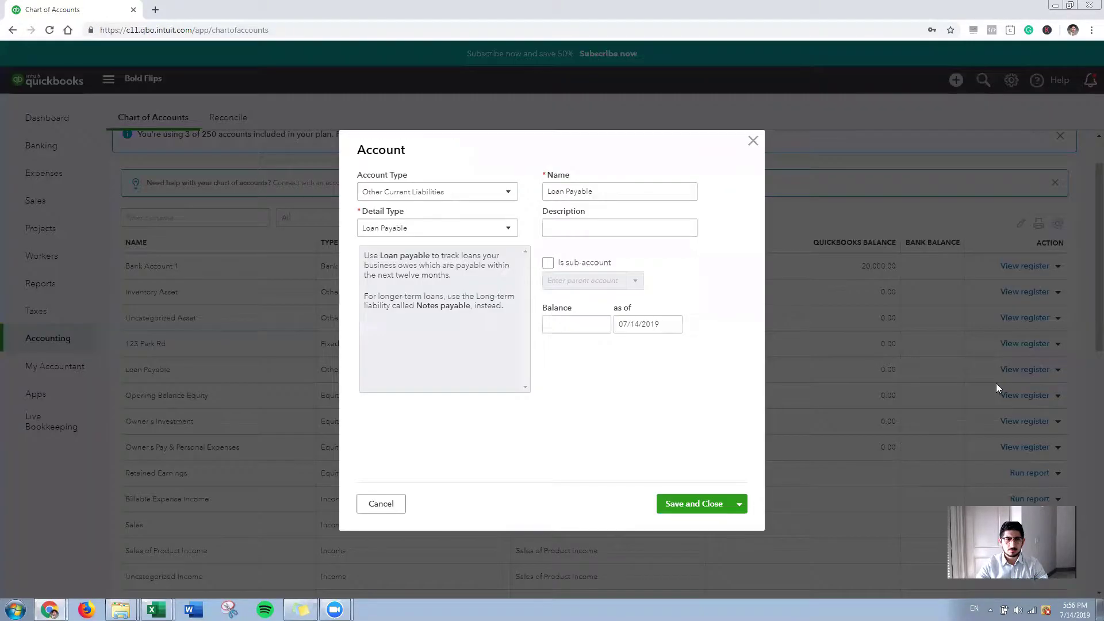
drag(601, 192, 539, 193)
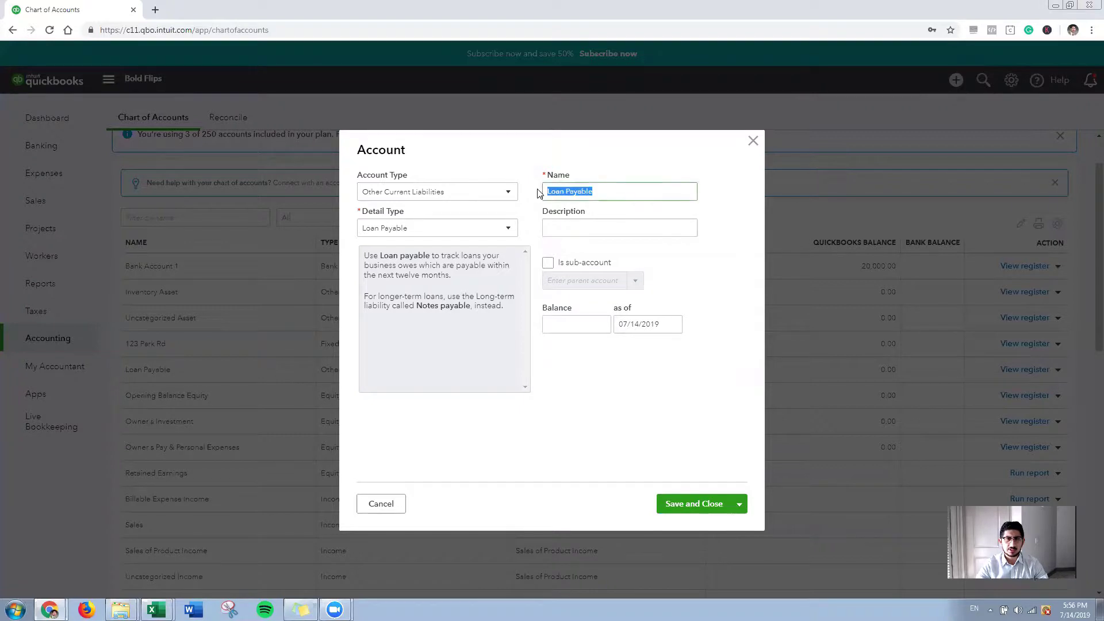
text(Liability)
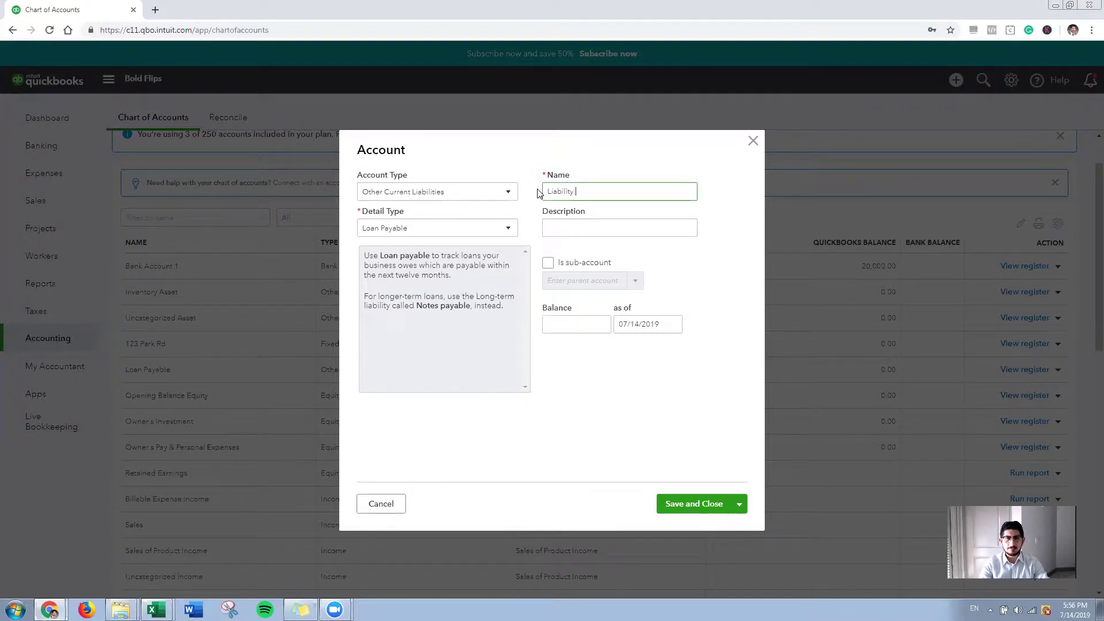
text( - 123 Pa)
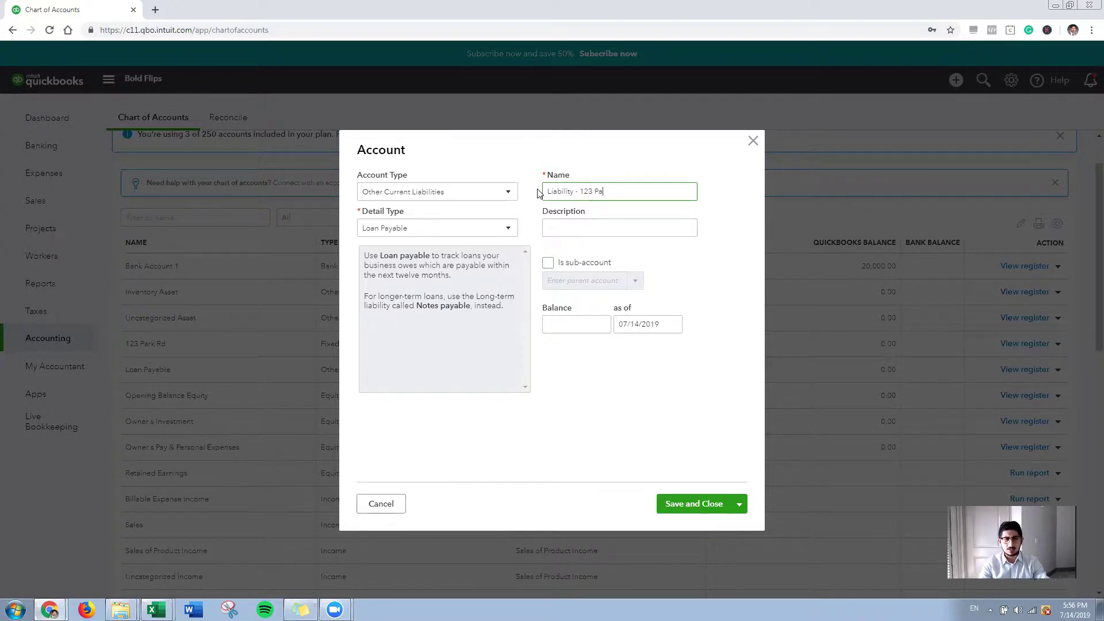
text(rk Rd)
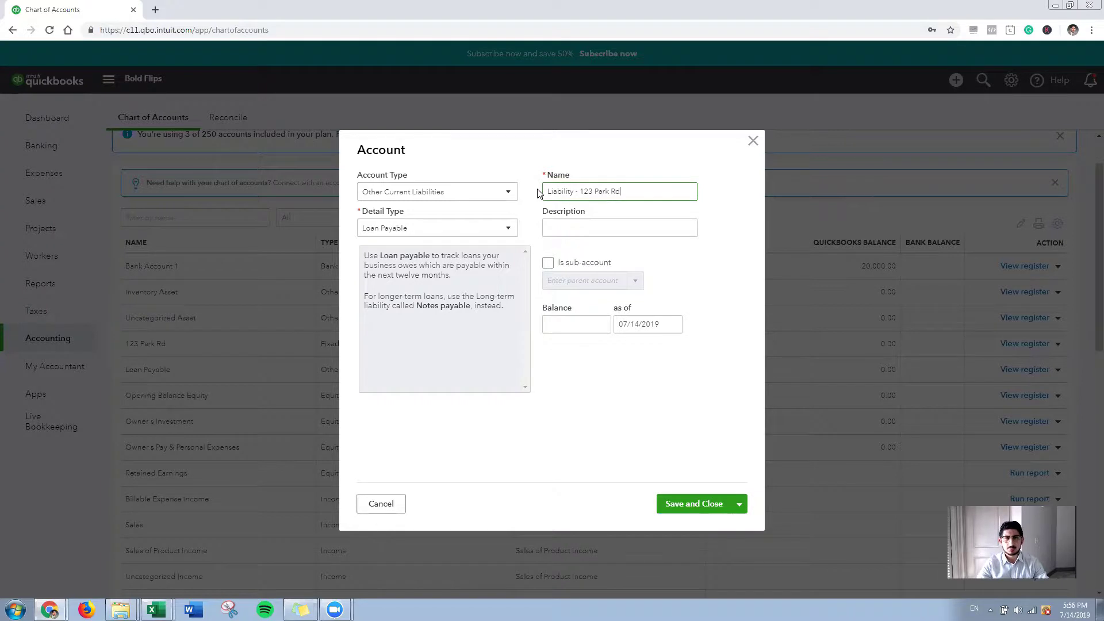
click(613, 226)
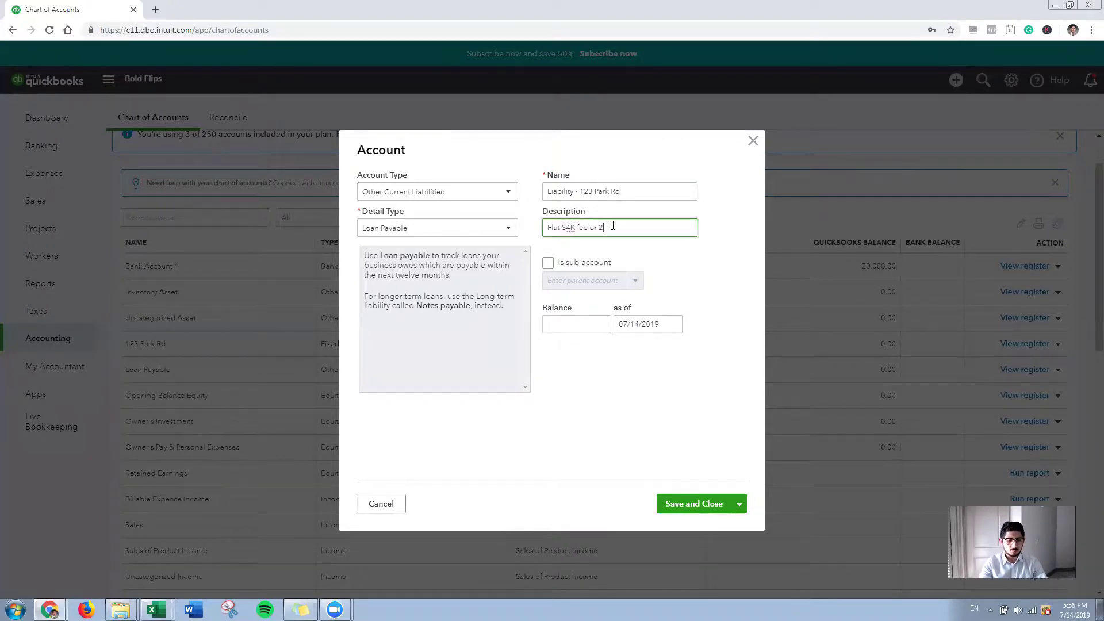
text(%)
key(BackSpace)
key(BackSpace)
key(BackSpace)
key(BackSpace)
key(BackSpace)
key(BackSpace)
key(BackSpace)
key(BackSpace)
key(BackSpace)
key(BackSpace)
key(BackSpace)
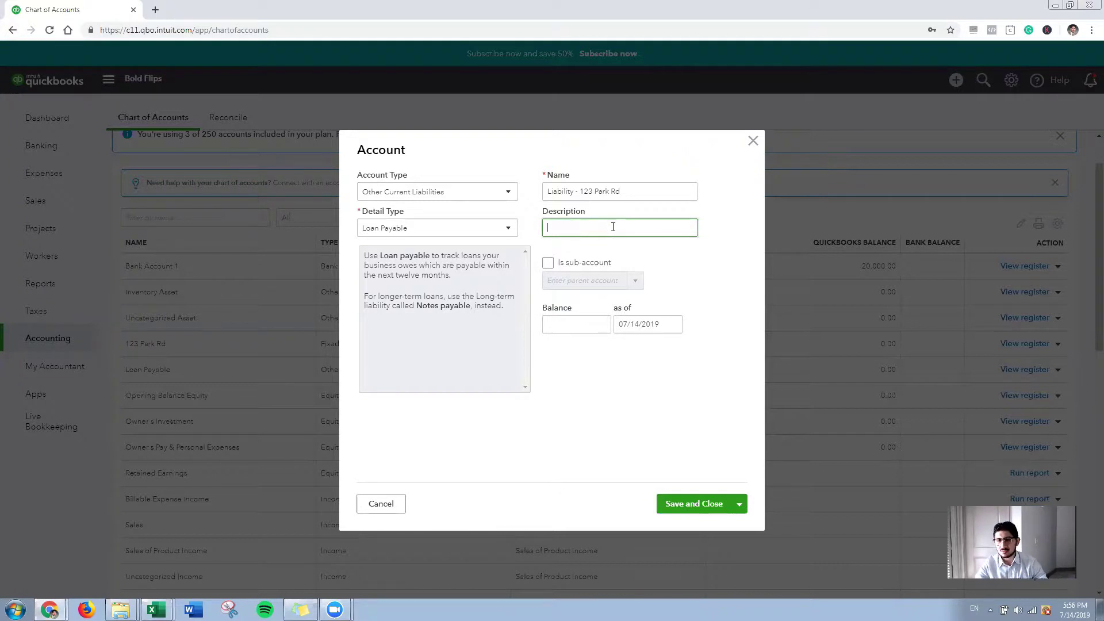
- Save the renamed liability account and check its entry in the Chart of Accounts
click(697, 503)
scroll(698, 507, down, 4)
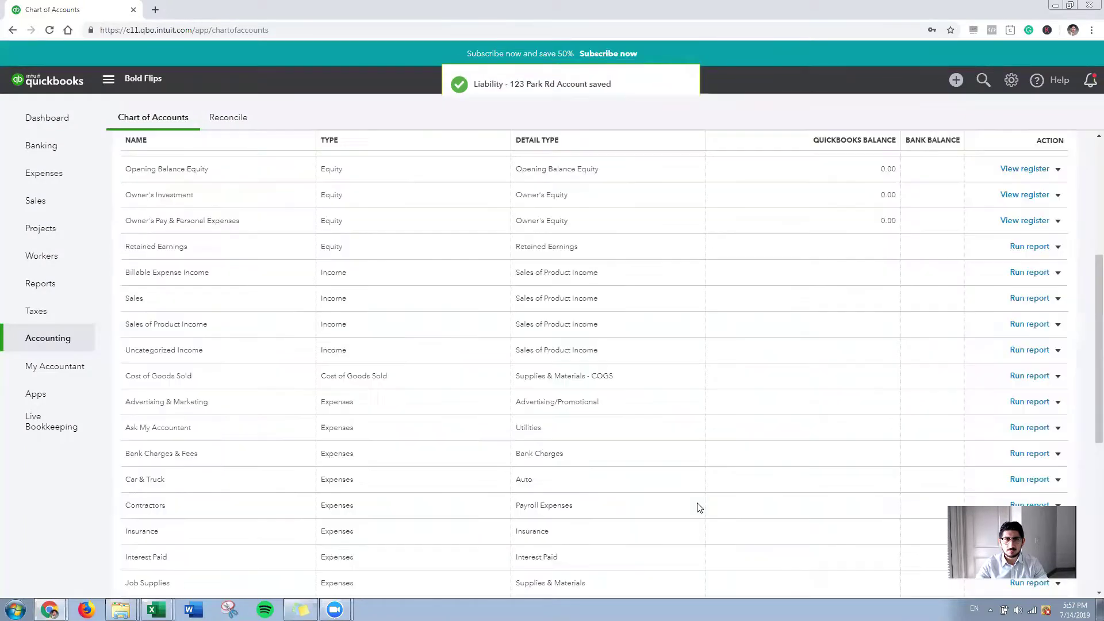
scroll(443, 381, up, 5)
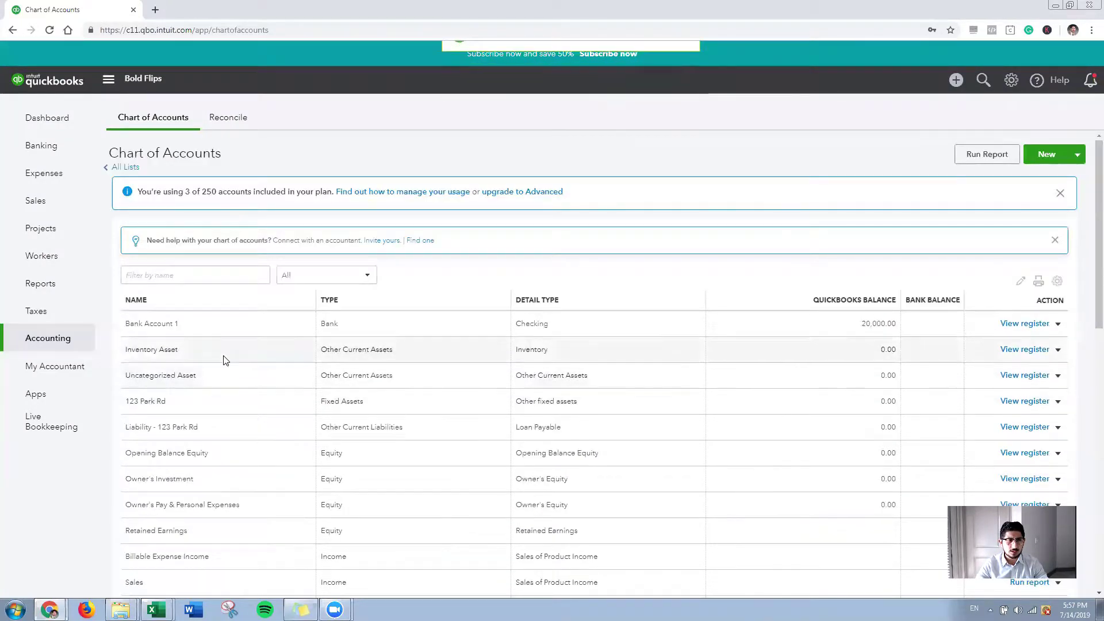
scroll(222, 360, down, 1)
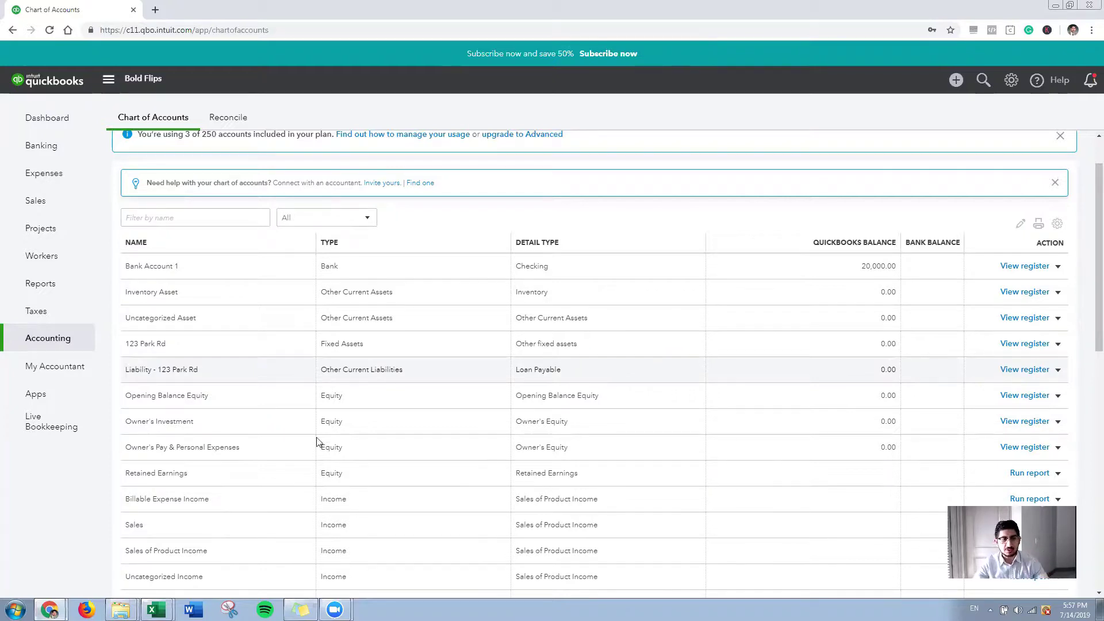
- Switch to the HUD-1 Template workbook in Excel and review the settlement statement on the Summary sheet
mouse_move(157, 610)
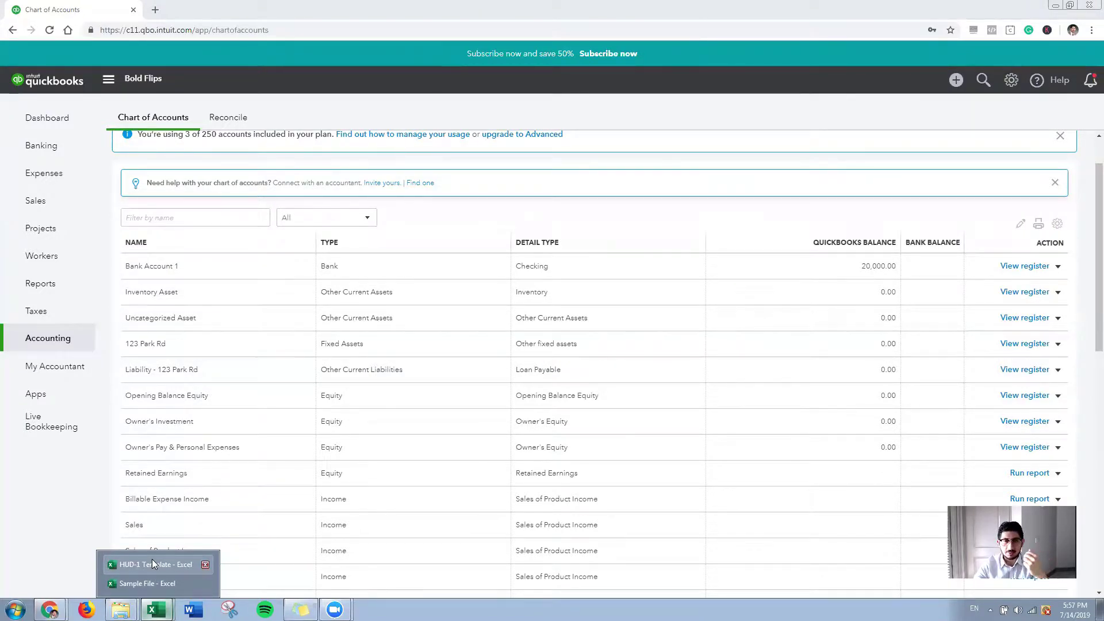
click(152, 564)
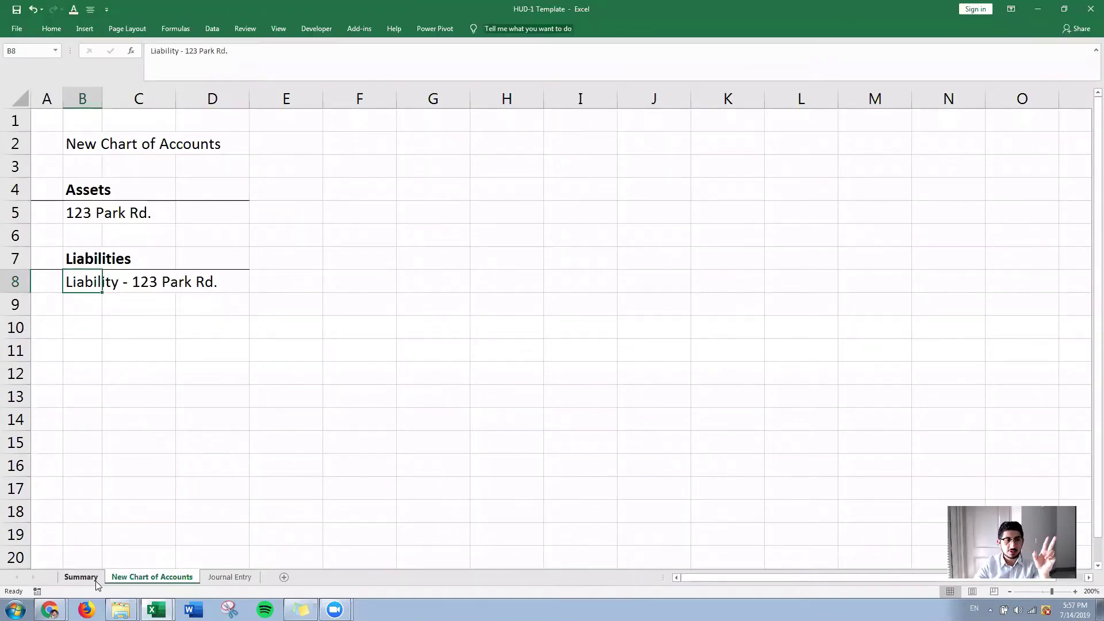
click(80, 578)
click(531, 471)
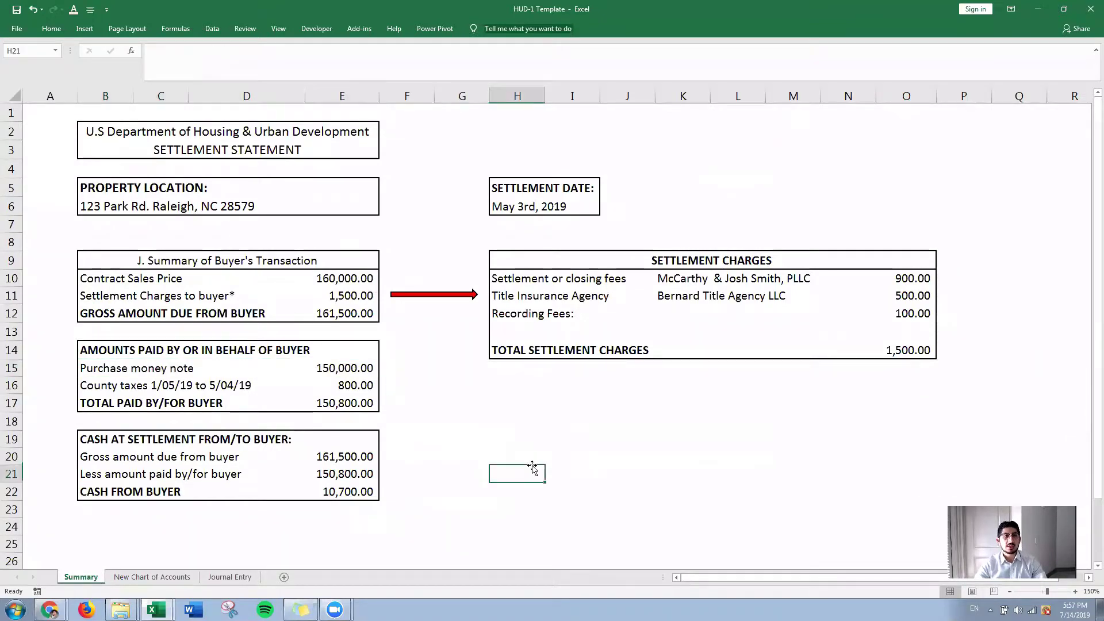
mouse_move(98, 280)
mouse_down()
mouse_move(627, 262)
mouse_move(834, 278)
mouse_move(525, 473)
mouse_up()
click(525, 473)
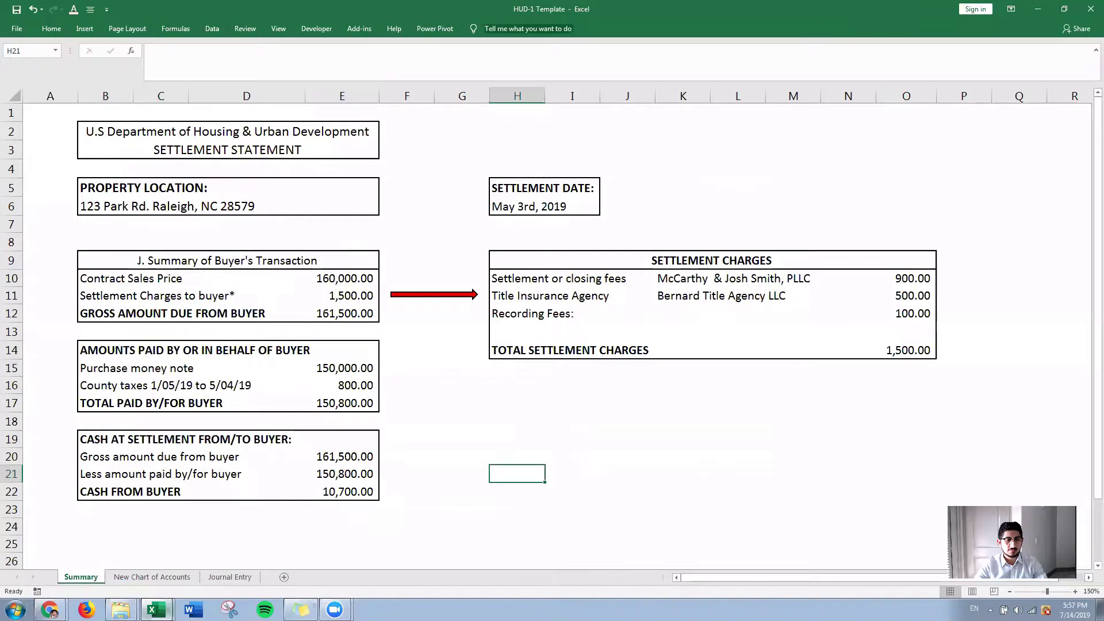
- Switch to the Sample File workbook and enlarge its Journal Entry sheet to 200%
click(158, 582)
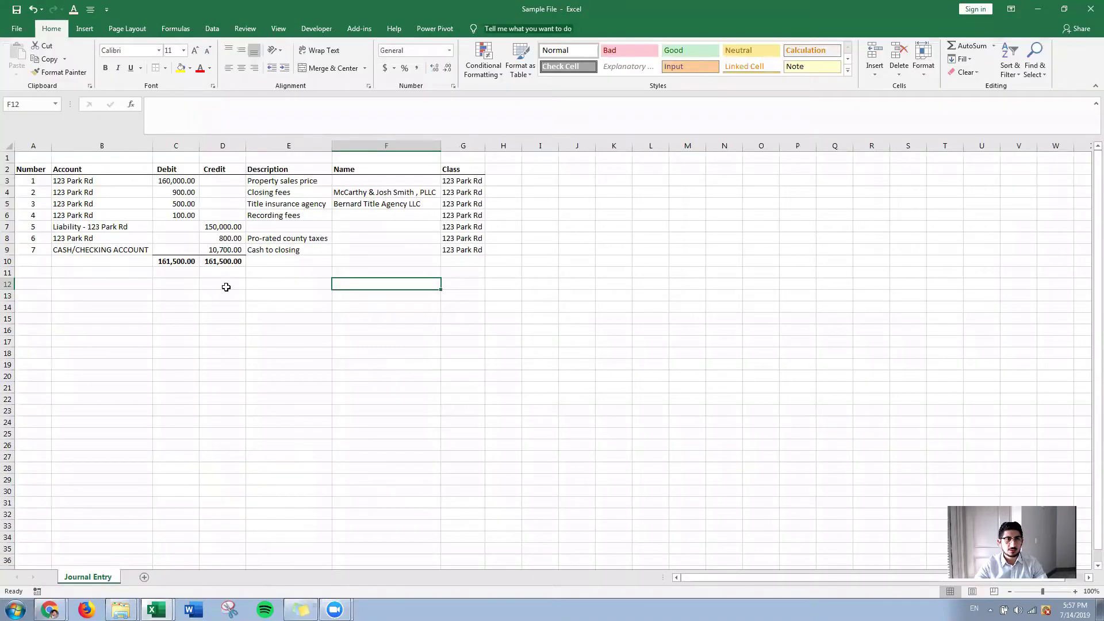
click(1075, 591)
click(1074, 591)
click(1074, 591)
click(1075, 591)
click(1074, 591)
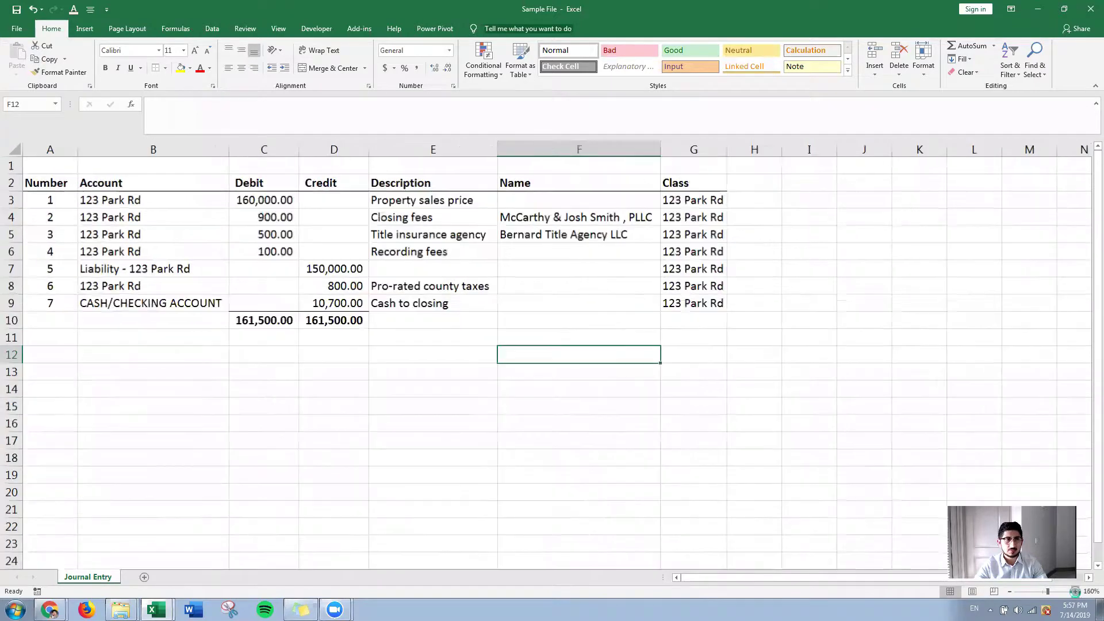
click(1074, 591)
click(1074, 591)
click(1074, 591)
click(1074, 591)
click(1075, 591)
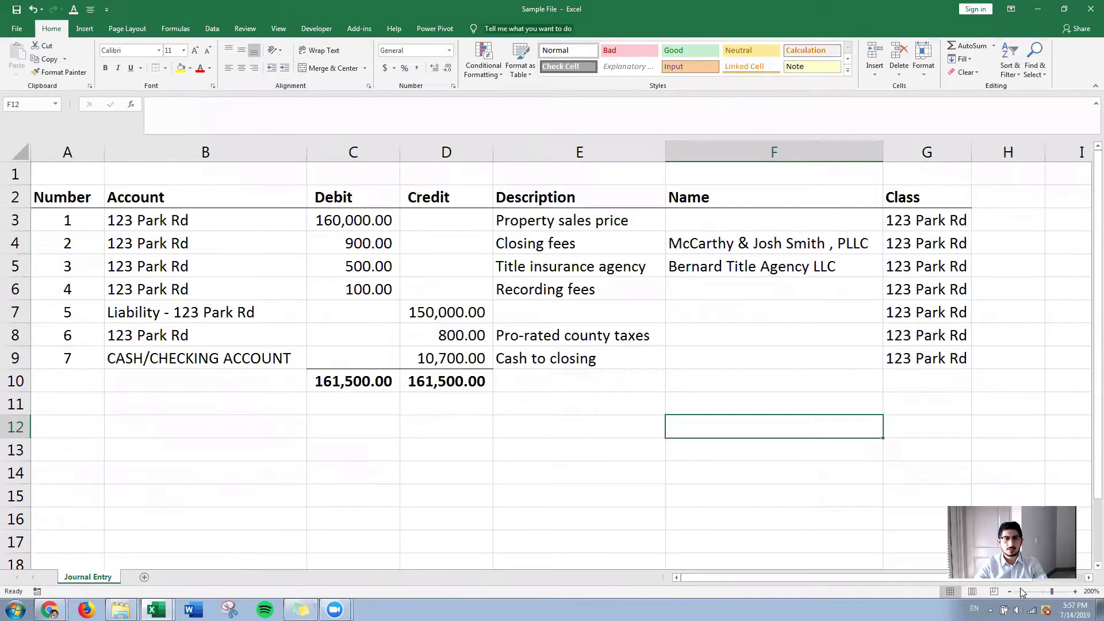
- Go through the accounts used on journal lines 1 to 7 in the Account column
click(68, 222)
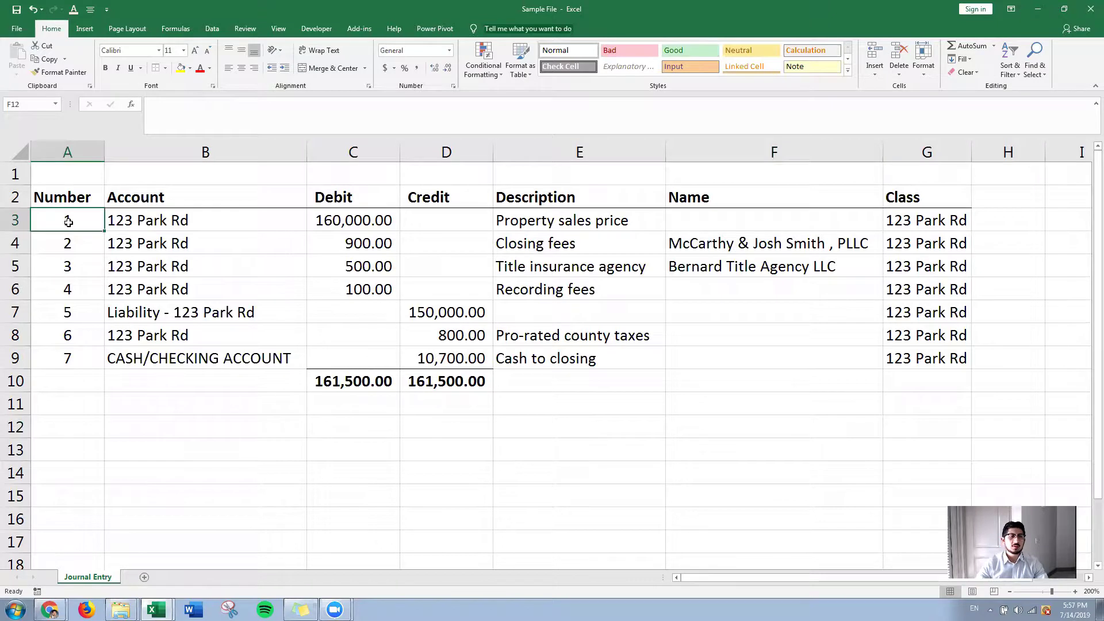
key(Right)
key(Down)
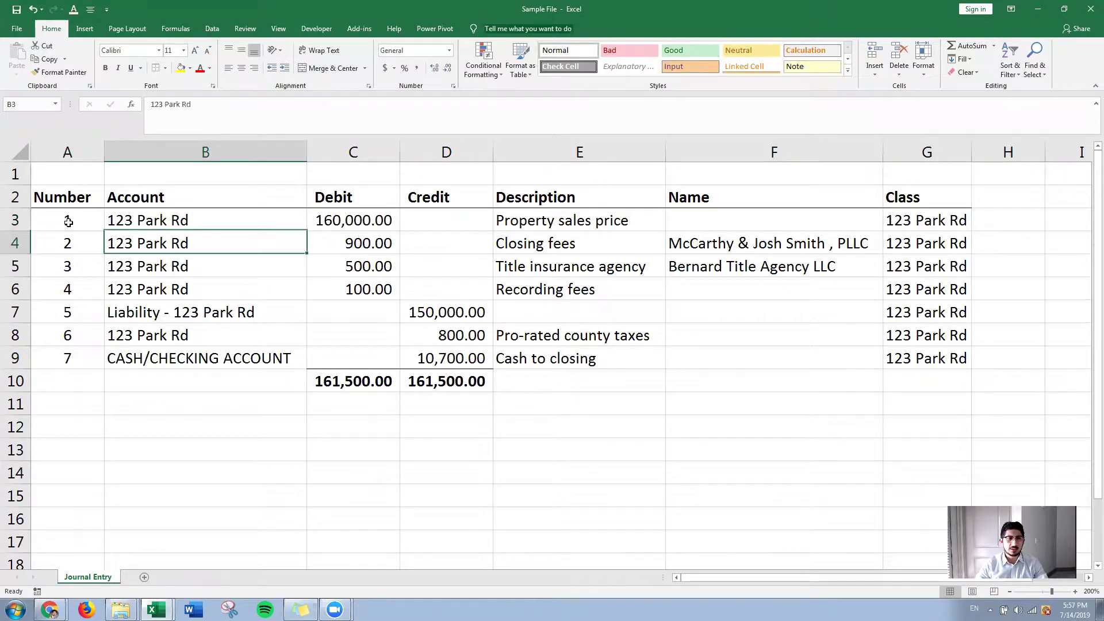
key(Down)
key(Down)
key(Down)
key(Down)
key(Down)
key(Down)
key(Up)
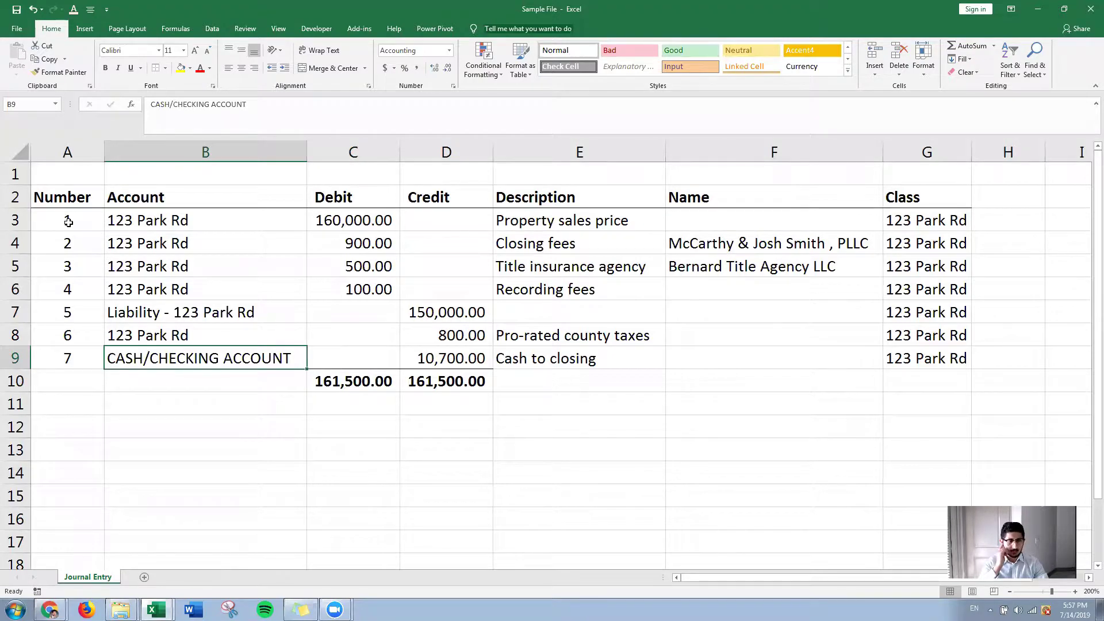
click(163, 235)
key(Up)
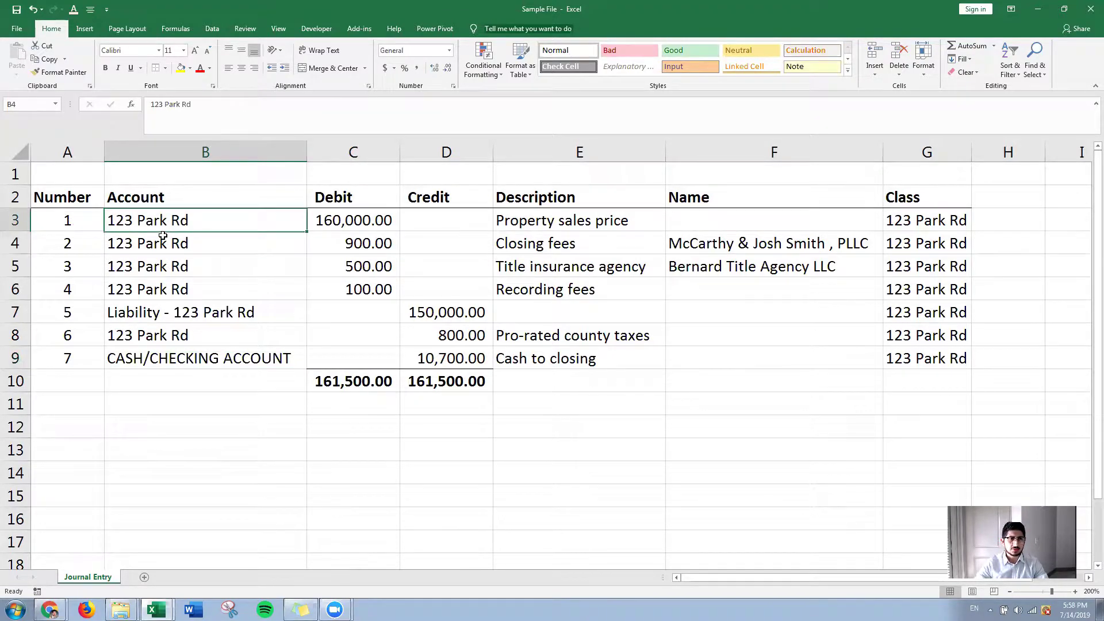
- Compare the first journal line's account, debit and description with the contract sales price on the HUD-1 Template's Summary sheet
key(alt+Tab)
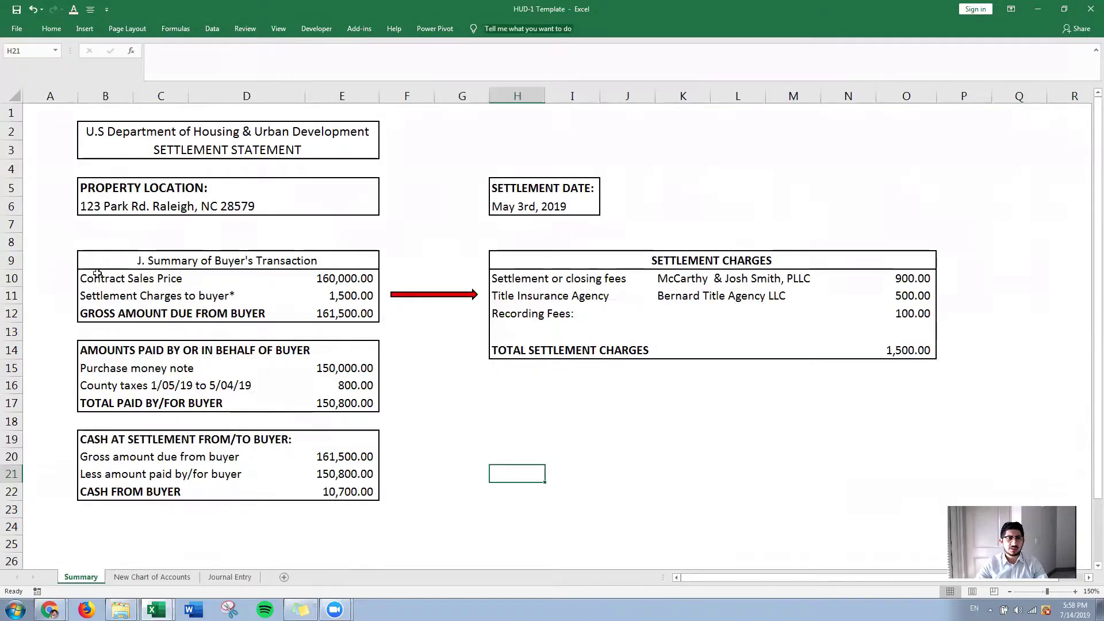
key(alt+Tab)
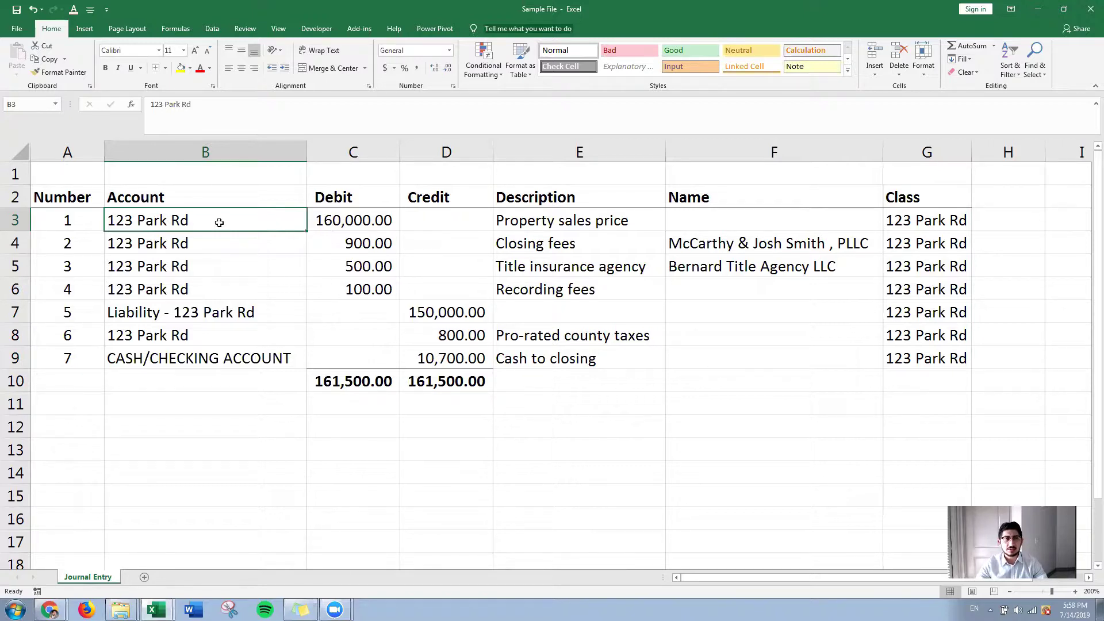
click(360, 223)
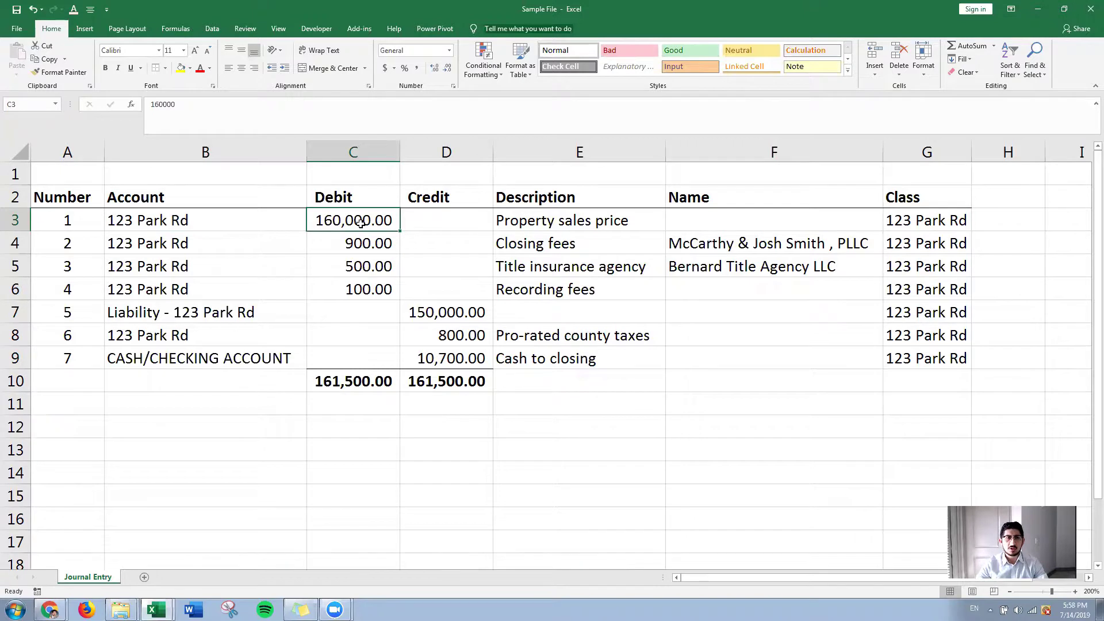
key(Right)
key(Right)
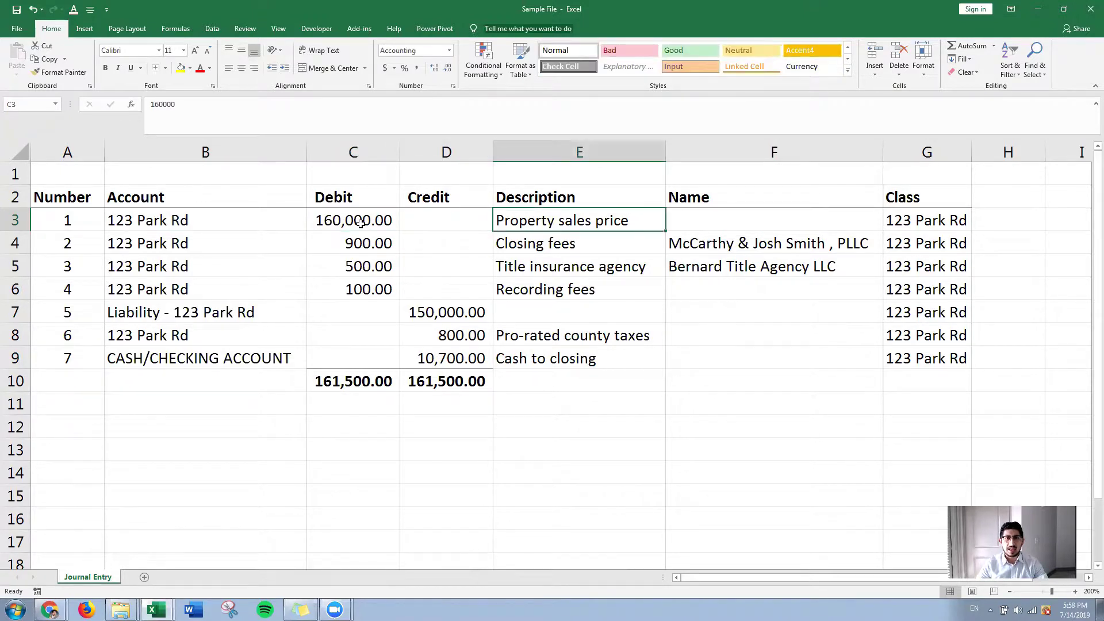
key(alt+Tab)
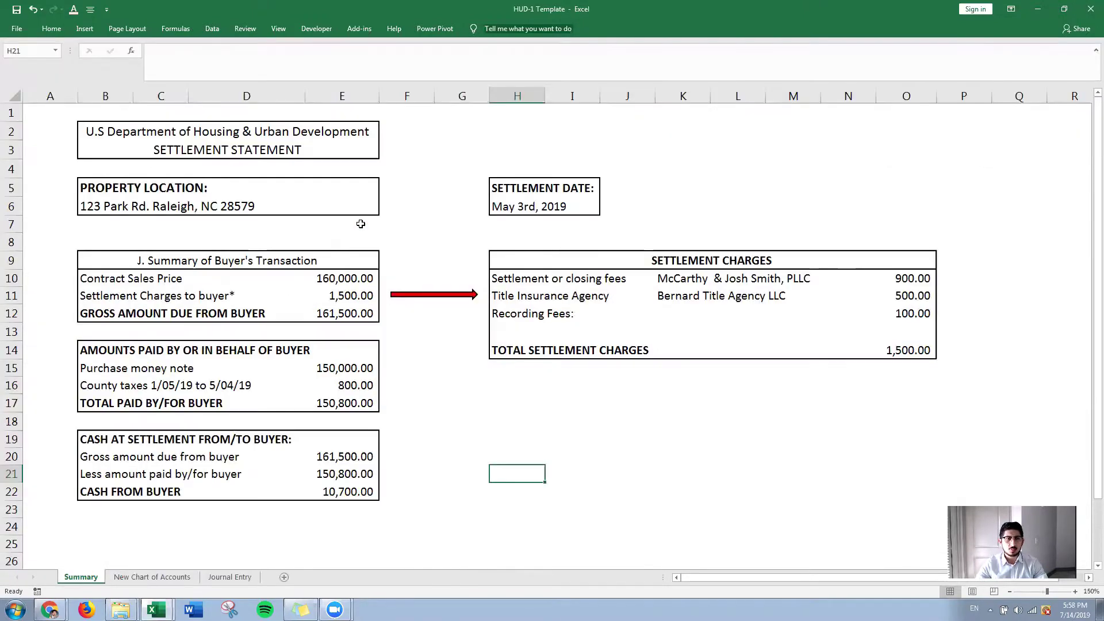
click(101, 280)
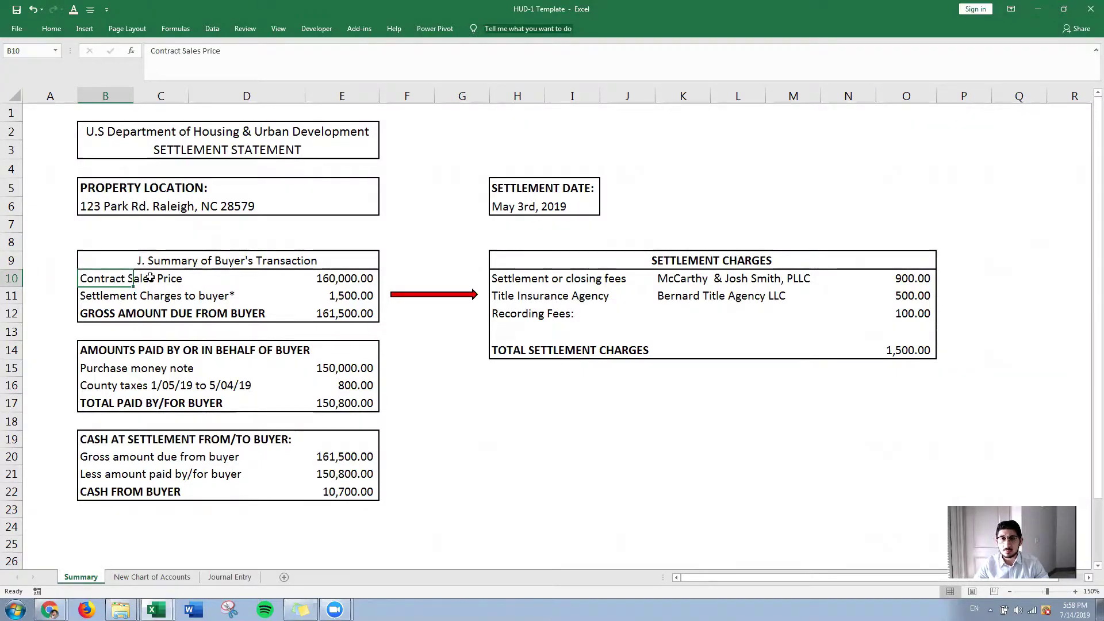
key(alt+Tab)
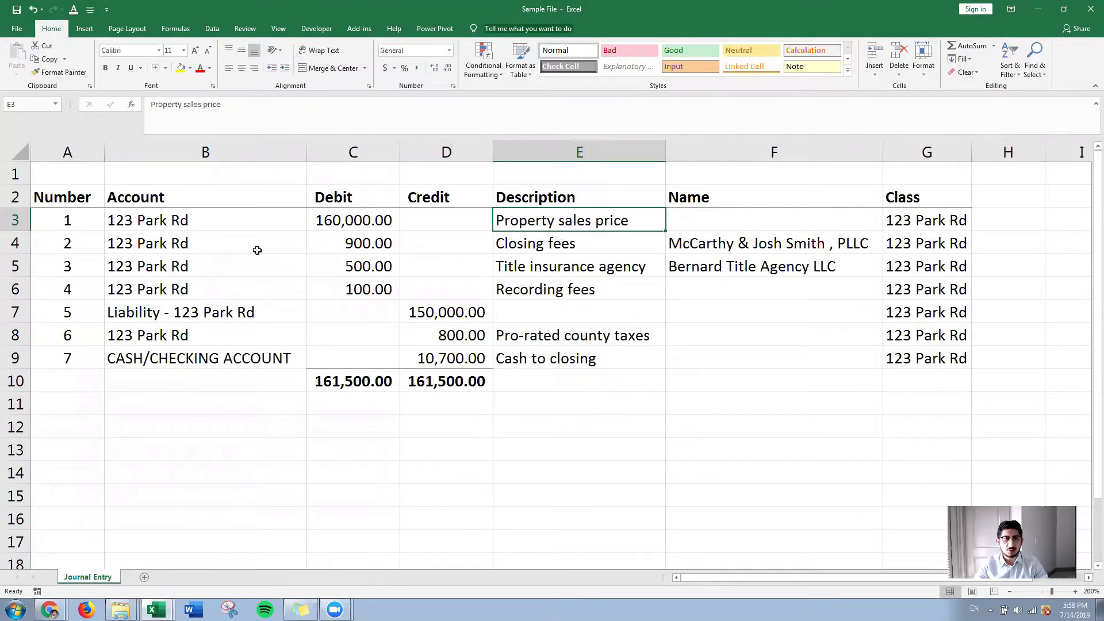
- Change the description of journal line 1 to "Contract sales price", matching the wording on the HUD-1 Summary sheet
key(alt+Tab)
key(alt+Tab)
text(Con)
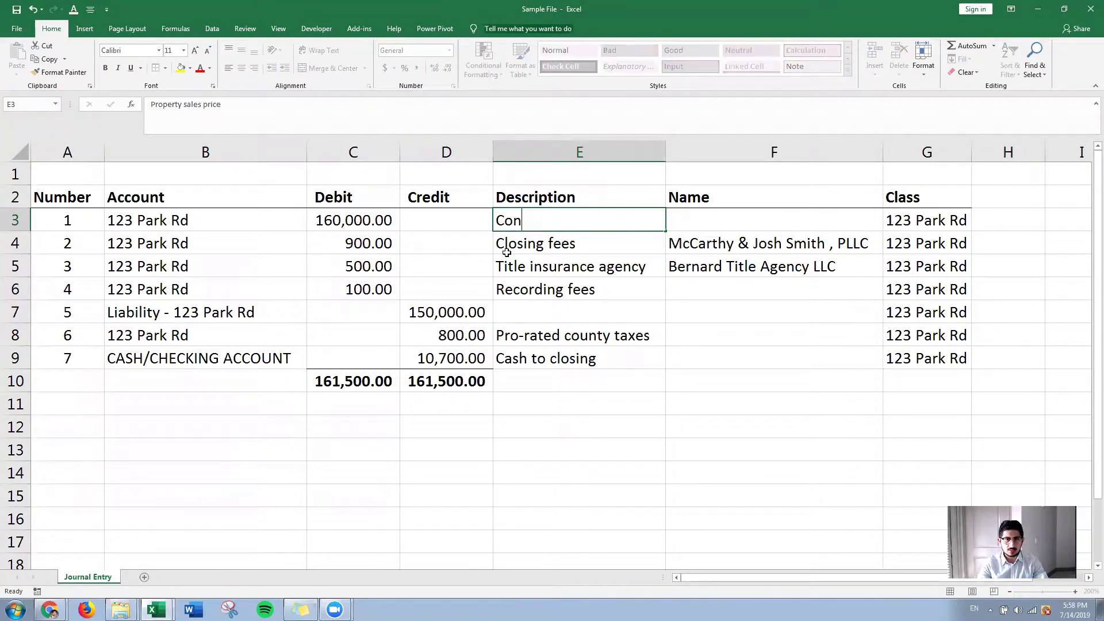
text(tract sales p)
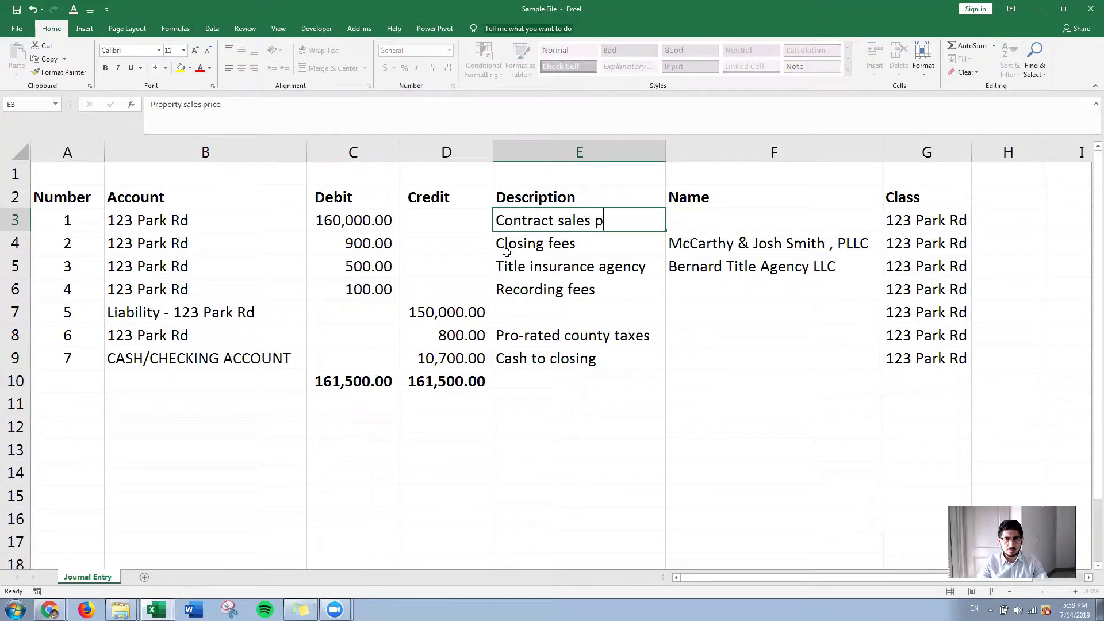
text(rice)
key(Return)
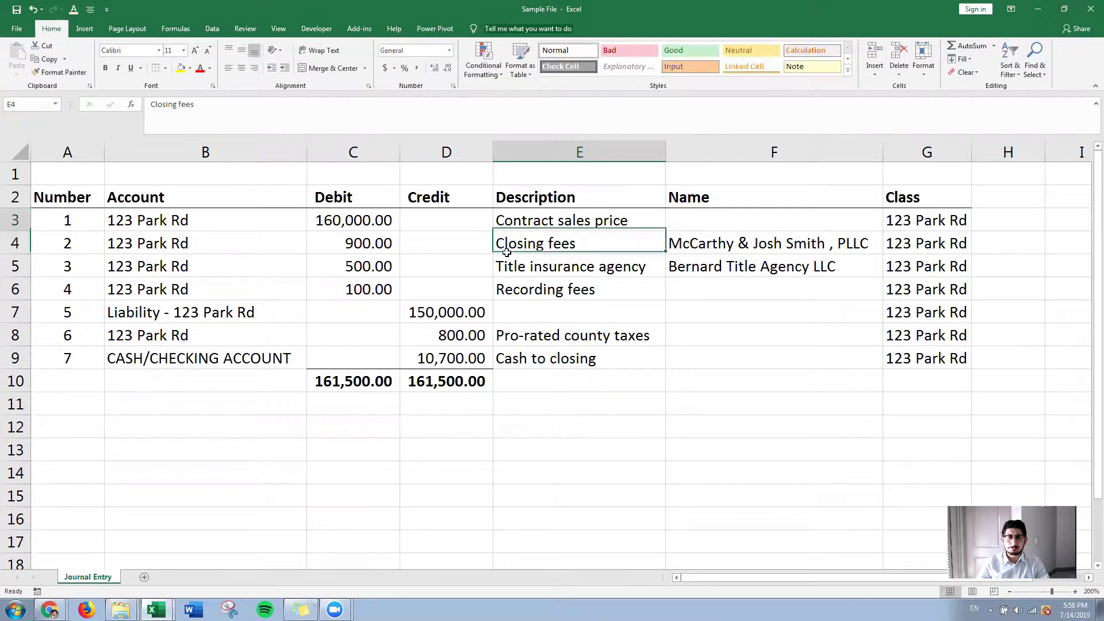
- Go through the name, class, credit and description cells of journal line 1
key(Up)
key(Right)
key(Right)
key(Right)
key(Left)
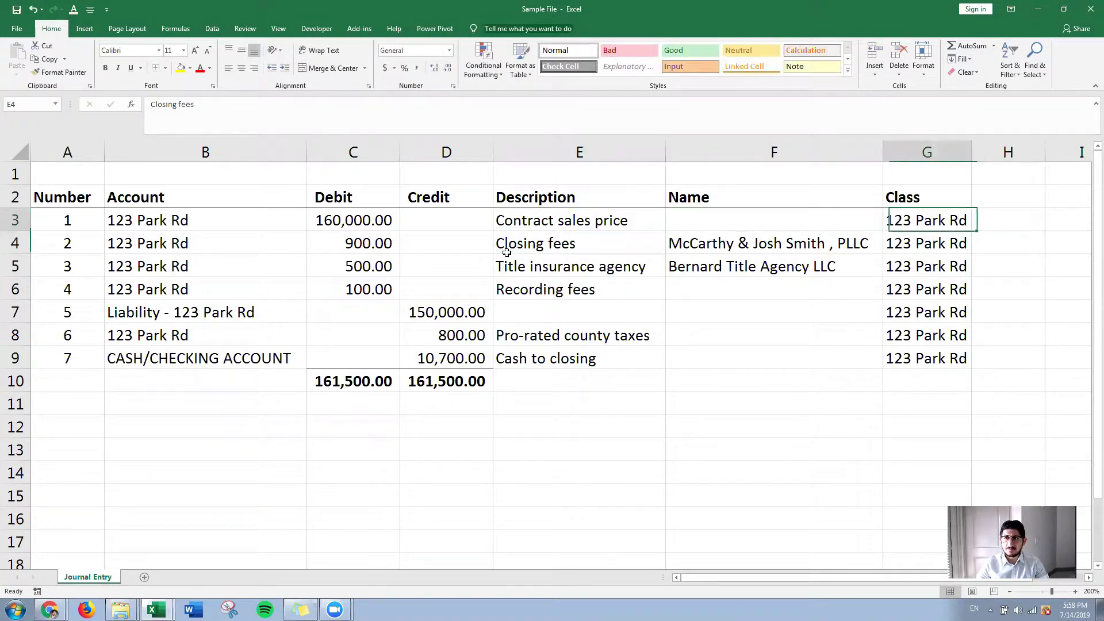
key(Up)
key(Down)
key(Up)
key(Down)
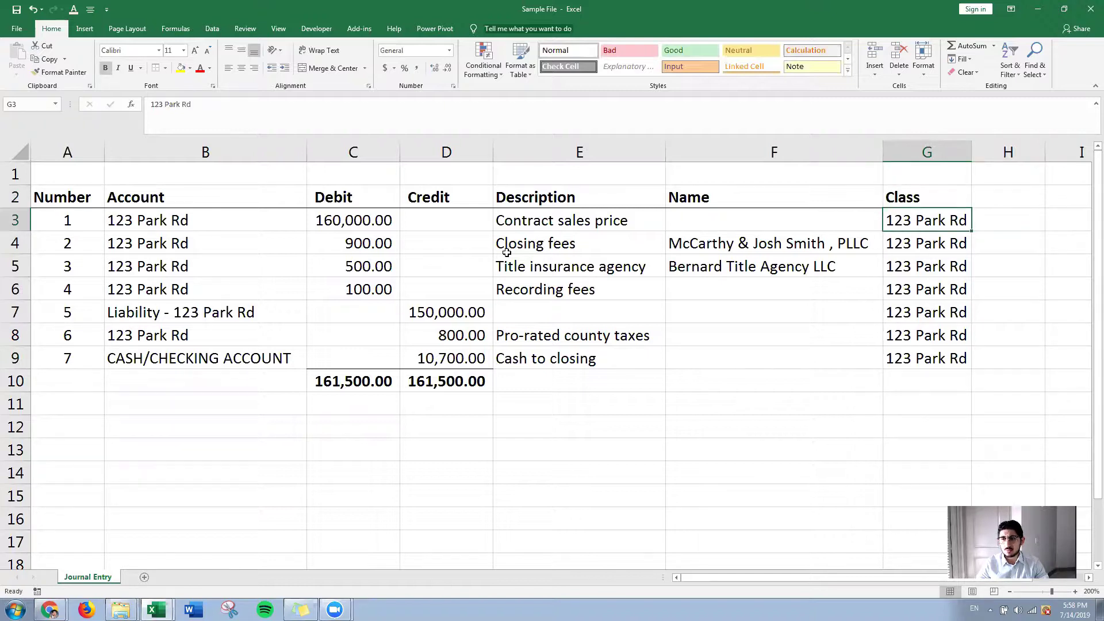
key(Left)
key(Left)
key(Left)
key(Left)
key(Left)
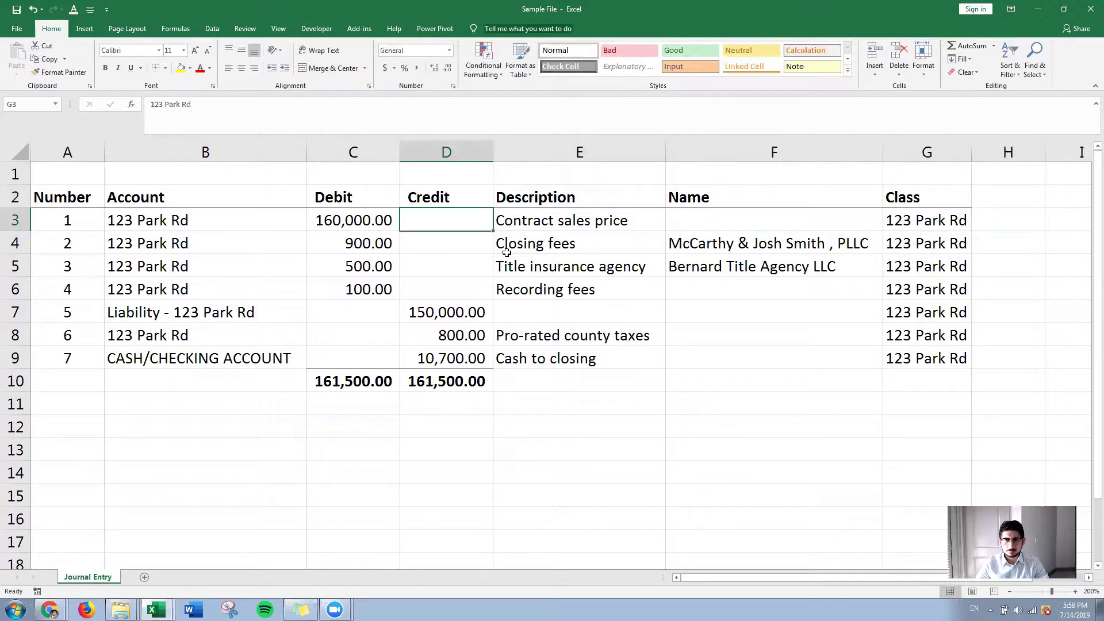
key(Right)
key(Right)
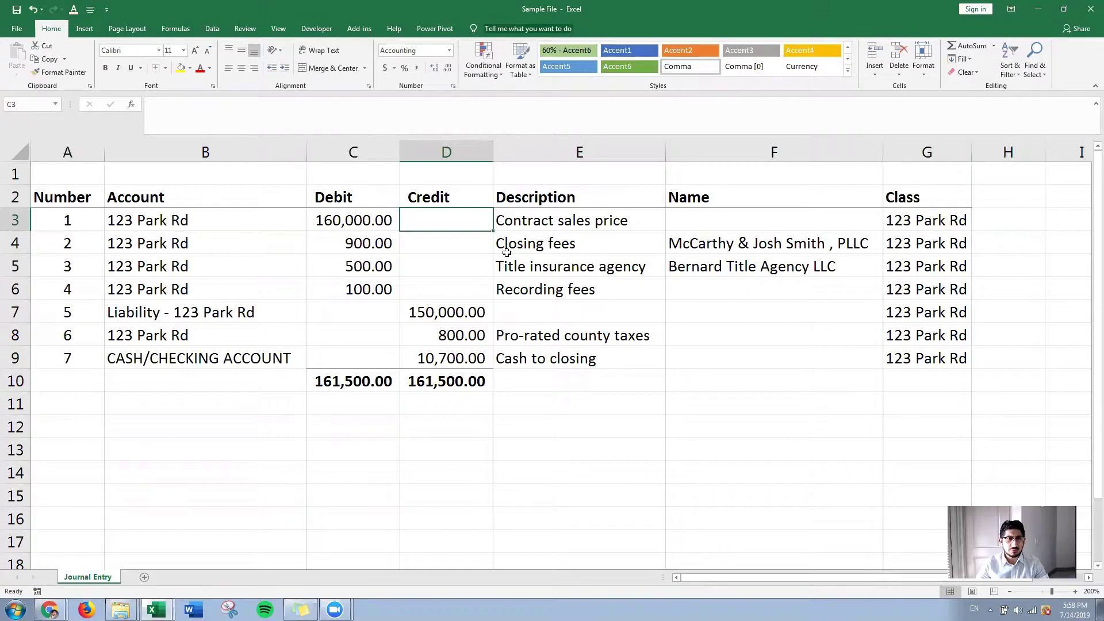
- Compare journal line 2's debit and name with the settlement or closing fees on the HUD-1 Template's Summary sheet
key(Down)
key(Left)
key(Left)
key(Right)
key(ctrl+Tab)
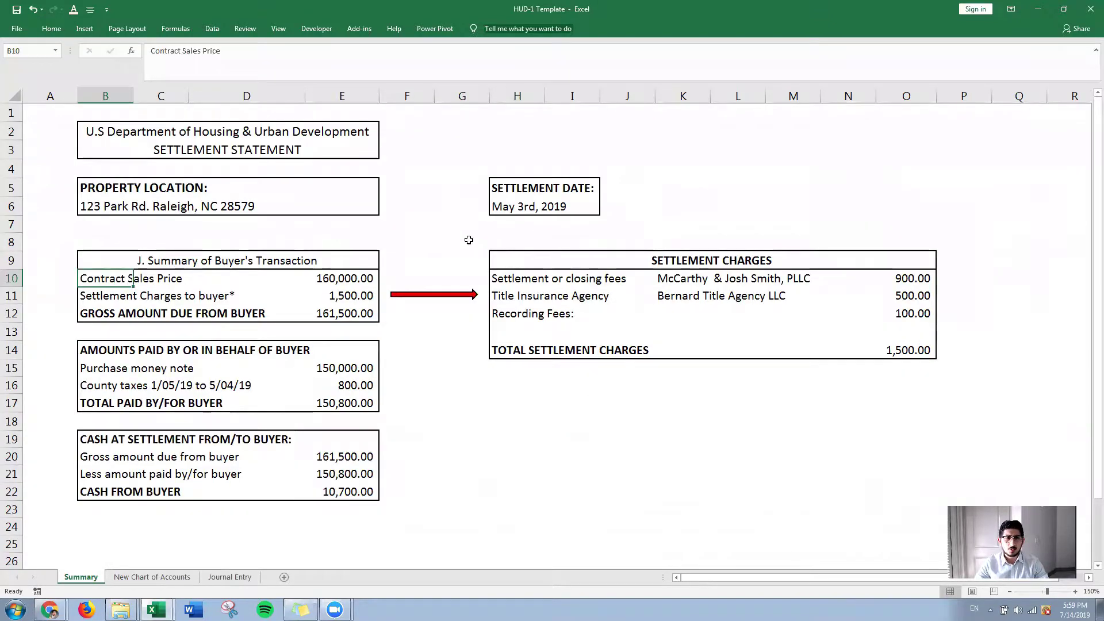
click(318, 299)
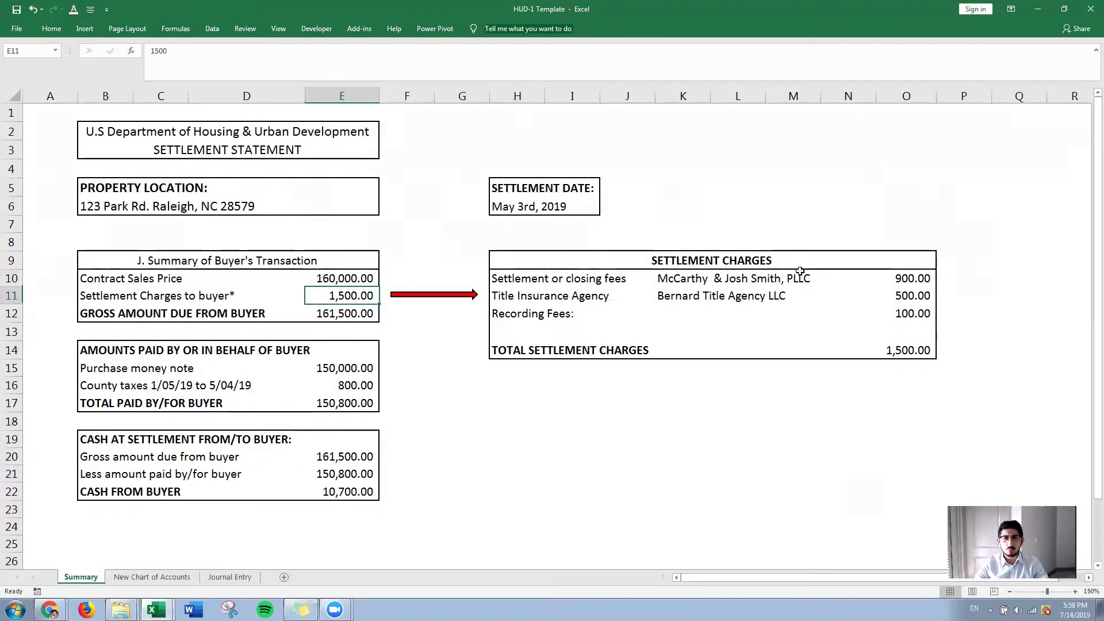
click(924, 278)
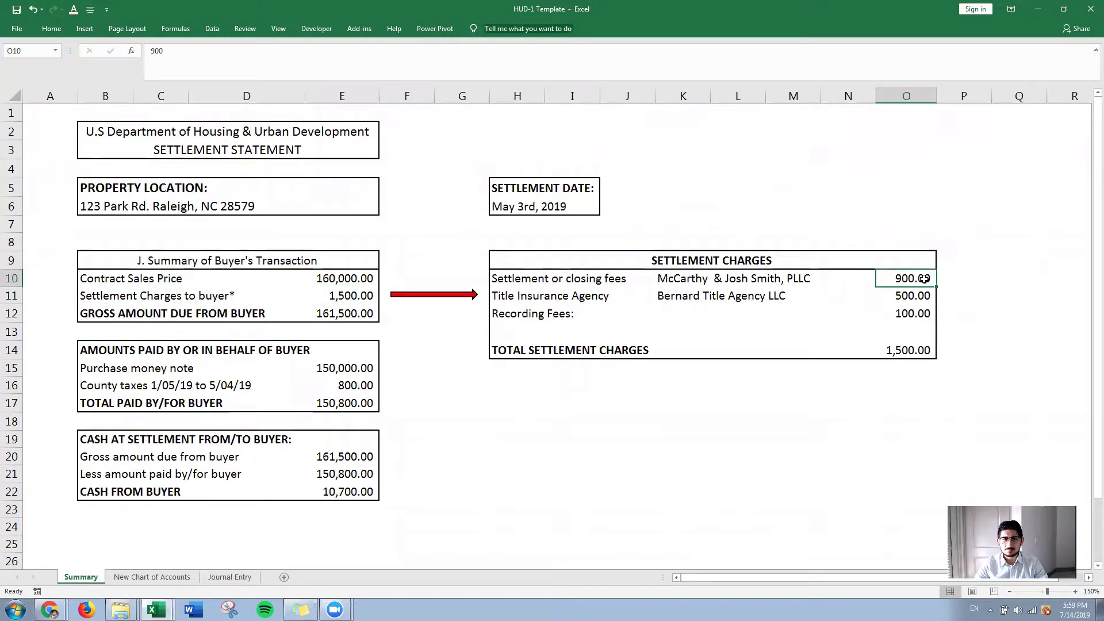
key(ctrl+Tab)
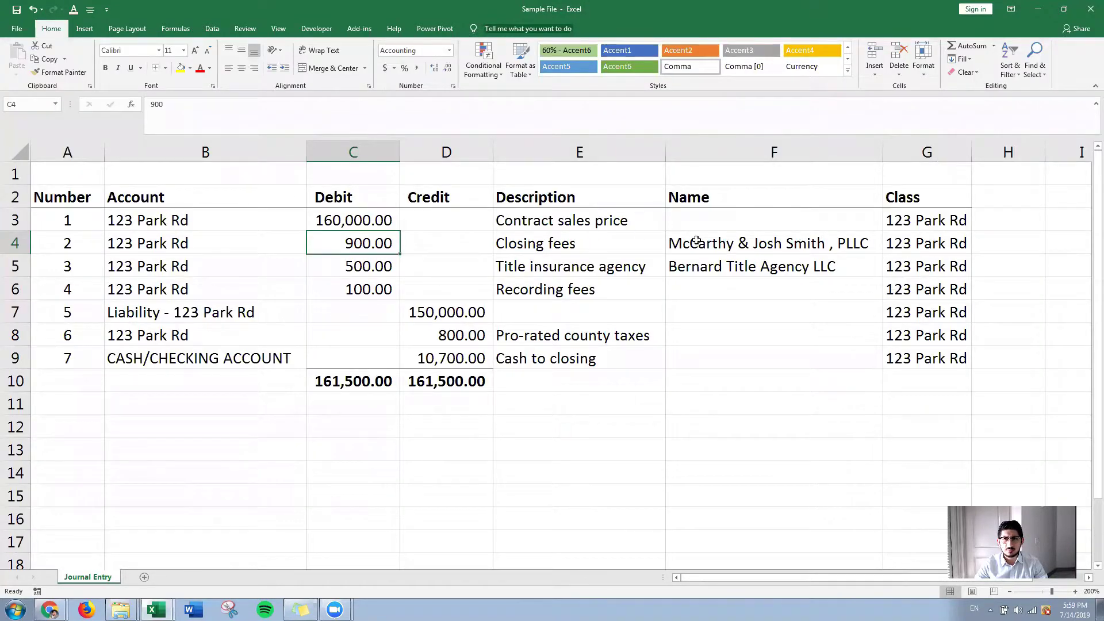
click(759, 245)
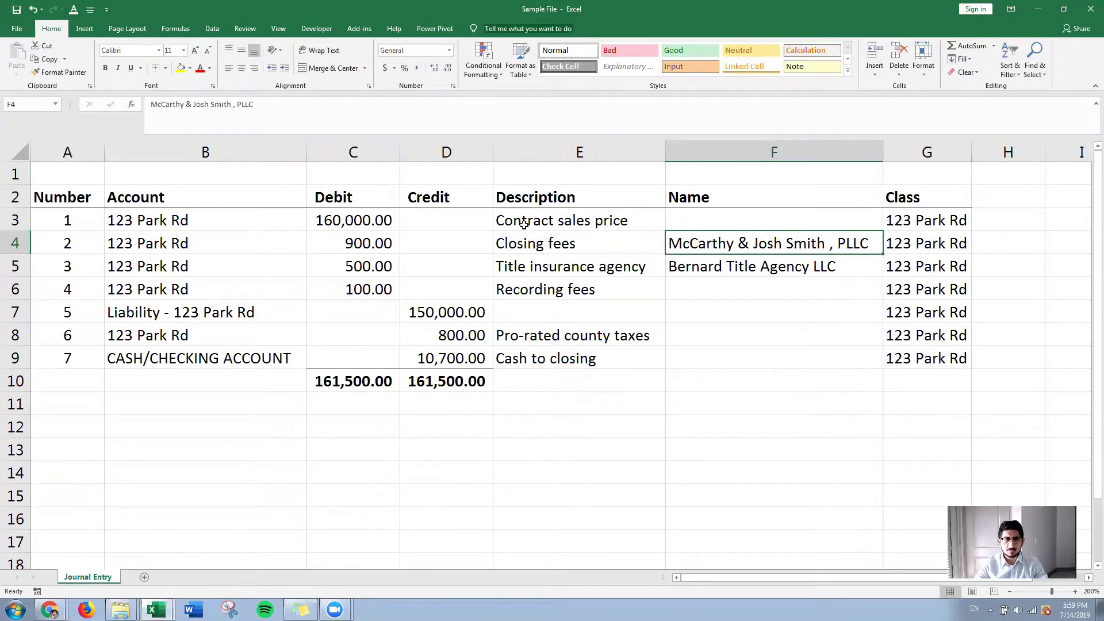
- Compare journal line 3's debit with the title insurance charge on the HUD-1 Summary sheet and check the line's account
click(350, 269)
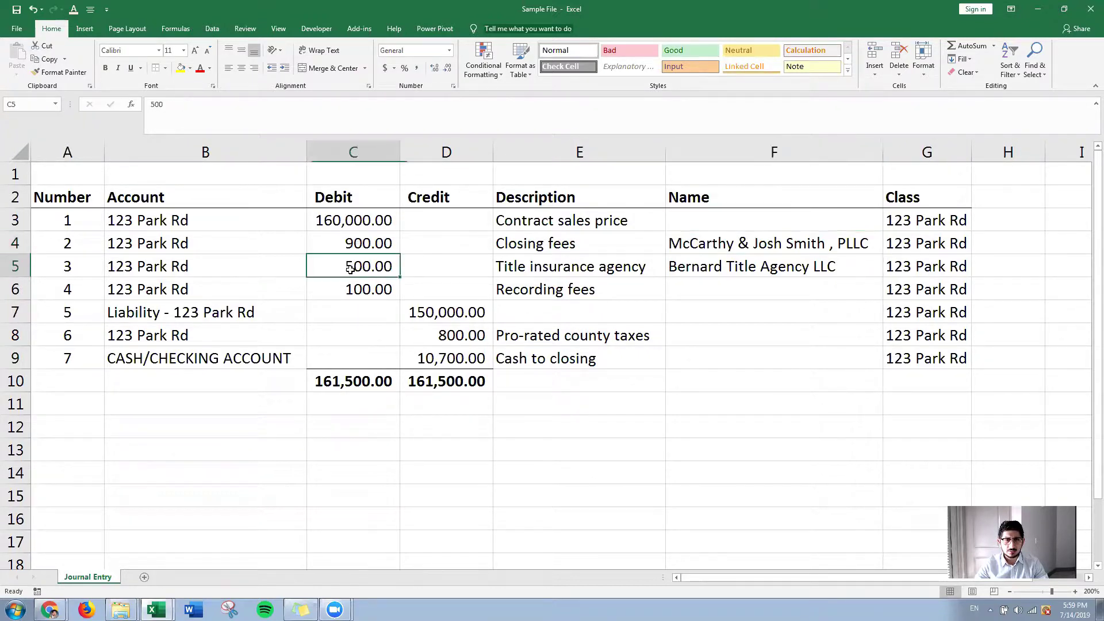
key(alt+Tab)
click(911, 296)
key(alt+Tab)
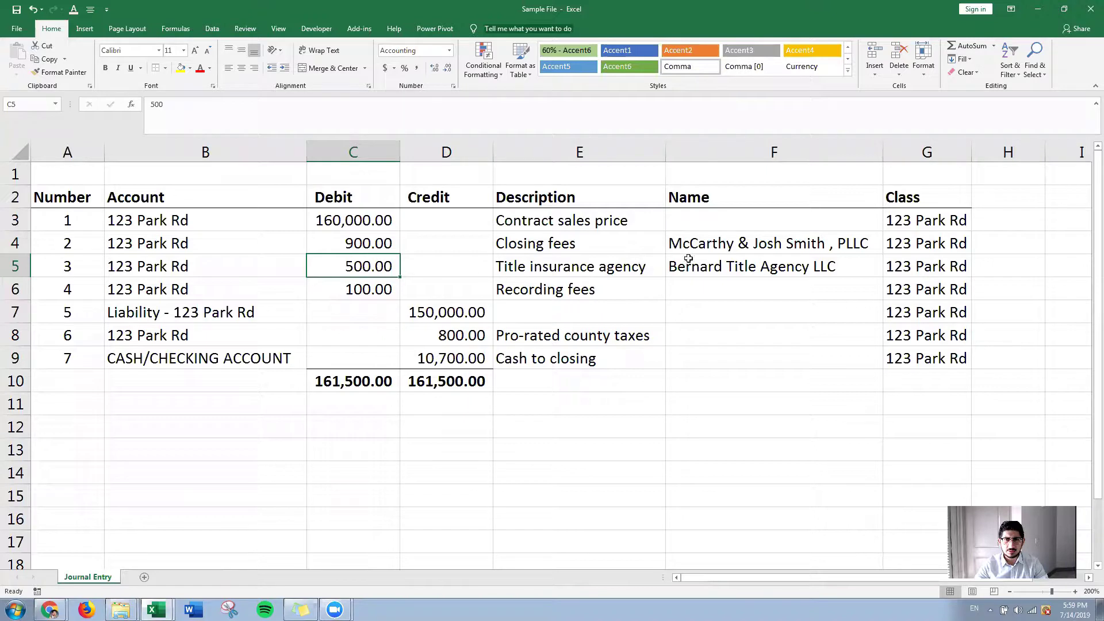
click(133, 264)
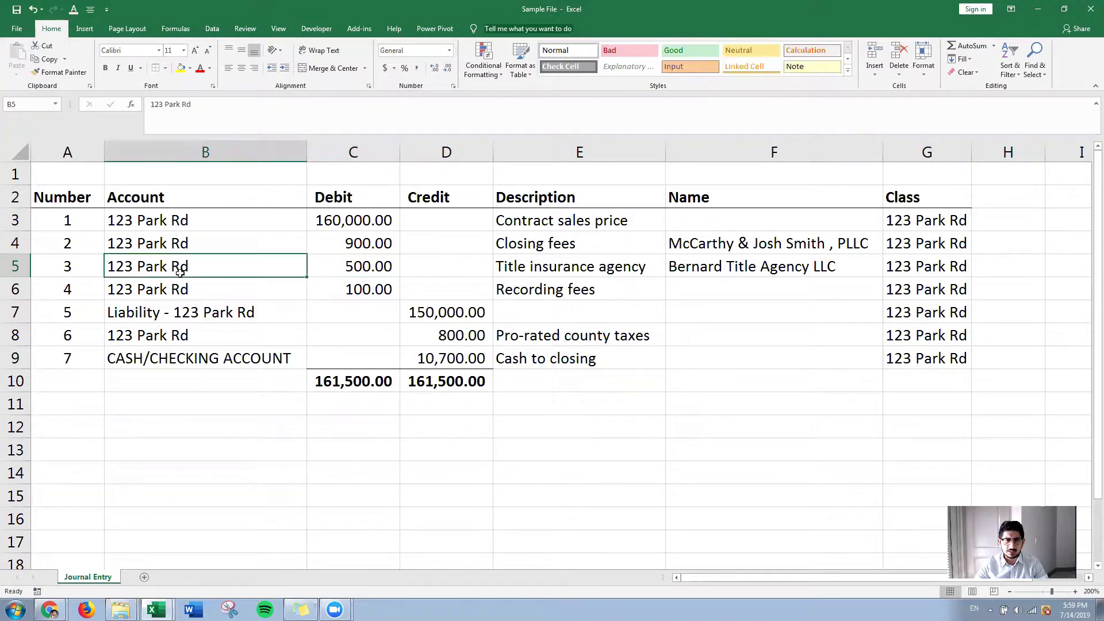
- Compare journal line 4's debit with the recording fees on the HUD-1 Summary sheet and check the line's account
click(359, 288)
key(alt+Tab)
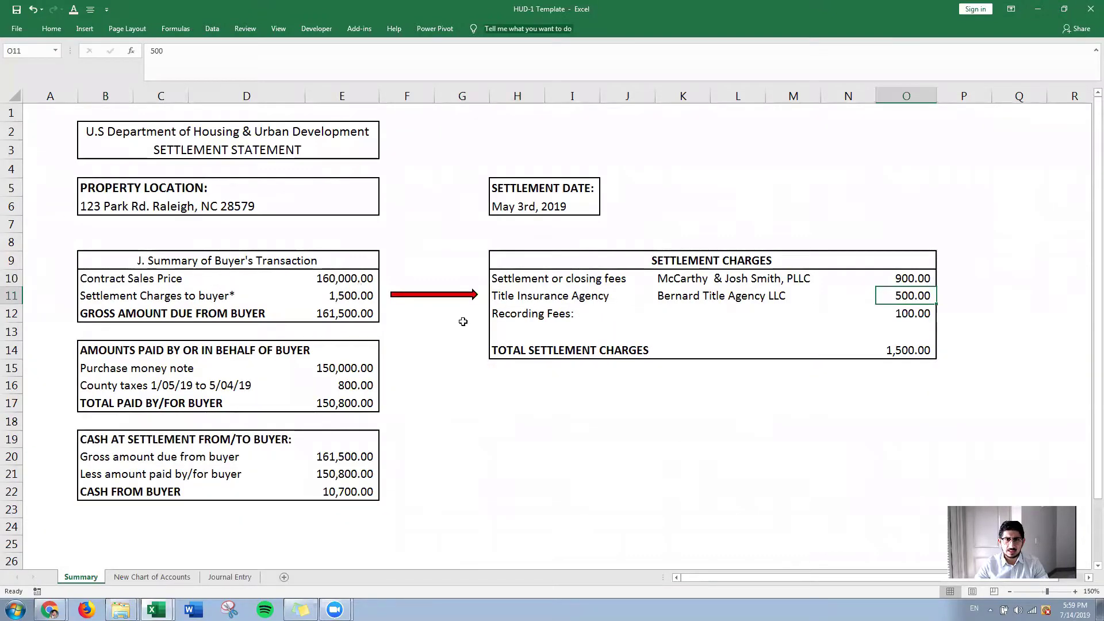
key(alt+Tab)
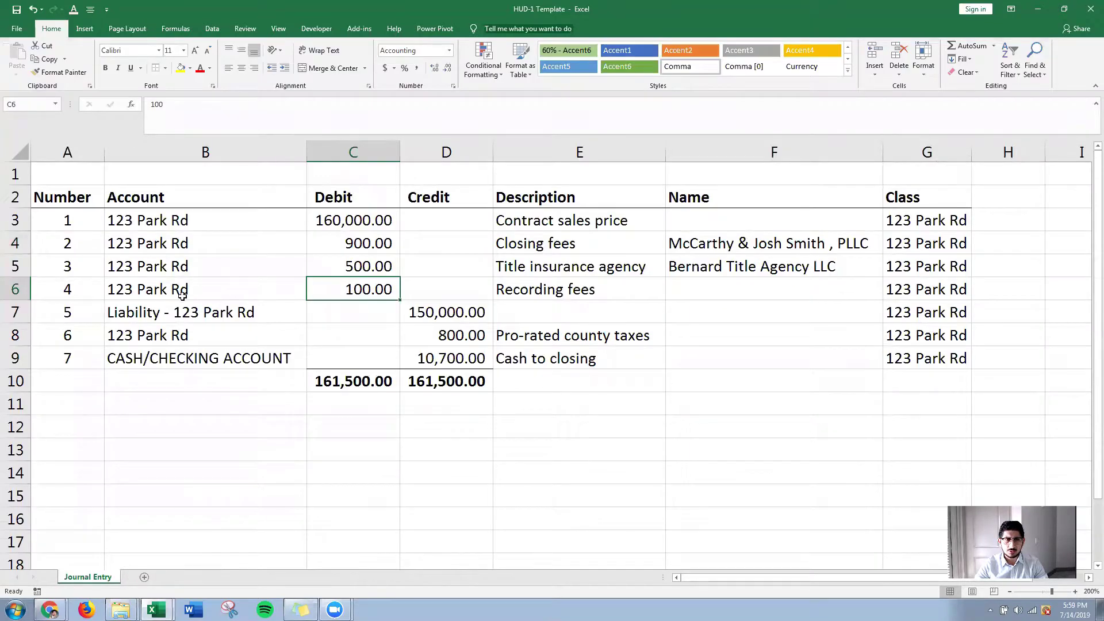
click(182, 294)
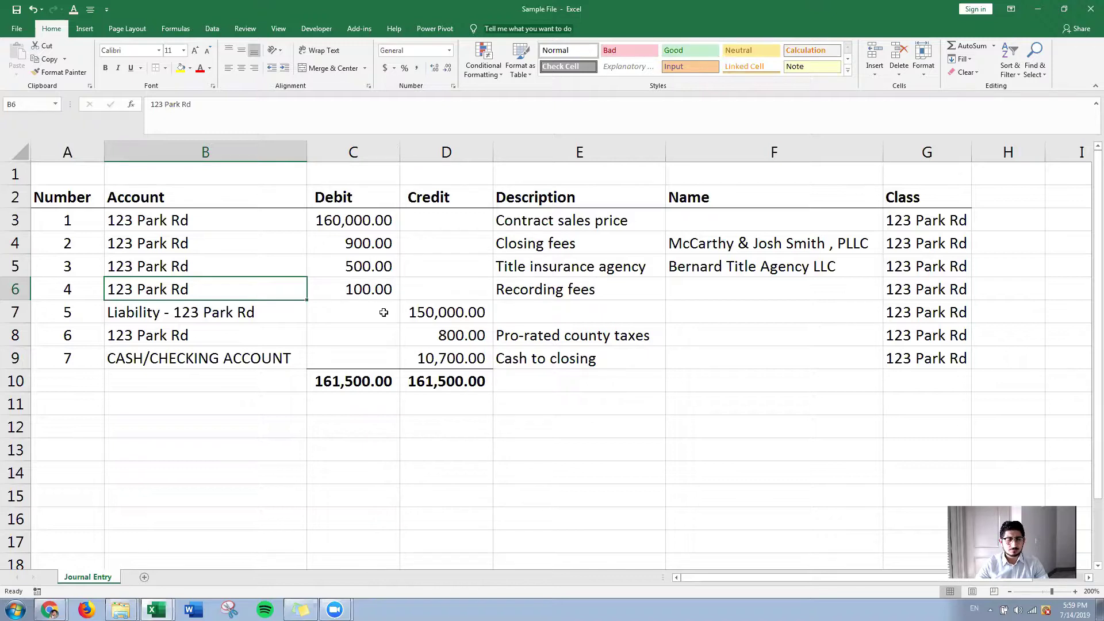
- Review the accounts, debits and descriptions of the settlement charges on journal lines 2 to 4
click(228, 247)
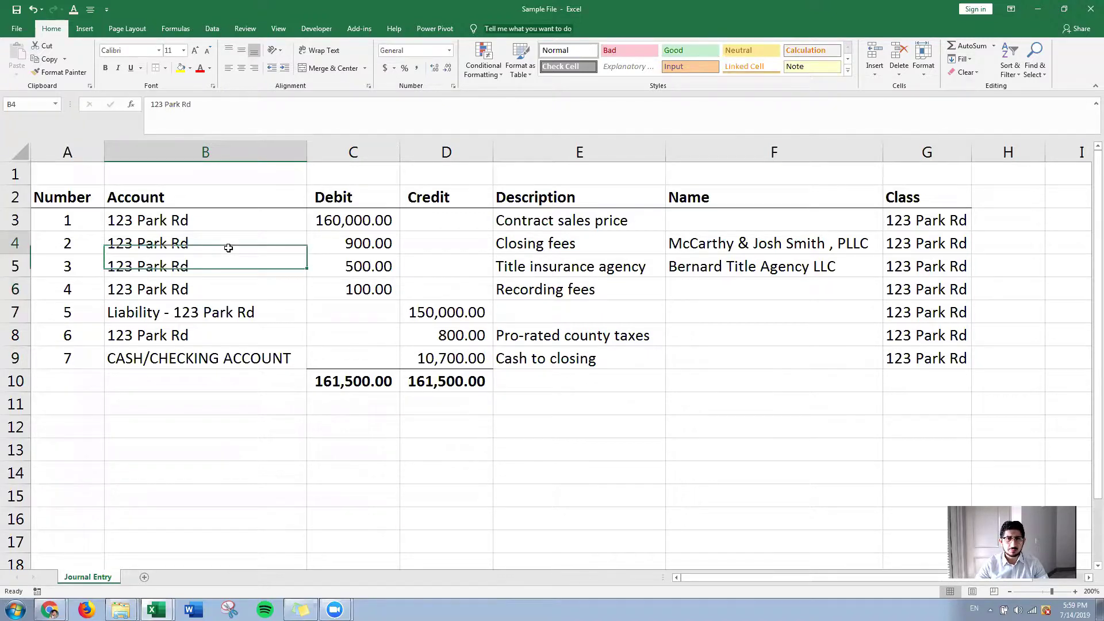
click(366, 245)
click(253, 249)
click(361, 243)
click(274, 264)
click(341, 267)
click(256, 289)
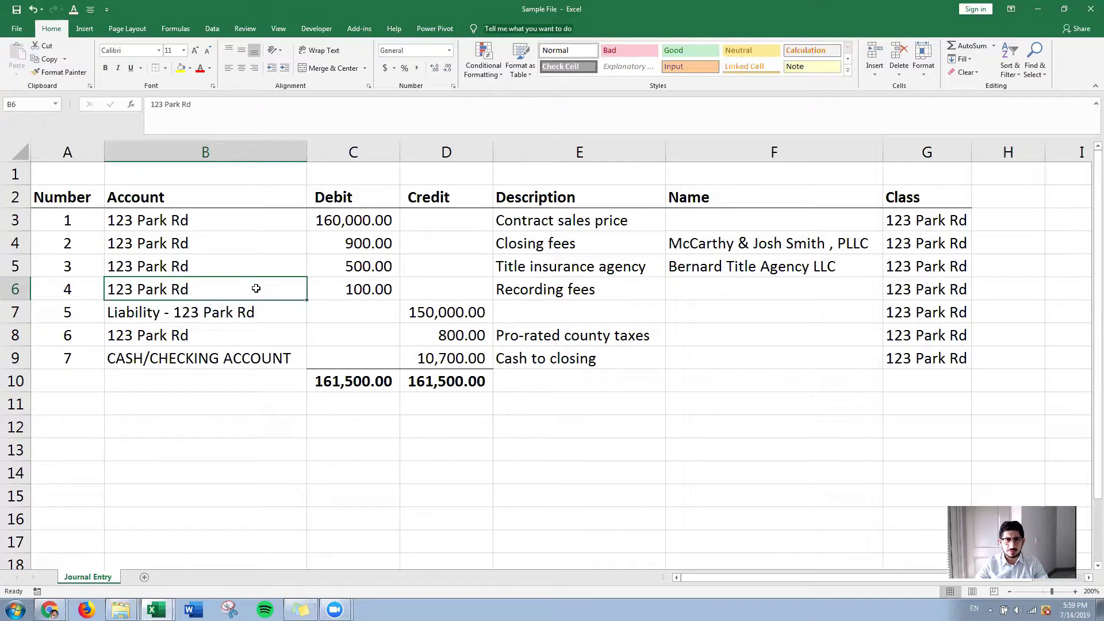
click(224, 246)
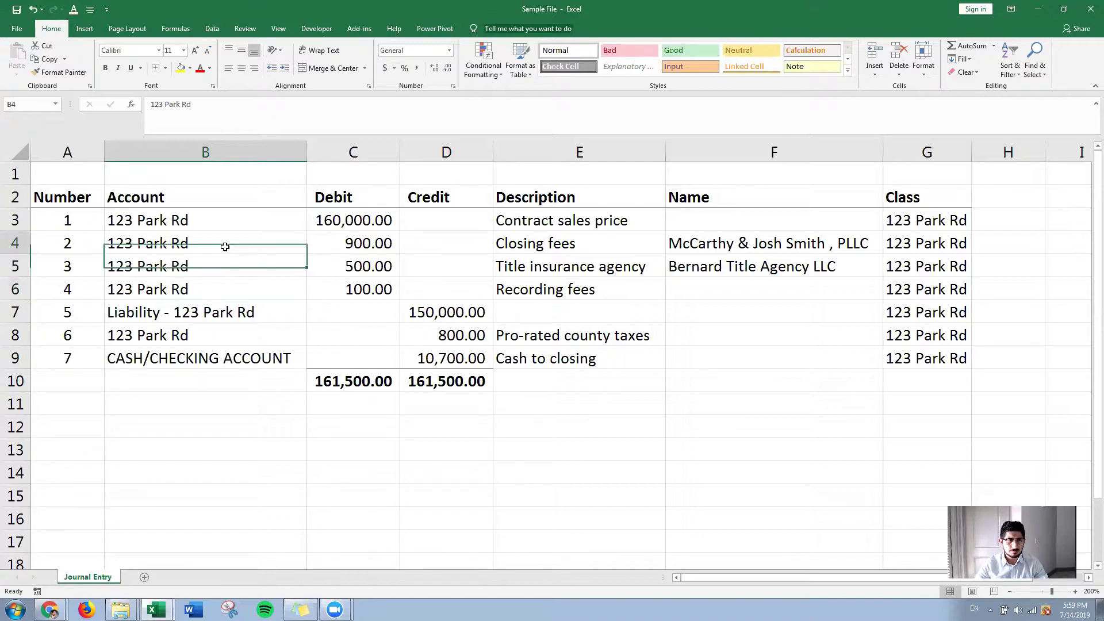
click(331, 244)
click(540, 243)
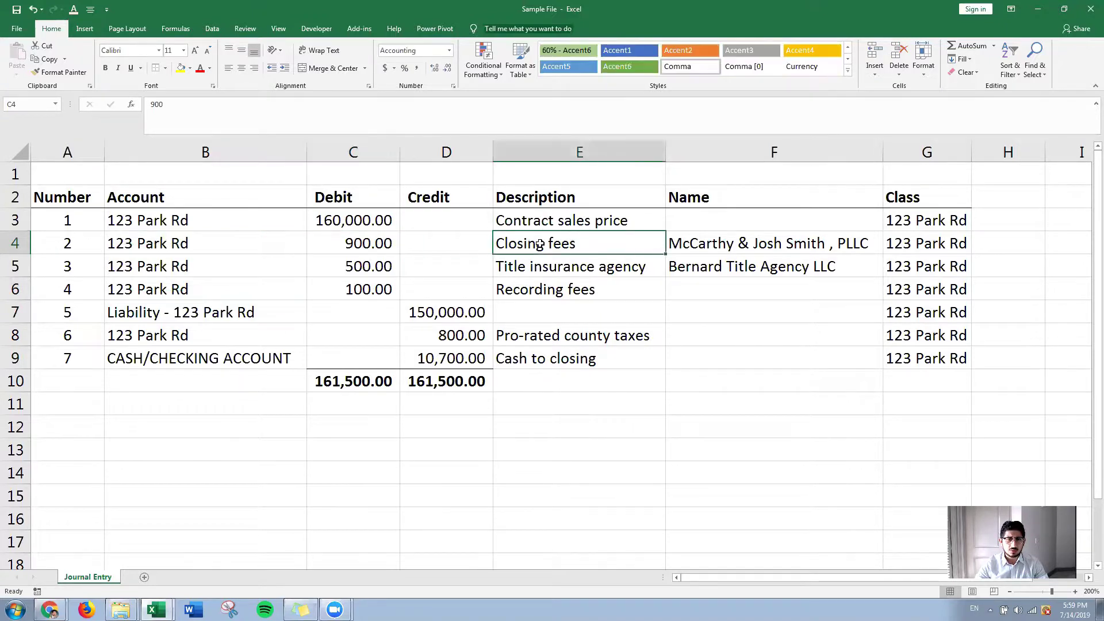
click(543, 264)
click(540, 289)
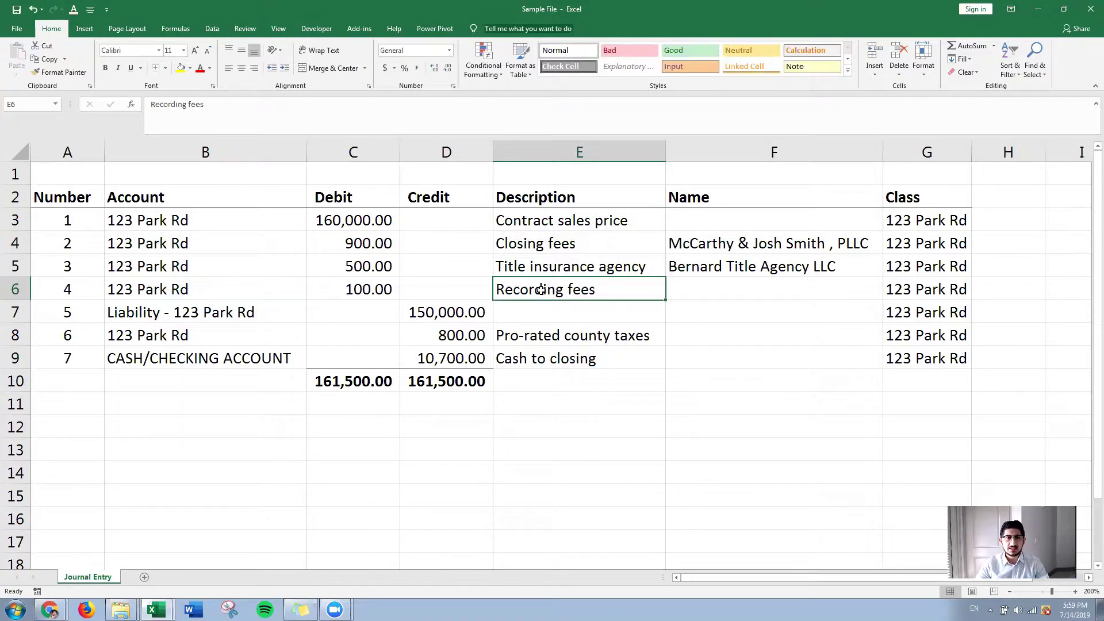
click(136, 241)
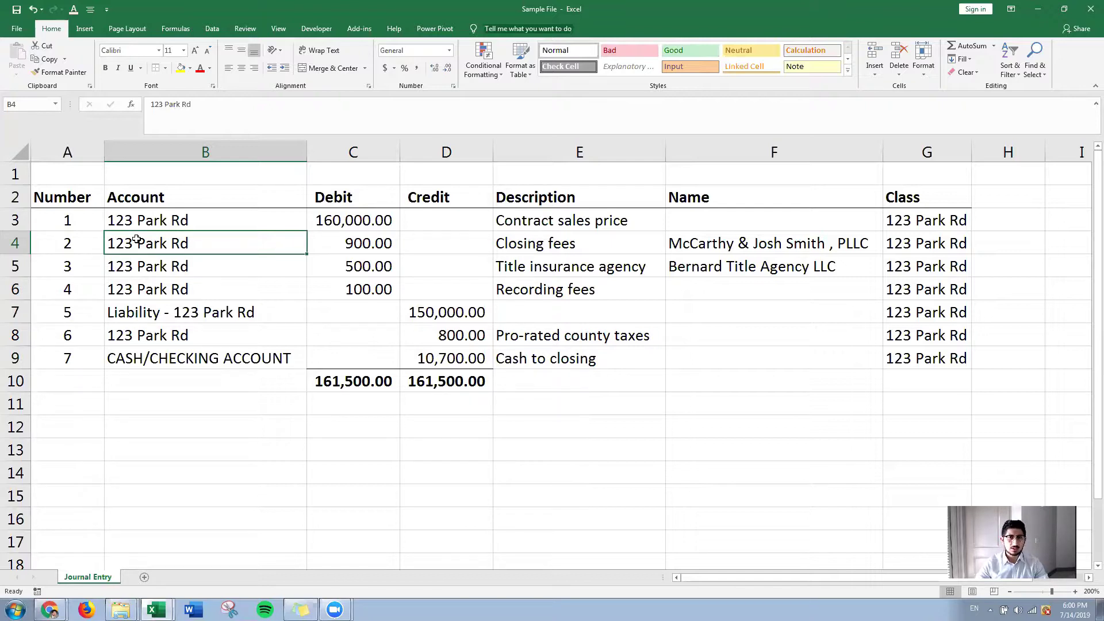
- Compare journal line 5's liability account and credit with the purchase money note on the HUD-1 Summary sheet
click(162, 305)
key(alt+Tab)
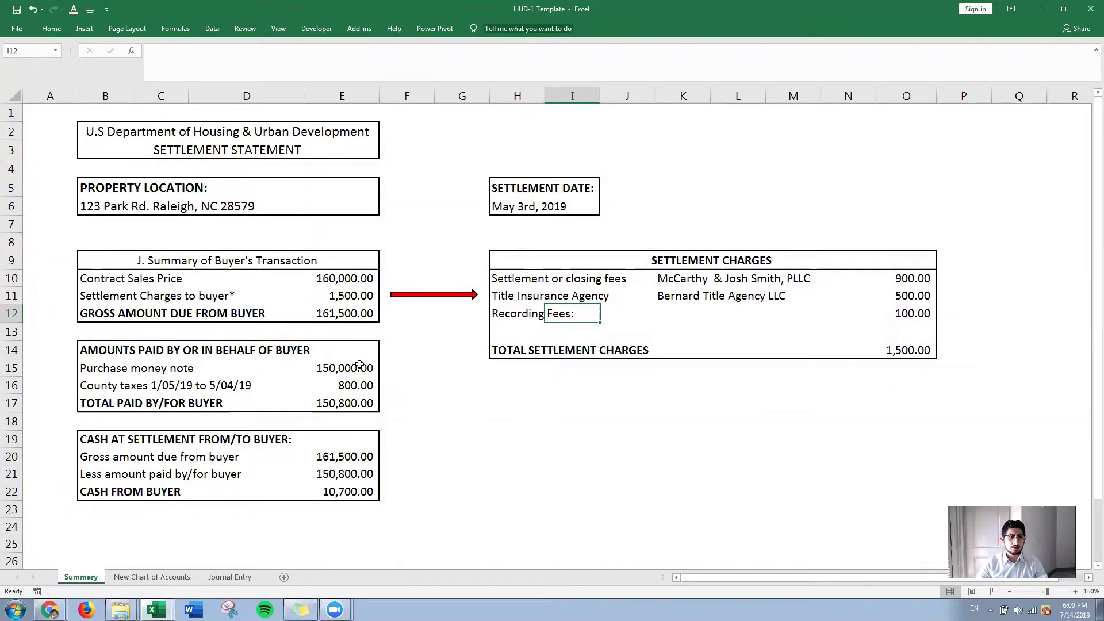
key(alt+Tab)
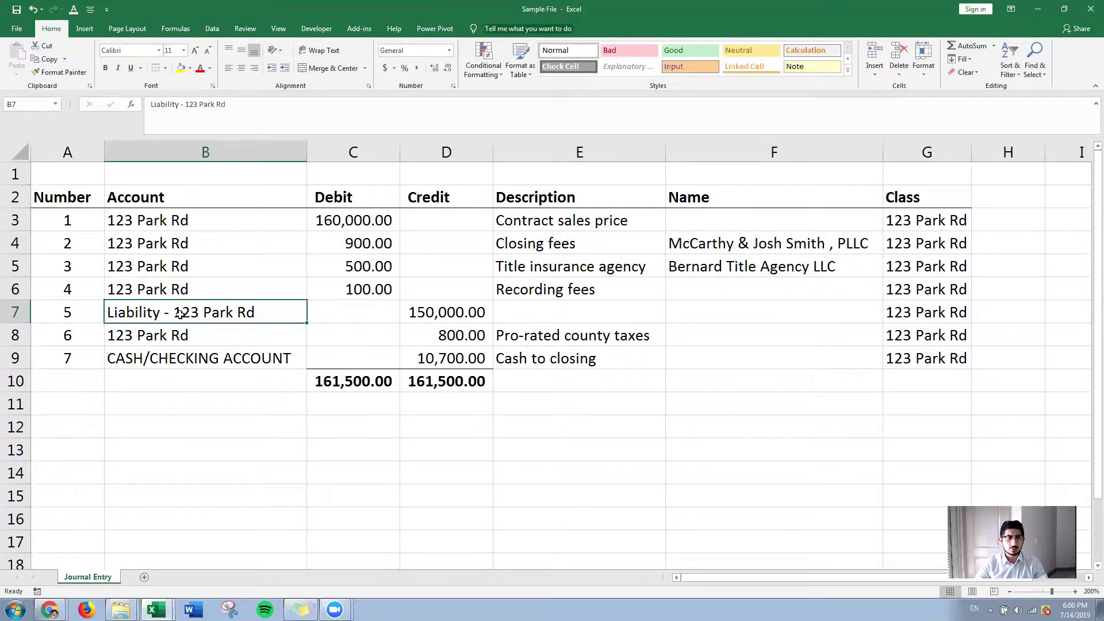
click(414, 314)
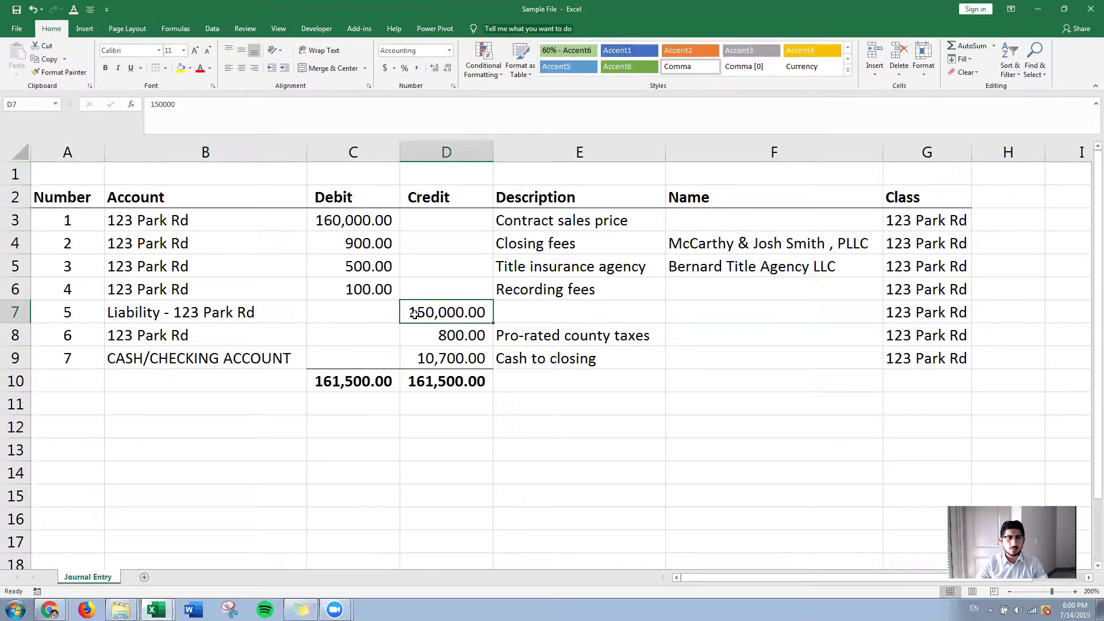
- Enter "Purchase money note" as the description of journal line 5, as worded on the HUD-1 Summary sheet
click(521, 311)
key(alt+Tab)
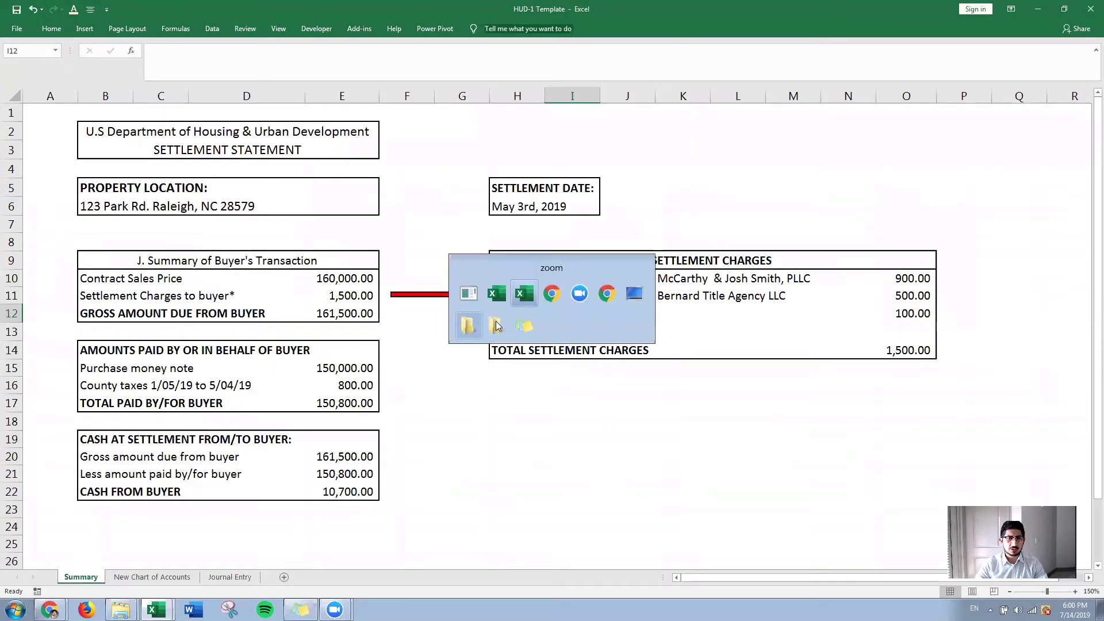
key(alt+Tab)
text(Pur)
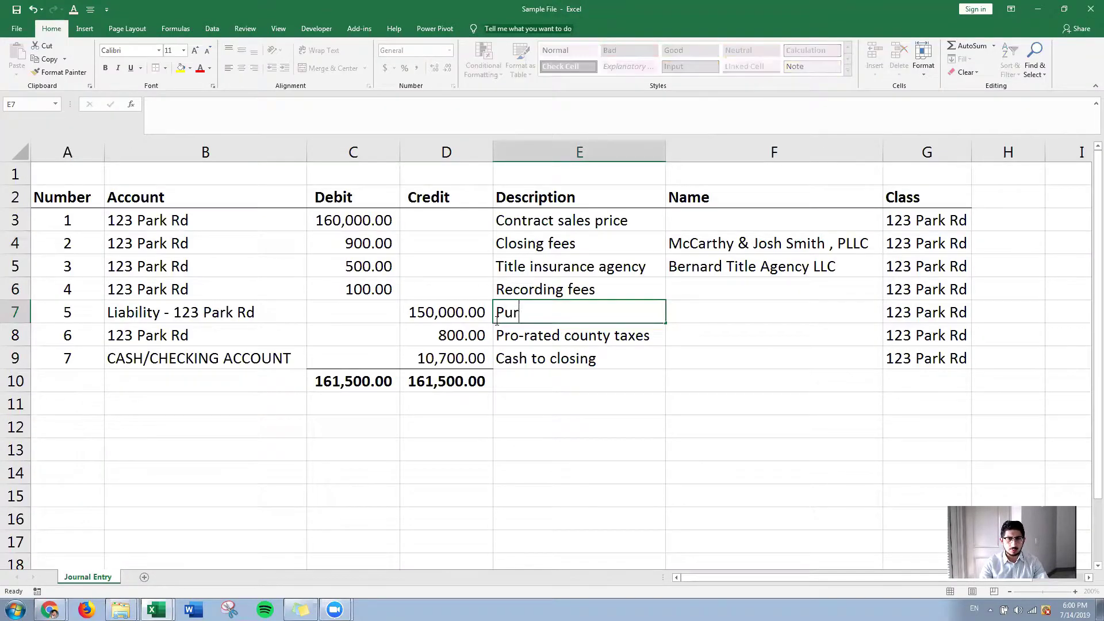
text(chase mone)
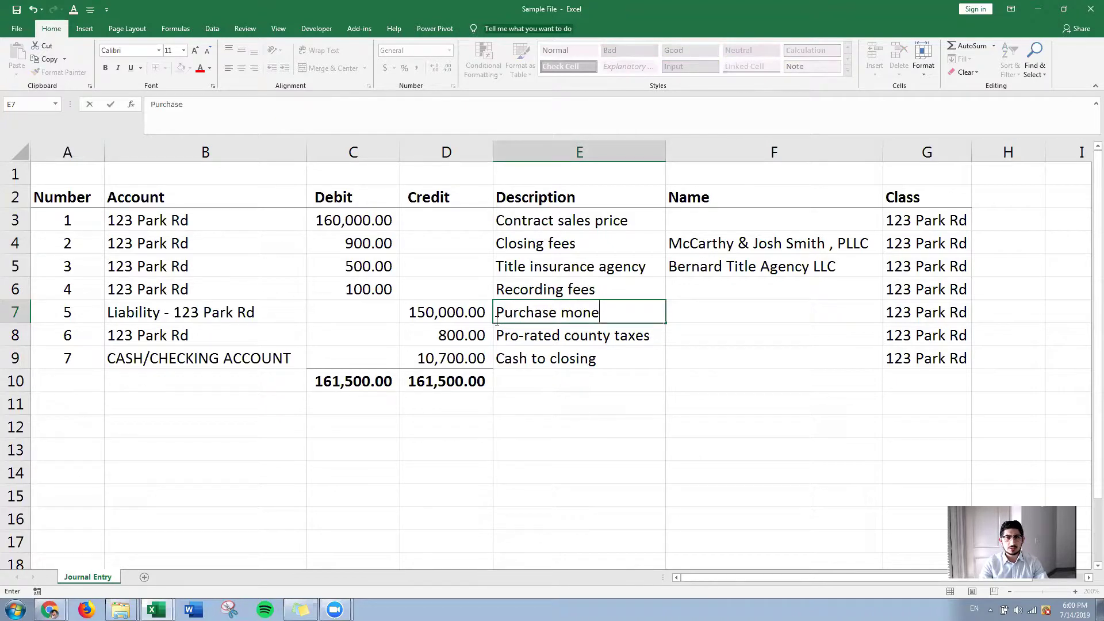
text(y note -)
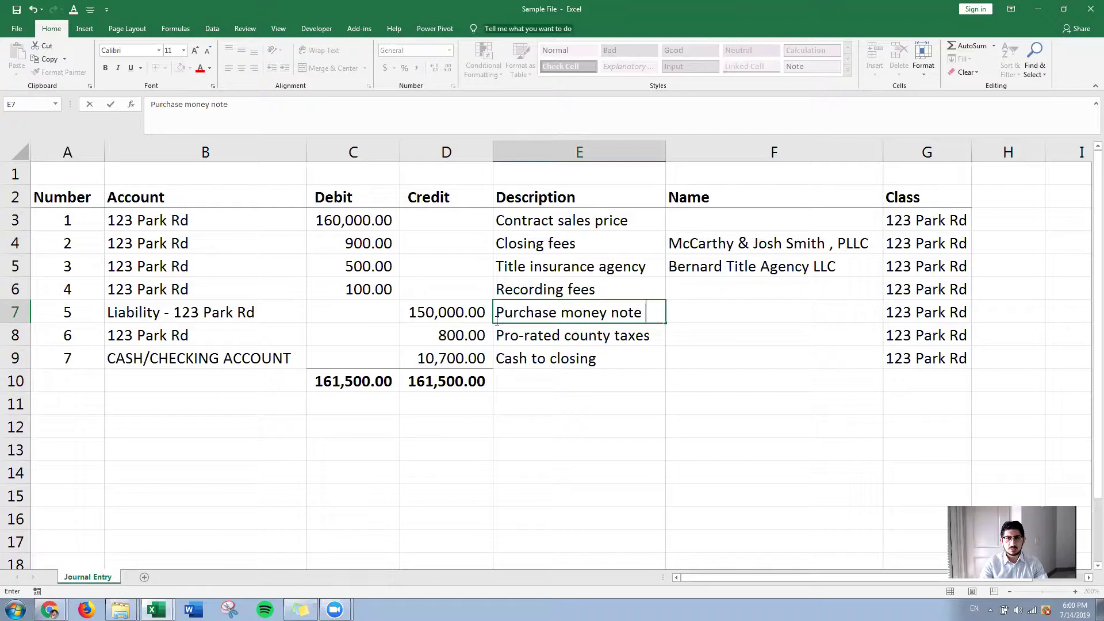
- Enter the lender's full name in the Name column of journal line 5
key(Tab)
text(Ad)
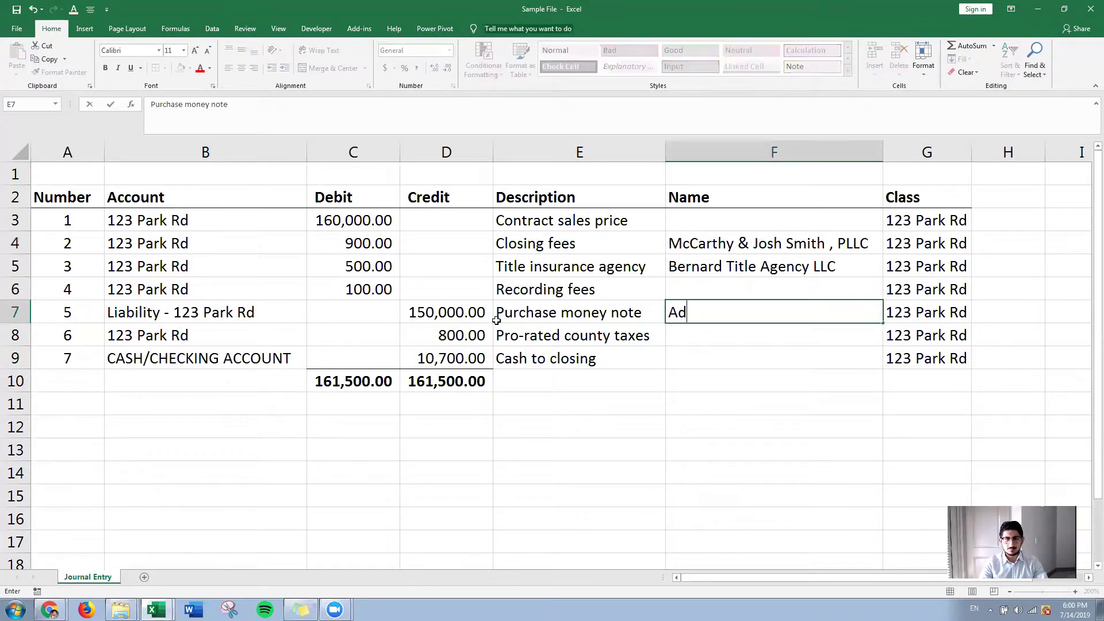
text(am San)
text(dker)
key(BackSpace)
key(BackSpace)
key(BackSpace)
text(ler)
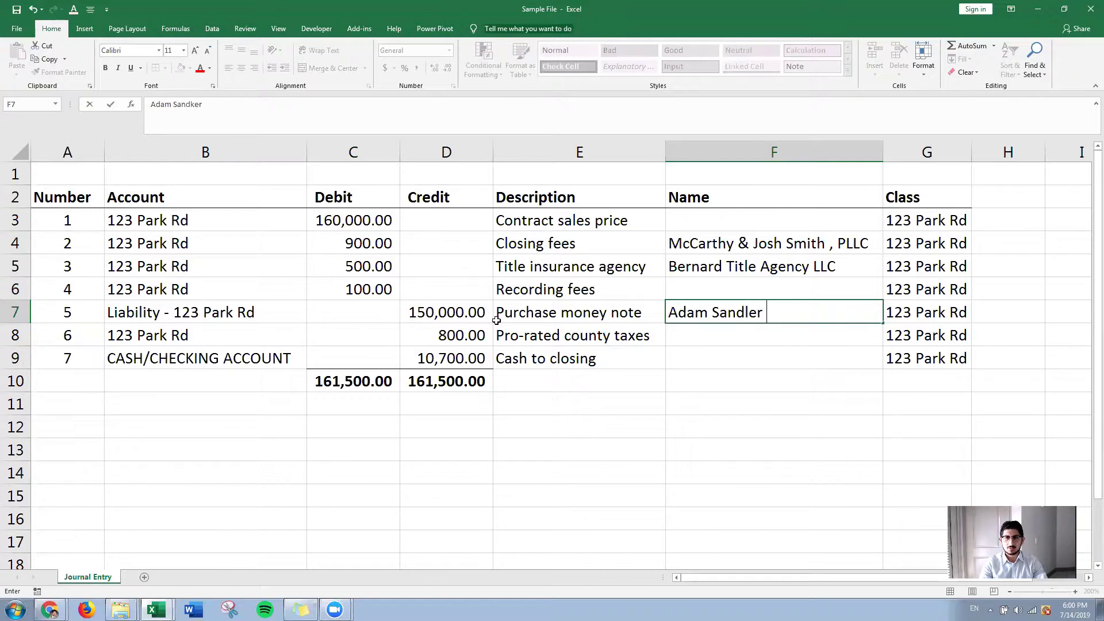
key(Tab)
- Compare journal line 6 with the county taxes amount on the HUD-1 Template's Summary sheet
key(Left)
key(Left)
key(Left)
key(Left)
key(Down)
key(Left)
key(alt+Tab)
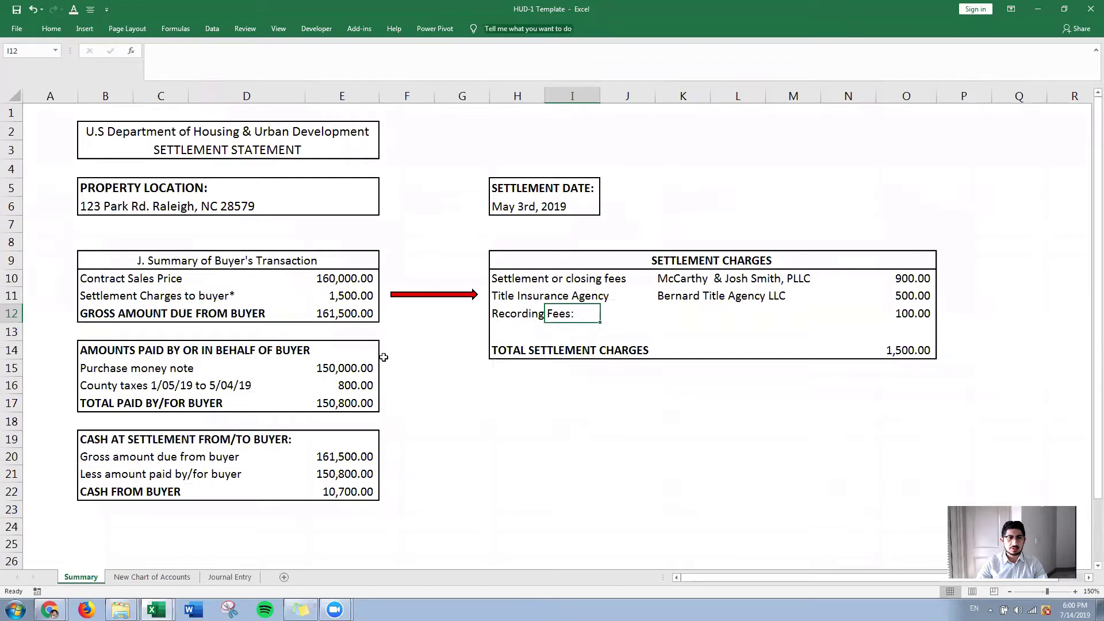
click(356, 387)
key(alt+Tab)
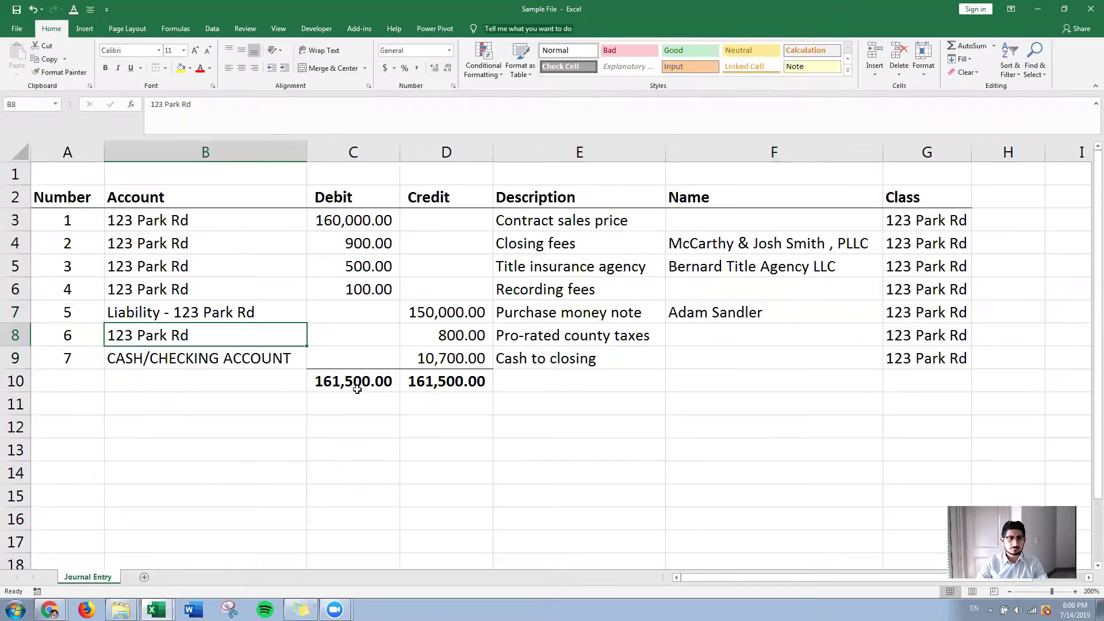
- Review journal line 6 from its account through the credit amount to the description
key(Right)
key(Right)
key(Right)
key(Right)
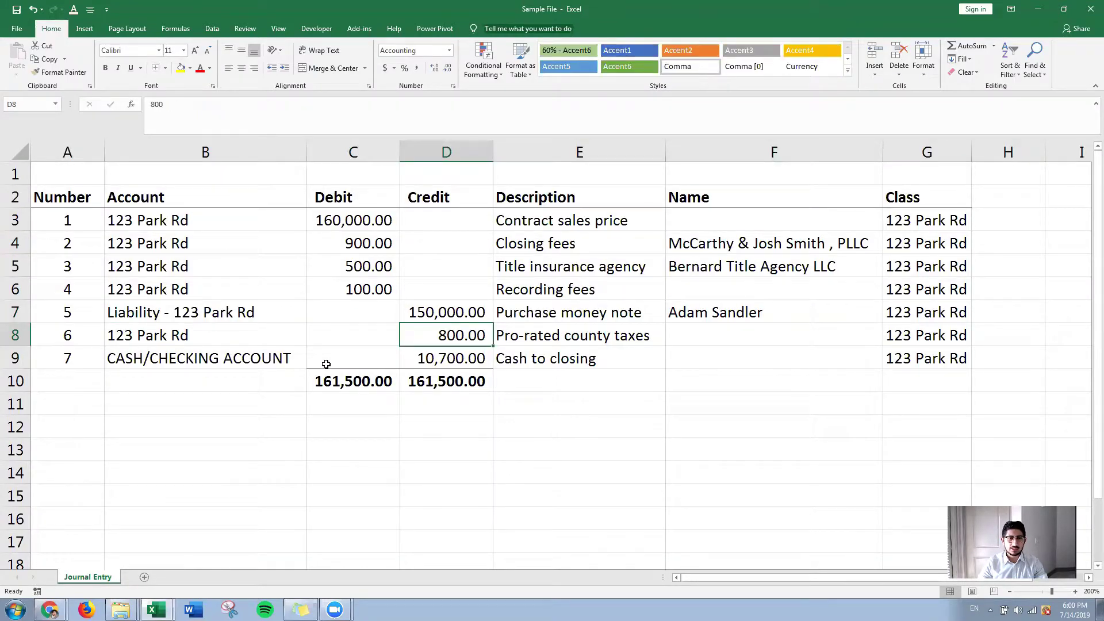
key(Left)
key(Left)
- Clear the credit amount of journal line 7, the cash/checking account line
key(Down)
key(Left)
key(Left)
key(Left)
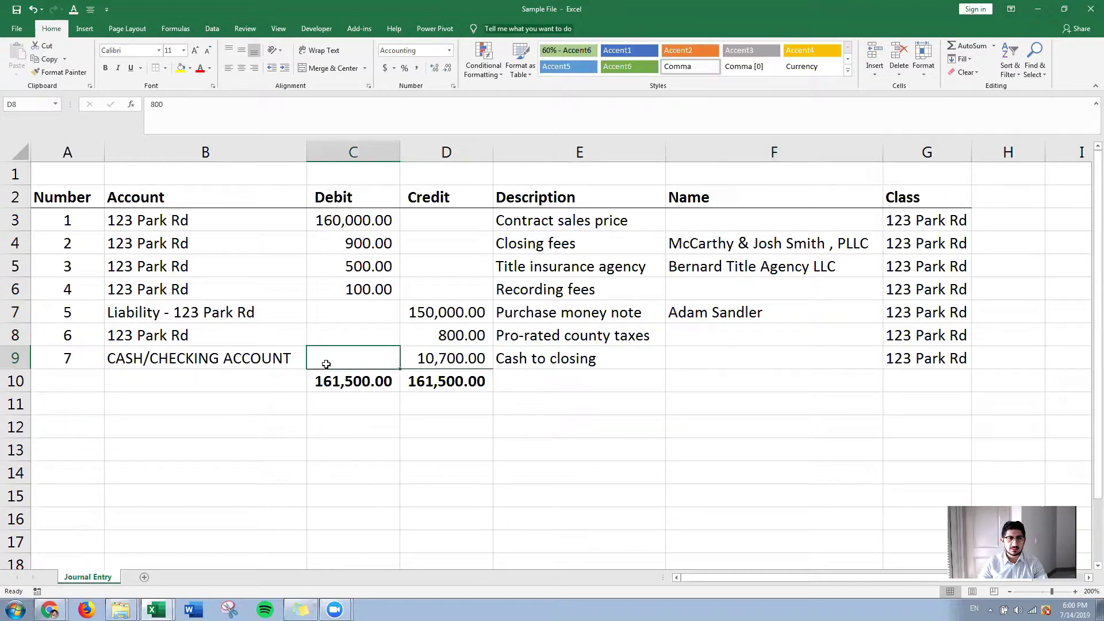
key(Right)
key(Right)
key(Right)
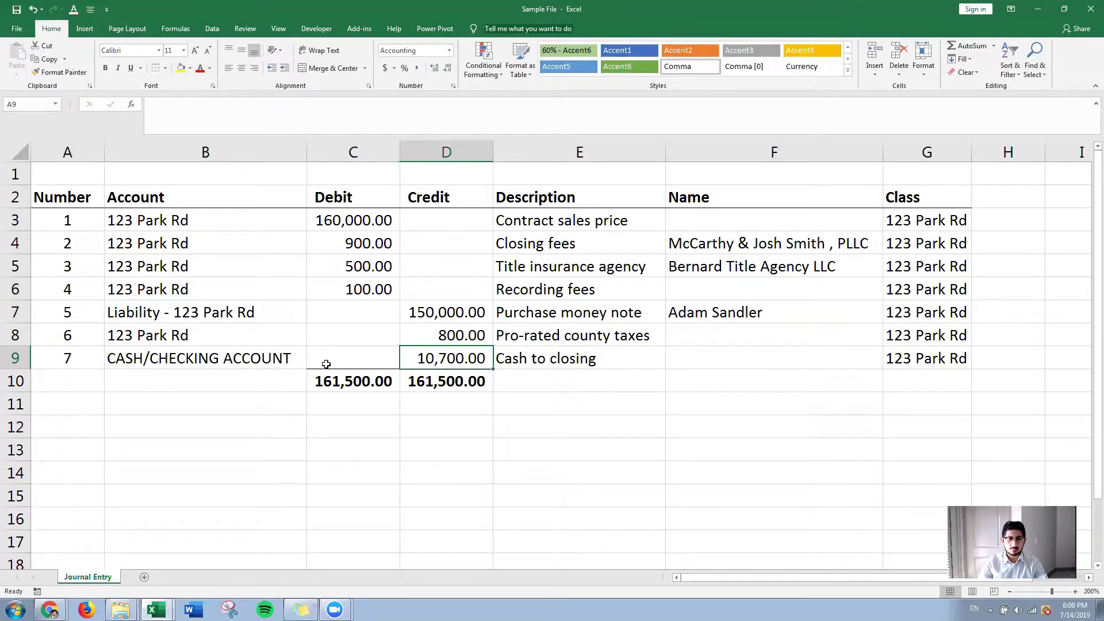
key(Delete)
key(Left)
key(Left)
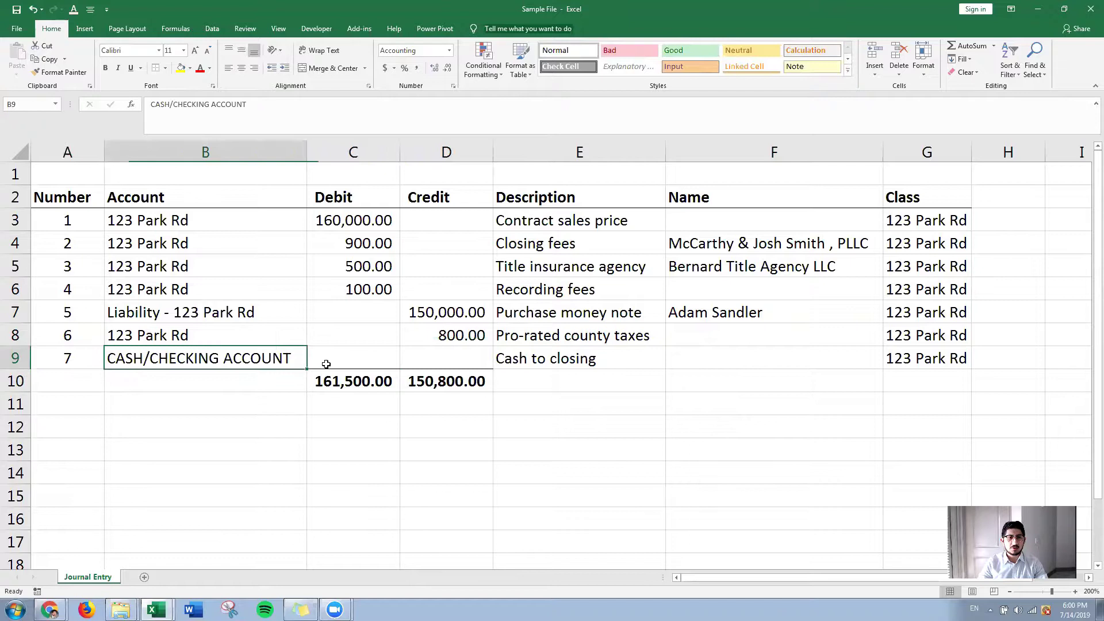
key(Right)
key(Down)
key(Right)
- Examine the amounts due, the amounts paid and the cash from buyer on the HUD-1 Template's Summary sheet
key(alt+Tab)
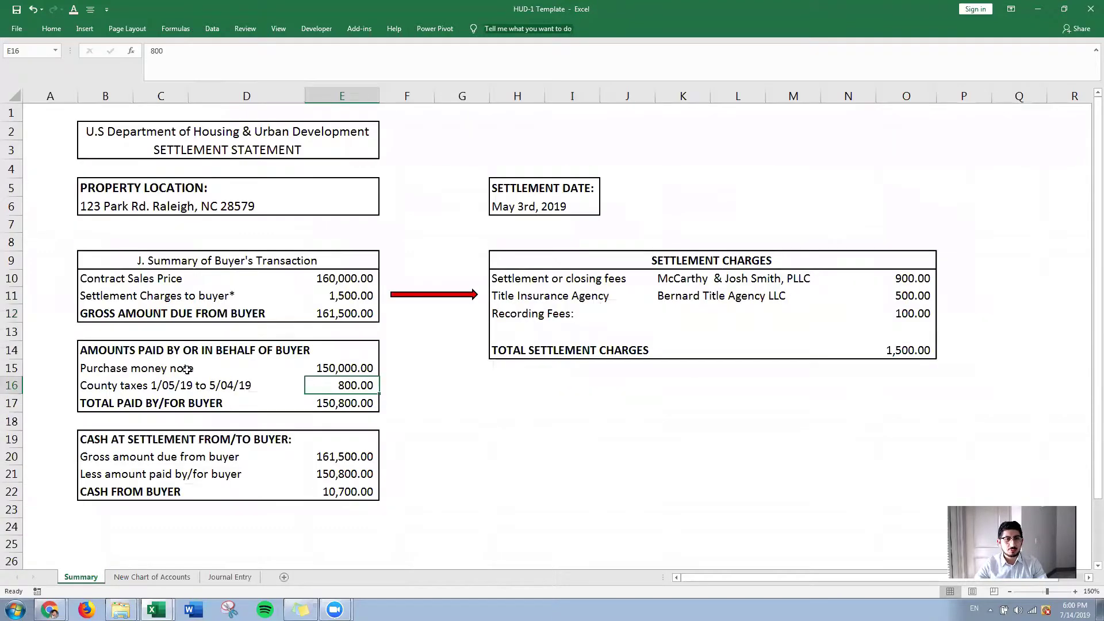
key(Up)
drag(339, 279, 340, 310)
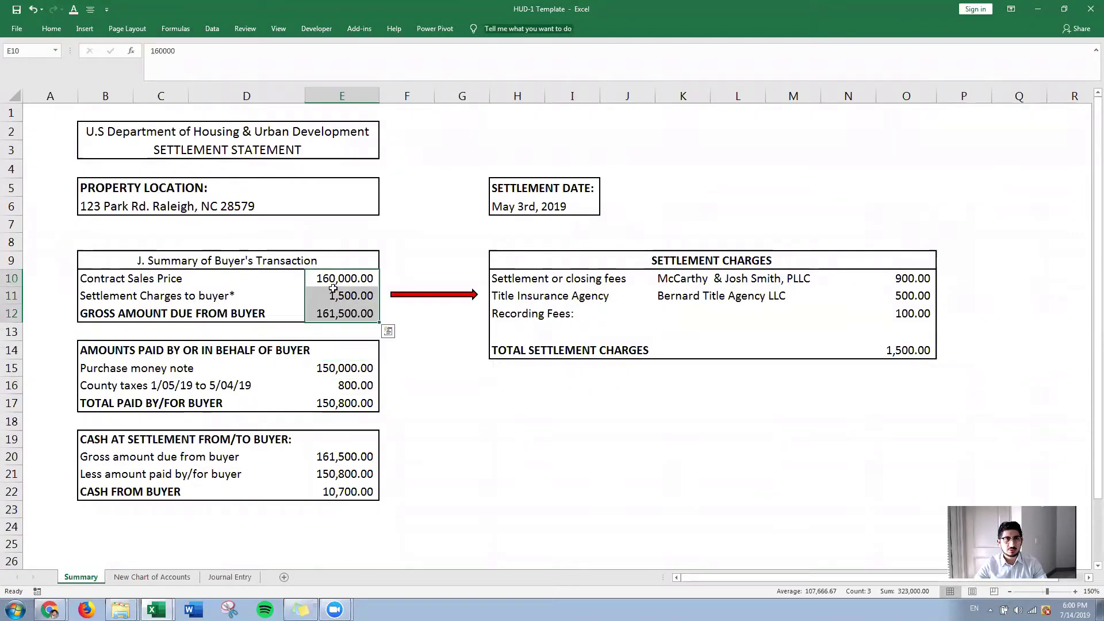
mouse_move(344, 368)
mouse_down()
mouse_move(348, 402)
mouse_move(349, 388)
mouse_up()
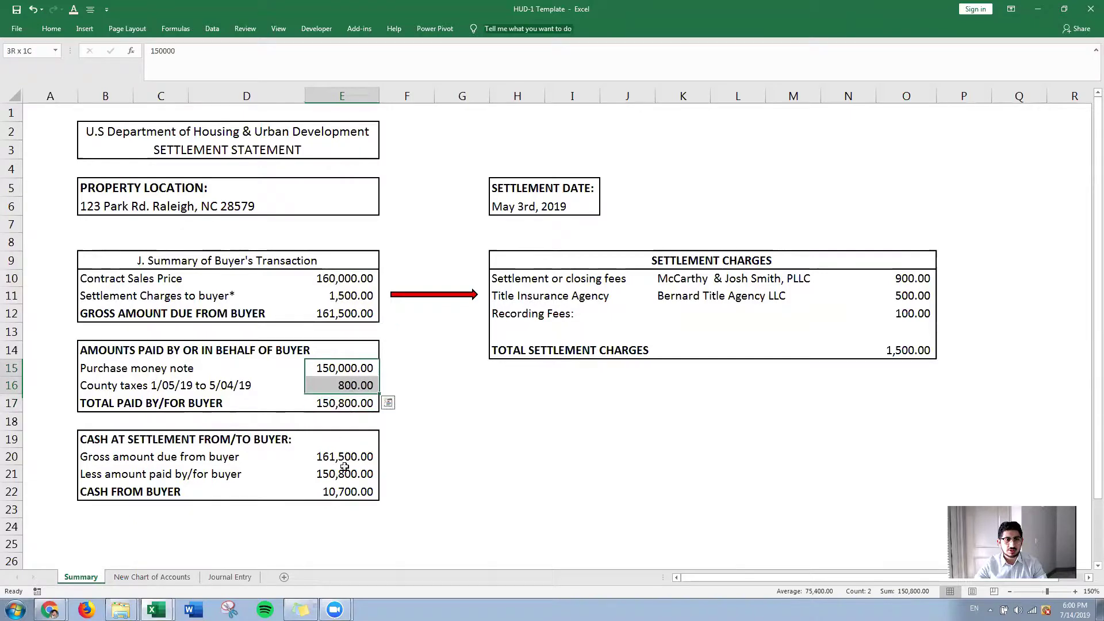
click(348, 492)
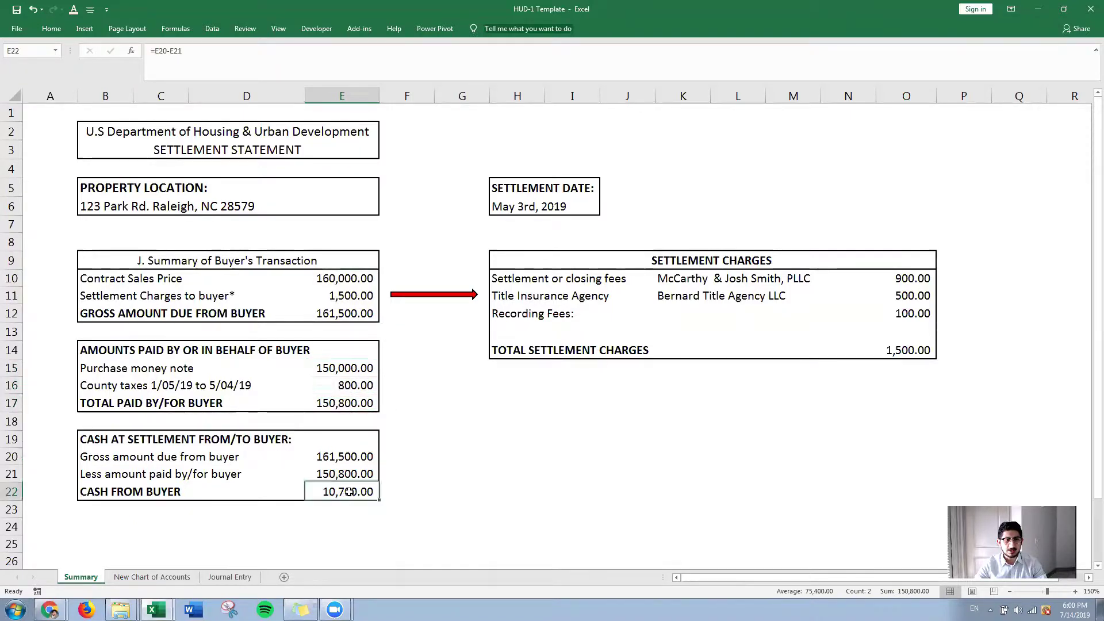
- Compare the debit and credit totals in Sample File and enter 10,700 as the credit of journal line 7
key(alt+Tab)
drag(344, 384, 444, 381)
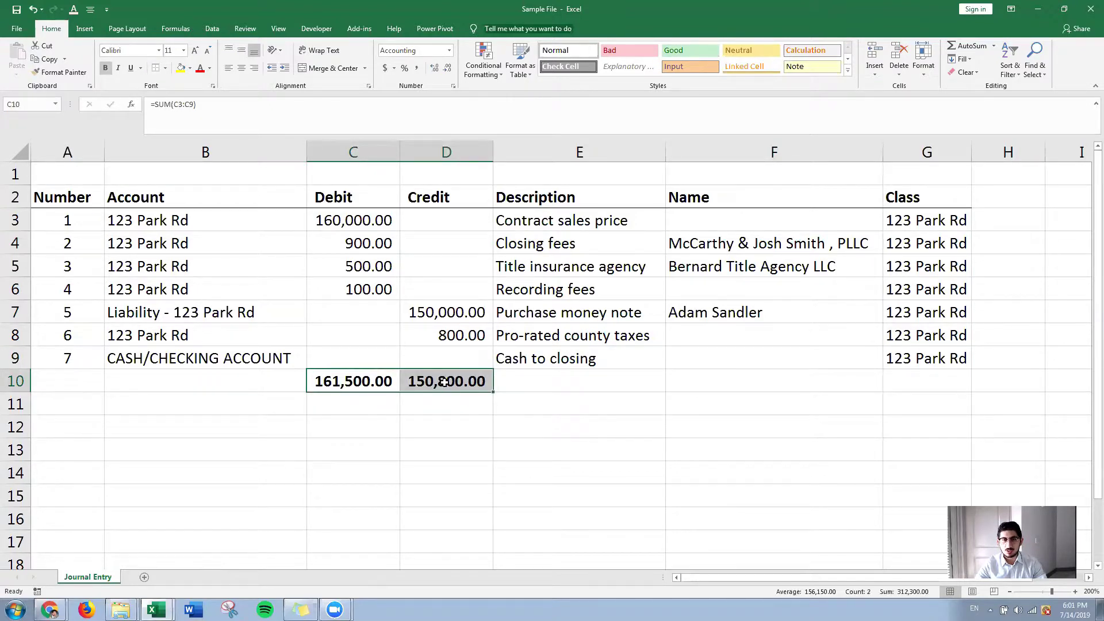
click(449, 360)
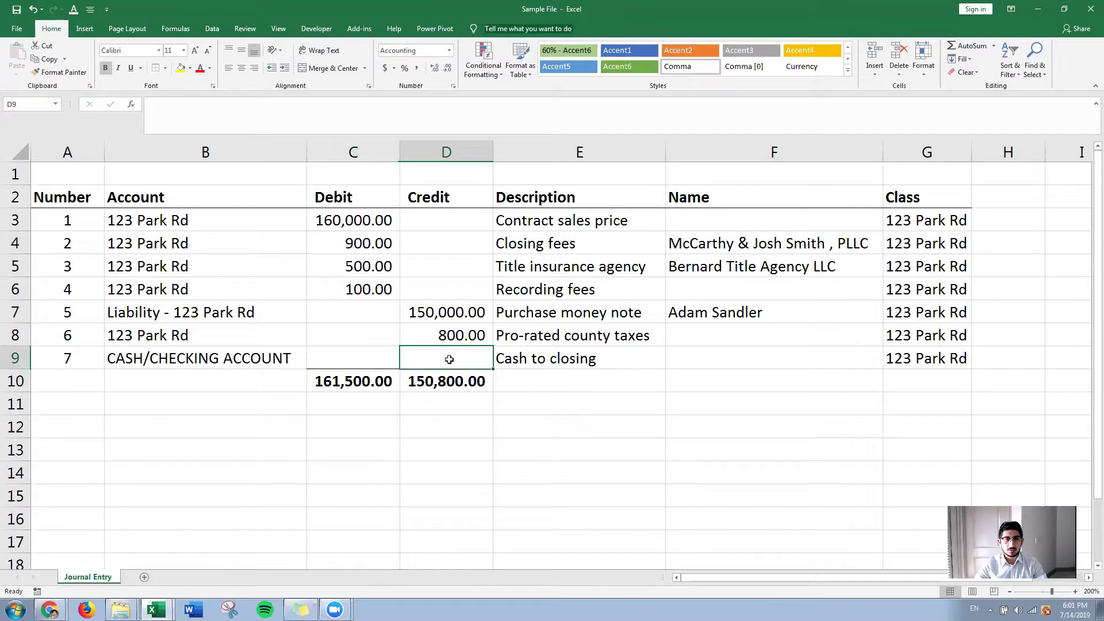
key(ctrl+Tab)
key(ctrl+Tab)
text(10,700)
key(Return)
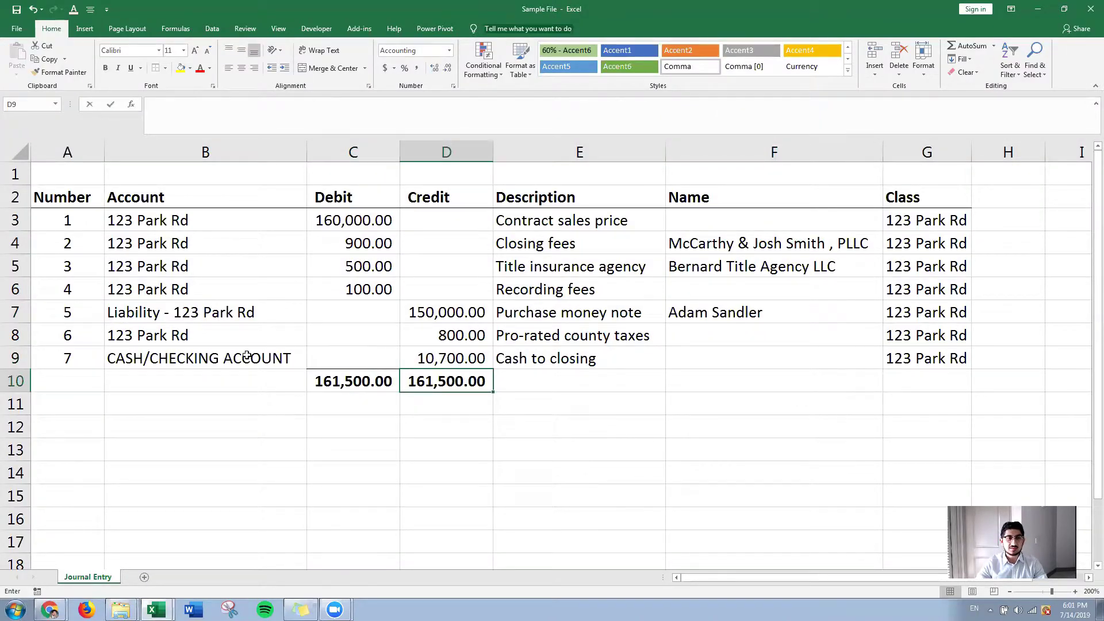
- Check journal line 7 against the HUD-1's cash from buyer row and compare the journal's debit and credit totals
drag(217, 360, 472, 358)
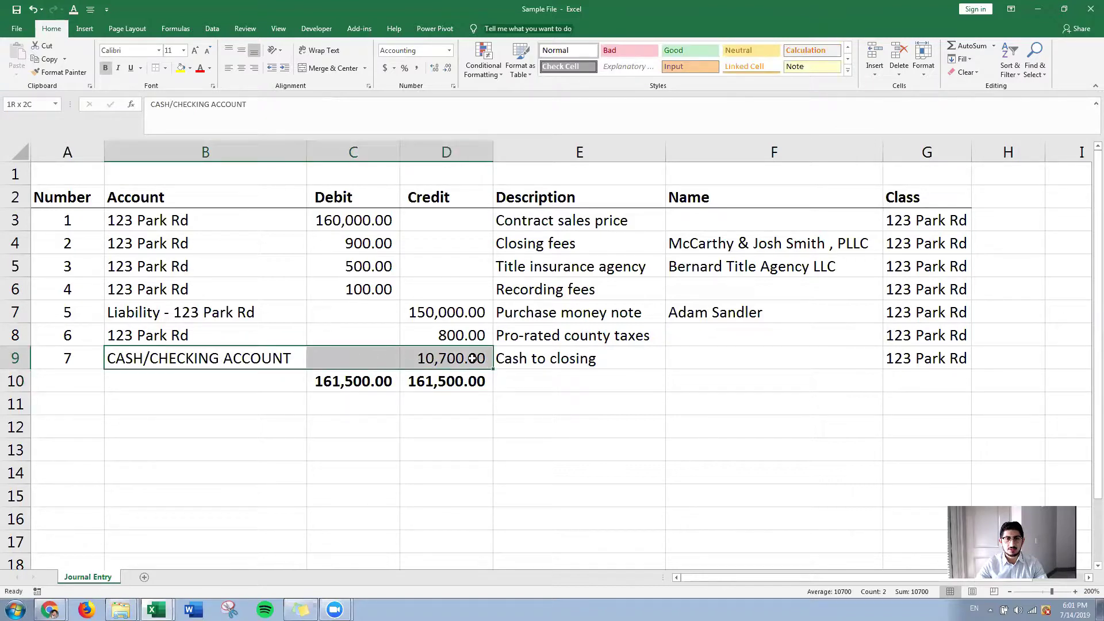
click(465, 358)
click(545, 362)
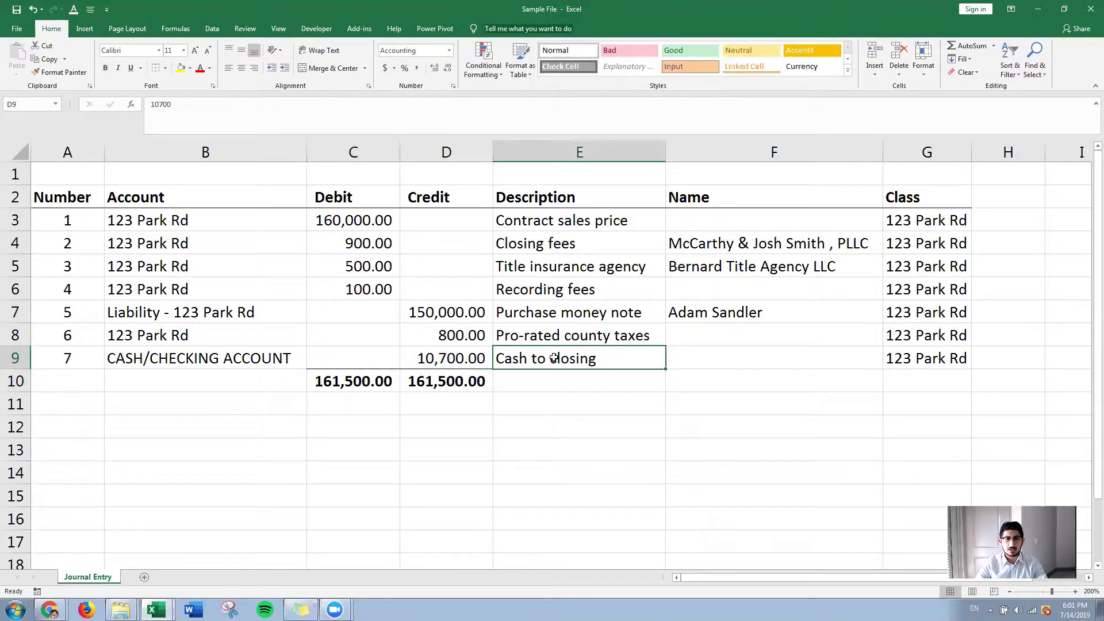
key(alt+Tab)
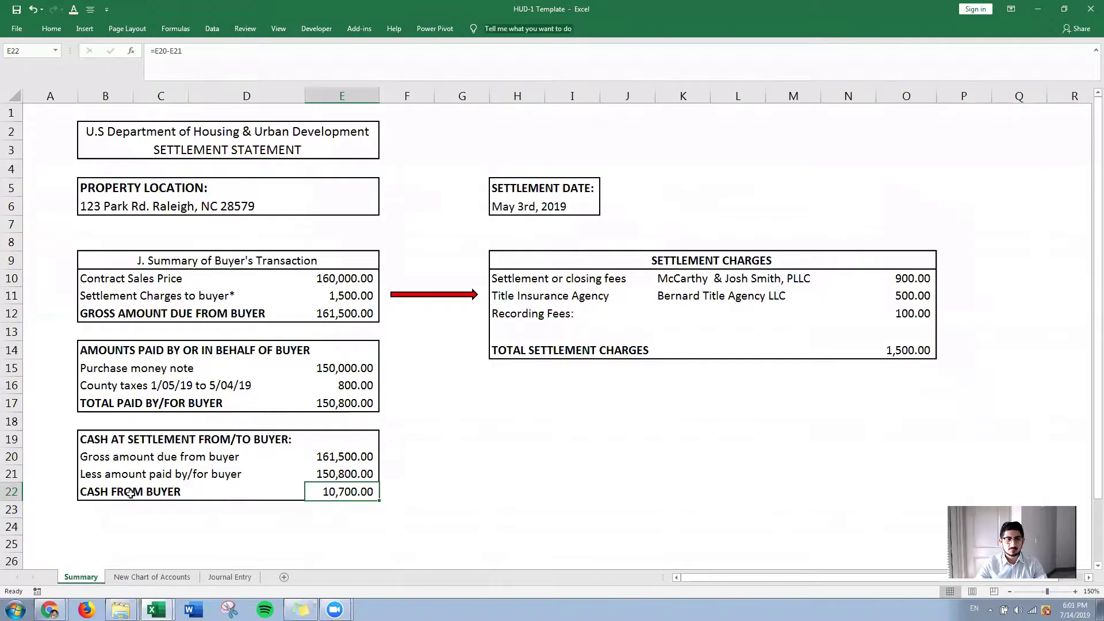
key(alt+Tab)
drag(357, 382, 430, 387)
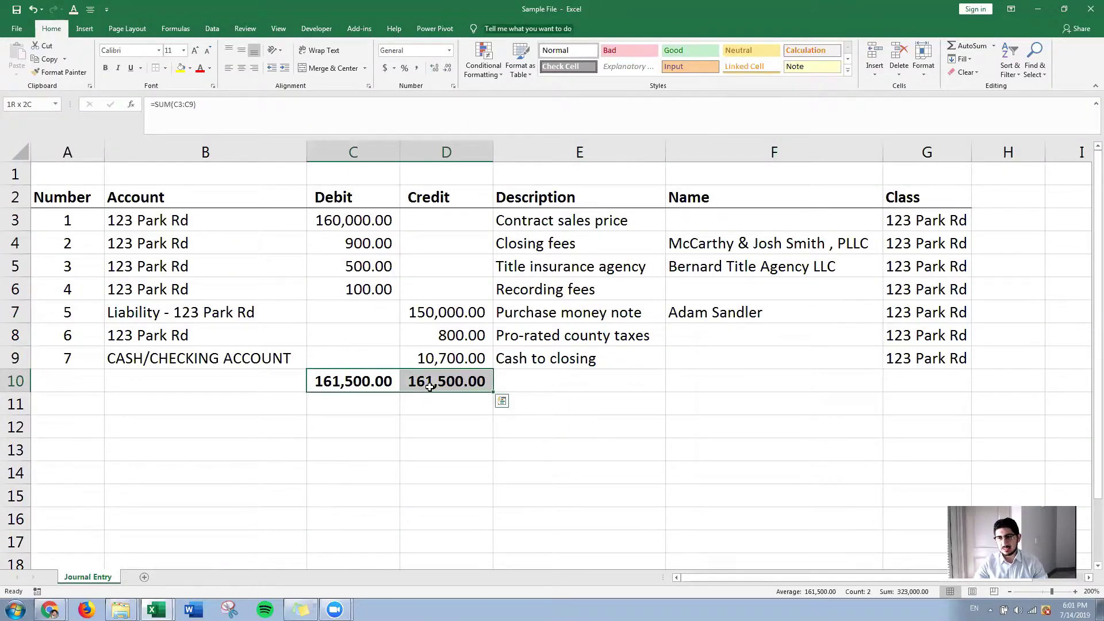
drag(429, 387, 430, 386)
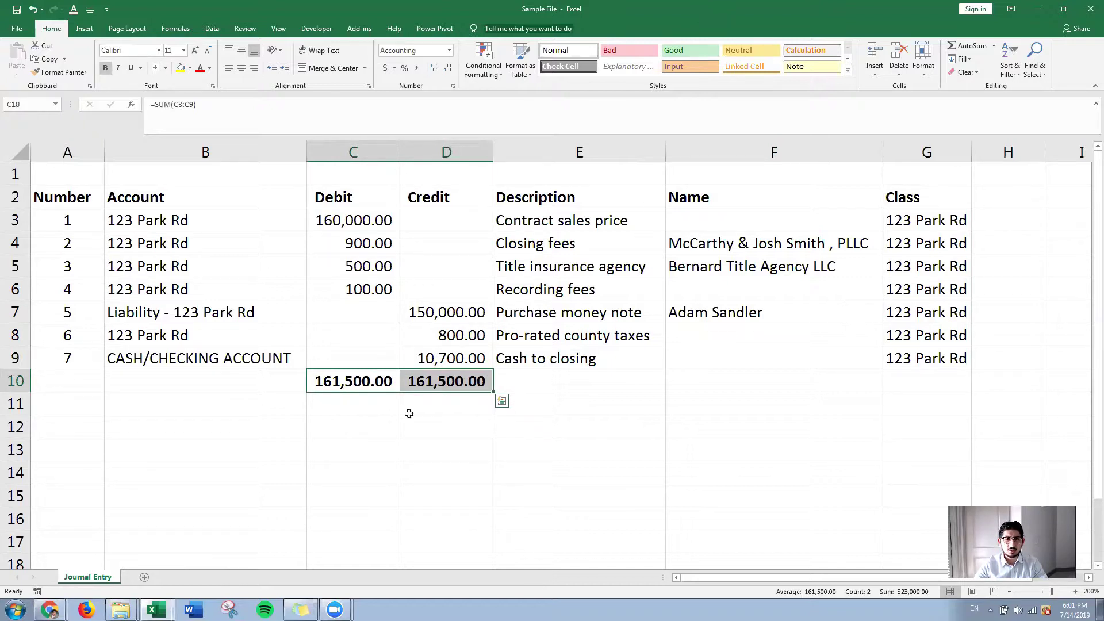
click(362, 441)
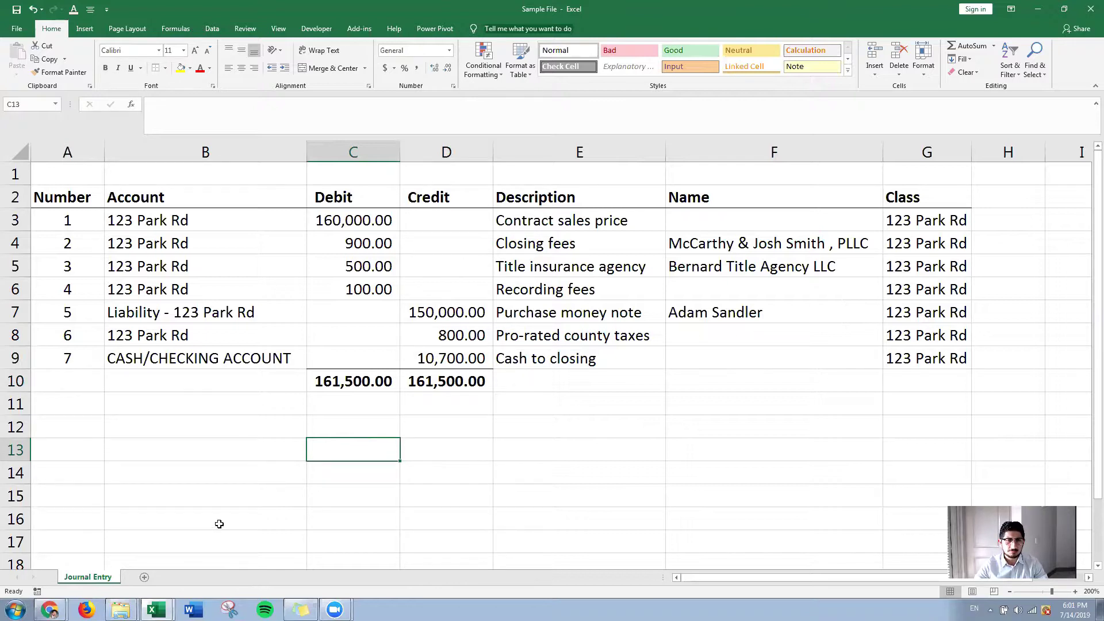
- Look at the purchase money note row on the HUD-1 Summary sheet and return to the journal entry workbook
click(155, 610)
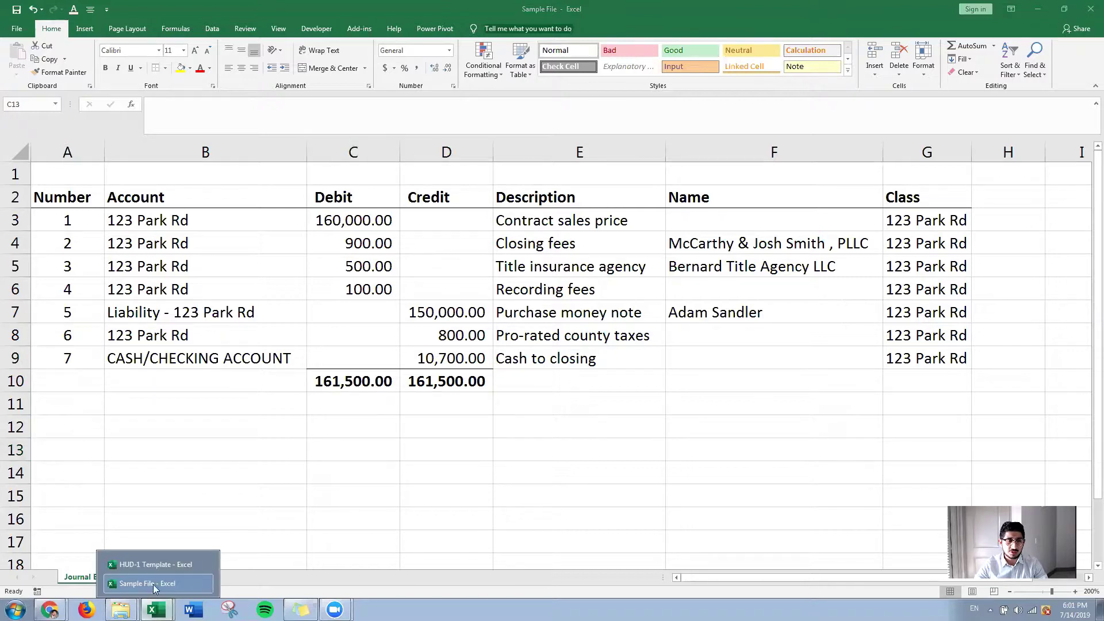
click(154, 564)
click(101, 371)
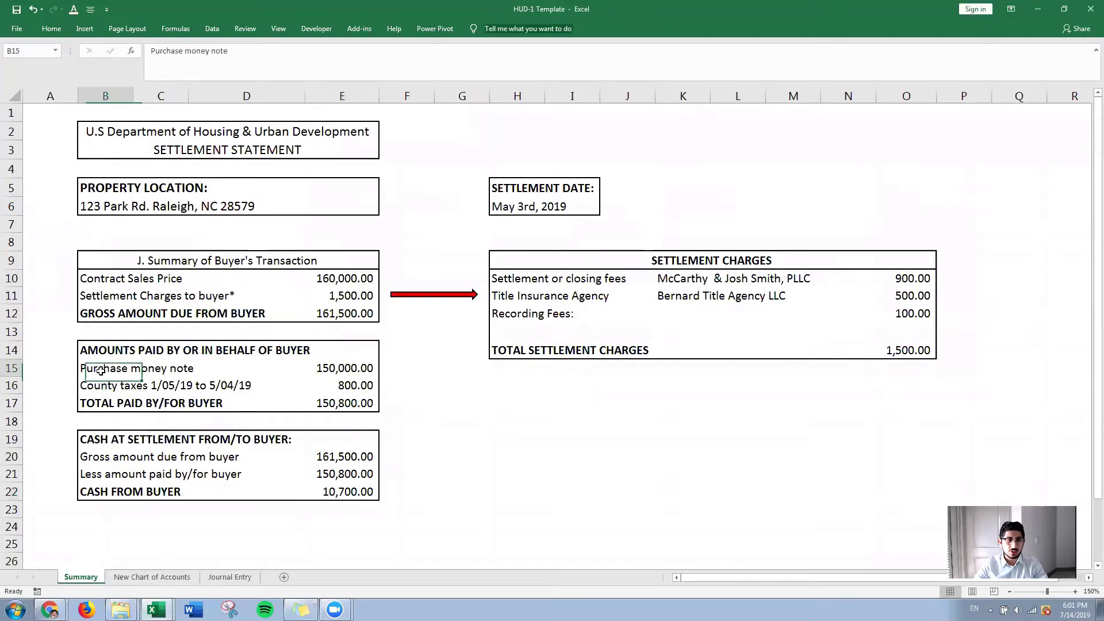
drag(101, 371, 351, 372)
key(alt+Tab)
- Switch to the Chart of Accounts page of QuickBooks Online in Chrome
mouse_move(50, 608)
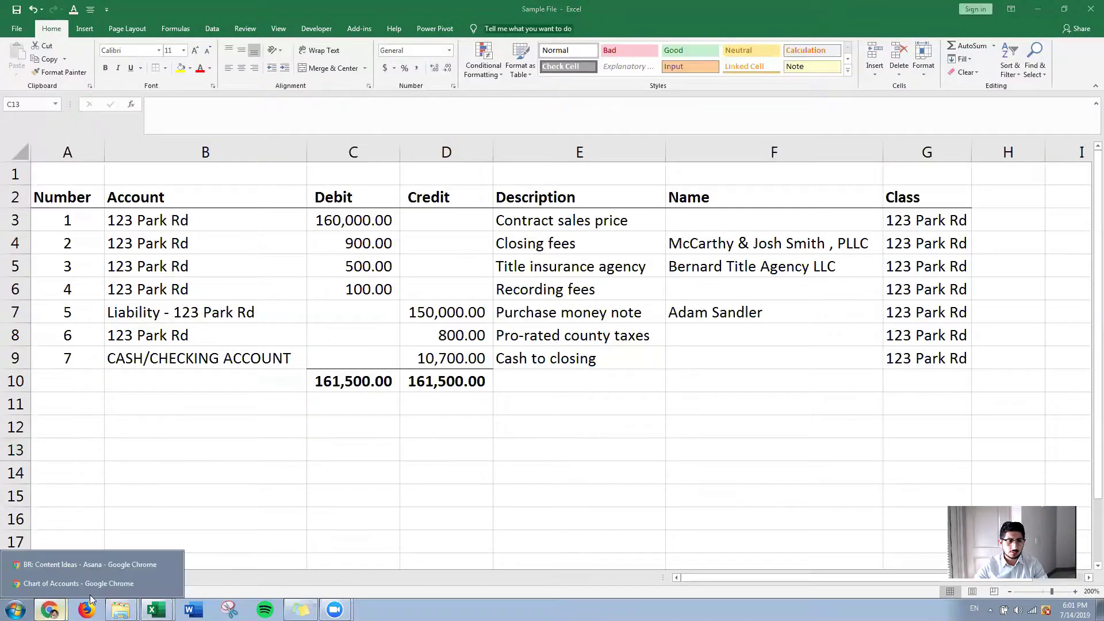
click(83, 582)
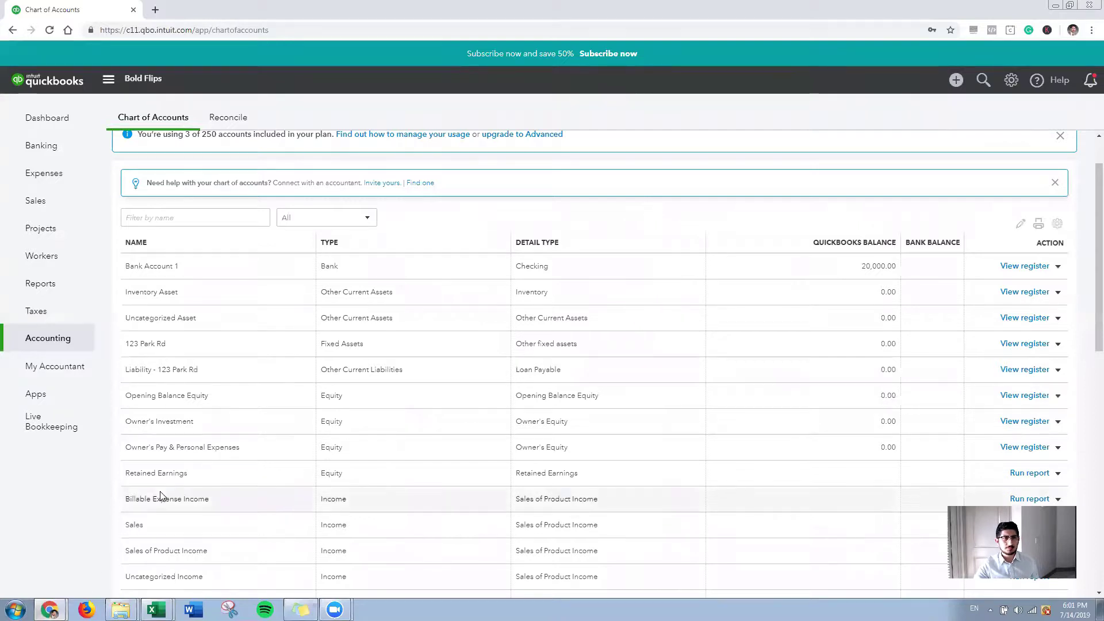
scroll(181, 463, up, 1)
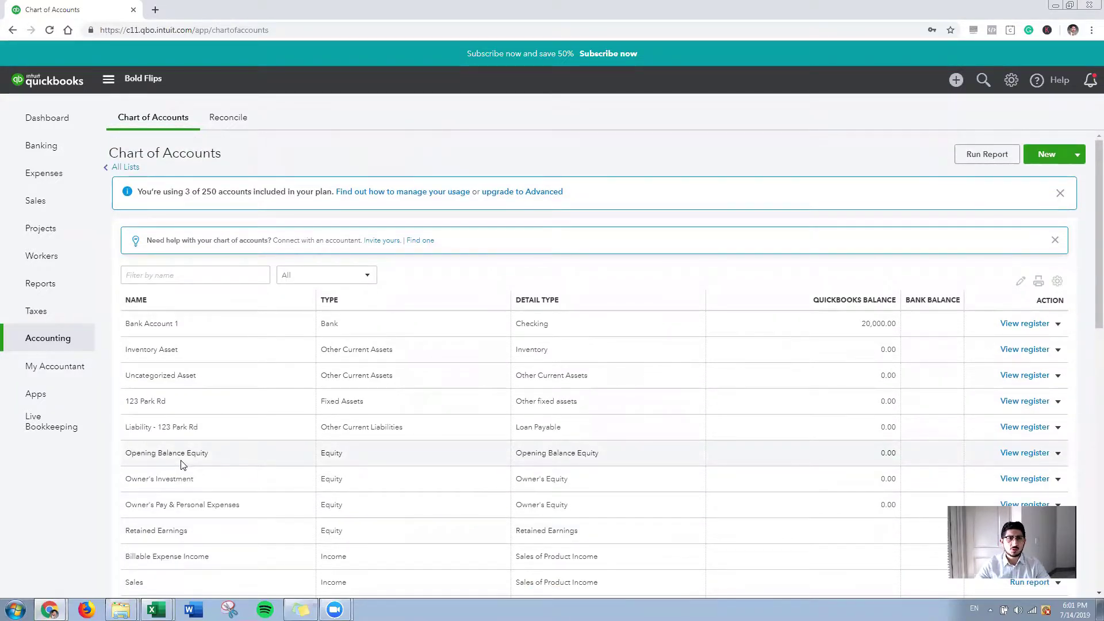
- Open a new journal entry form, compare its columns with the Excel journal entry, and close the form without saving
click(956, 81)
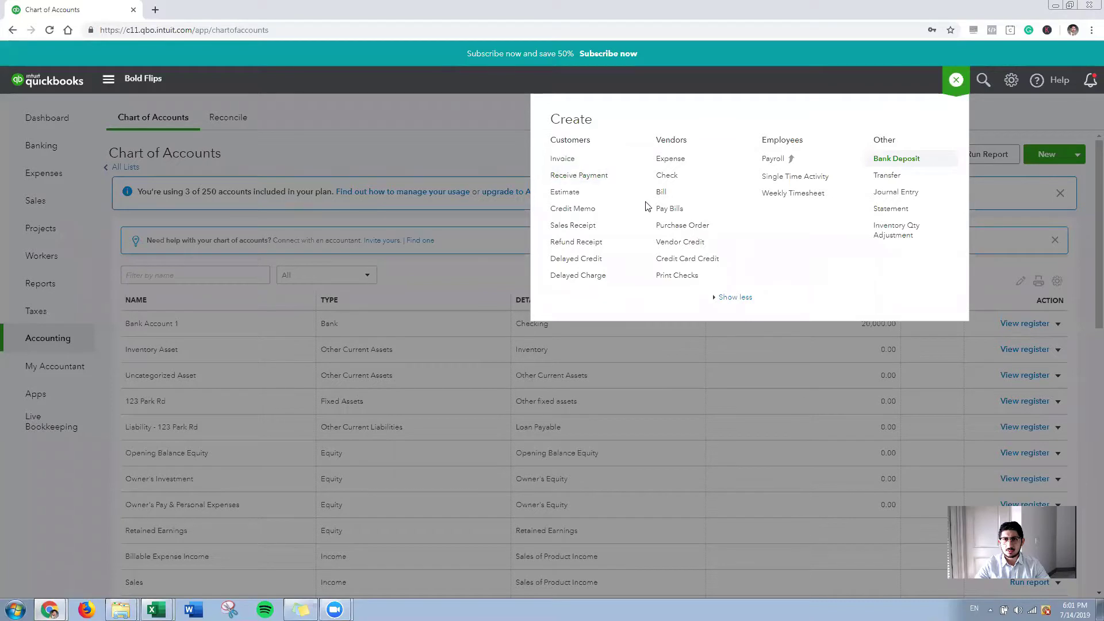
click(914, 199)
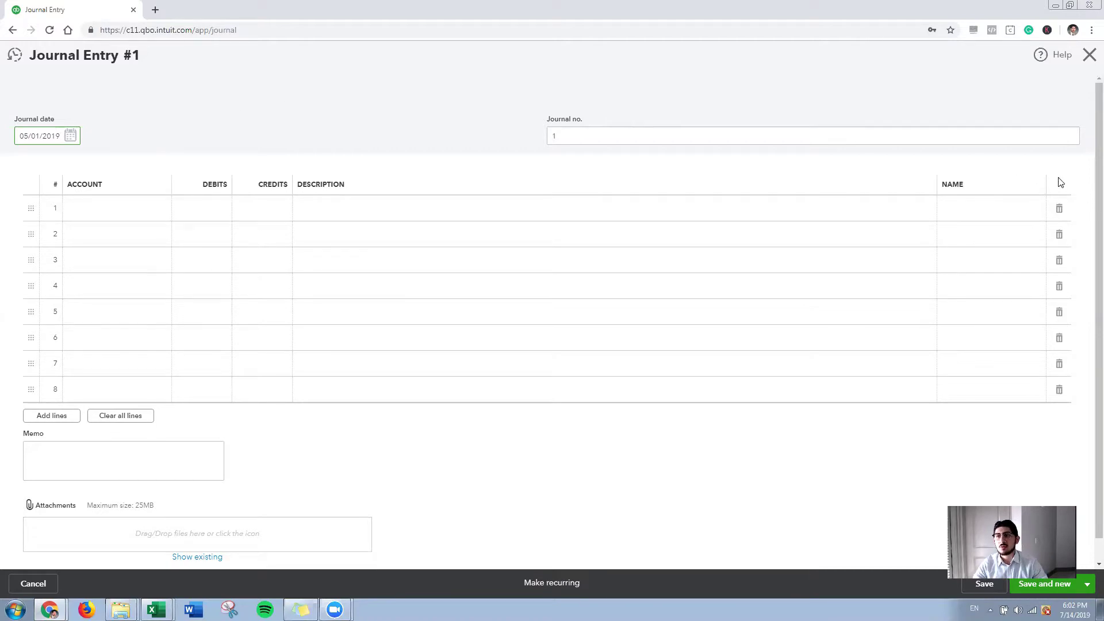
key(alt+Tab)
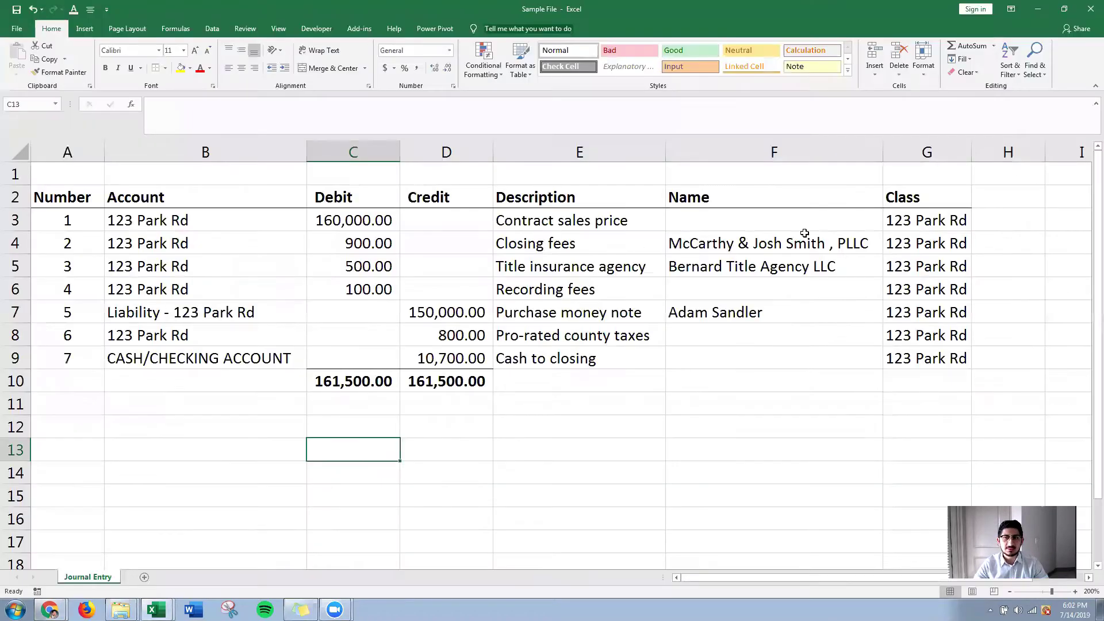
key(alt+Tab)
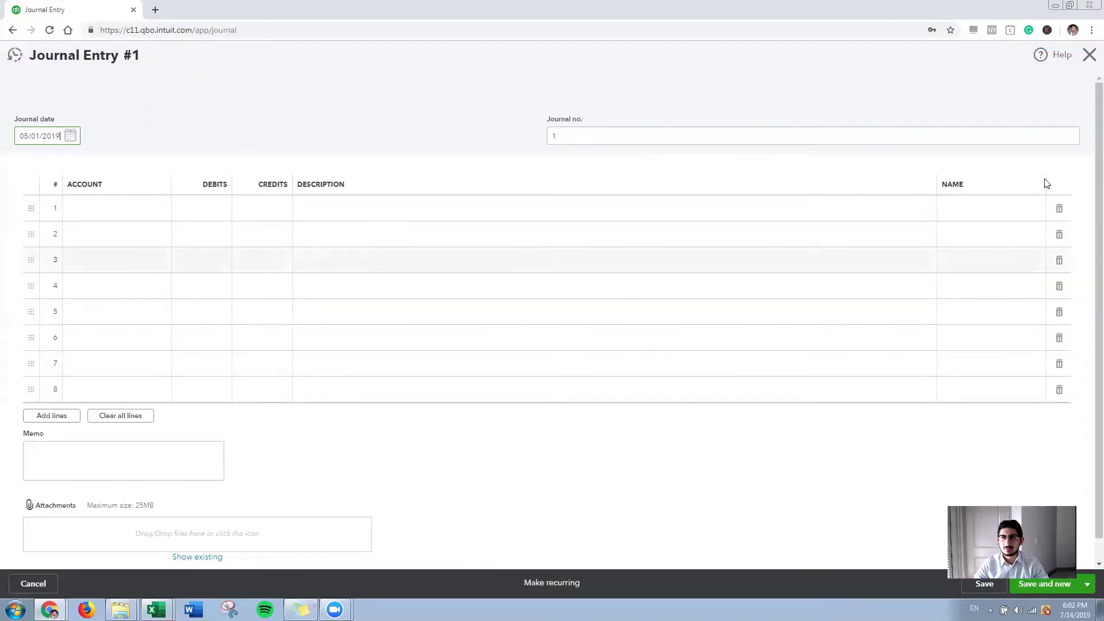
click(1089, 61)
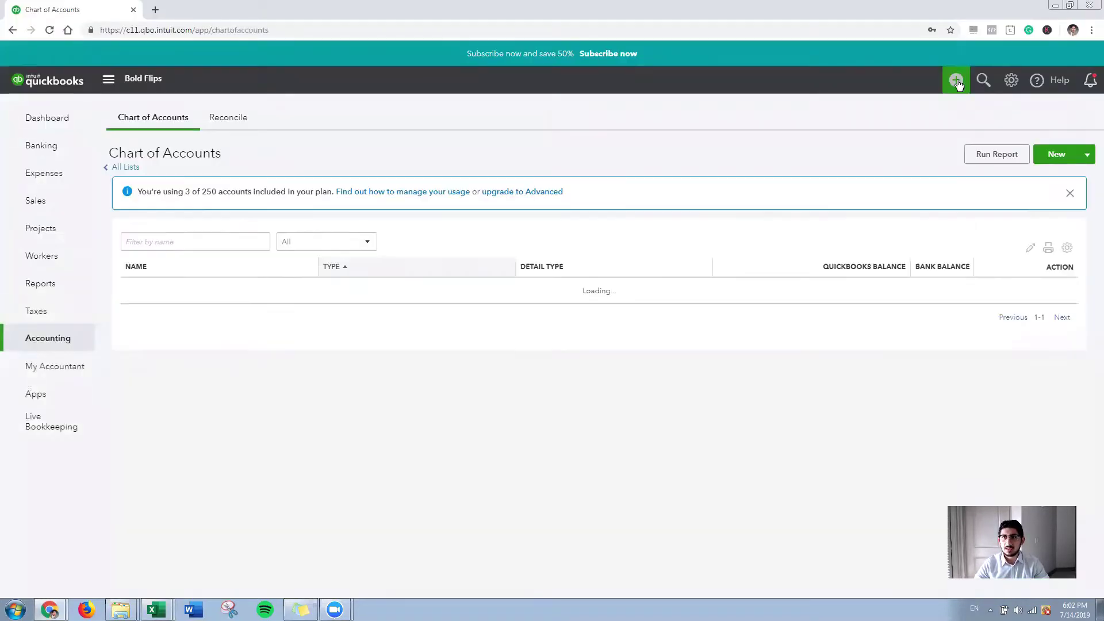
- Turn on class tracking in the advanced account settings, with a warning when a transaction isn't assigned a class, and save
click(1013, 81)
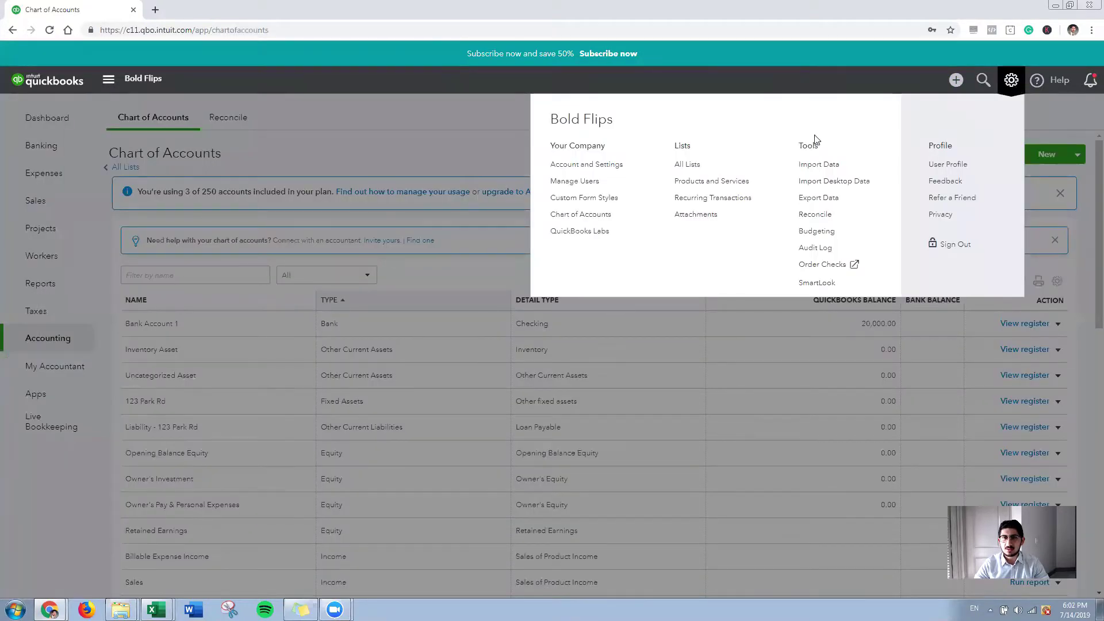
click(567, 167)
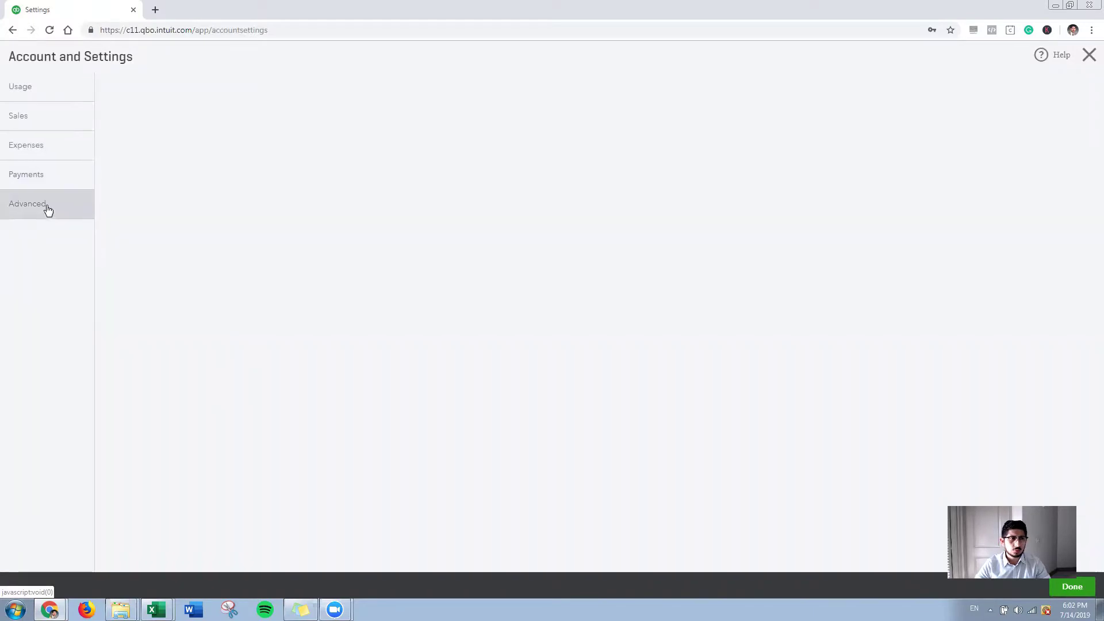
click(47, 205)
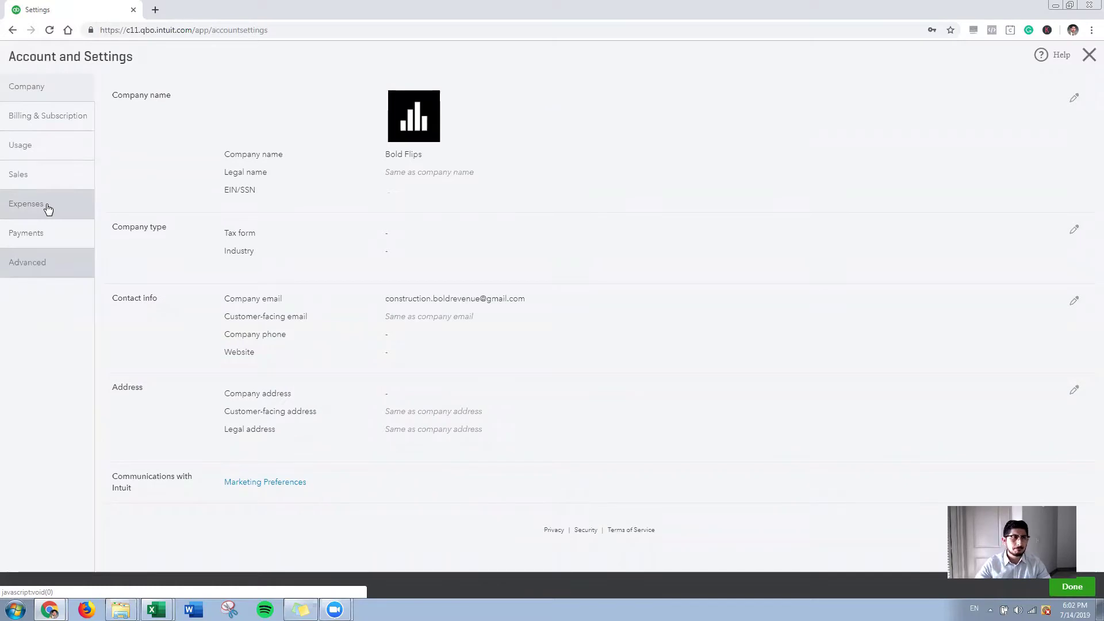
click(38, 268)
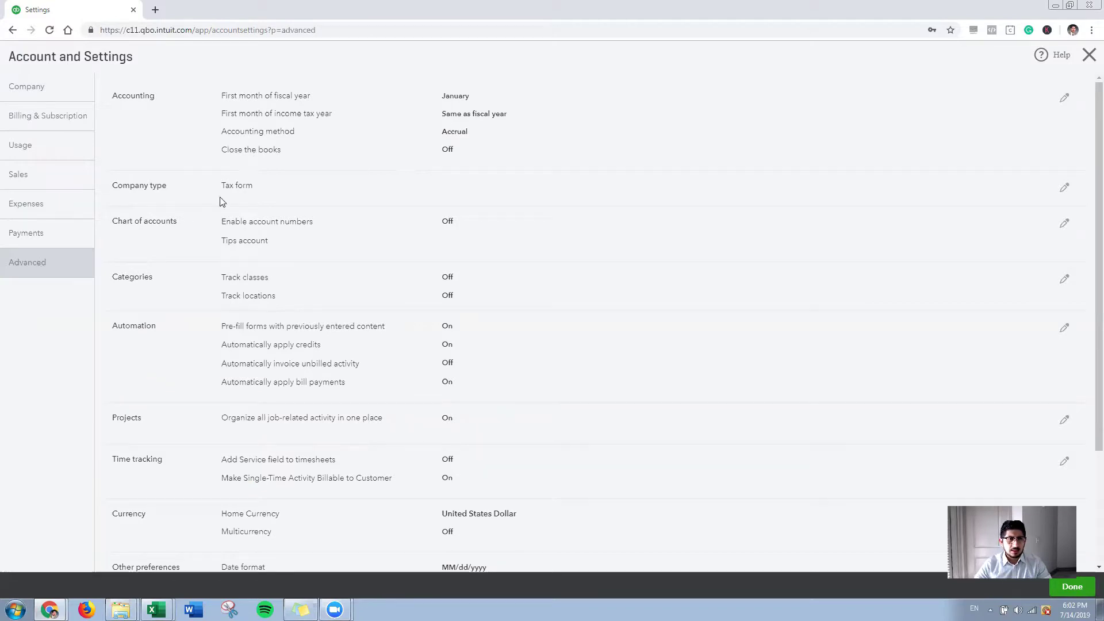
click(1065, 281)
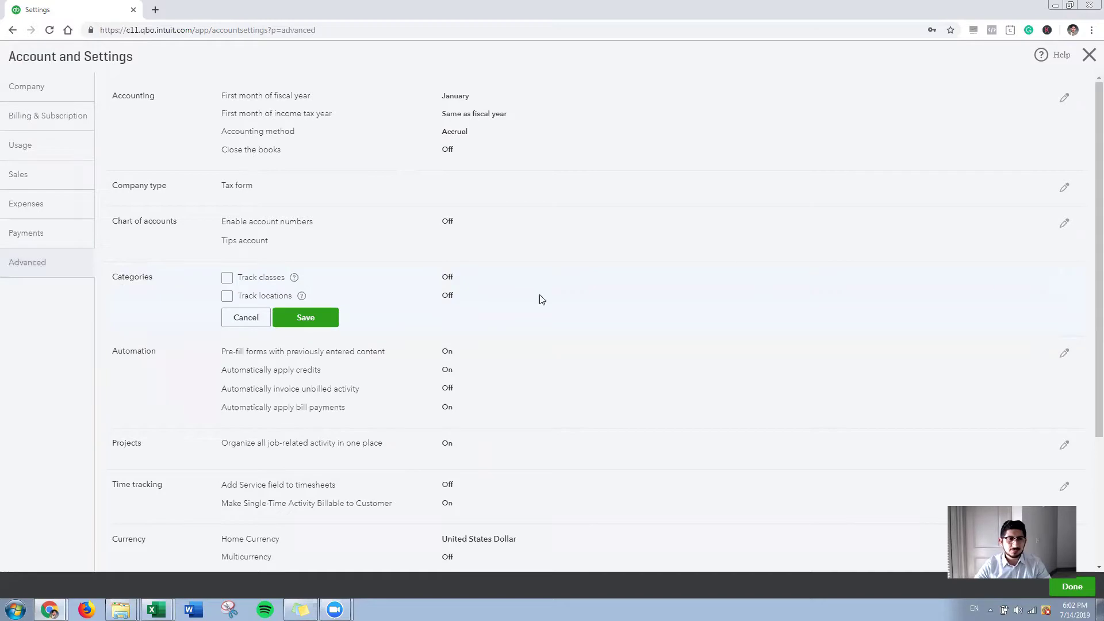
click(228, 278)
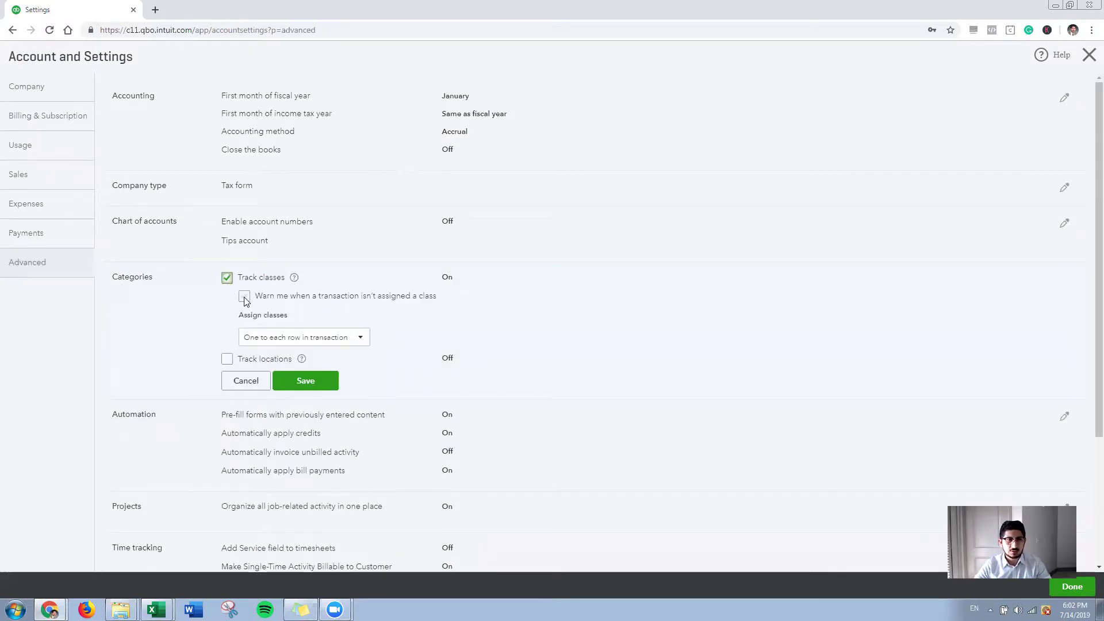
click(244, 298)
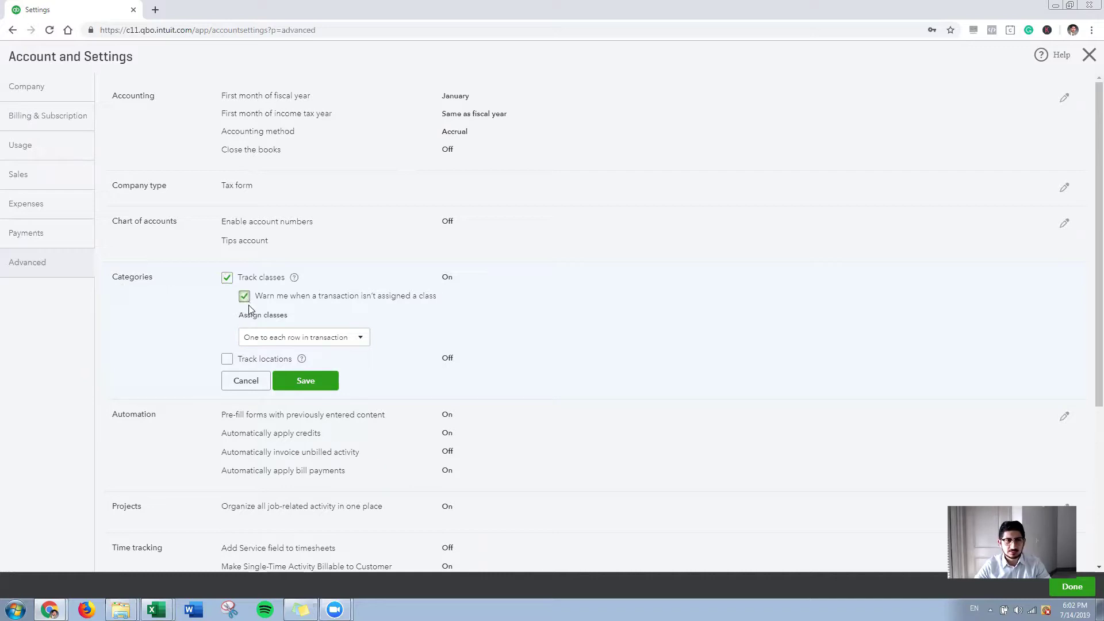
click(306, 382)
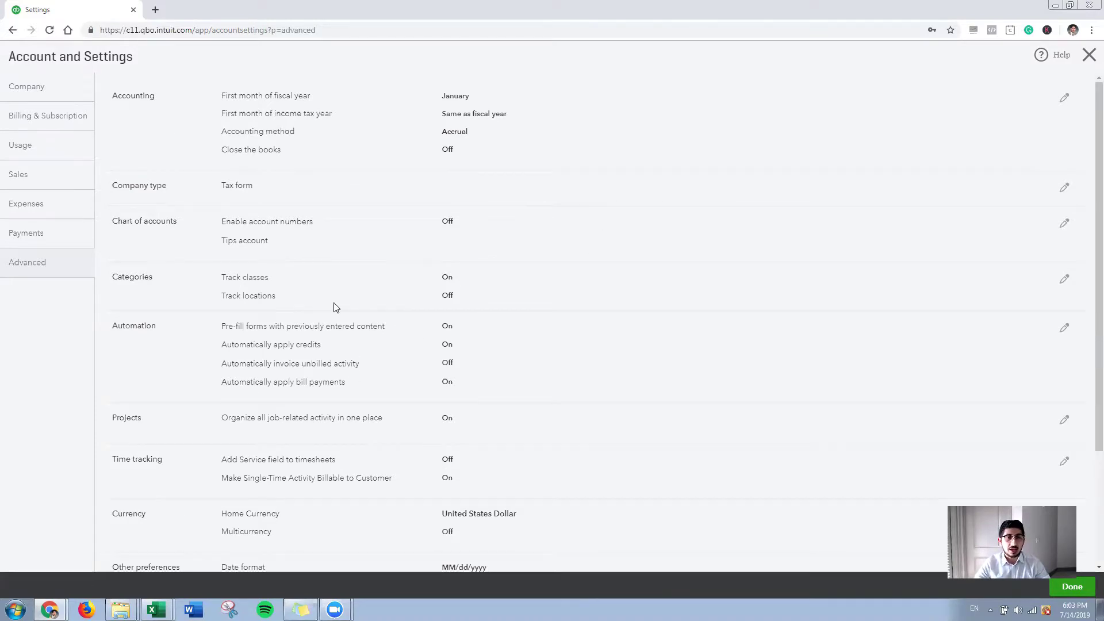
- Close the account settings and open a new journal entry dated 05/01/2019
click(1085, 60)
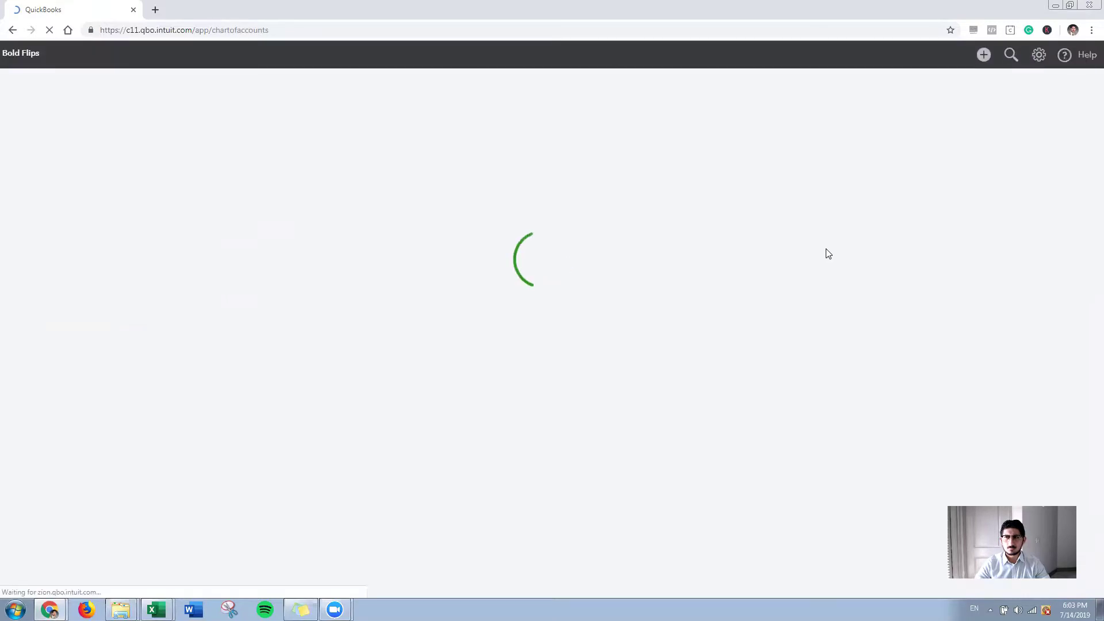
click(984, 55)
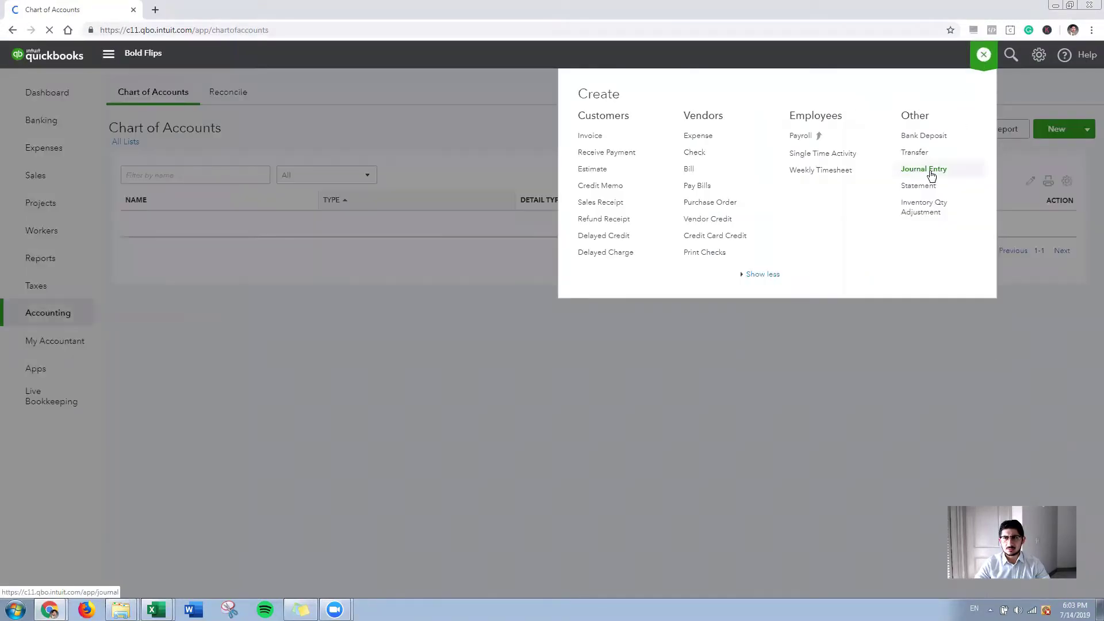
click(931, 170)
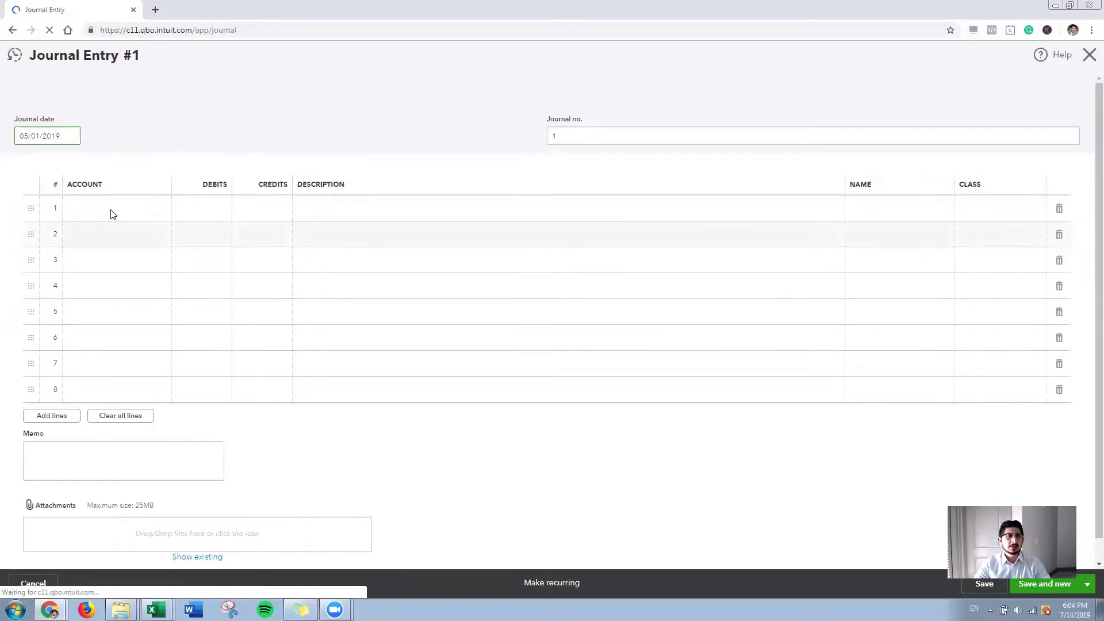
- Fill journal line 1 from the Excel entry with the property's fixed asset account and a debit of 160,000.00
key(alt+Tab)
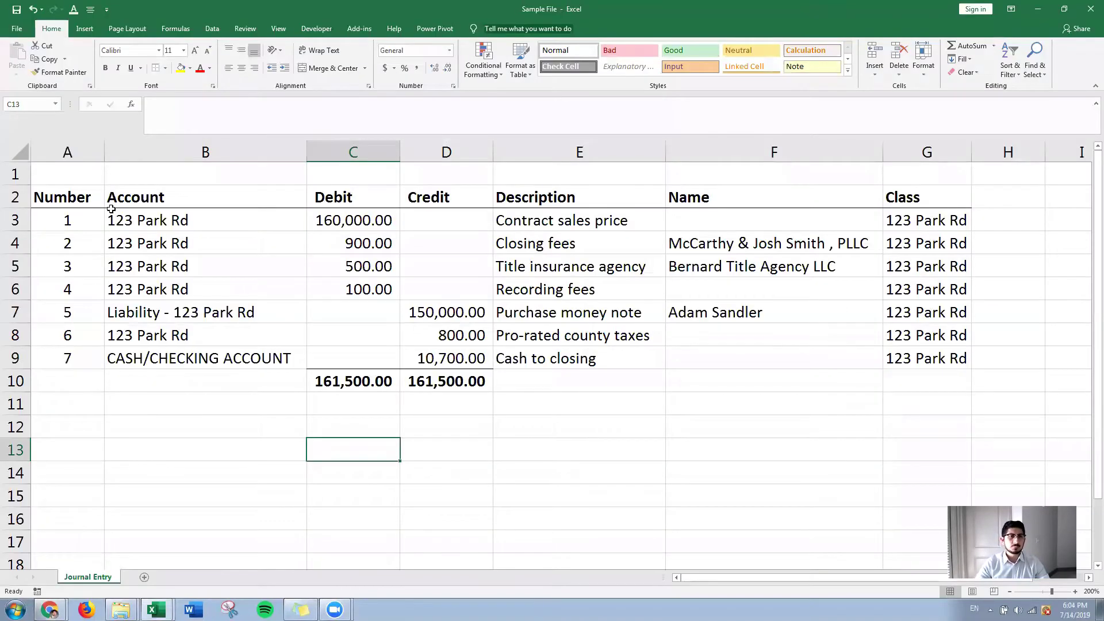
key(alt+Tab)
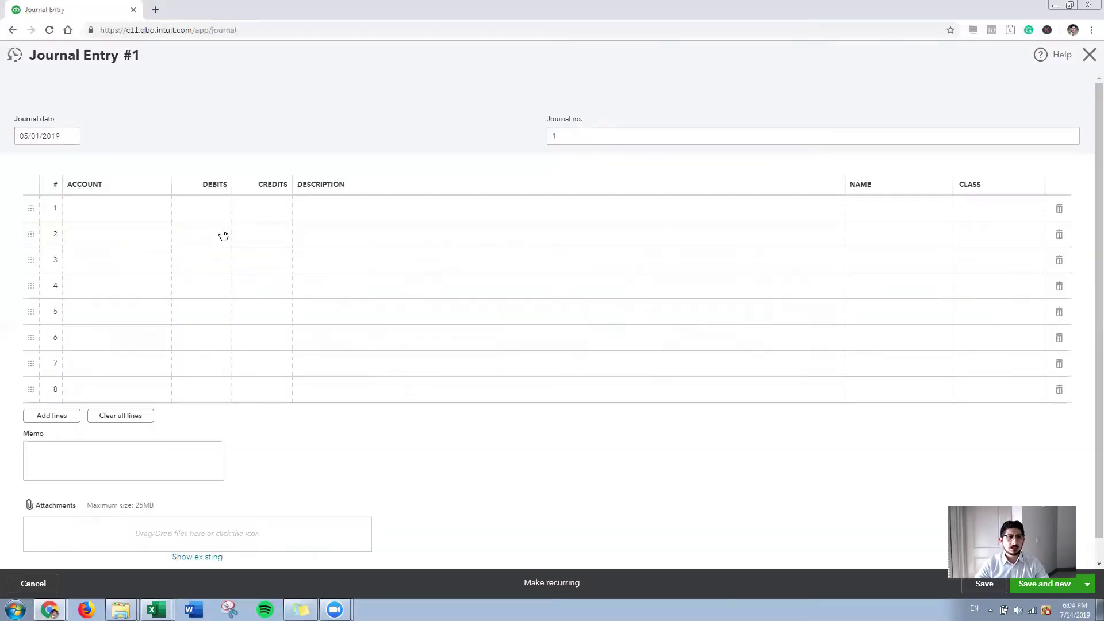
click(125, 204)
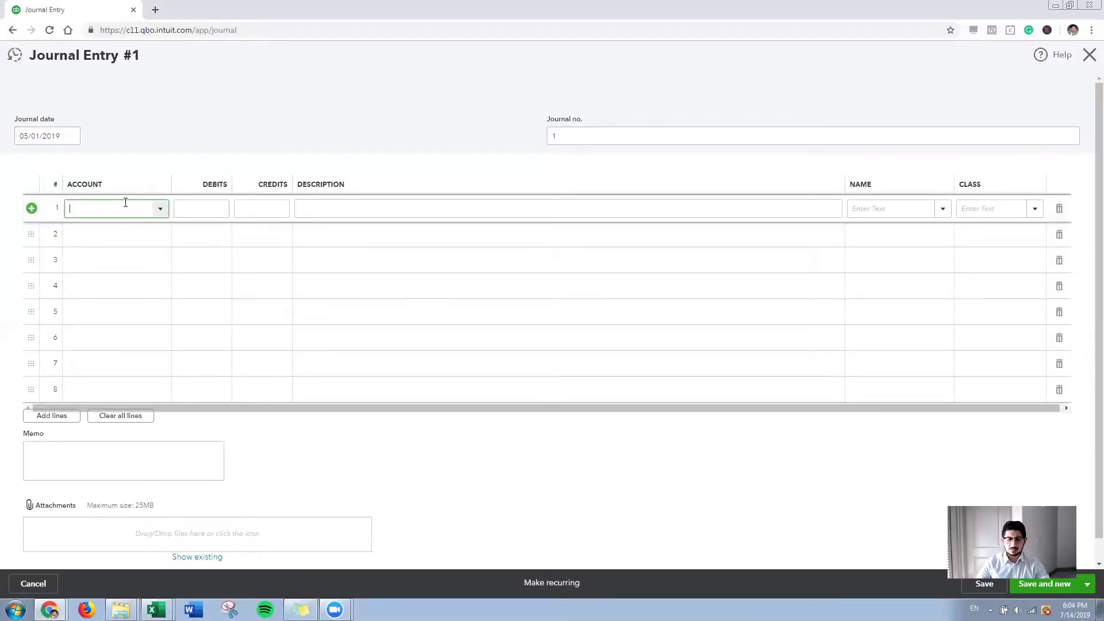
text(123 Park Rd)
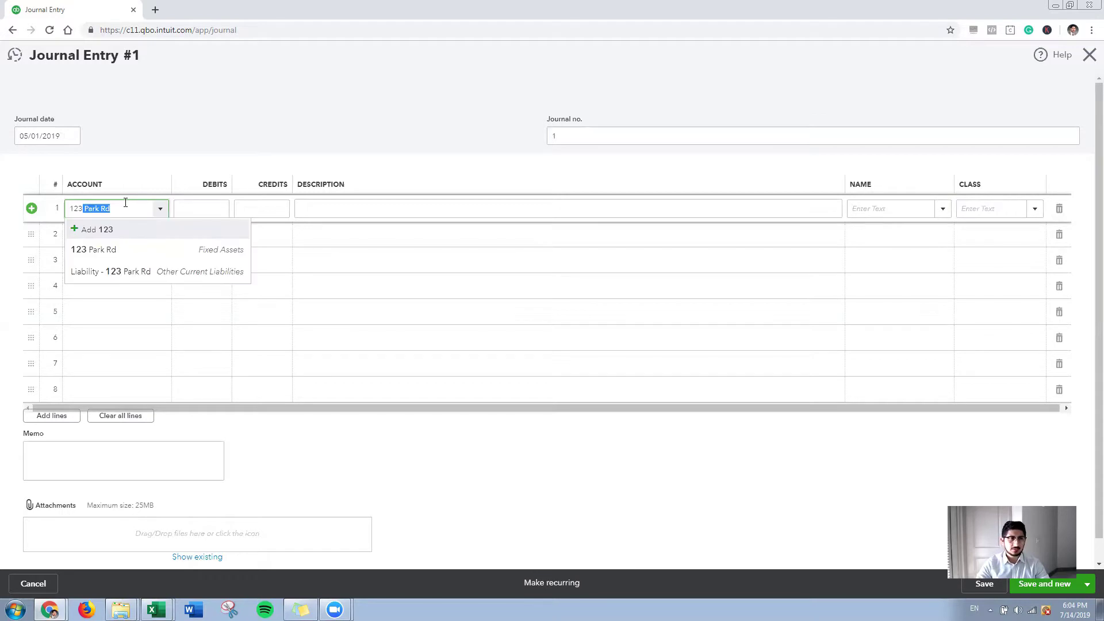
click(144, 253)
click(212, 208)
key(alt+Tab)
key(alt+Tab)
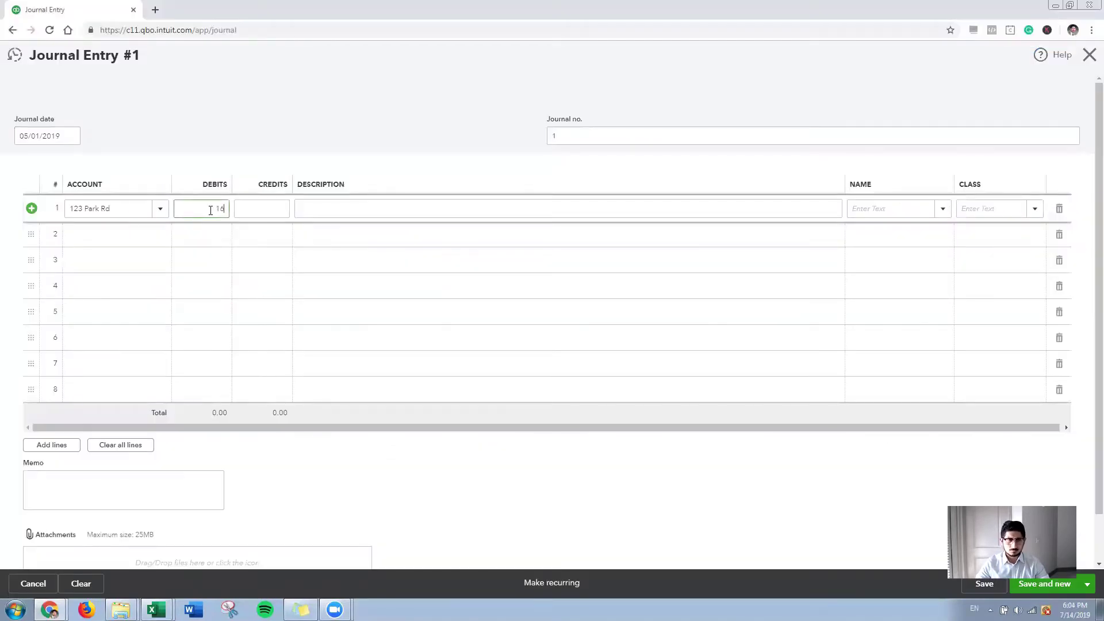
key(Tab)
key(Tab)
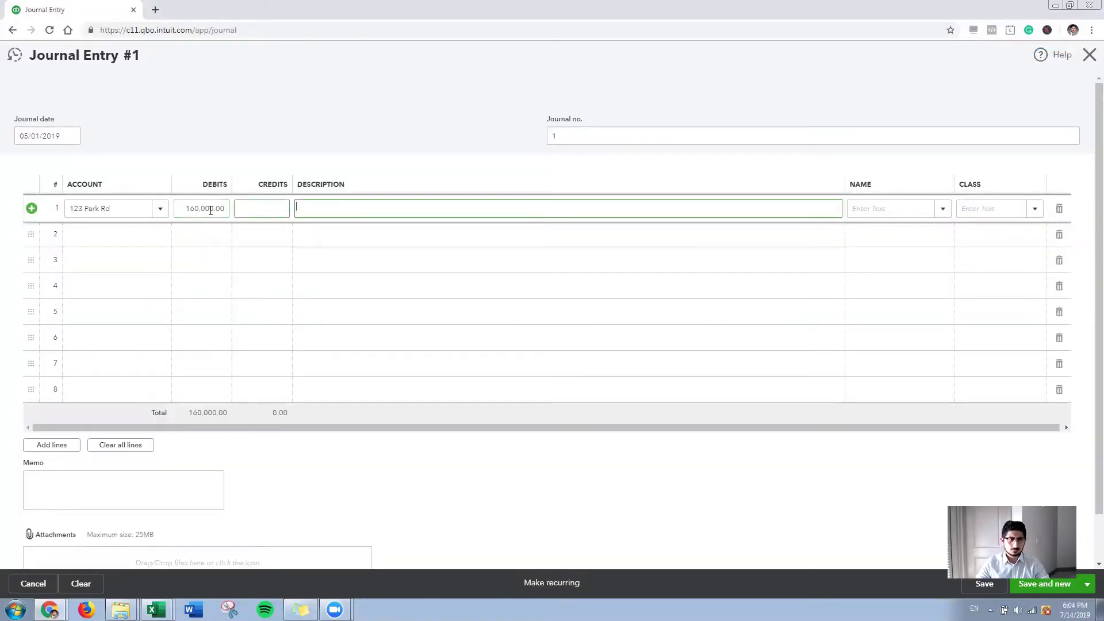
- Check the Excel entry's first description and start line 1's description with "property sale"
key(alt+Tab)
key(alt+Tab)
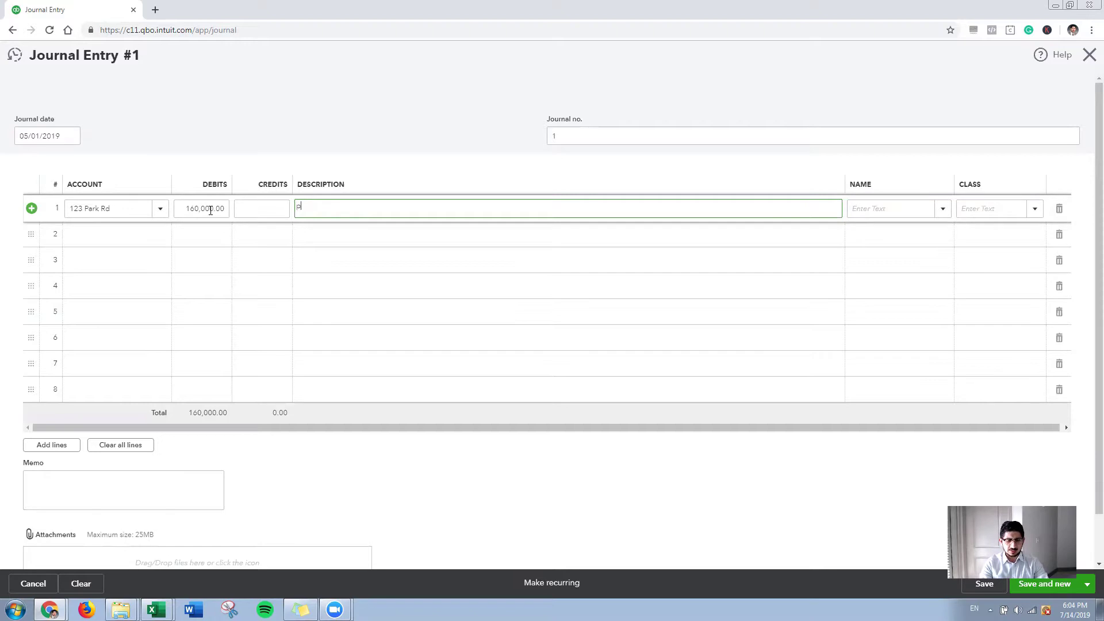
text(property sale)
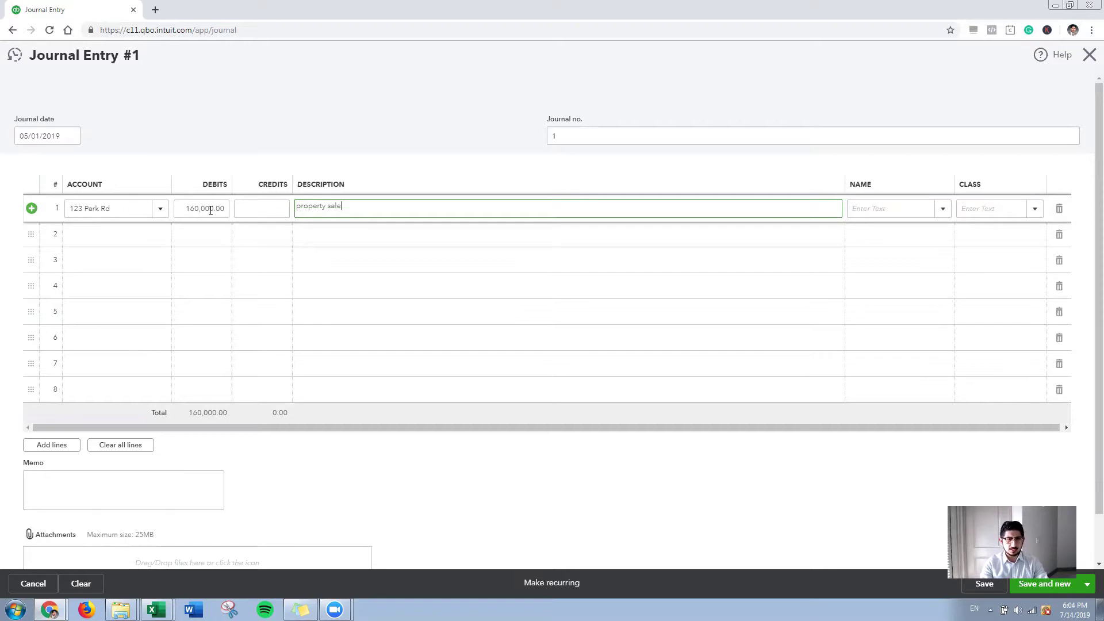
- Change the first line's description in the Excel journal entry to "Property sales price"
key(alt+Tab)
click(512, 221)
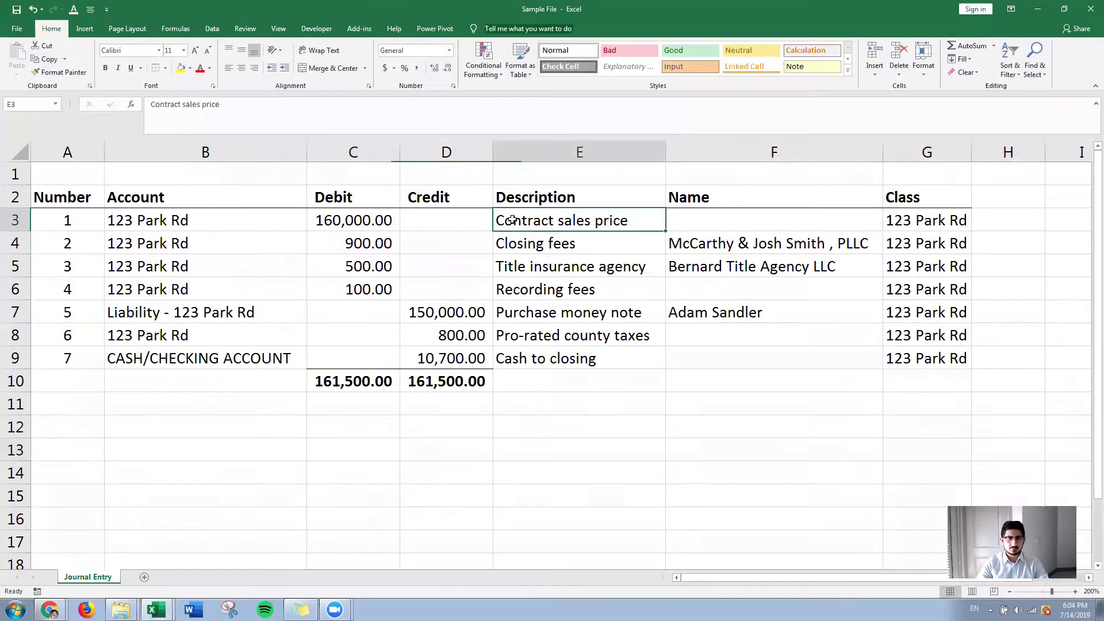
text(Property sal)
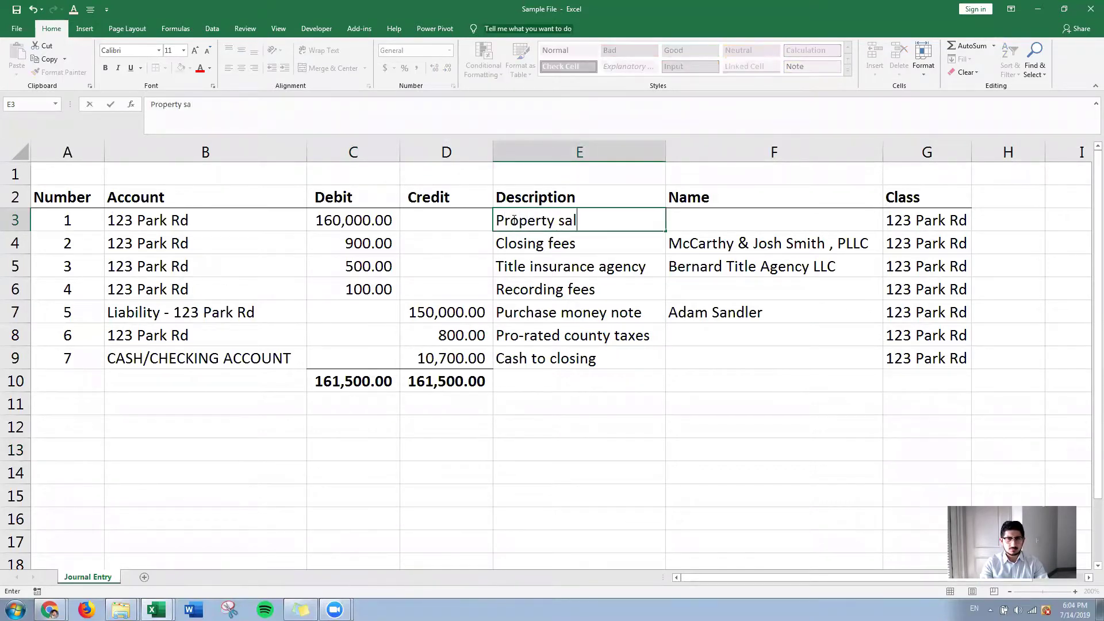
text(es price)
key(Return)
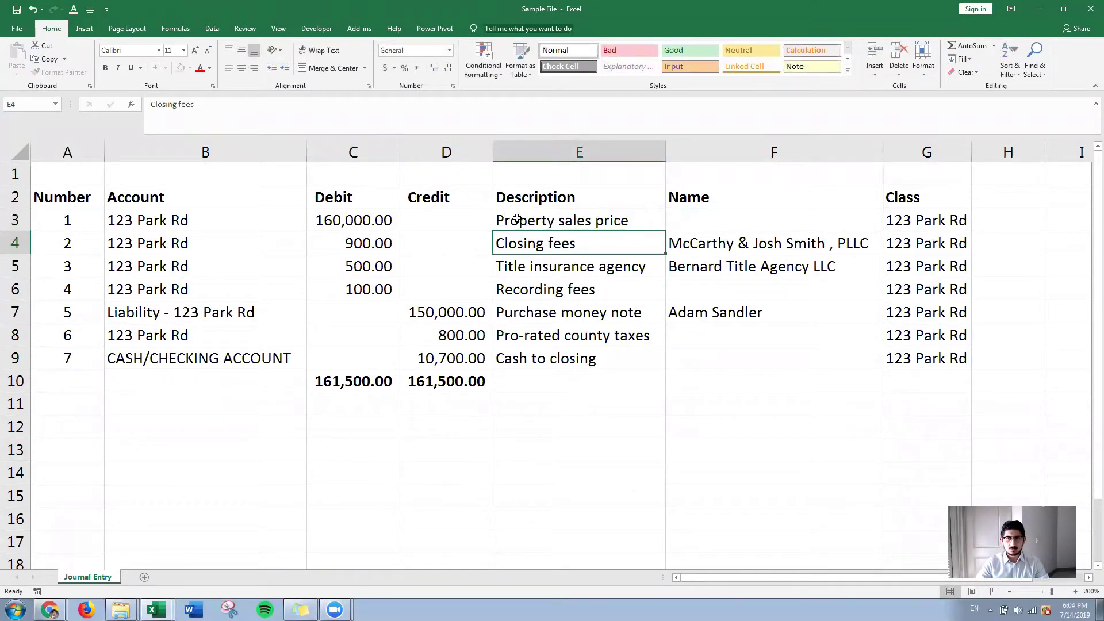
- Back in QuickBooks, complete line 1's description as "property sales price" and add a new class named after the property address
key(alt+Tab)
key(Tab)
click(983, 211)
text(123)
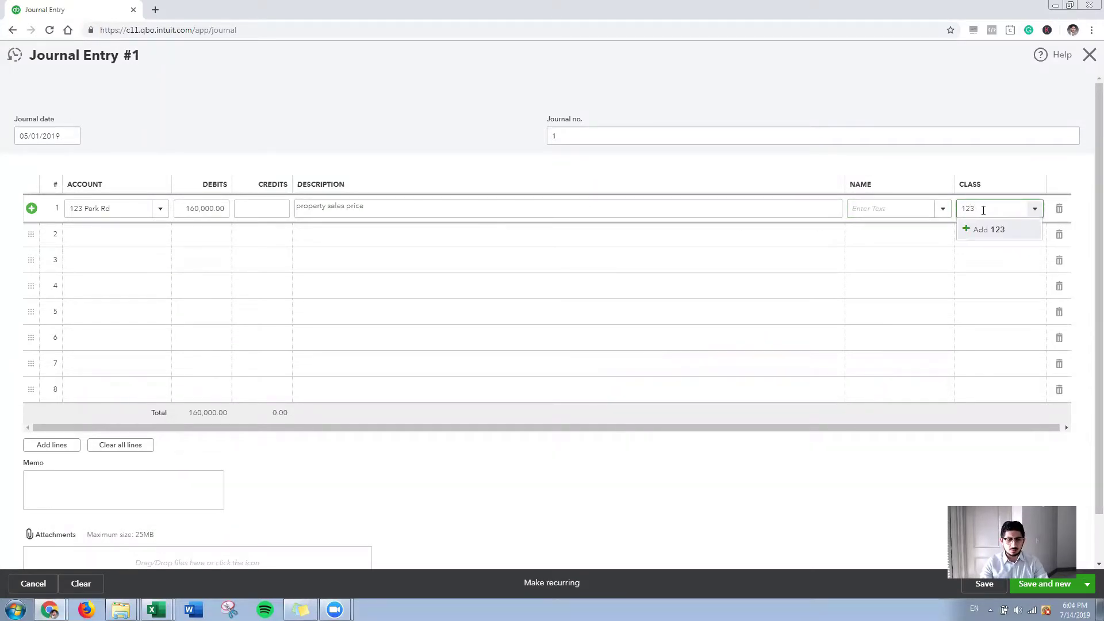
text( Park Rd)
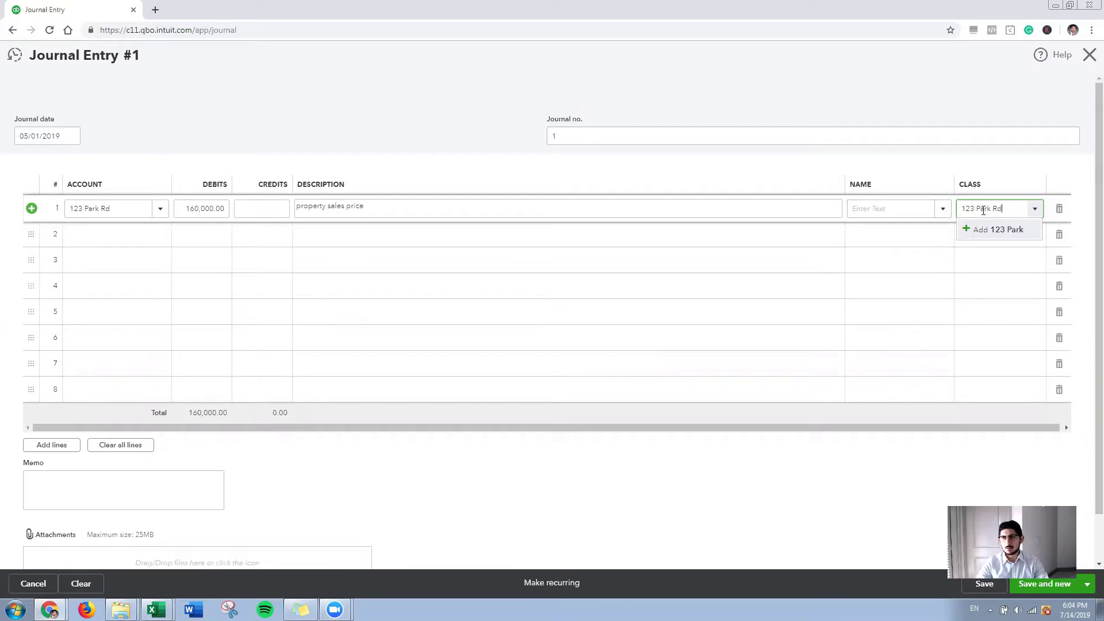
click(965, 230)
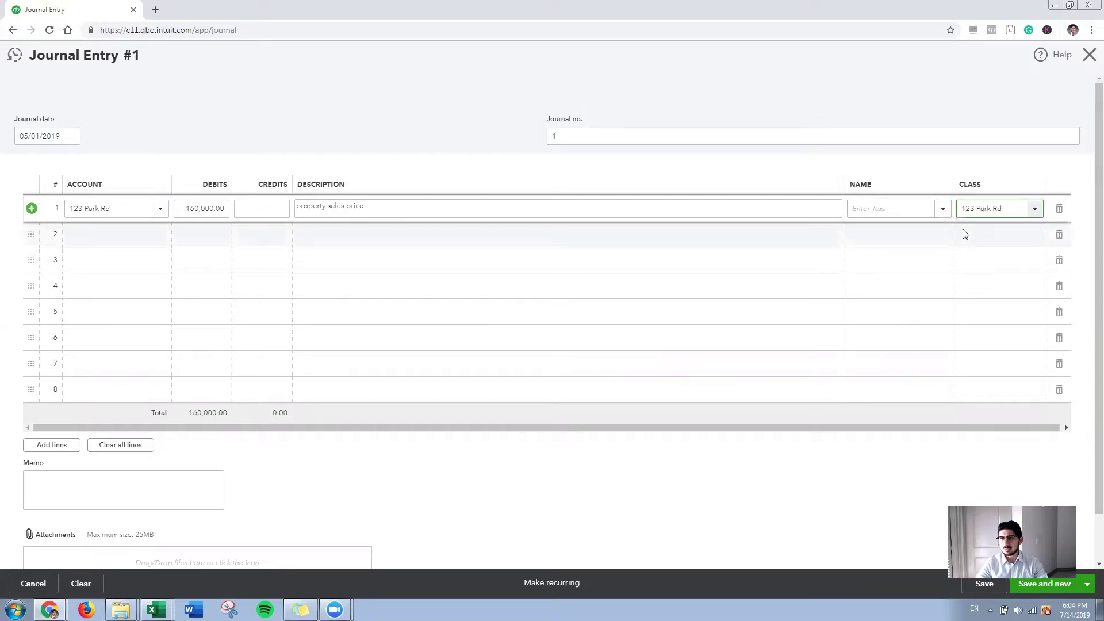
click(1006, 305)
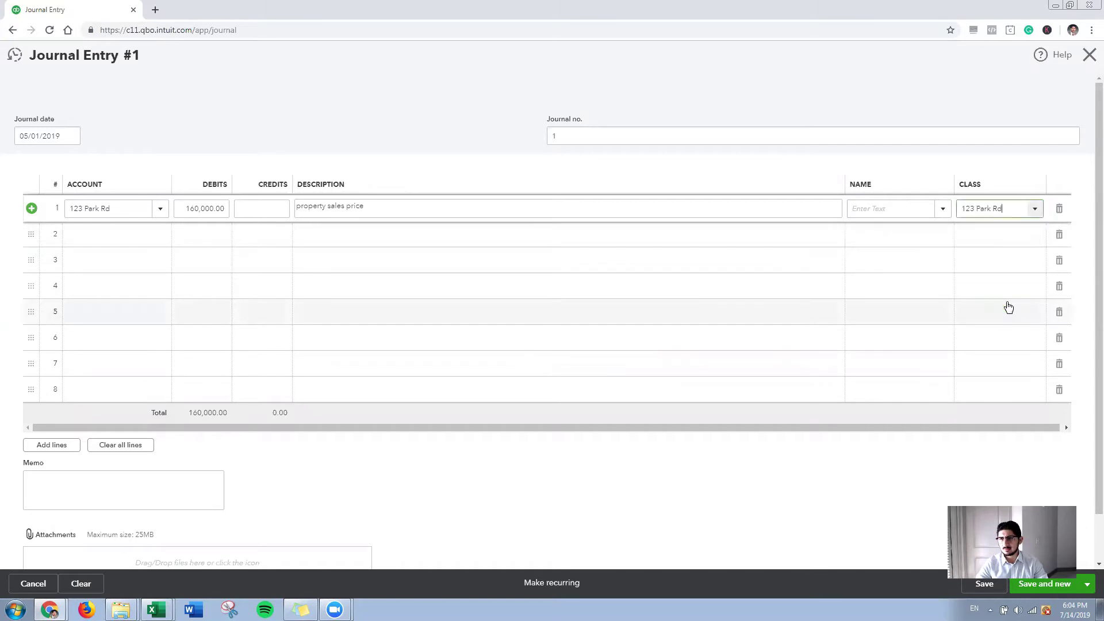
- Set journal line 2 to the property's fixed asset account with a debit of 900, following the Excel entry
click(122, 233)
key(alt+Tab)
key(alt+Tab)
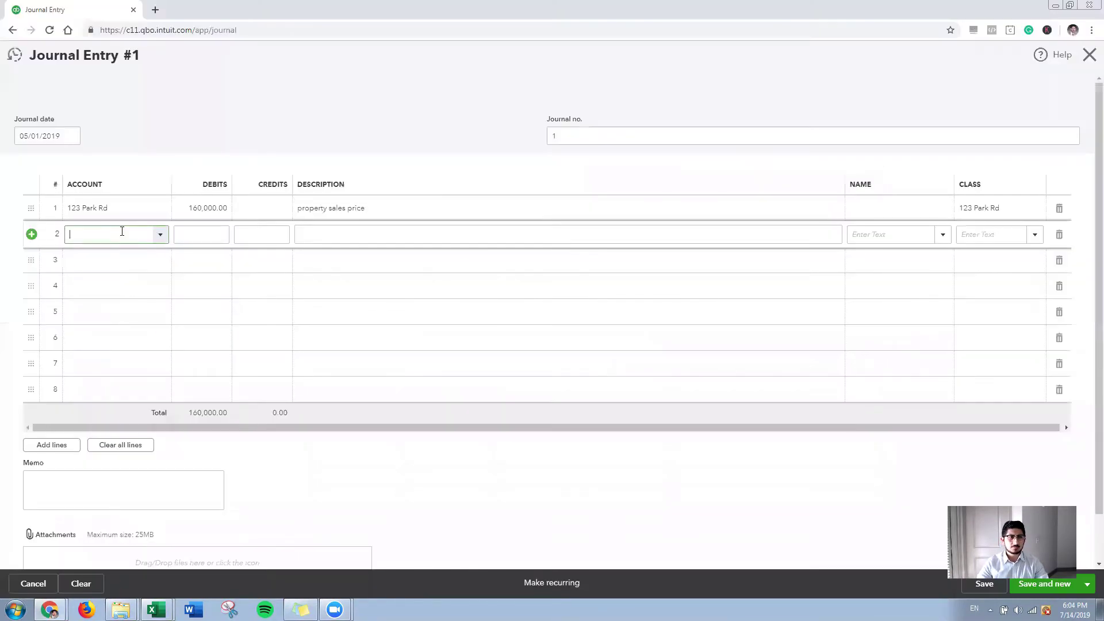
text(123 Park Rd)
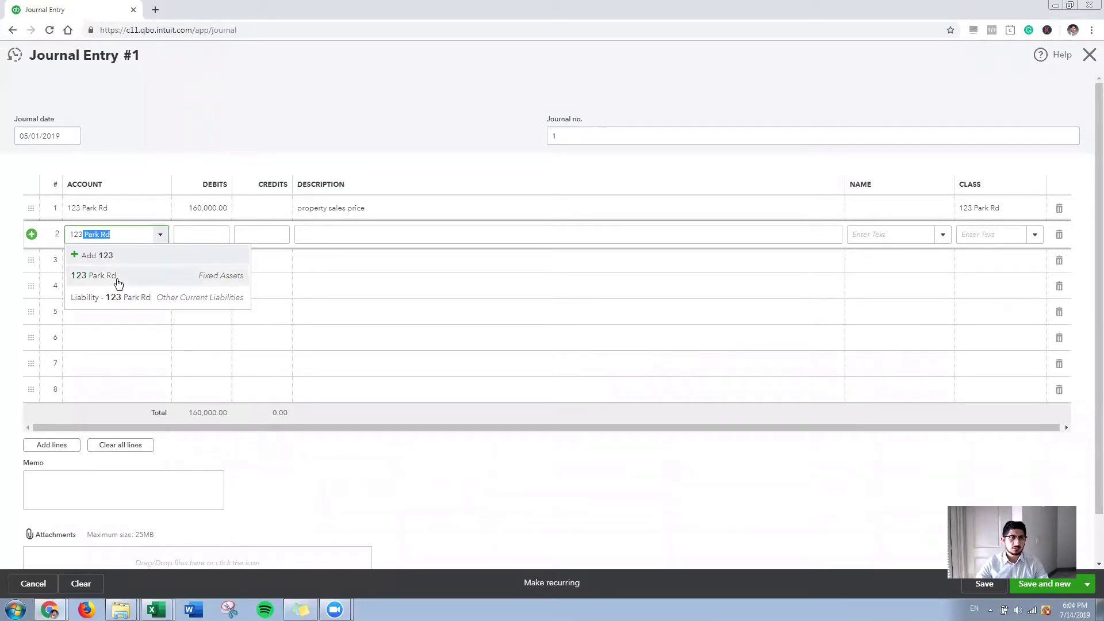
click(116, 284)
key(alt+Tab)
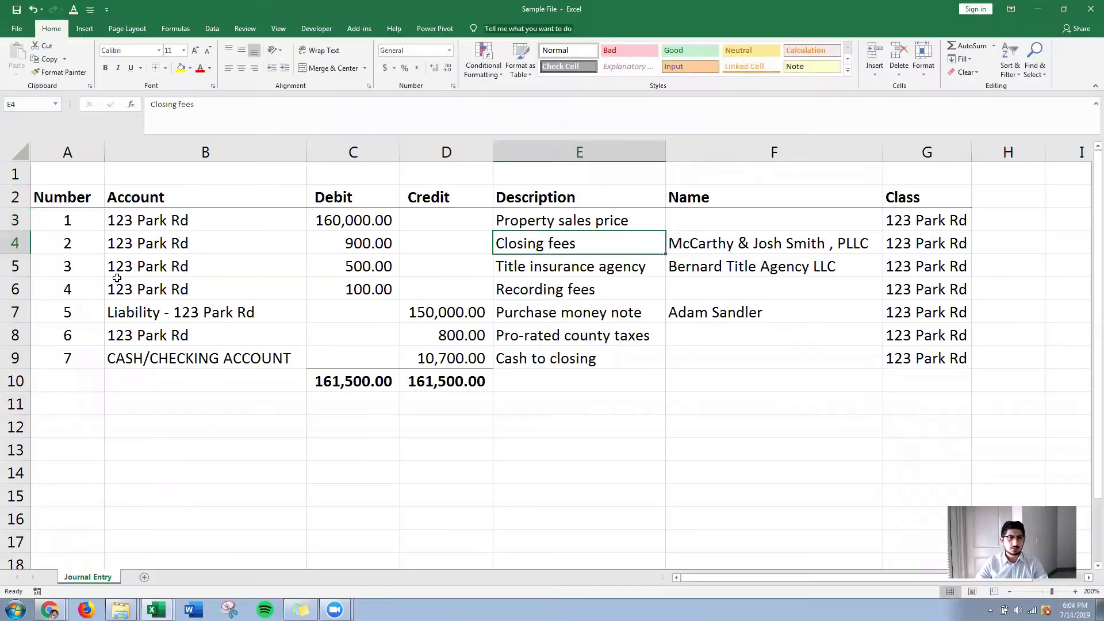
key(alt+Tab)
click(201, 235)
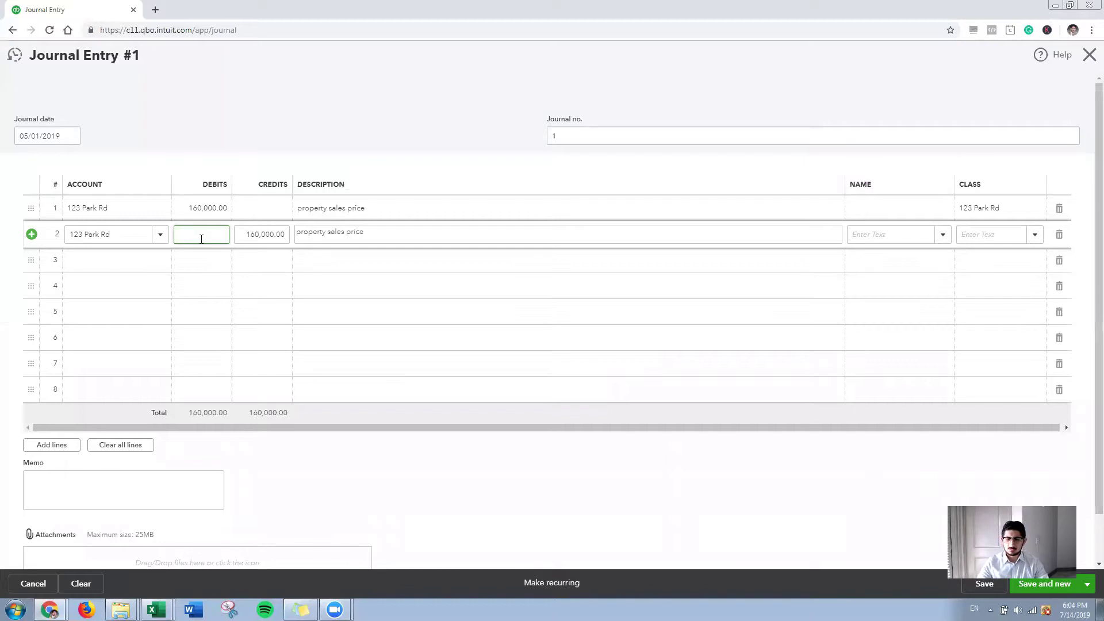
text(900)
key(Tab)
key(Tab)
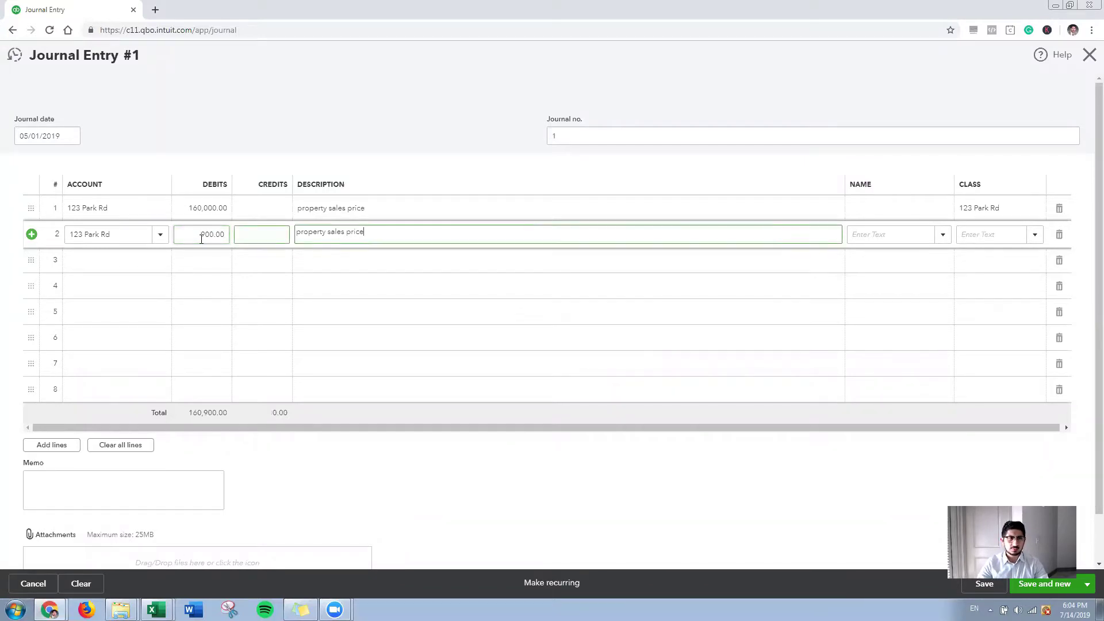
- Replace line 2's prefilled description with "Closing fees", as in the Excel entry
drag(364, 232, 297, 233)
key(BackSpace)
key(alt+Tab)
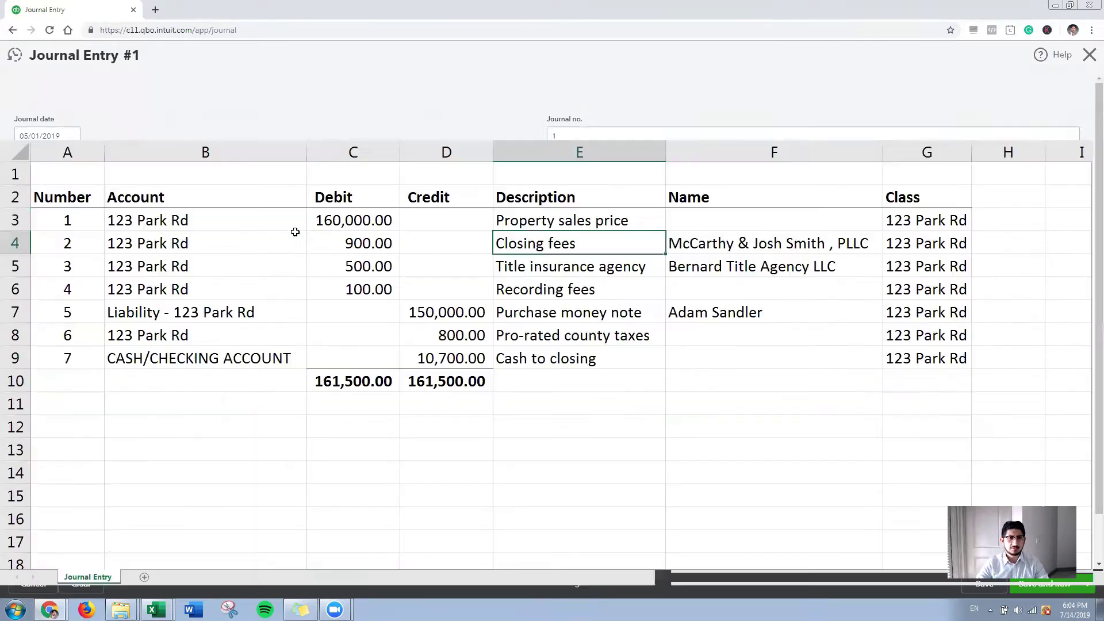
key(alt+Tab)
text(Closing fees)
key(Tab)
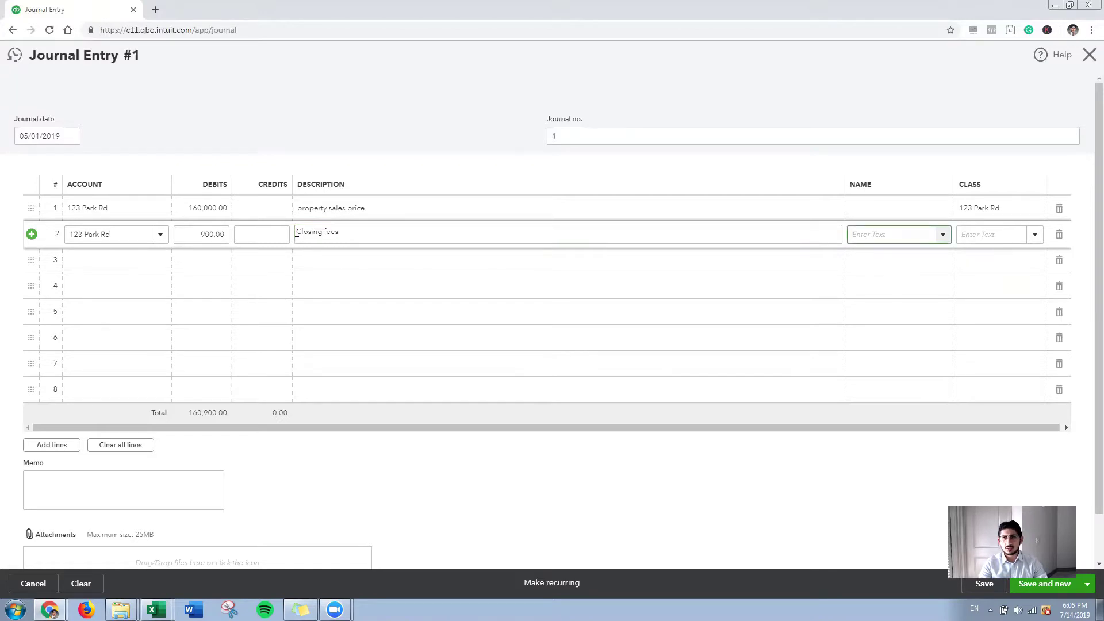
key(alt+Tab)
key(alt+Tab)
text(McCarthy)
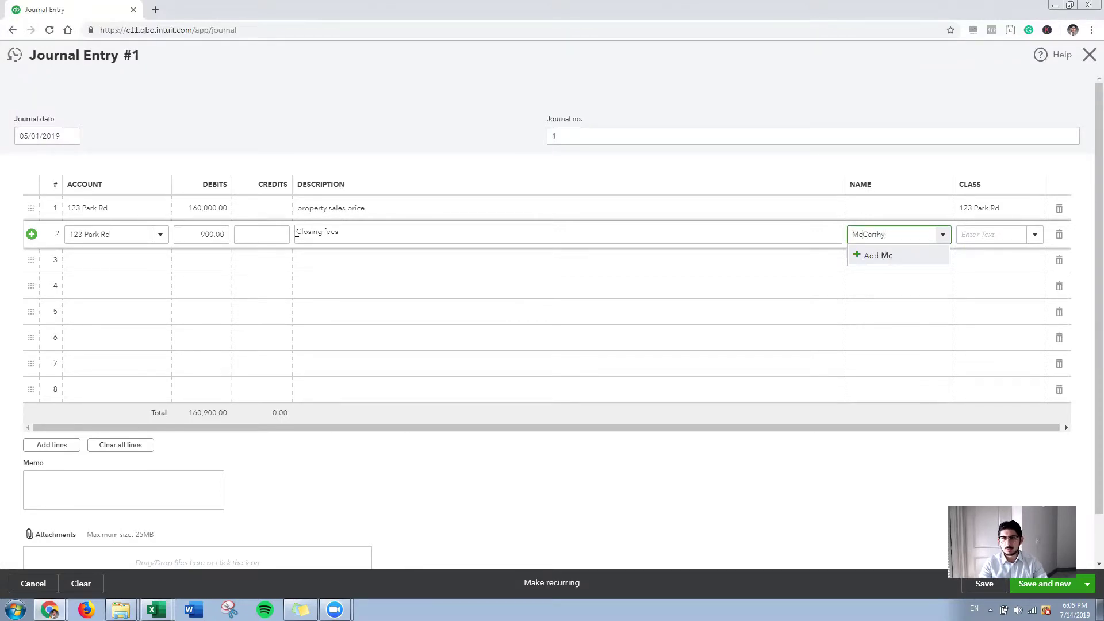
key(alt+Tab)
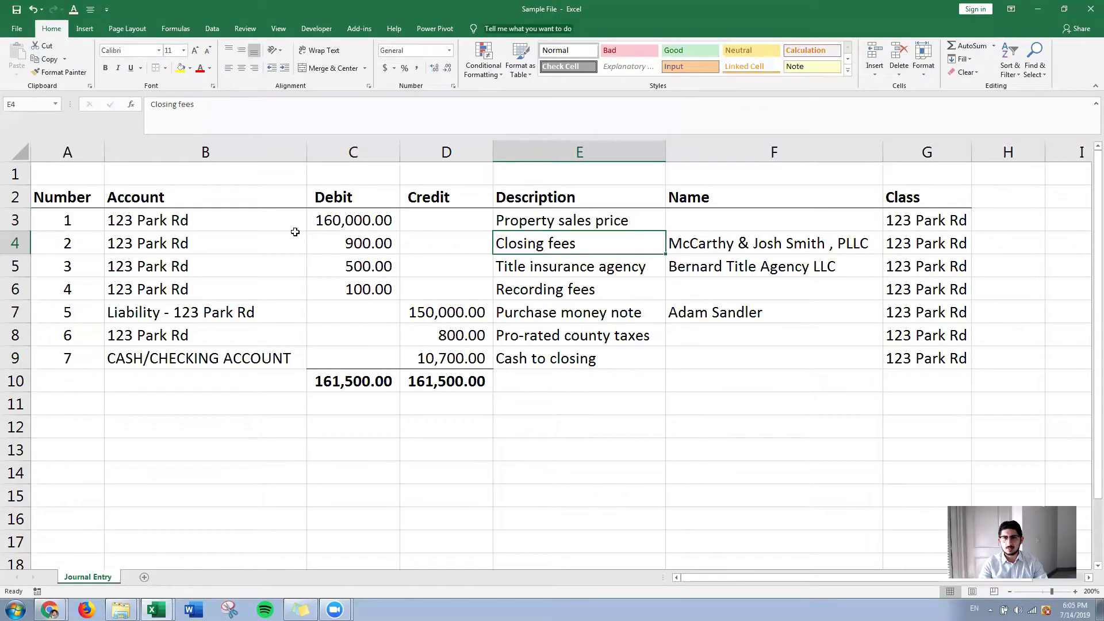
key(alt+Tab)
text(& Josh)
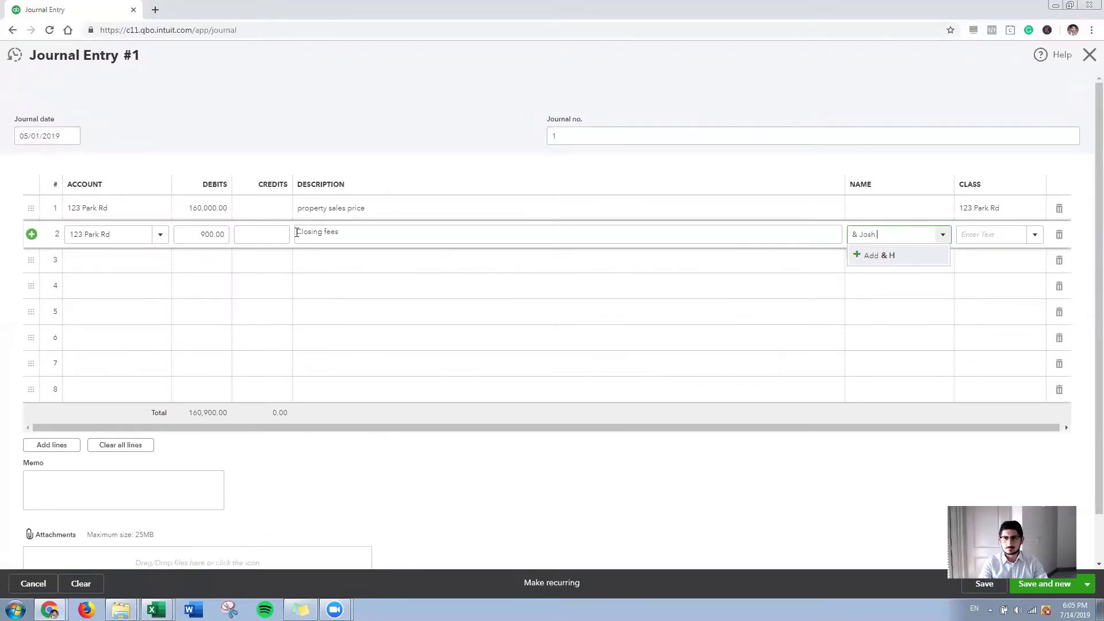
key(alt+Tab)
key(alt+Tab)
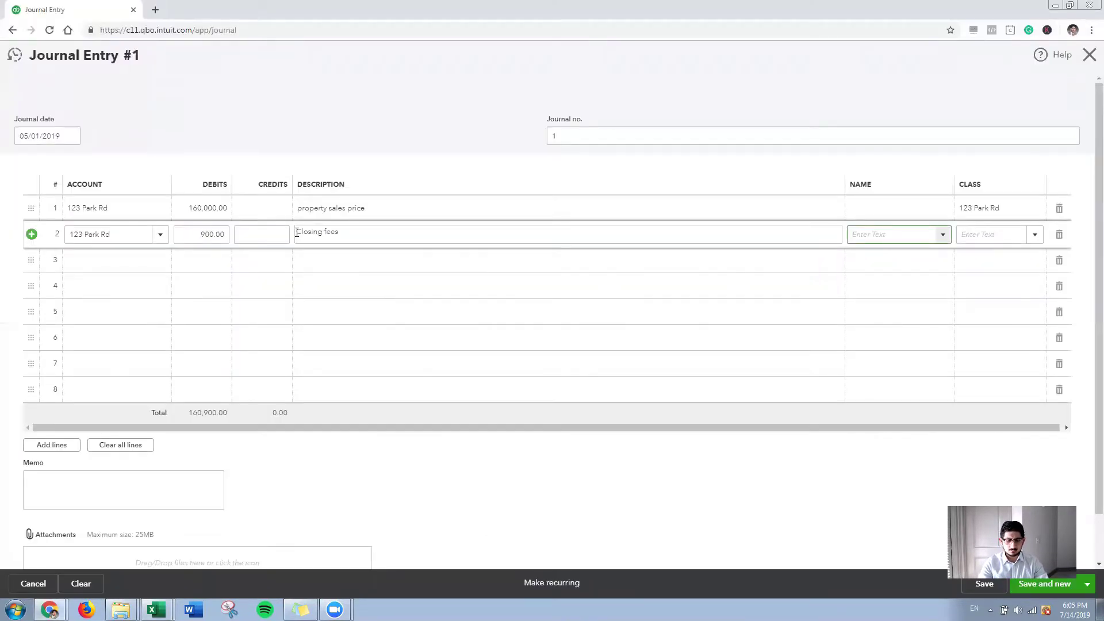
- Add McCarthy & Josh Smith, PLLC as a new vendor in line 2's name field and save it
text(Mc)
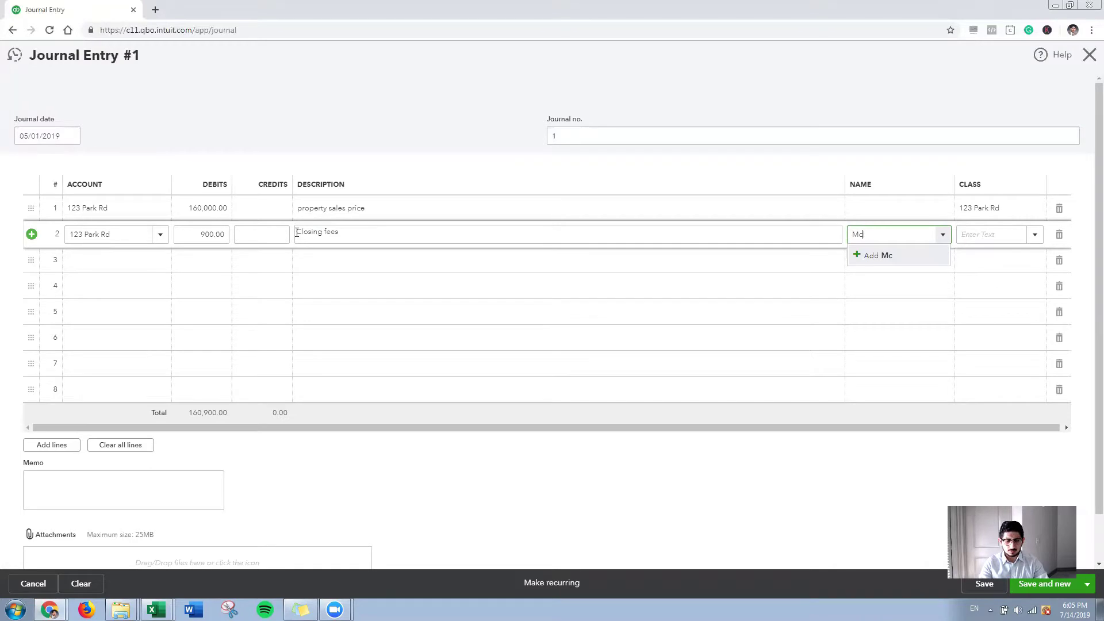
text(Carthy & Josh Smith)
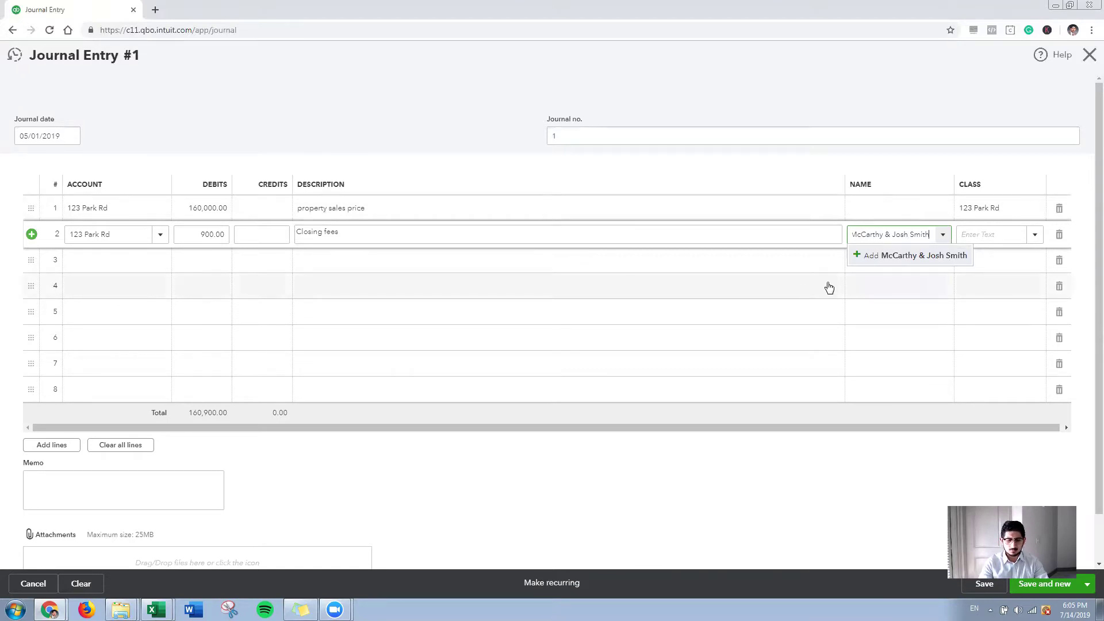
text(, PLLC)
click(856, 258)
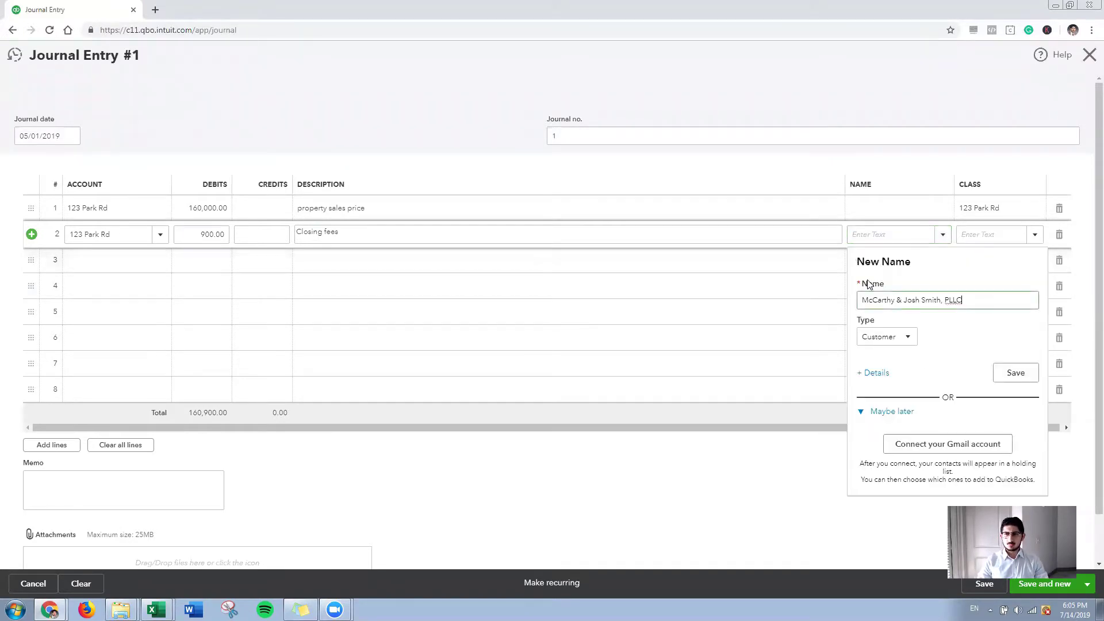
click(906, 338)
click(896, 374)
click(1014, 373)
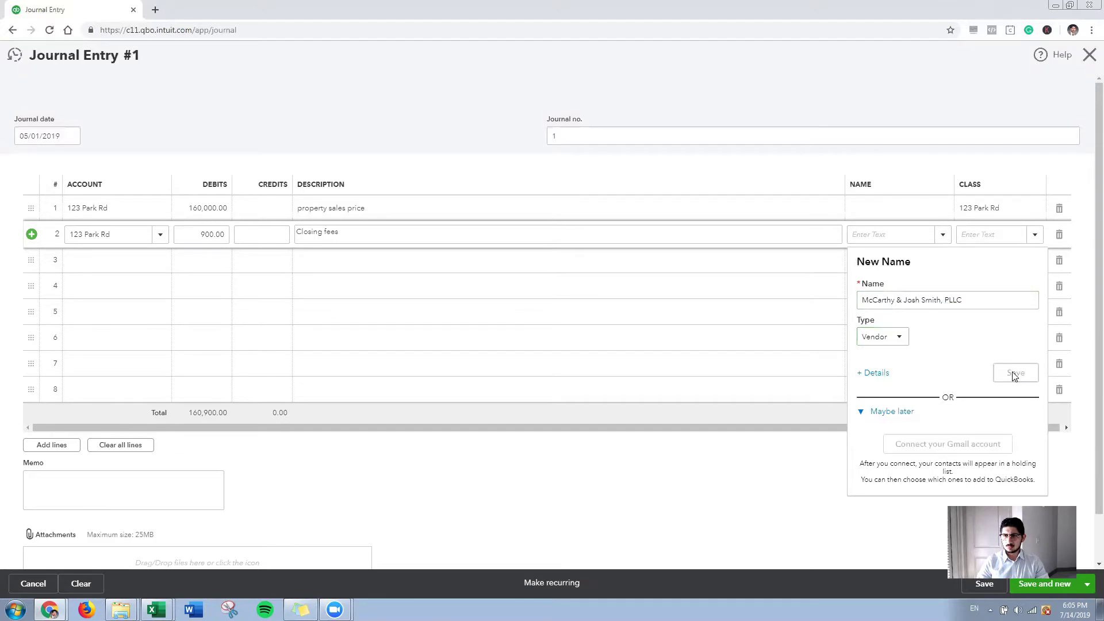
- Assign the existing property class to journal line 2
click(985, 234)
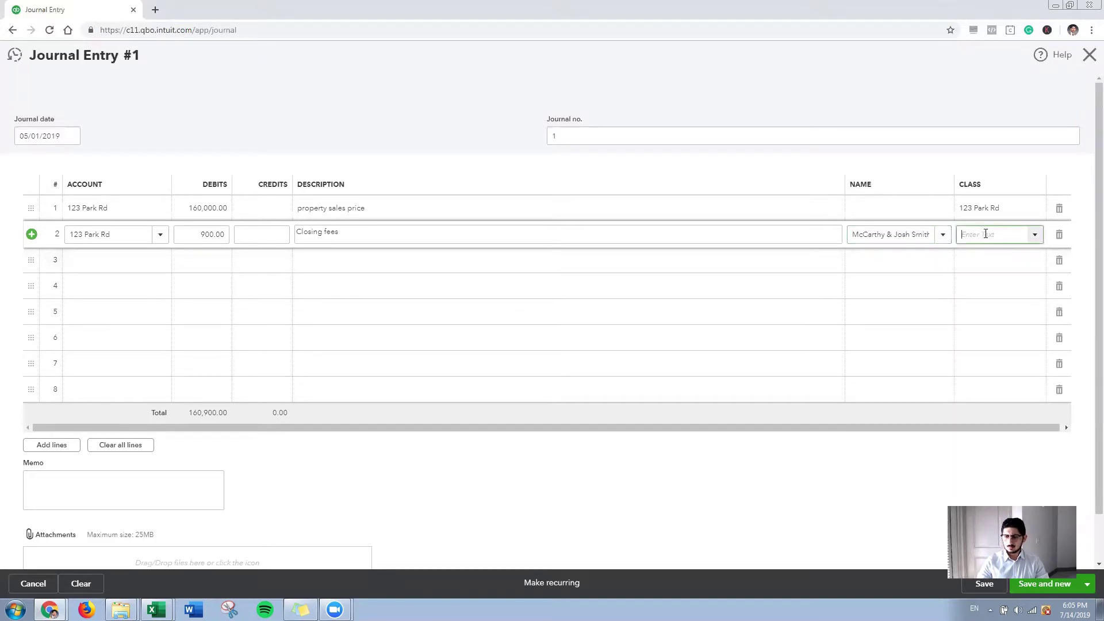
text(123 Park Rd)
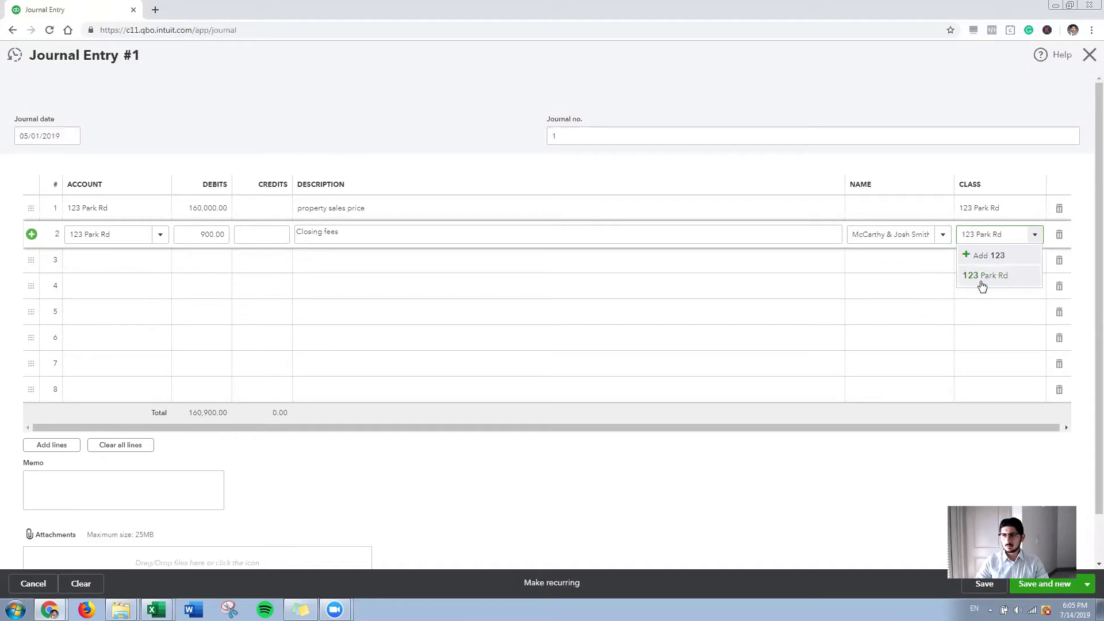
click(981, 276)
- Set journal line 3 to the property's fixed asset account with a debit of 500, following the Excel entry
click(104, 259)
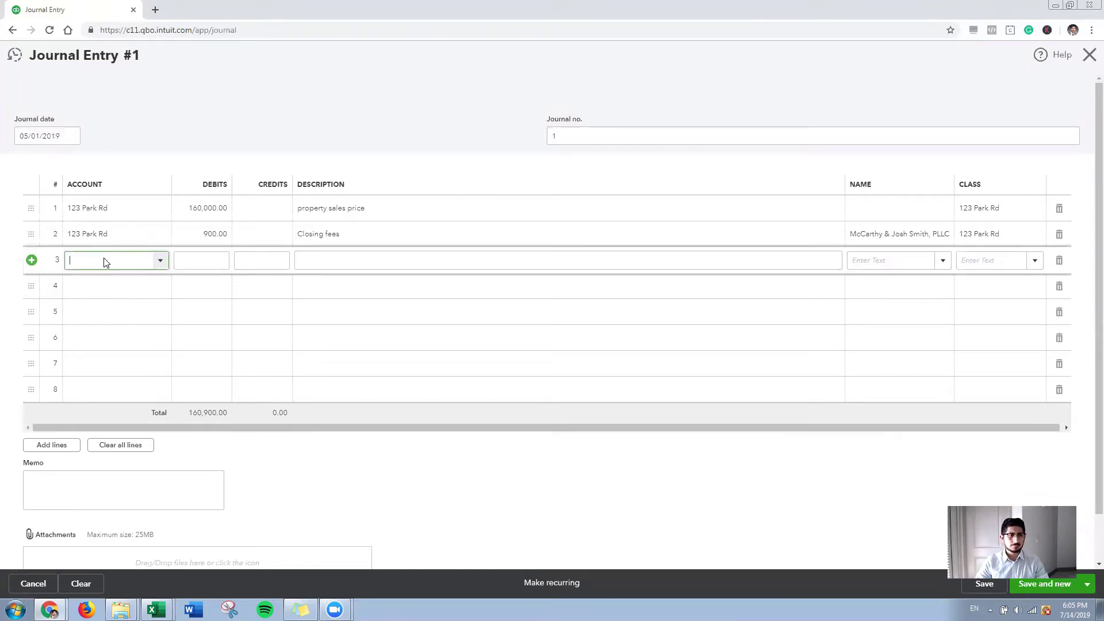
key(alt+Tab)
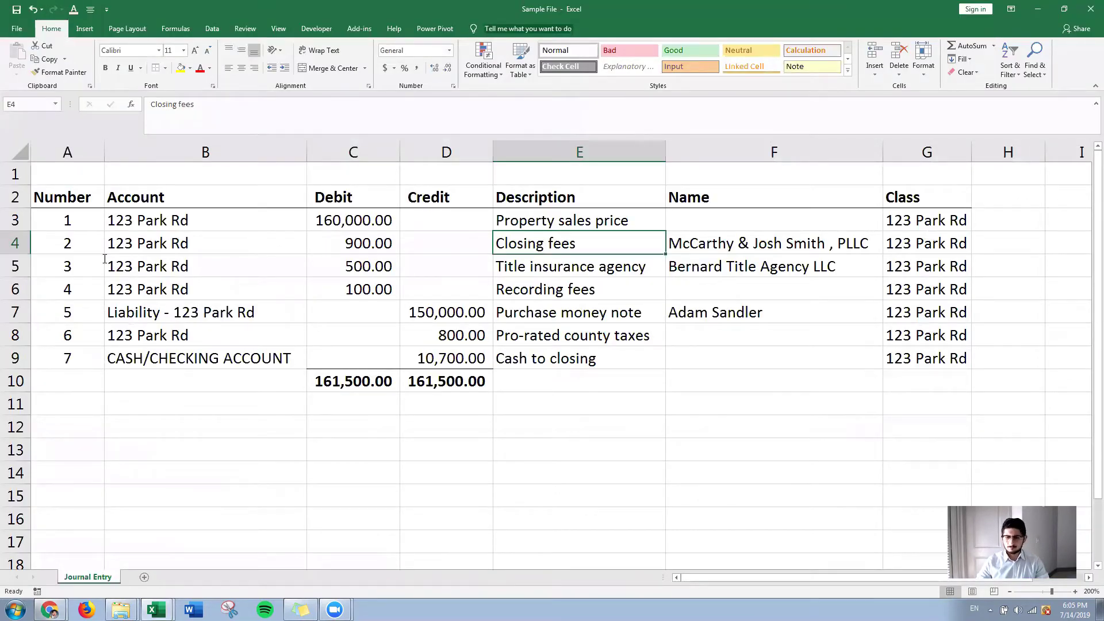
key(alt+Tab)
text(123)
key(Tab)
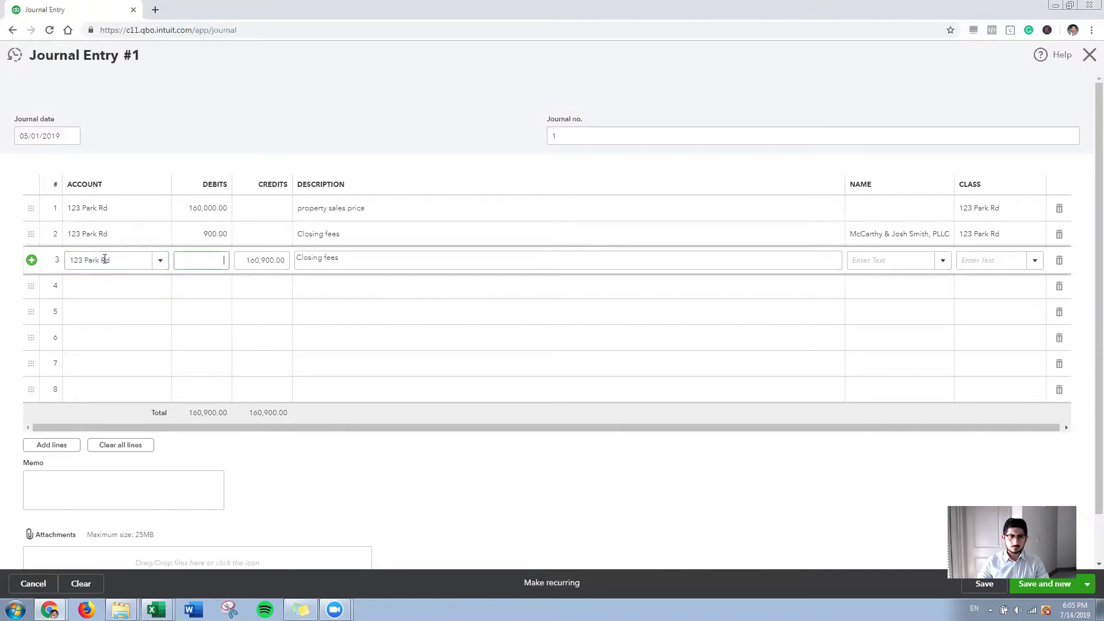
key(Tab)
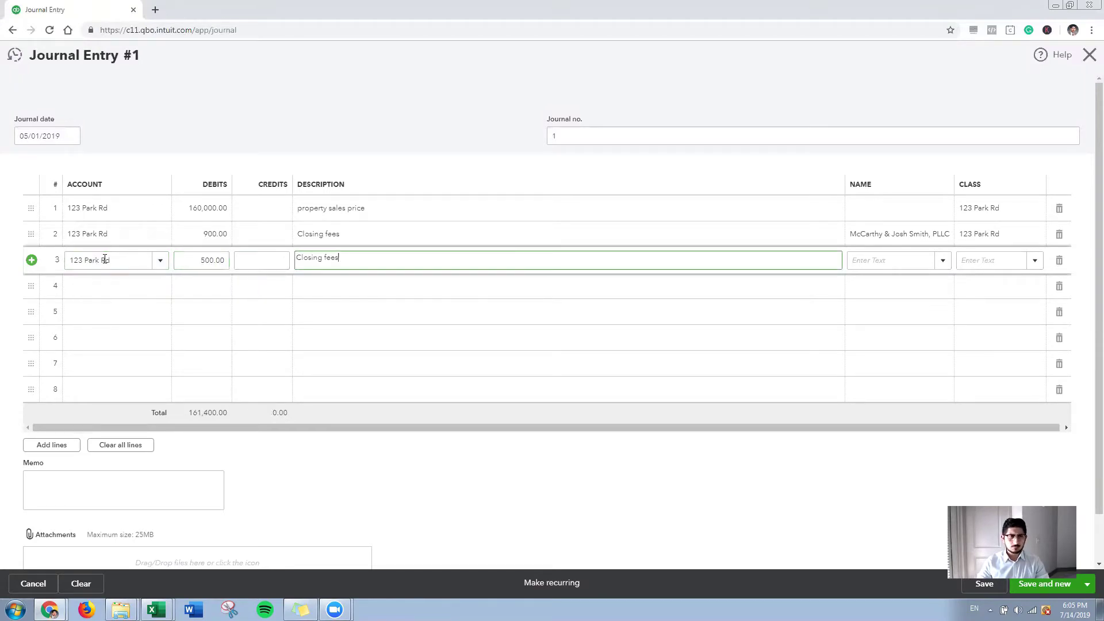
- Replace line 3's prefilled description with "Title insurance agency", as in the Excel entry
key(alt+Tab)
key(alt+Tab)
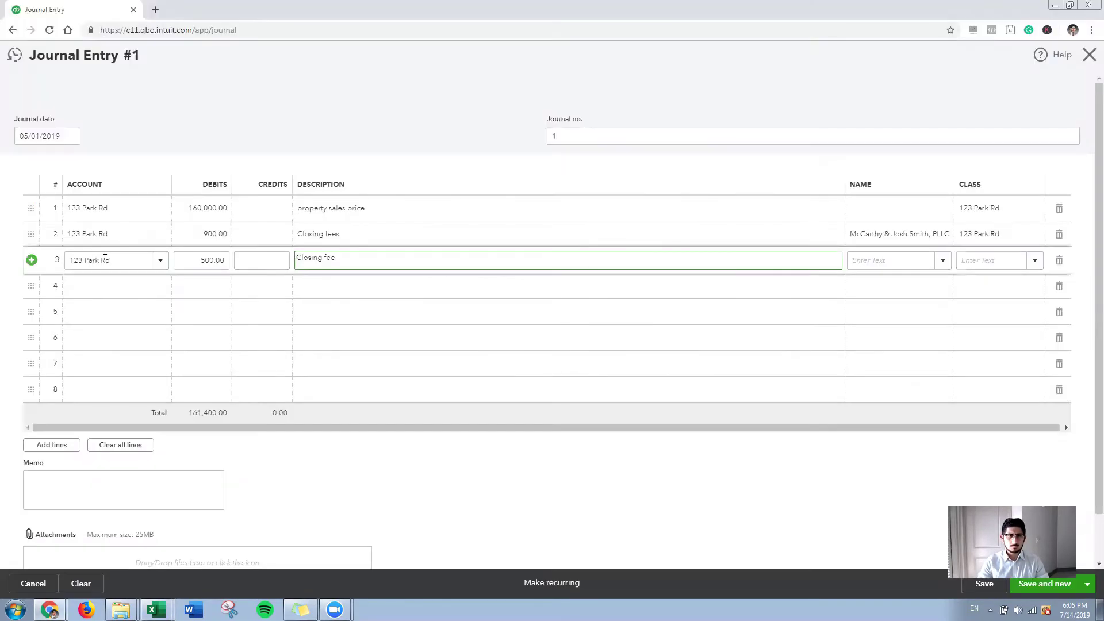
key(BackSpace)
key(BackSpace)
key(BackSpace)
key(BackSpace)
key(BackSpace)
key(BackSpace)
key(BackSpace)
text(T)
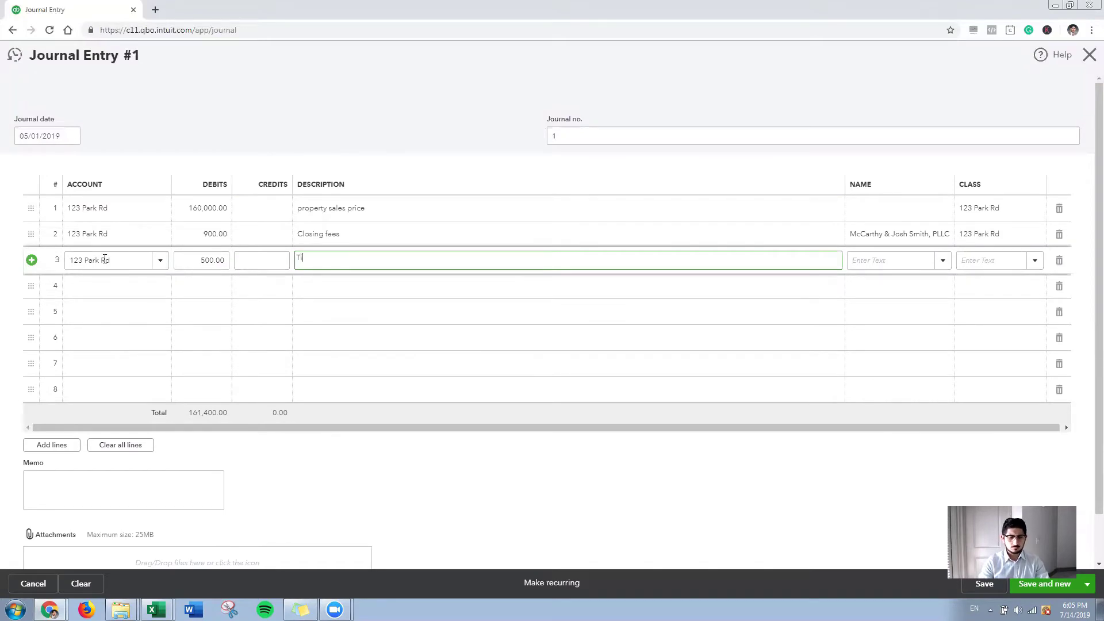
text(itle insurance agency)
key(Tab)
- Assign the existing property class to journal line 3, as listed in the Excel entry
key(Tab)
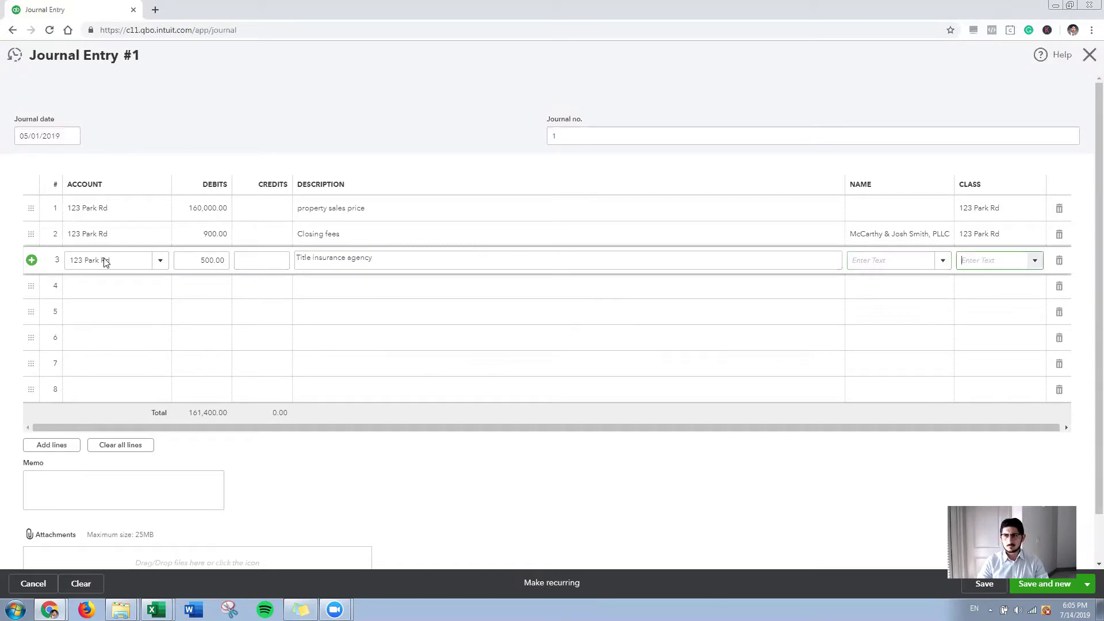
key(alt+Tab)
key(alt+Tab)
text(123)
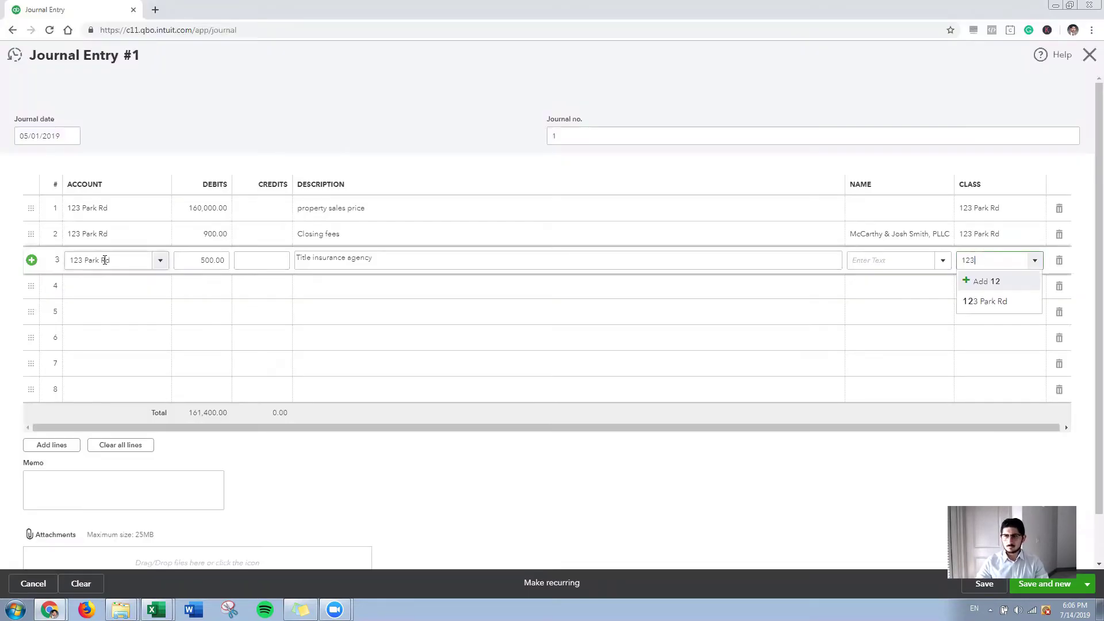
key(Tab)
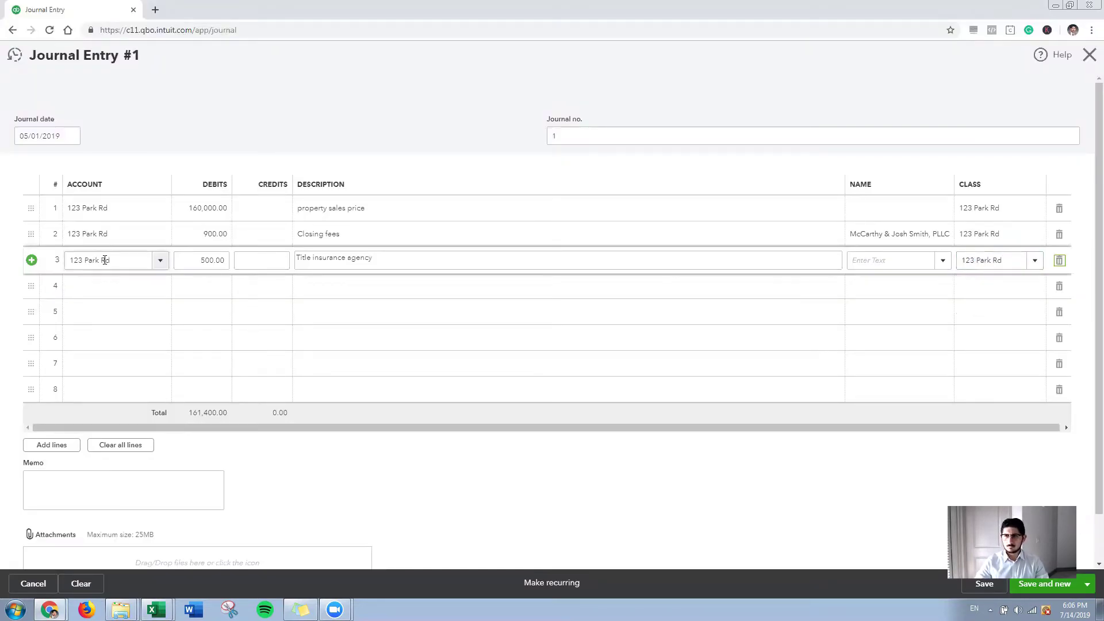
- Check line 3's name in Excel, add Bernard Title Agency as a new vendor in its name field and save it
key(alt+Tab)
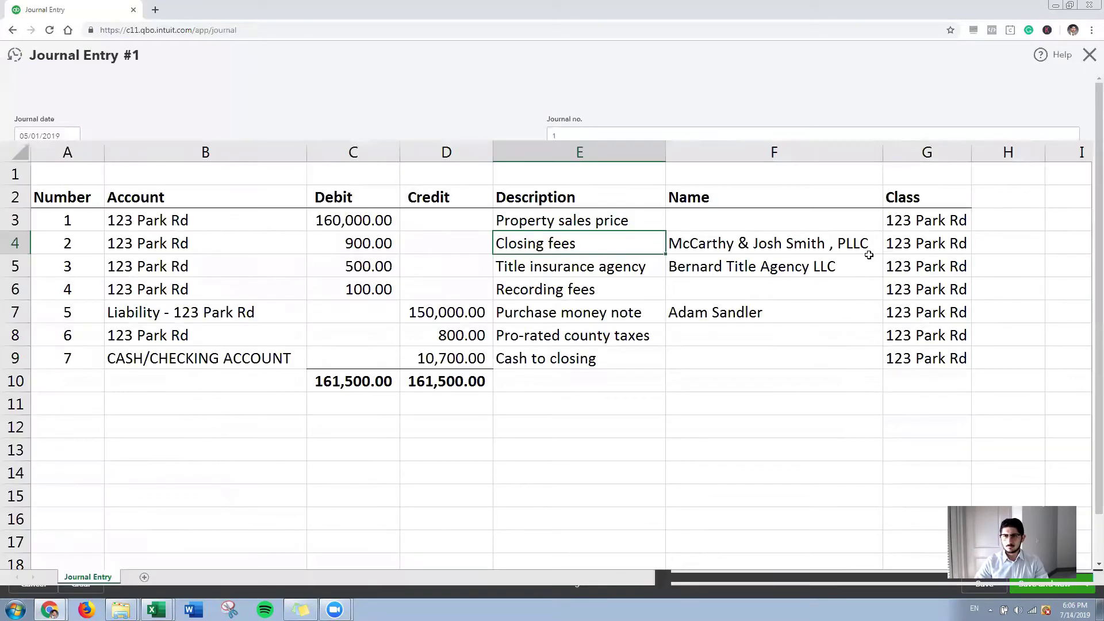
key(alt+Tab)
text(Ben)
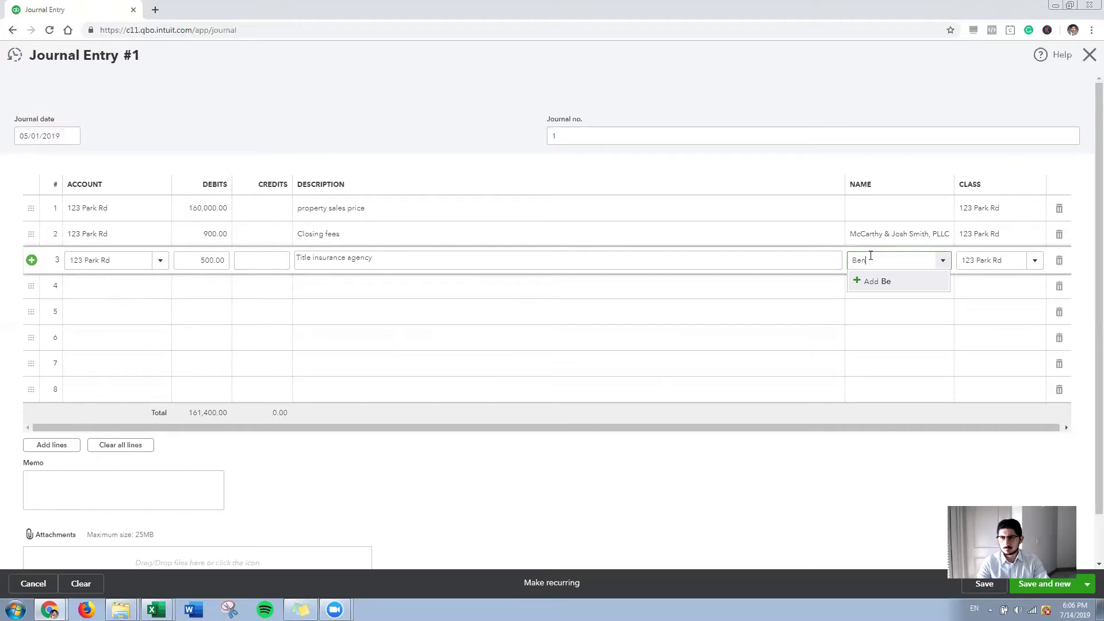
text(nard Ti)
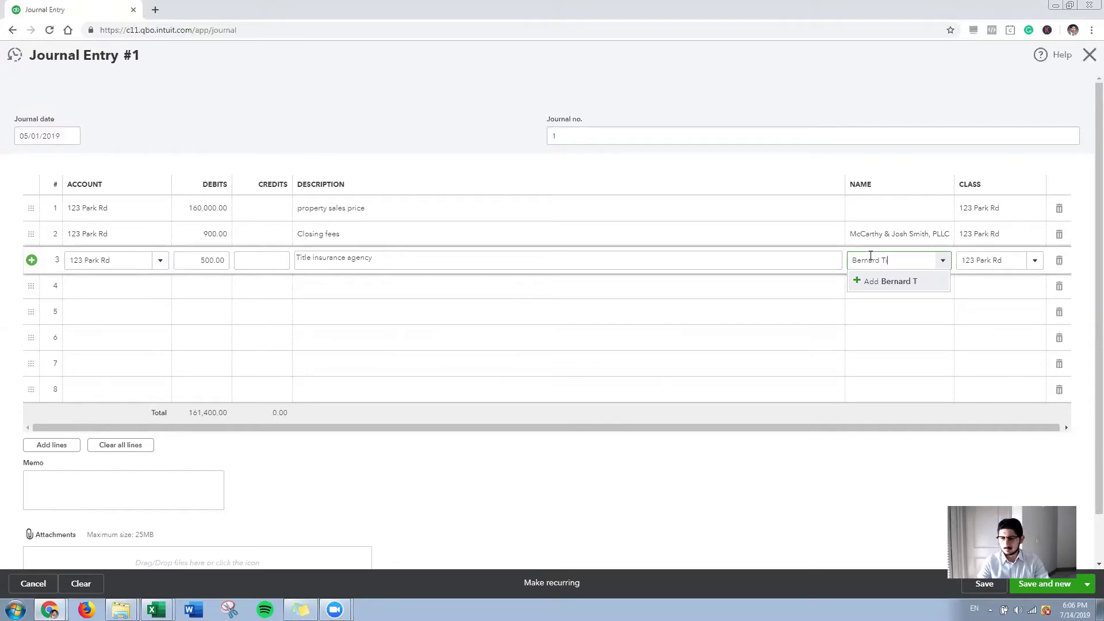
text(tle Agency)
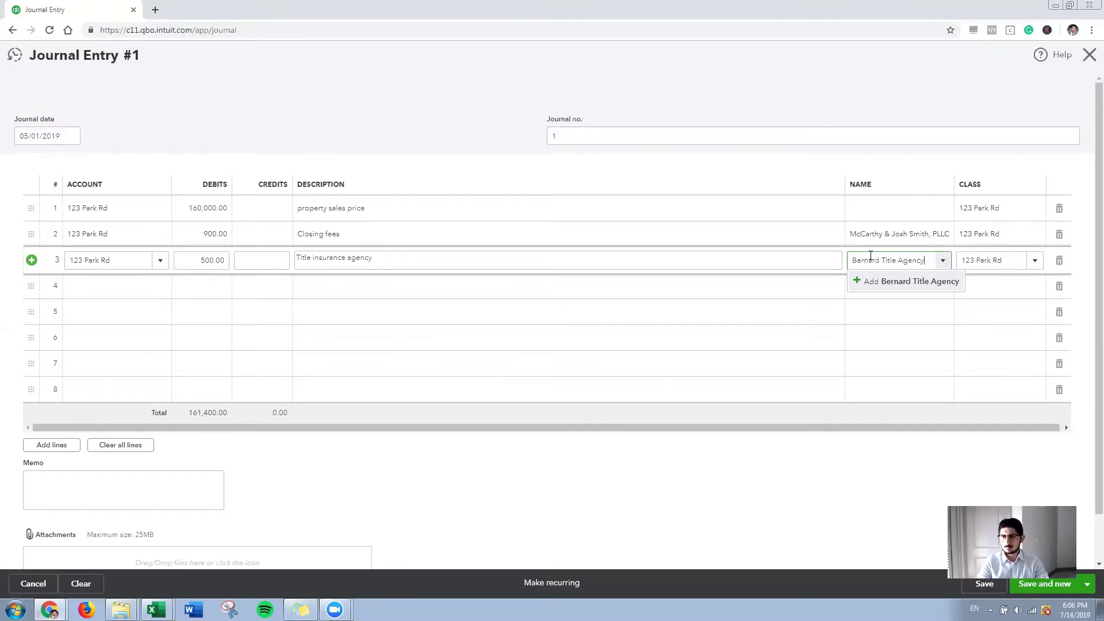
click(856, 281)
click(885, 362)
click(892, 399)
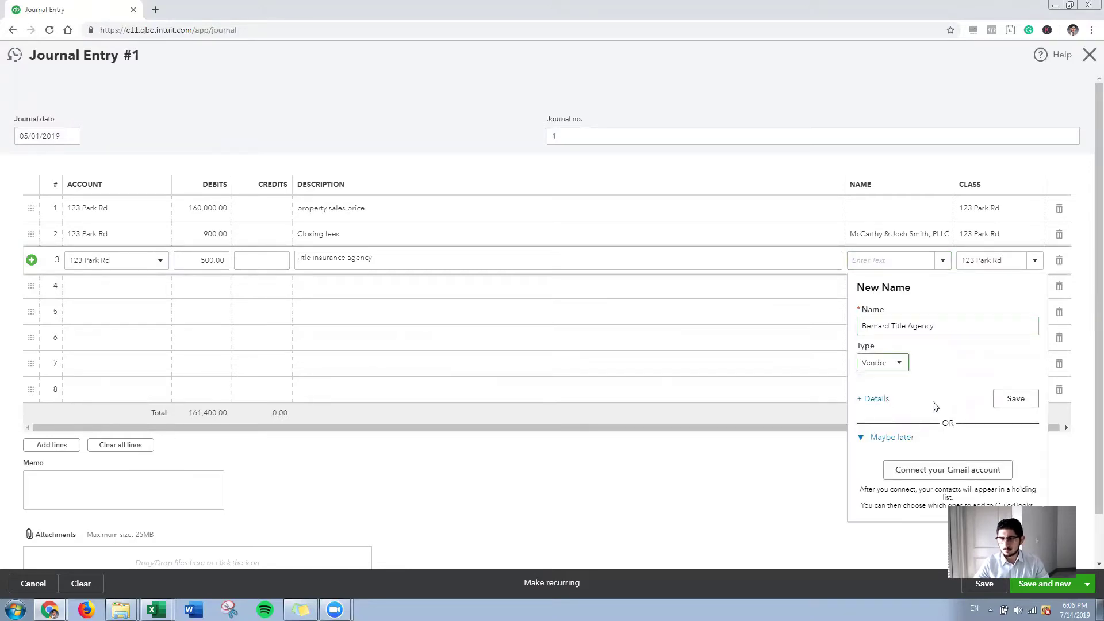
click(1006, 399)
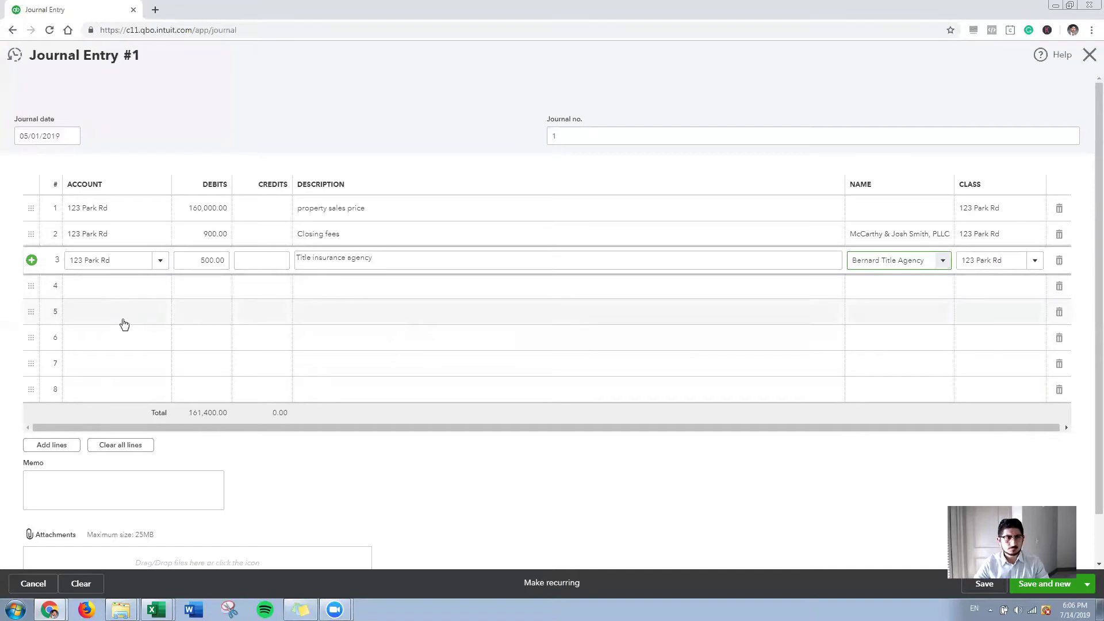
- Set journal line 4 to the property's fixed asset account with a debit of 100, following the Excel entry
click(112, 291)
key(alt+Tab)
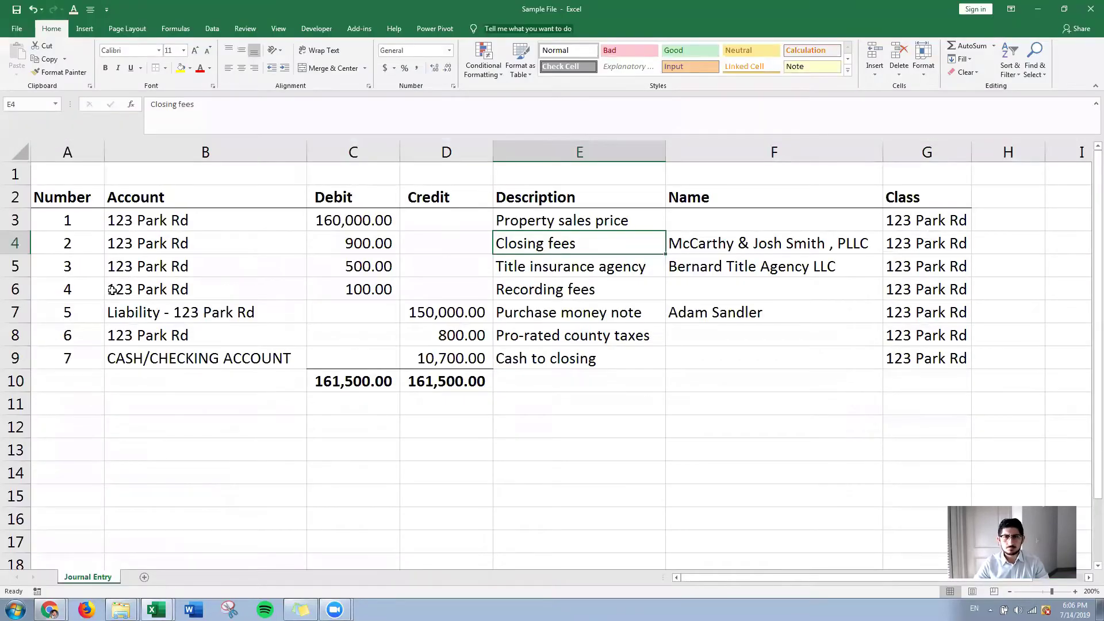
key(alt+Tab)
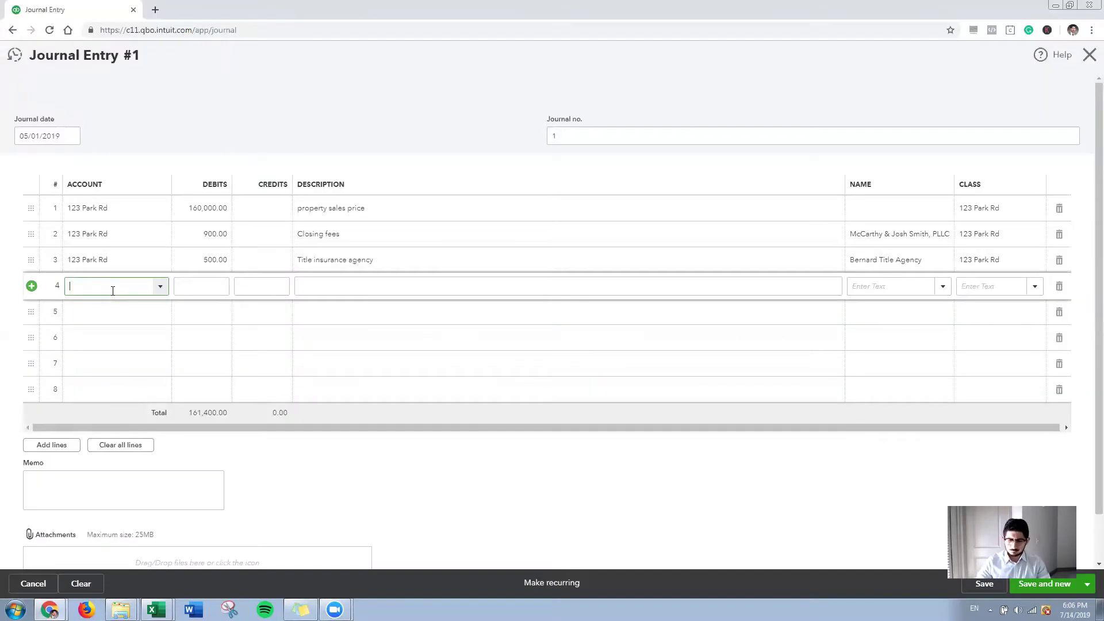
text(123 Park Rd)
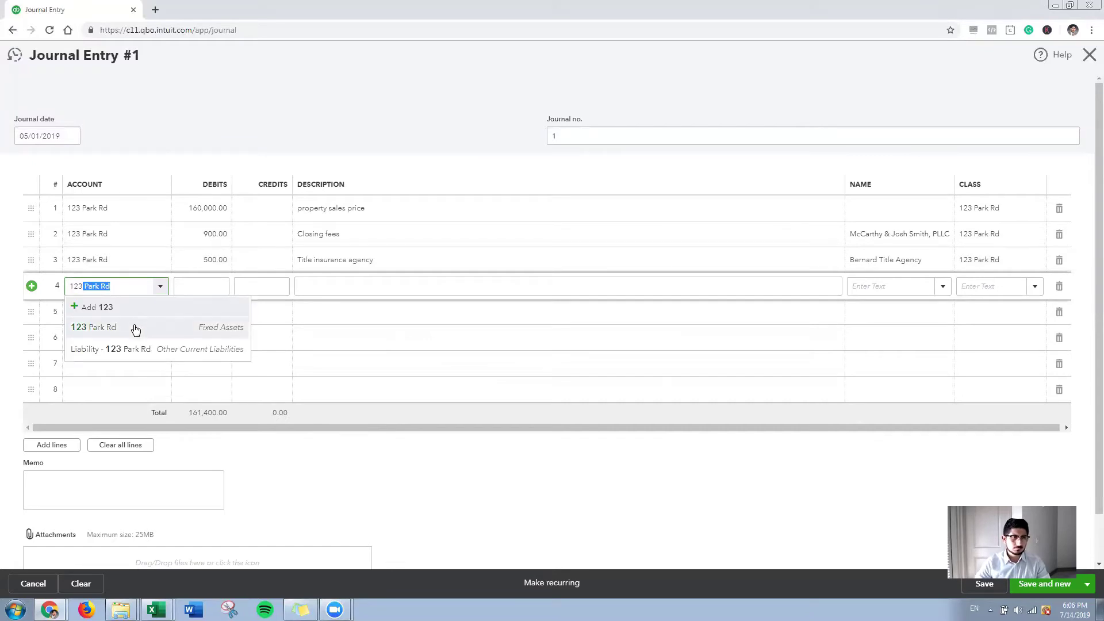
click(135, 328)
key(alt+Tab)
key(alt+Tab)
key(Tab)
text(100)
key(Tab)
key(Tab)
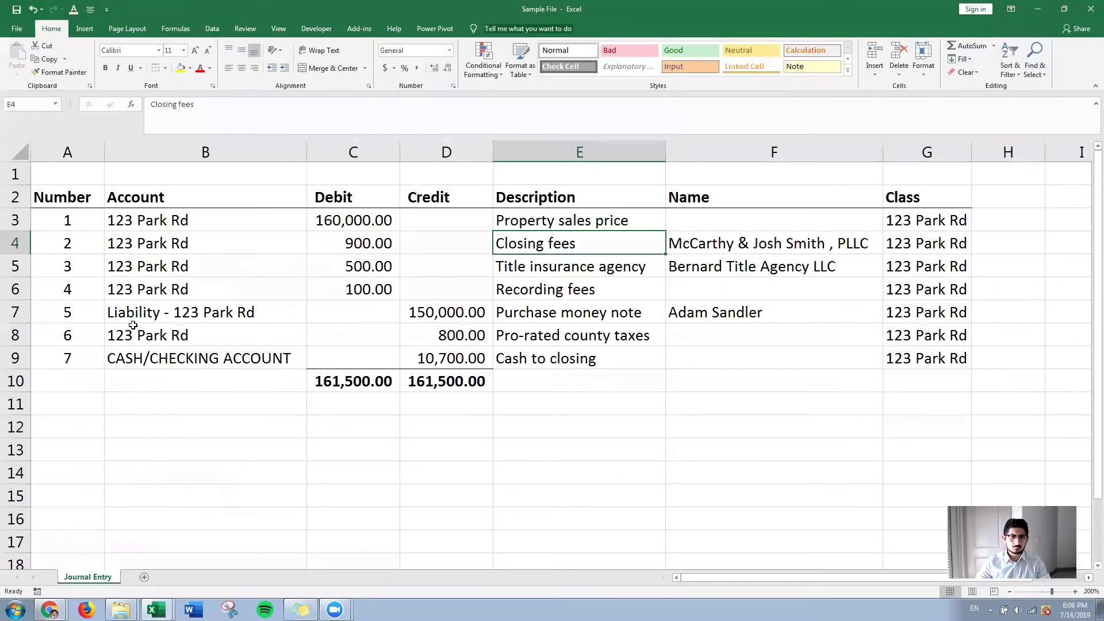
- Replace line 4's prefilled description with "Recording fees", as in the Excel entry
key(alt+Tab)
key(ctrl+a)
text(Re)
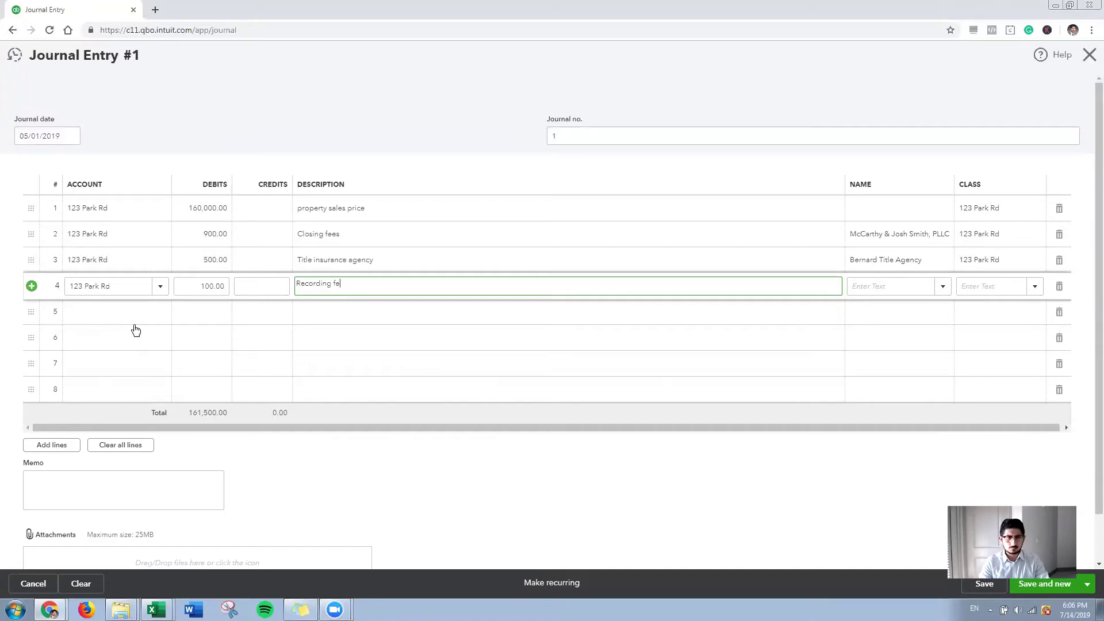
key(Tab)
- Leave line 4's name blank and assign it the existing property class, following the Excel entry
key(Tab)
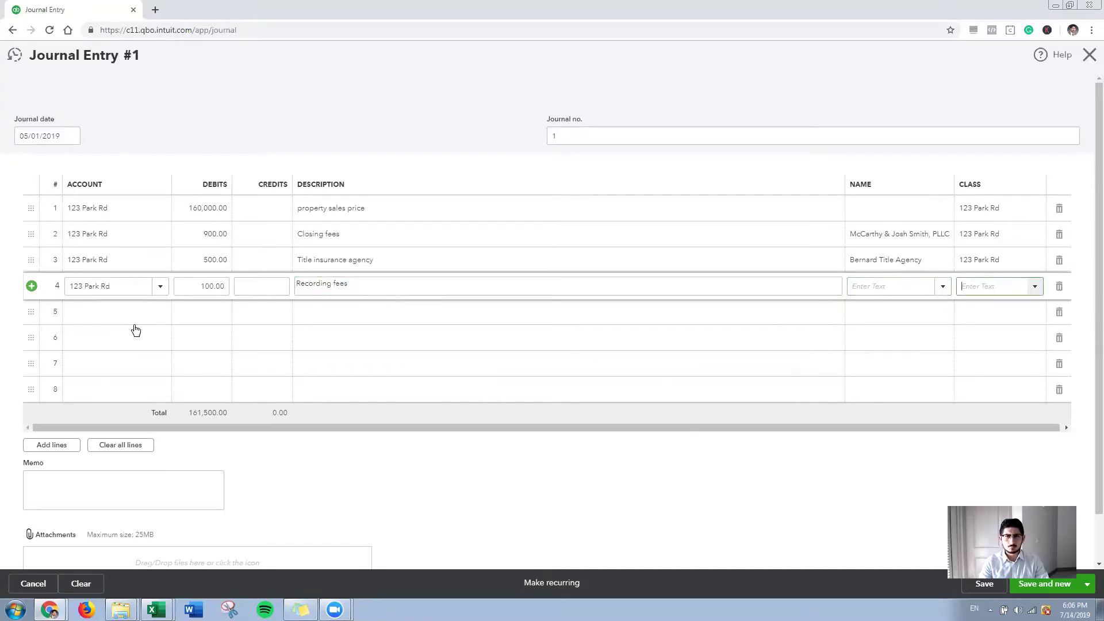
key(alt+Tab)
key(alt+Tab)
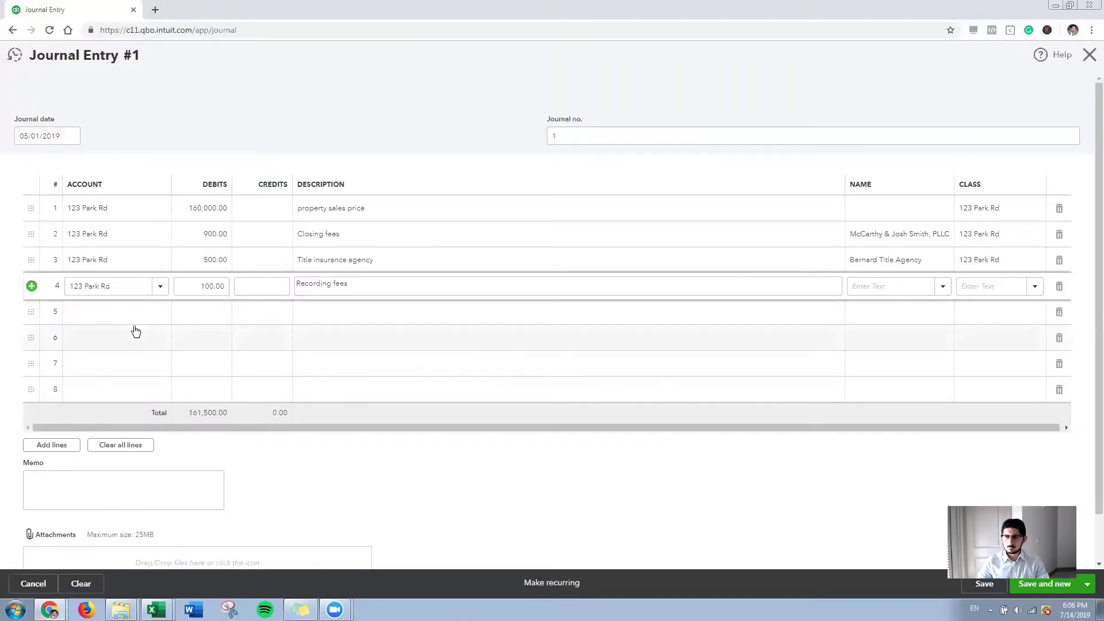
text(123 Park Rd)
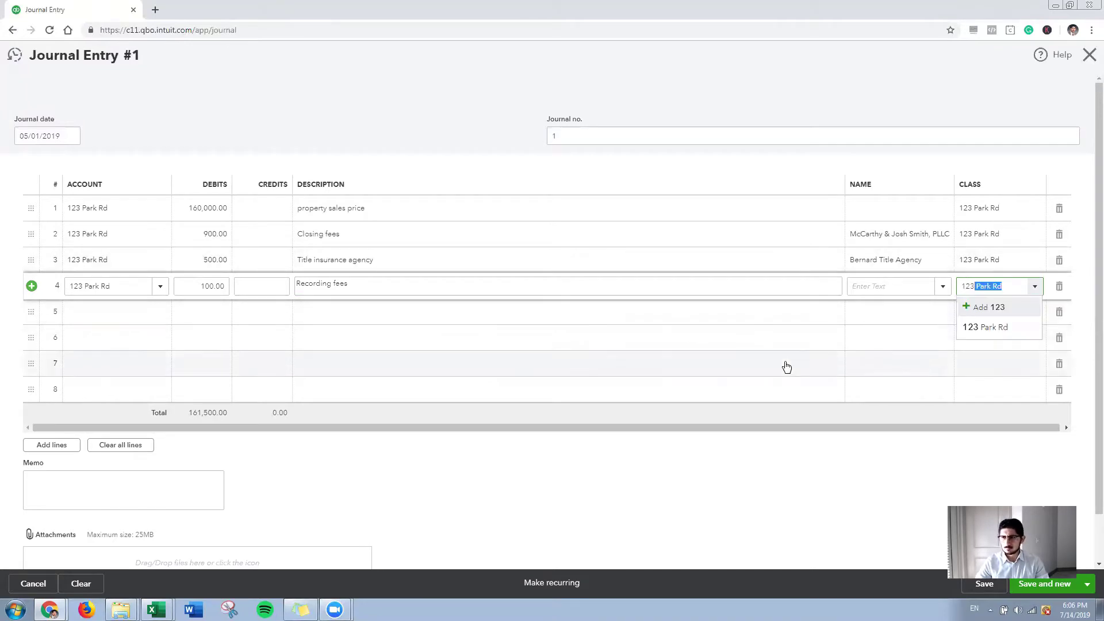
click(990, 327)
- Set journal line 5 to the property's liability account with a credit of 150,000, following the Excel entry
click(128, 309)
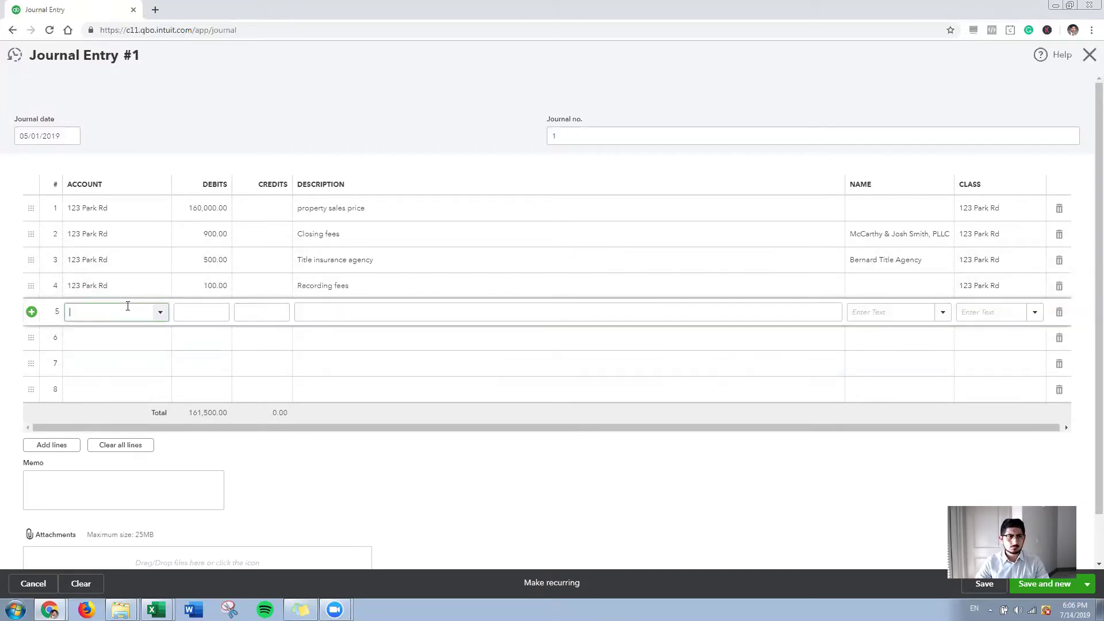
key(alt+Tab)
key(alt+Tab)
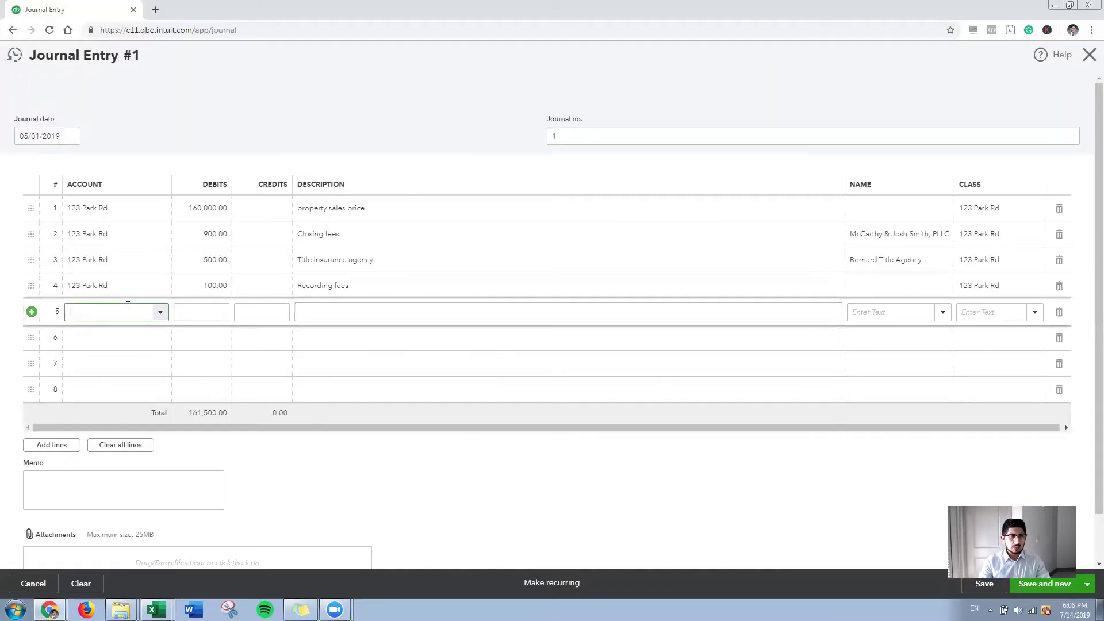
text(Liability - 123 Park Rd)
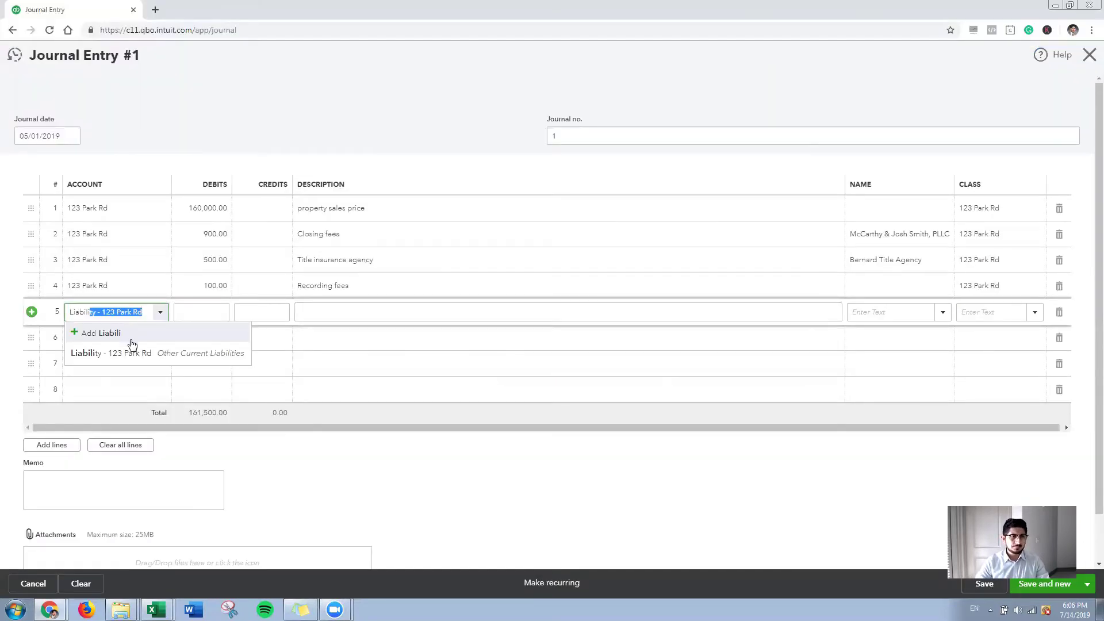
click(131, 354)
click(241, 311)
key(alt+Tab)
key(alt+Tab)
text(150,000)
key(Tab)
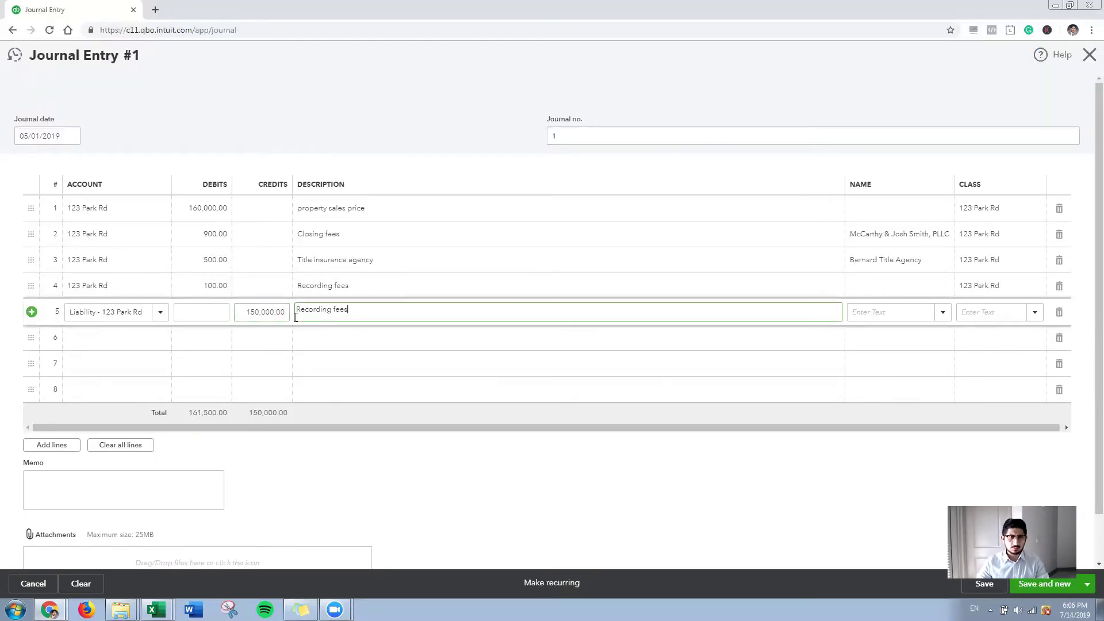
- Replace line 5's prefilled description with "purchase money note", as in the Excel entry
key(alt+Tab)
key(alt+Tab)
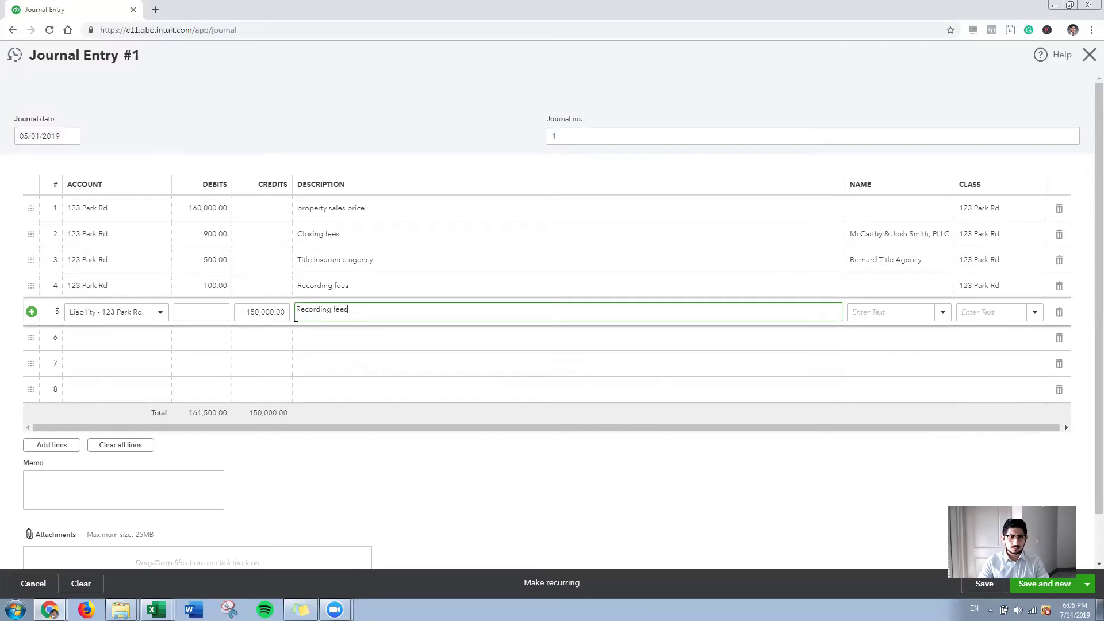
key(ctrl+a)
key(BackSpace)
key(alt+Tab)
key(alt+Tab)
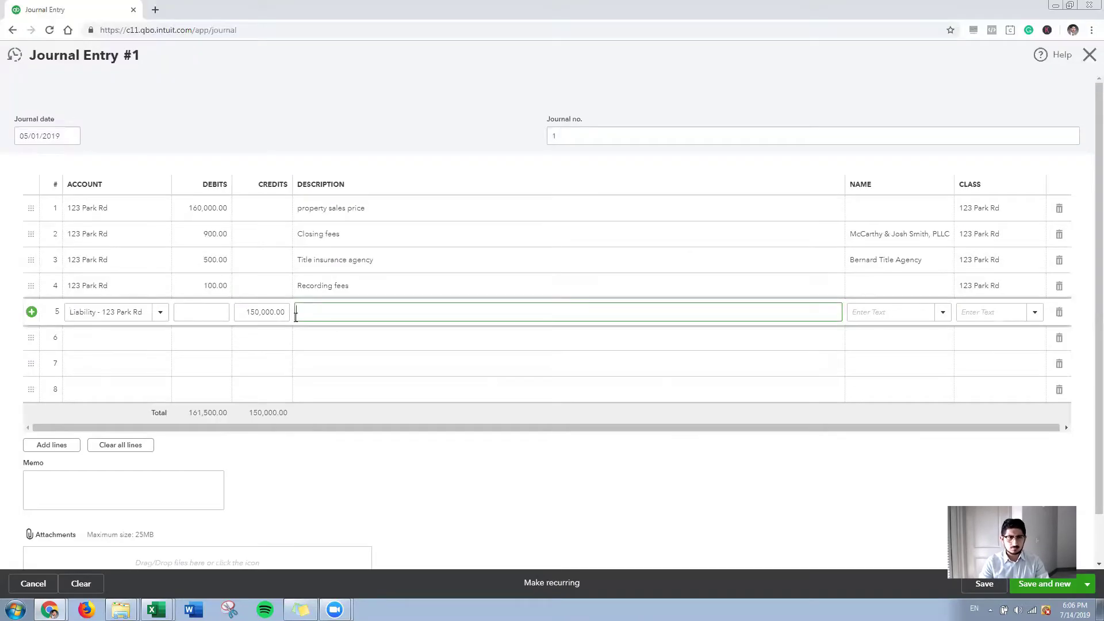
text(purchase money note)
- Add the person named in the fifth Excel row as a new vendor in line 5's name field
key(Tab)
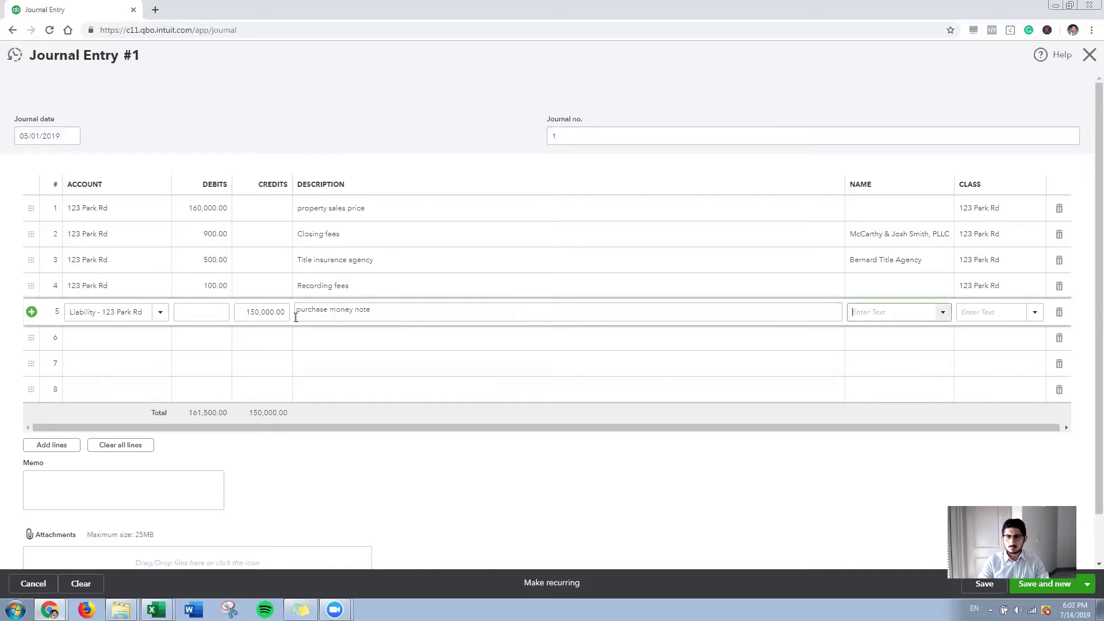
text(Adam Sandle)
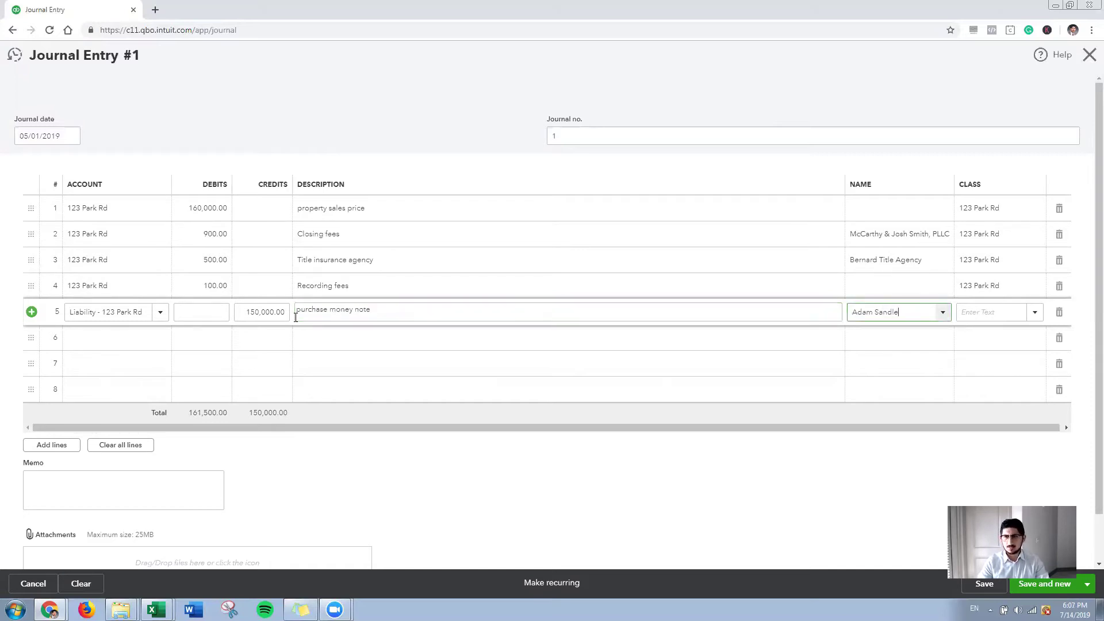
text(r)
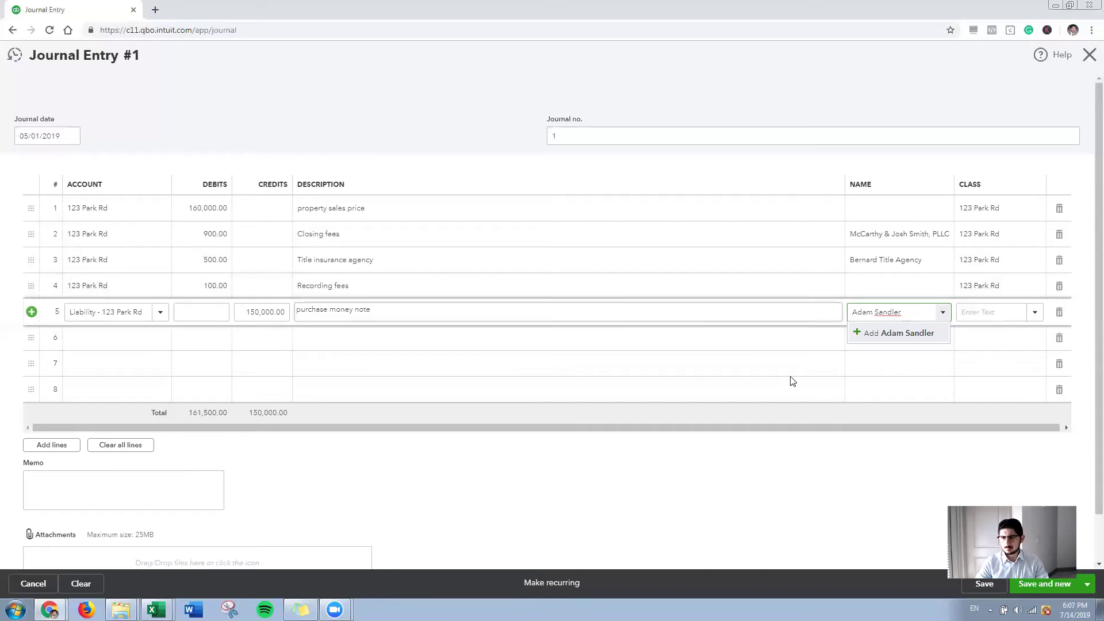
click(857, 335)
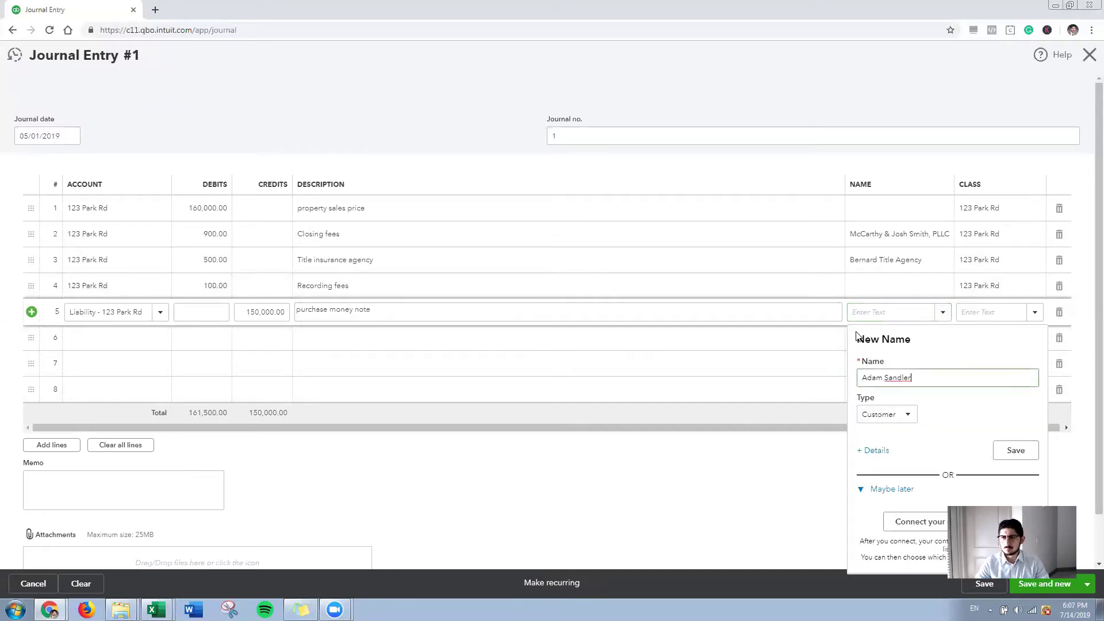
click(915, 423)
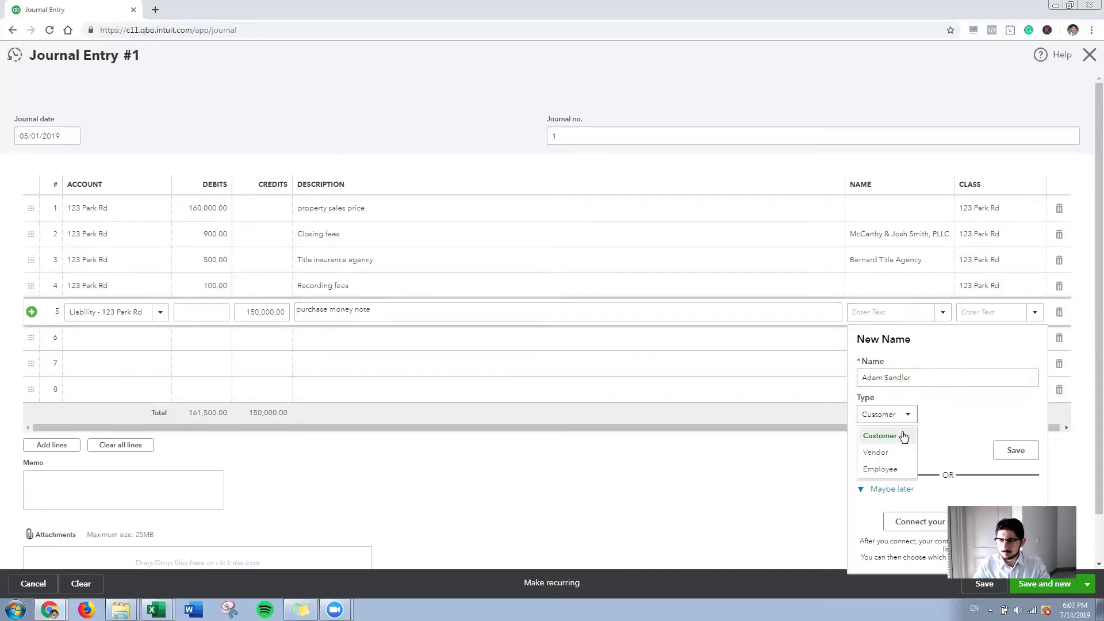
click(897, 452)
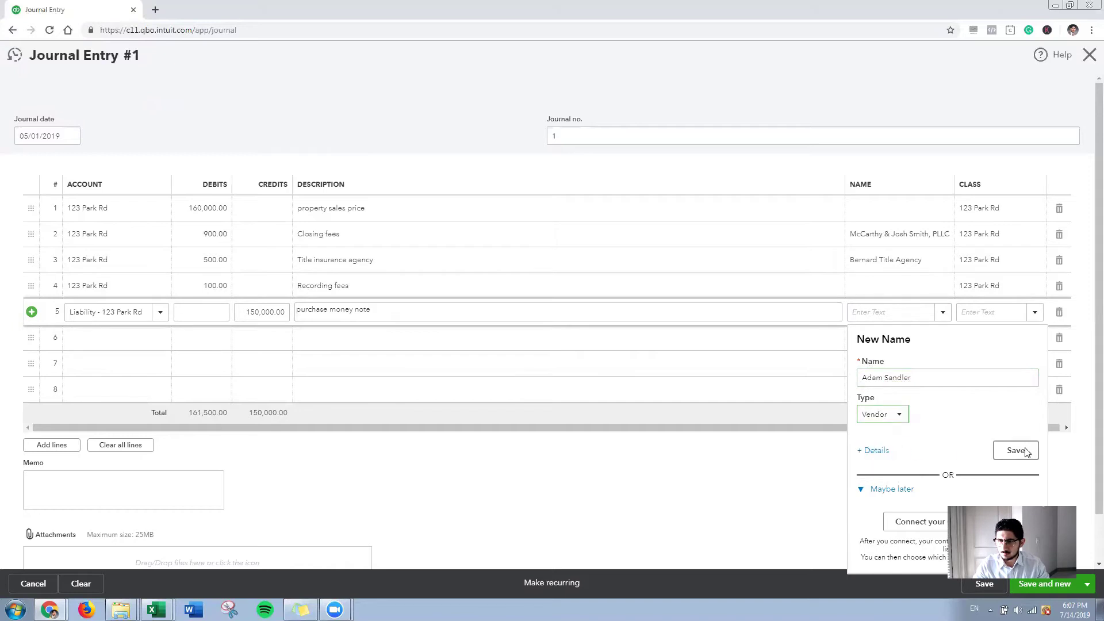
click(1026, 450)
- Assign the existing property class to journal line 5, following the Excel entry
click(988, 311)
text(1)
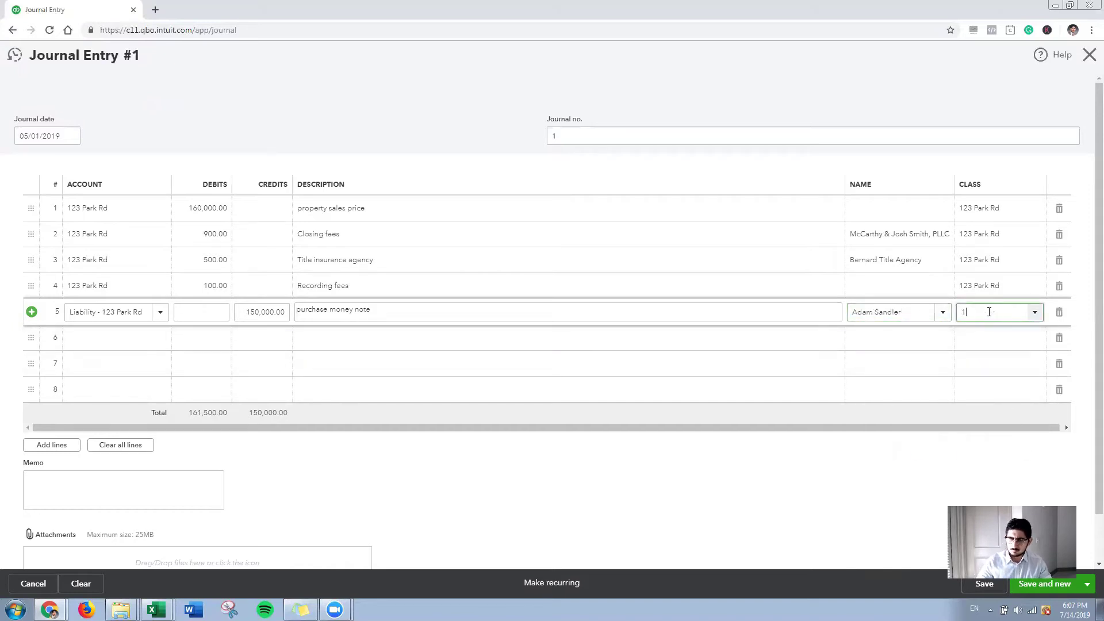
text(23 Park Rd)
click(984, 351)
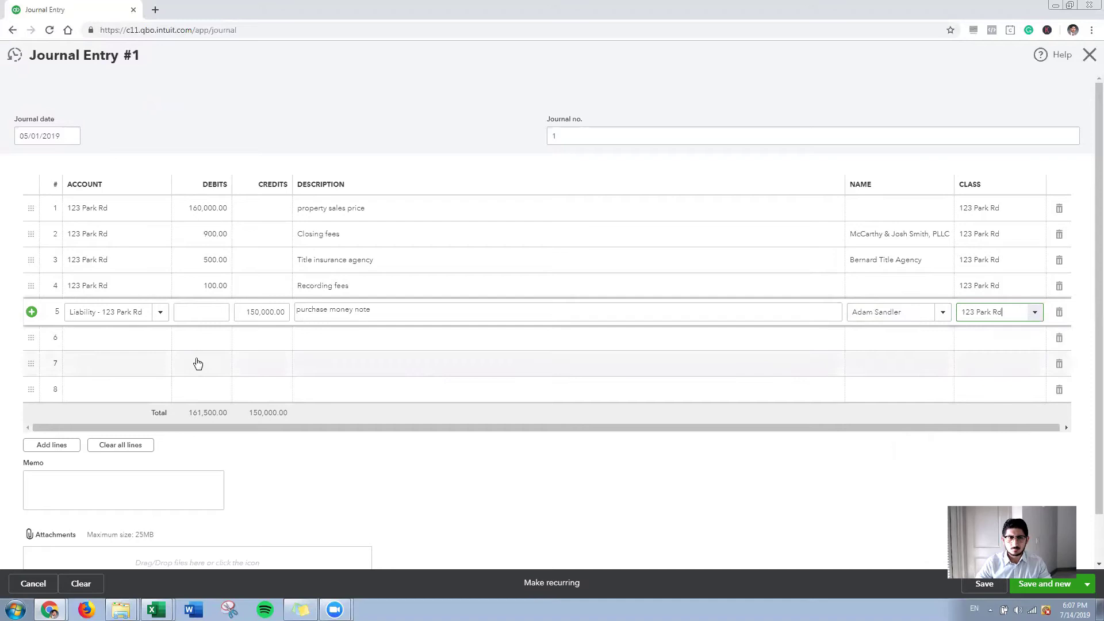
- Set journal line 6 to the property's fixed asset account with a credit of 800, following the Excel entry
click(96, 338)
key(alt+Tab)
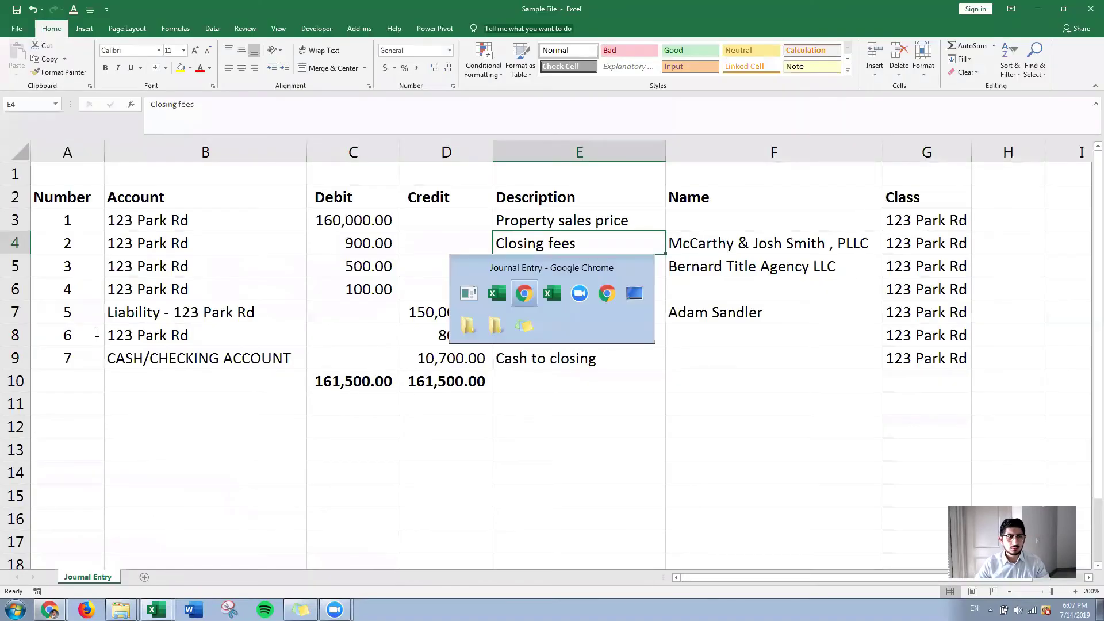
text(123 Park Rd)
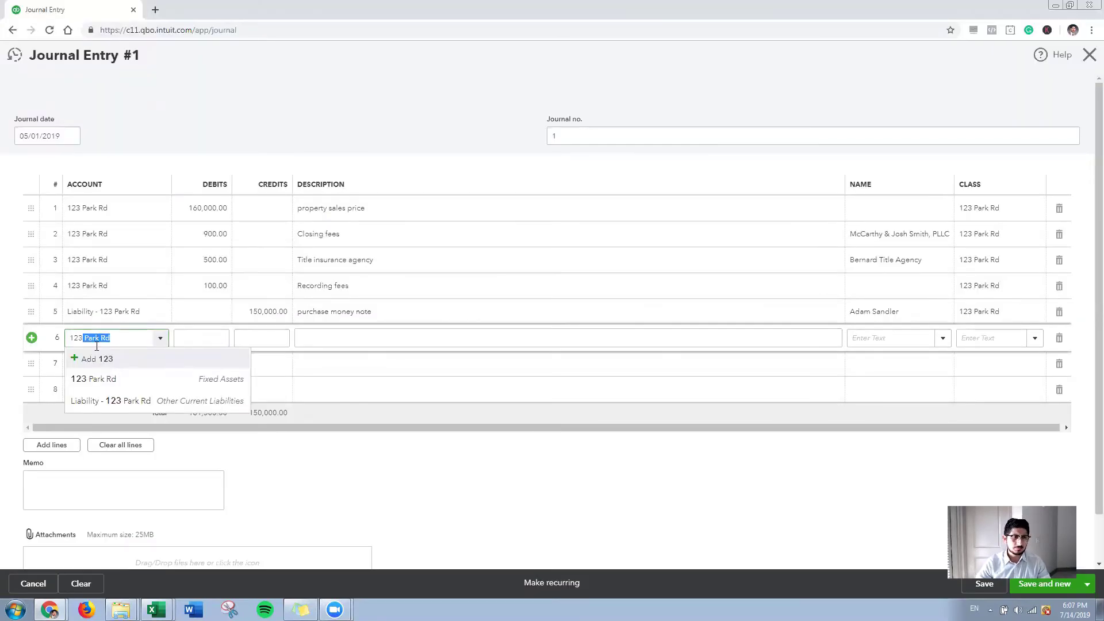
click(89, 378)
click(262, 337)
key(alt+Tab)
key(alt+Tab)
text(800)
- Replace line 6's prefilled description with "pro-rated county taxes", as in the Excel entry
key(Tab)
key(ctrl+a)
text(pro-rated)
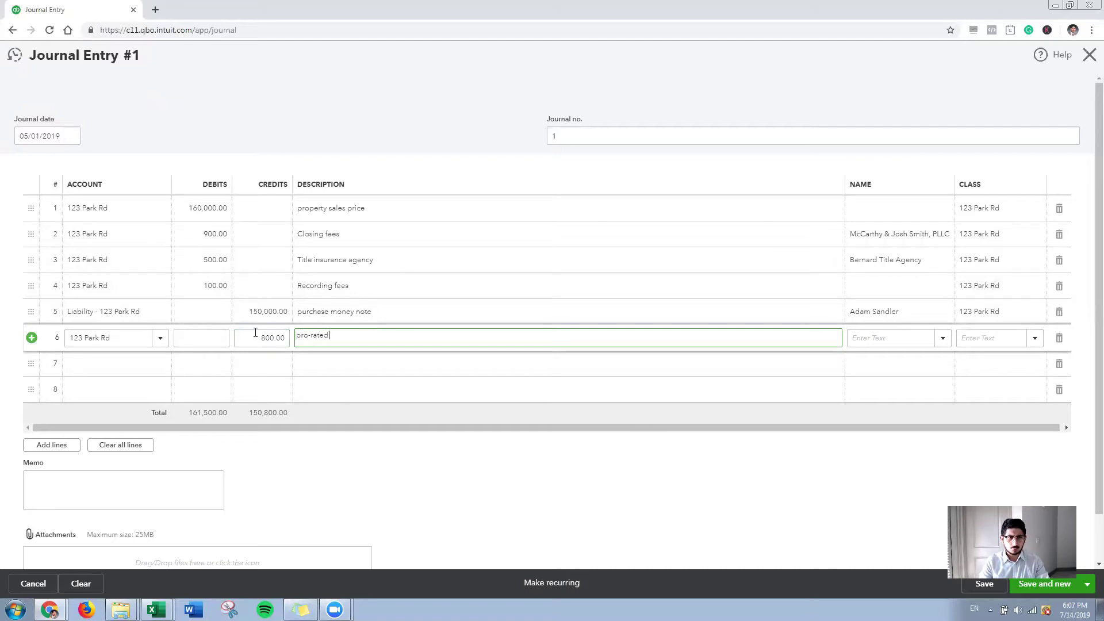
key(alt+Tab)
key(alt+Tab)
text(c)
- Leave line 6's name blank and assign it the existing property class
key(Tab)
key(Tab)
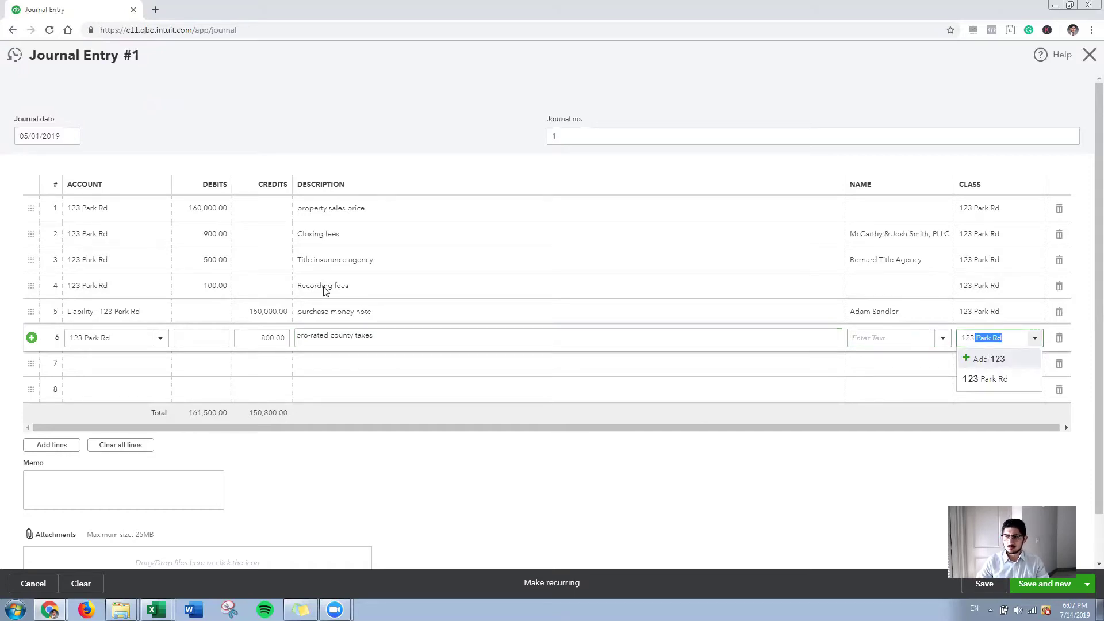
click(1009, 377)
- Set journal line 7 to Bank Account 1 and keep the prefilled balancing credit of 10,700
click(101, 364)
key(alt+Tab)
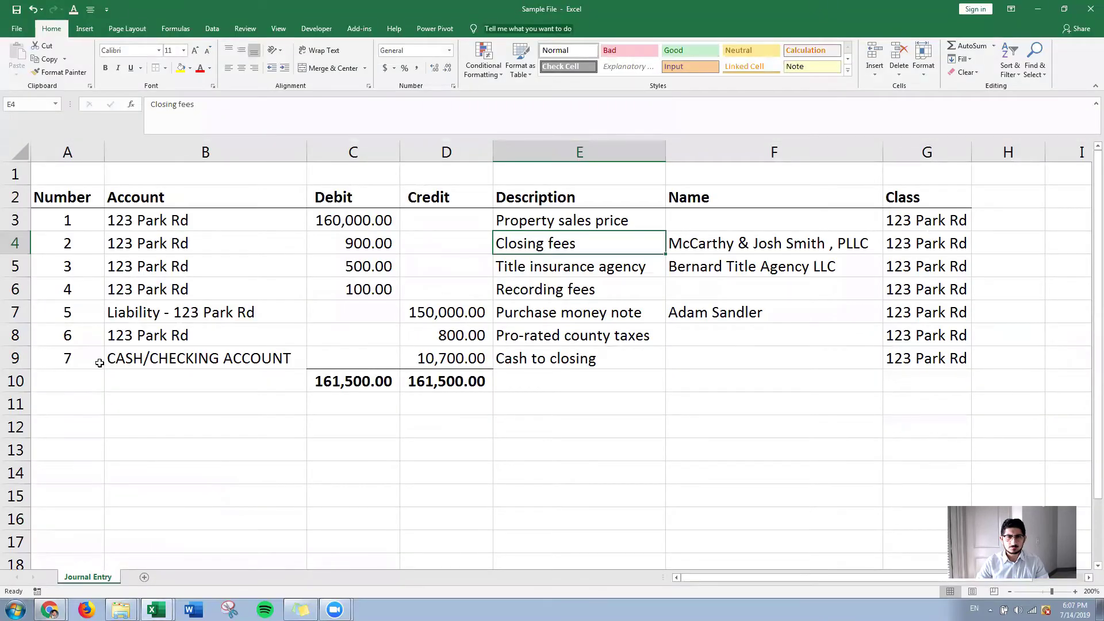
key(alt+Tab)
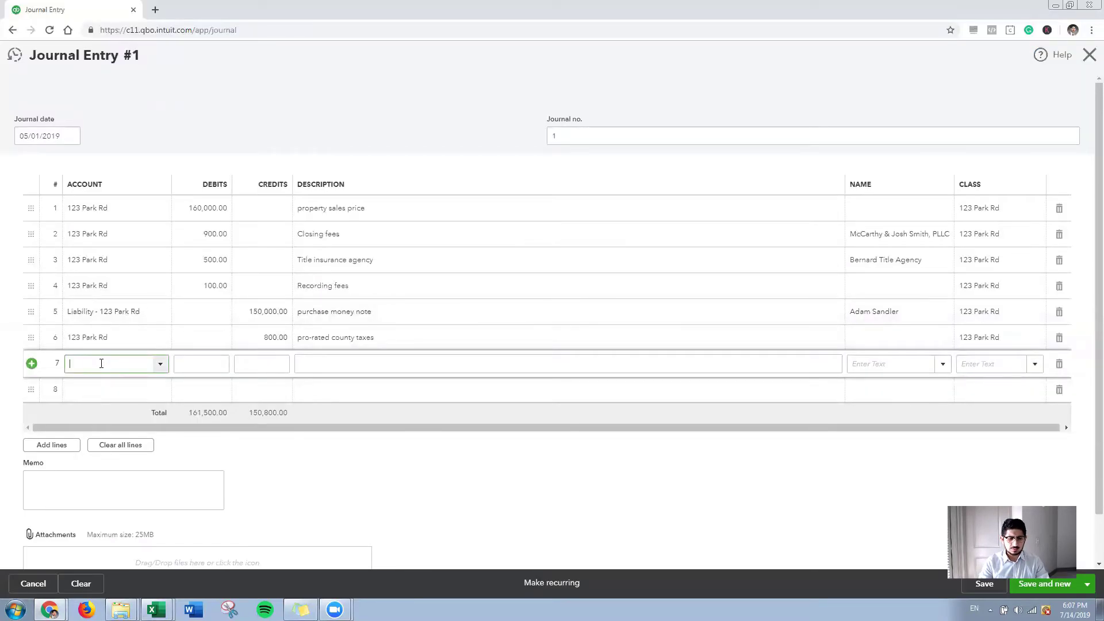
text(bank)
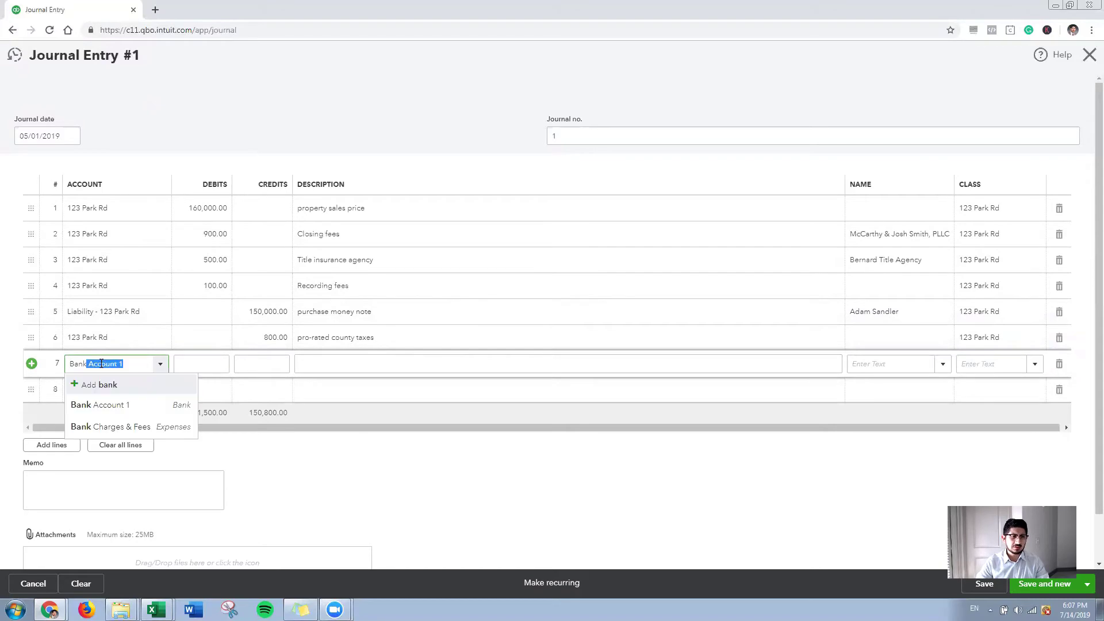
click(101, 407)
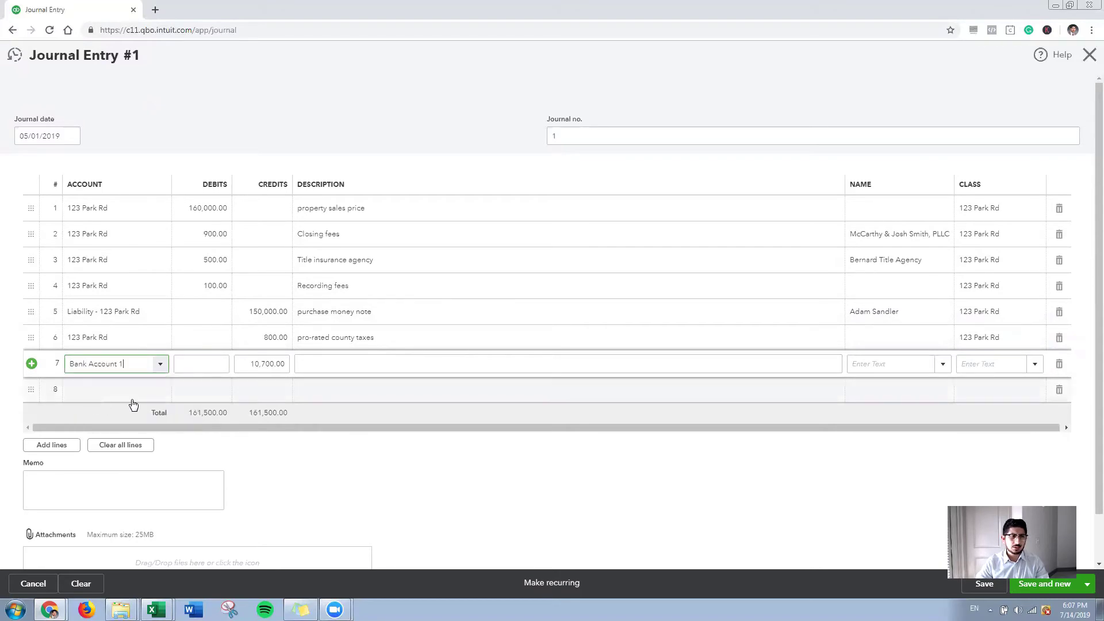
- Replace line 7's prefilled description with "cash for closing" and compare it with the Excel entry
click(391, 365)
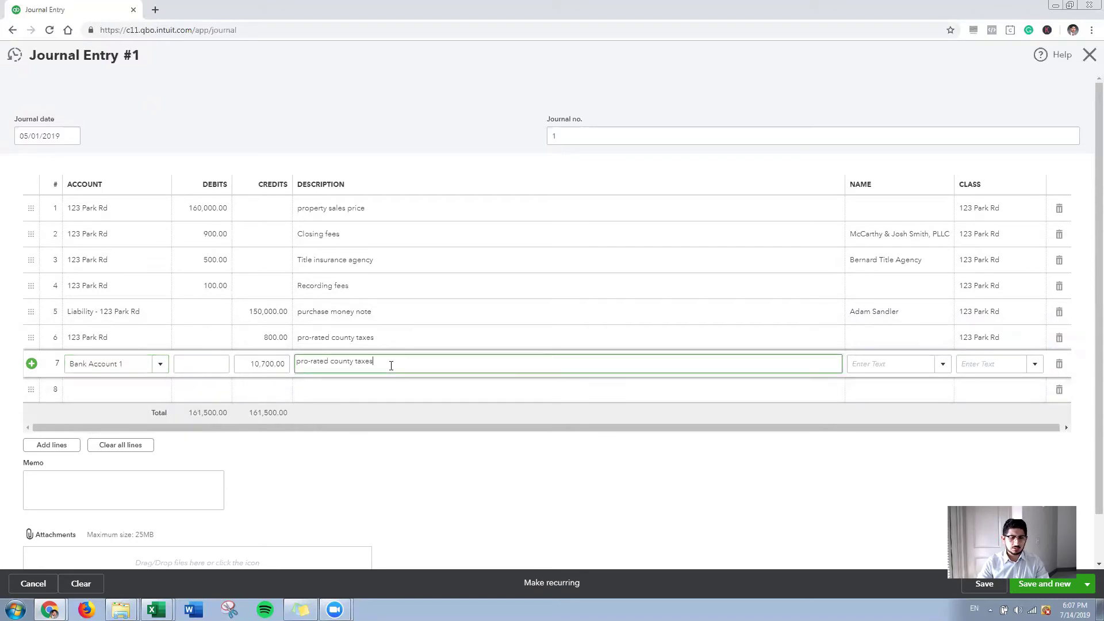
key(ctrl+a)
text(cash for clo)
key(alt+Tab)
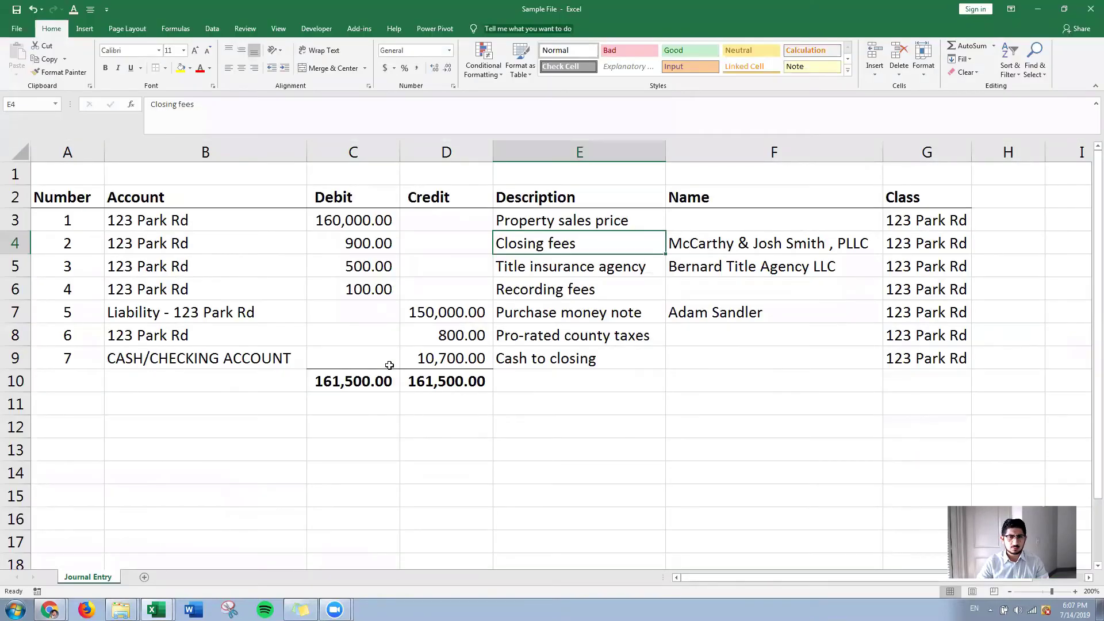
key(alt+Tab)
- Leave line 7's name blank and assign it the existing property class
click(979, 364)
text(12)
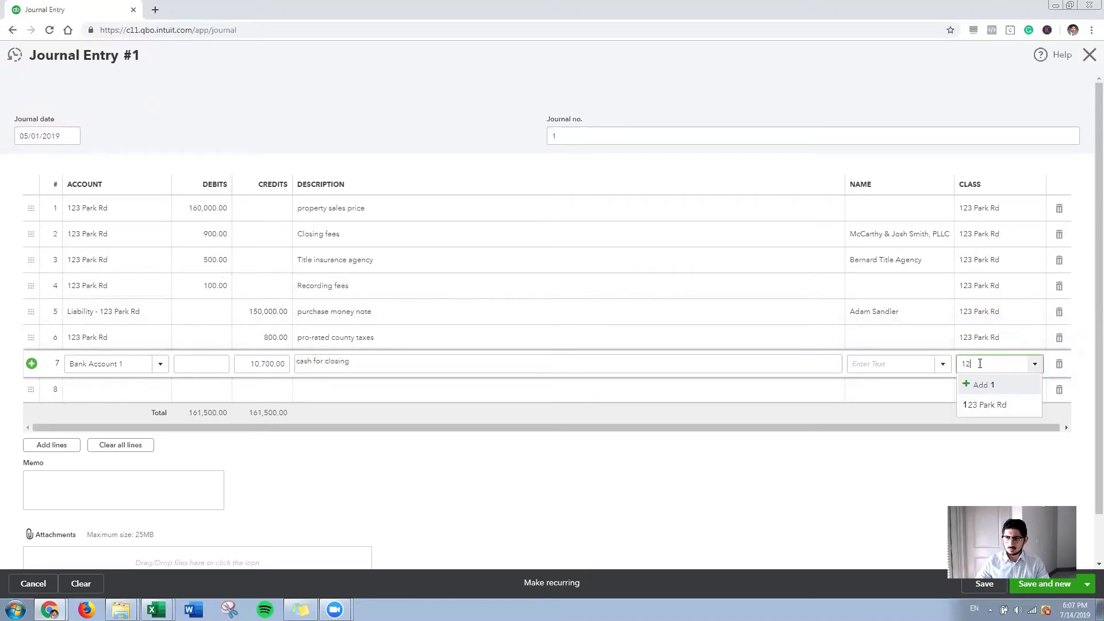
click(992, 407)
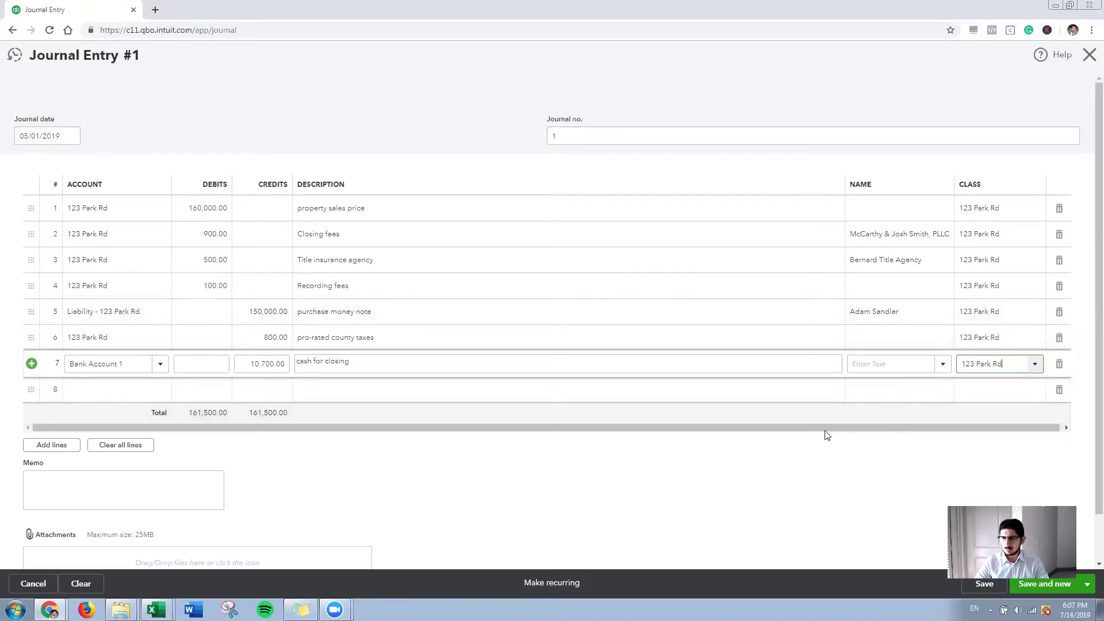
key(Tab)
key(Tab)
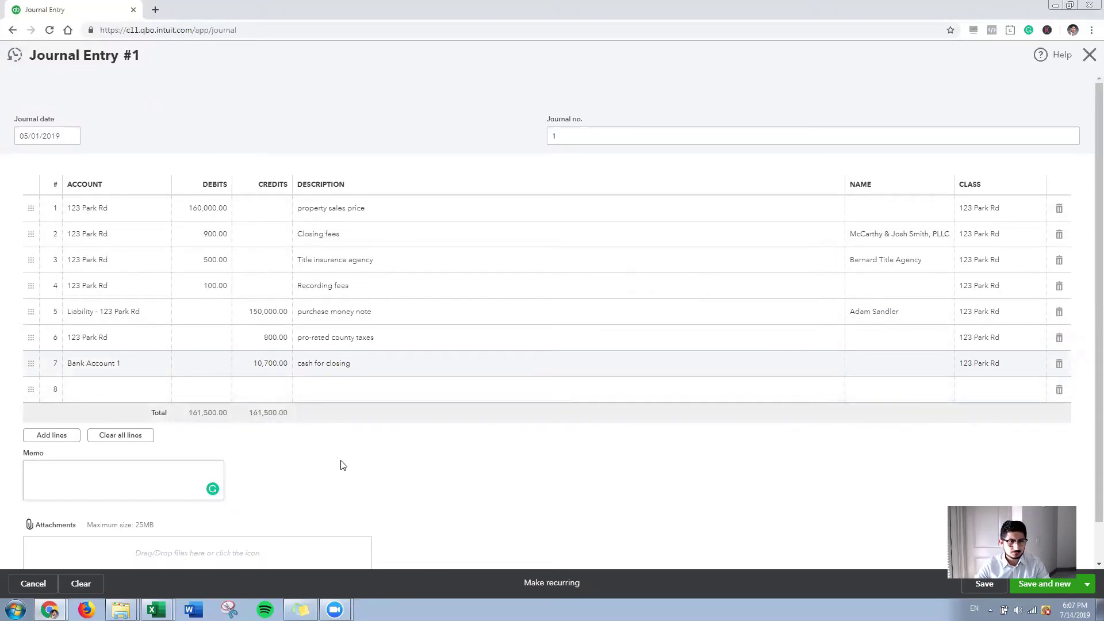
- Compare the journal entry's total debits and credits, and review its lines, memo and attachments area
drag(191, 413, 304, 420)
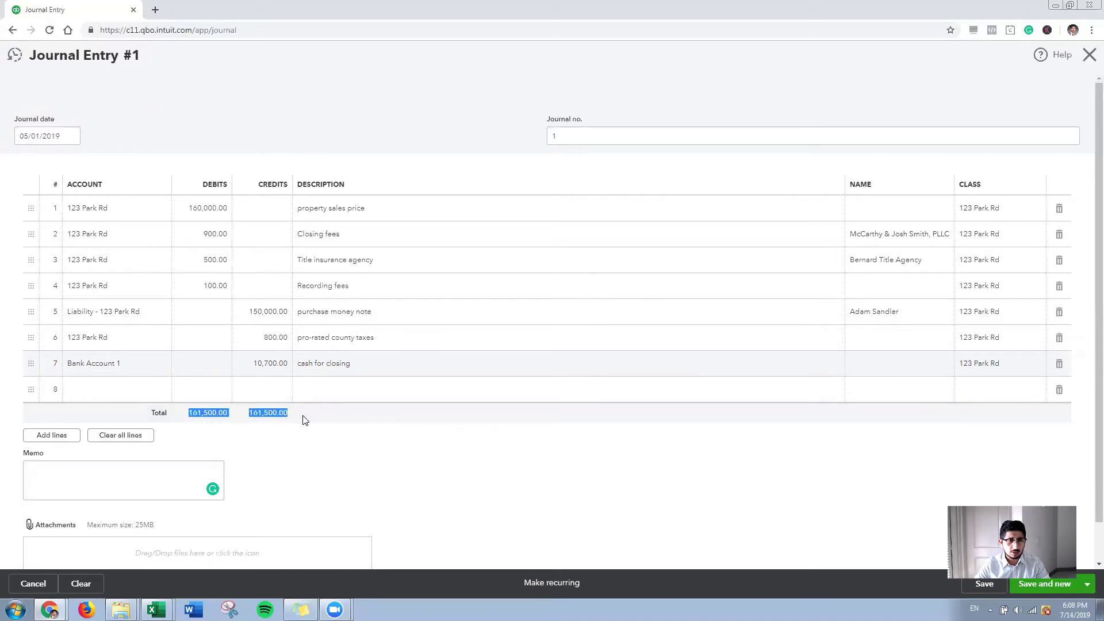
click(315, 442)
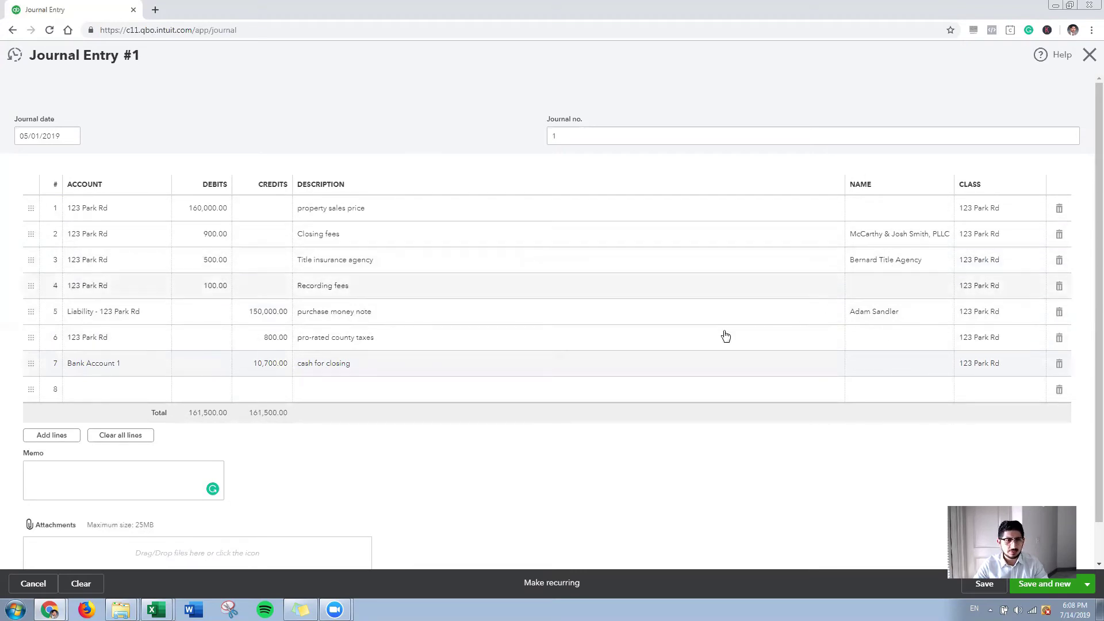
scroll(430, 381, down, 1)
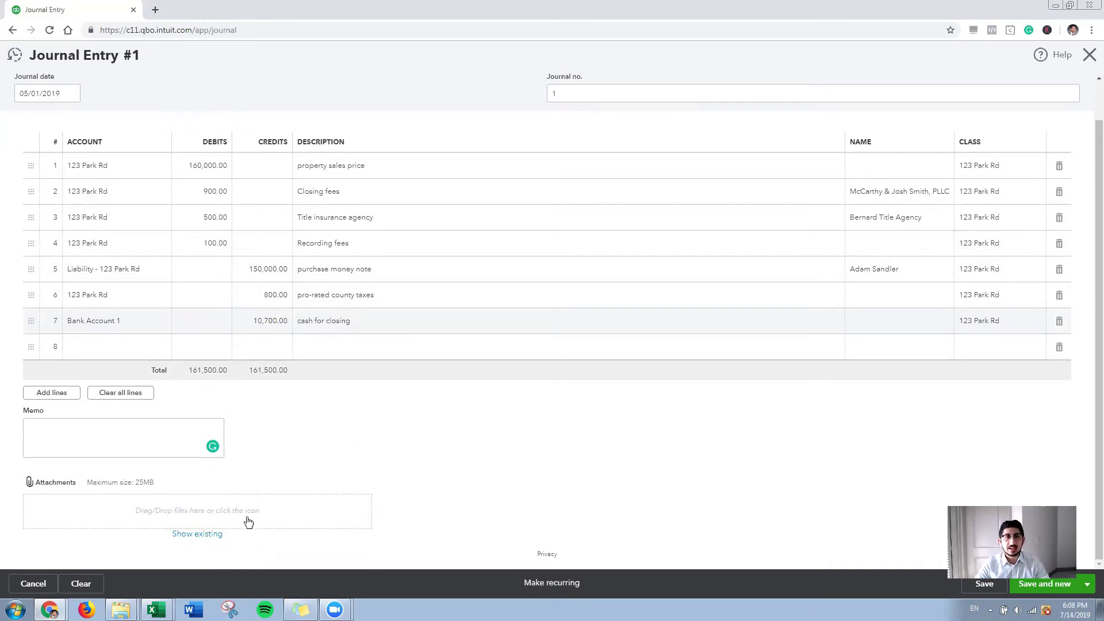
scroll(281, 463, up, 1)
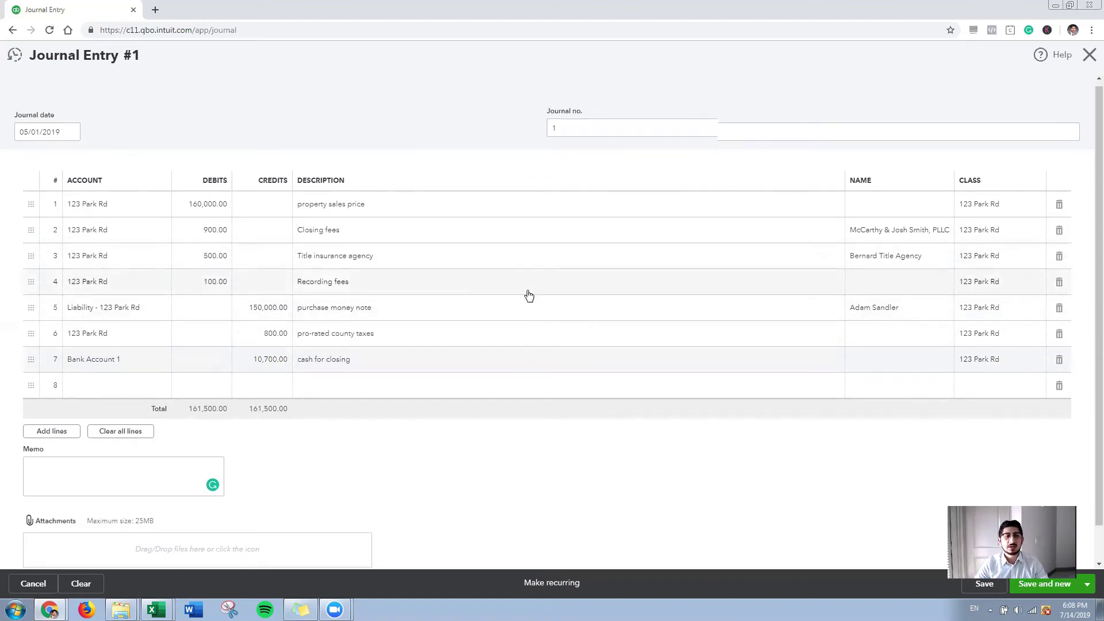
scroll(239, 532, down, 1)
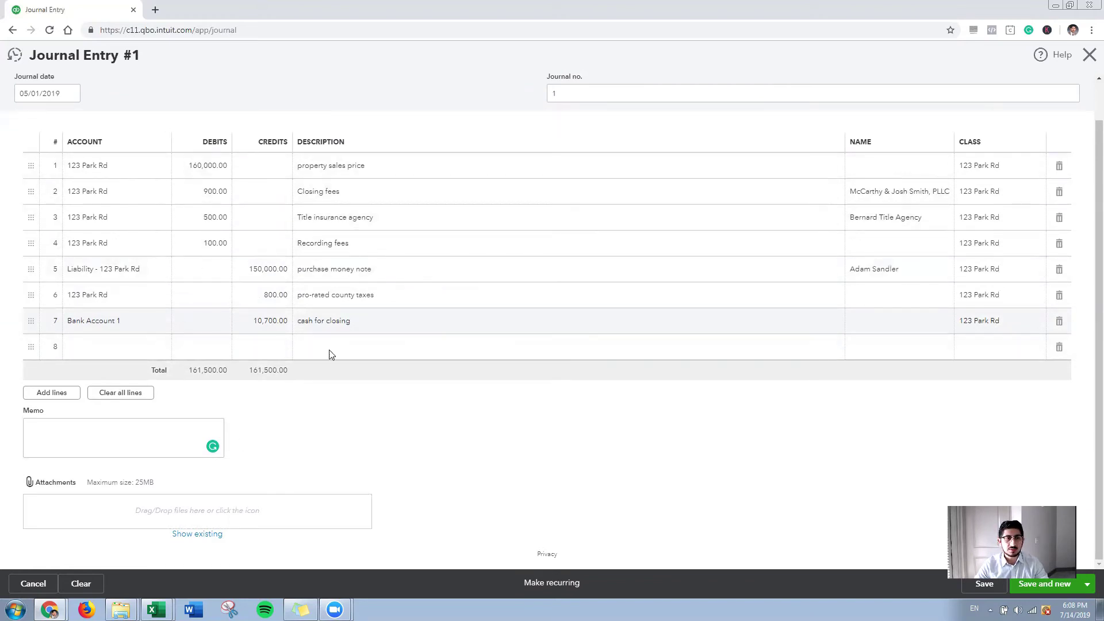
scroll(555, 510, up, 1)
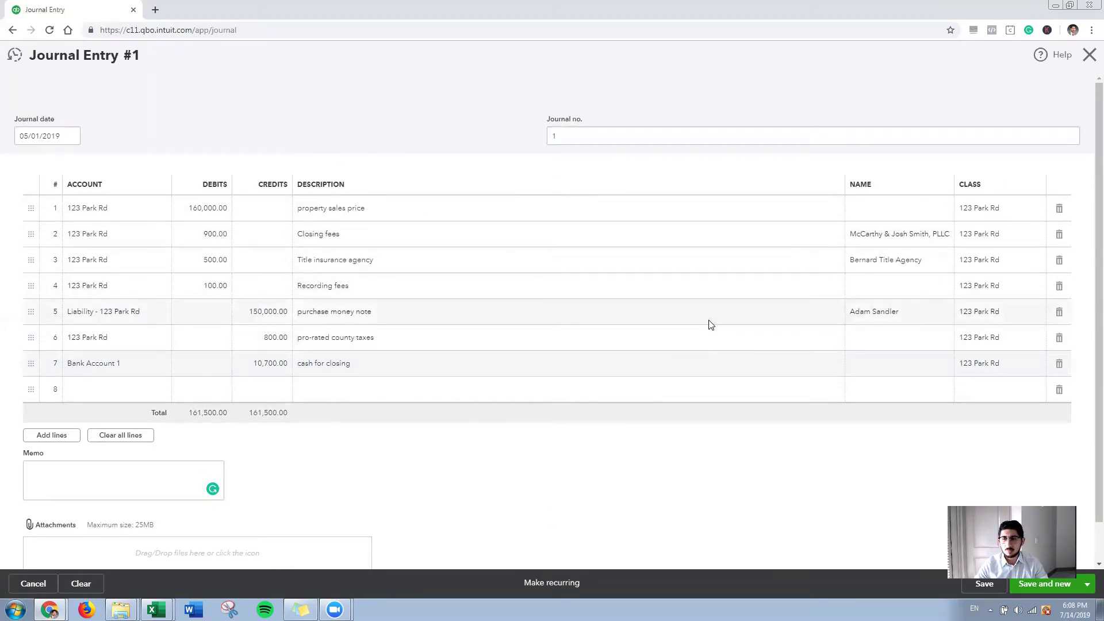
- Save the completed property purchase journal entry and close it
scroll(710, 324, down, 1)
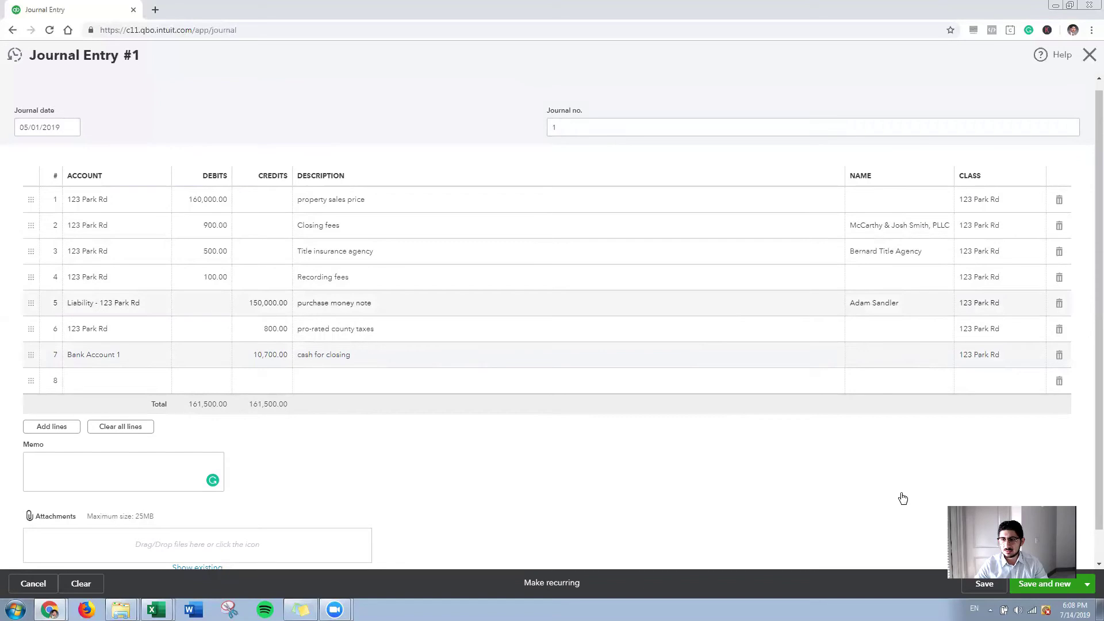
scroll(902, 498, down, 1)
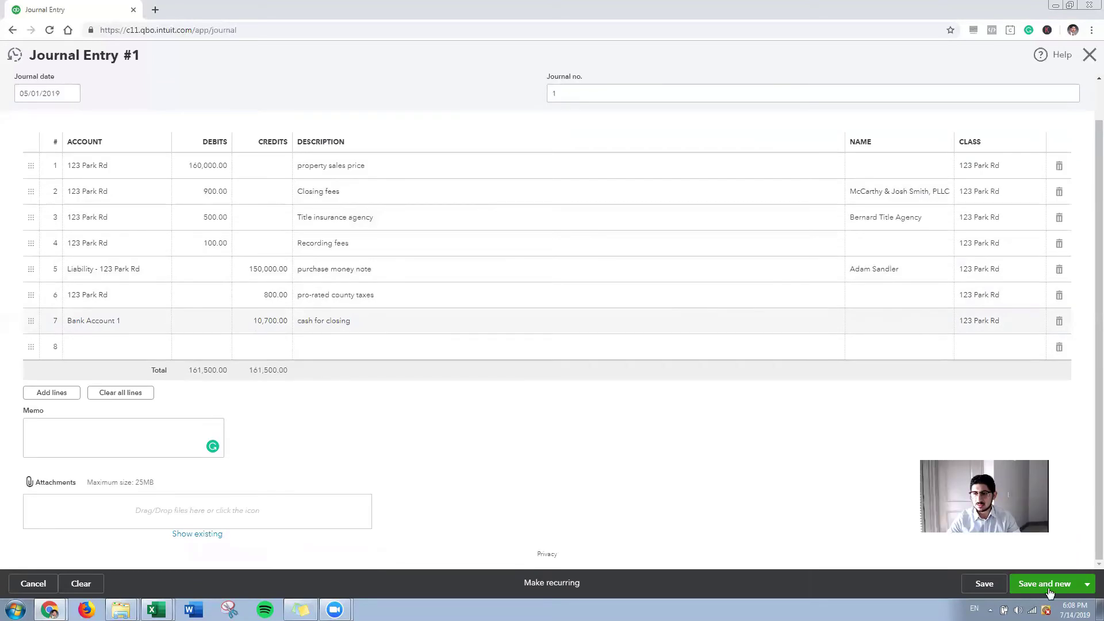
click(1087, 584)
click(1035, 567)
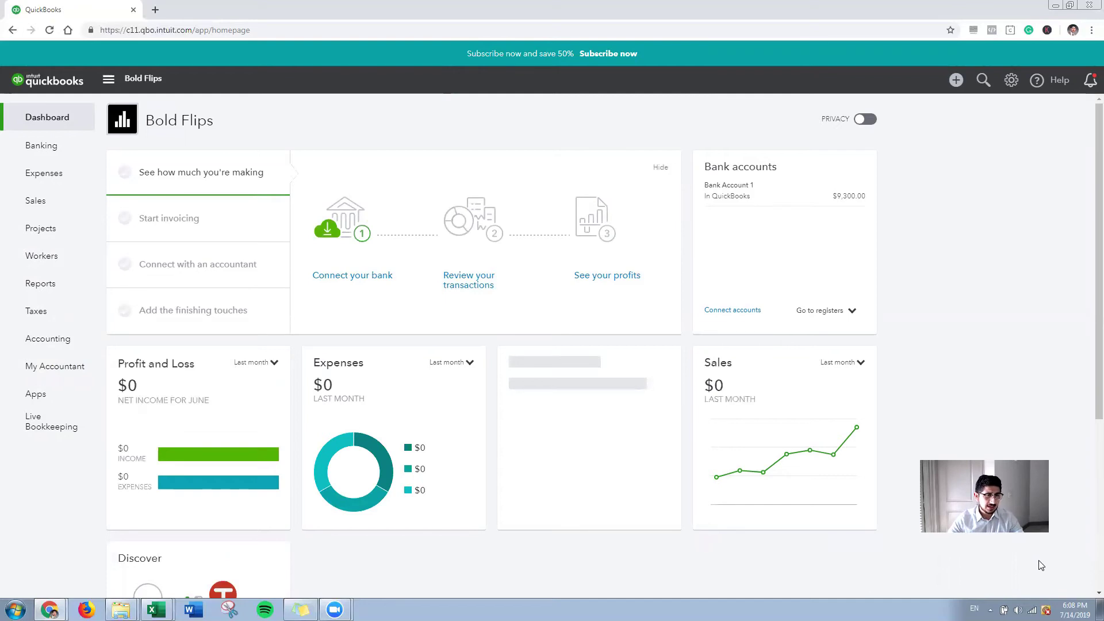
- Open the Balance Sheet report to examine the bank, property and liability account balances
click(40, 283)
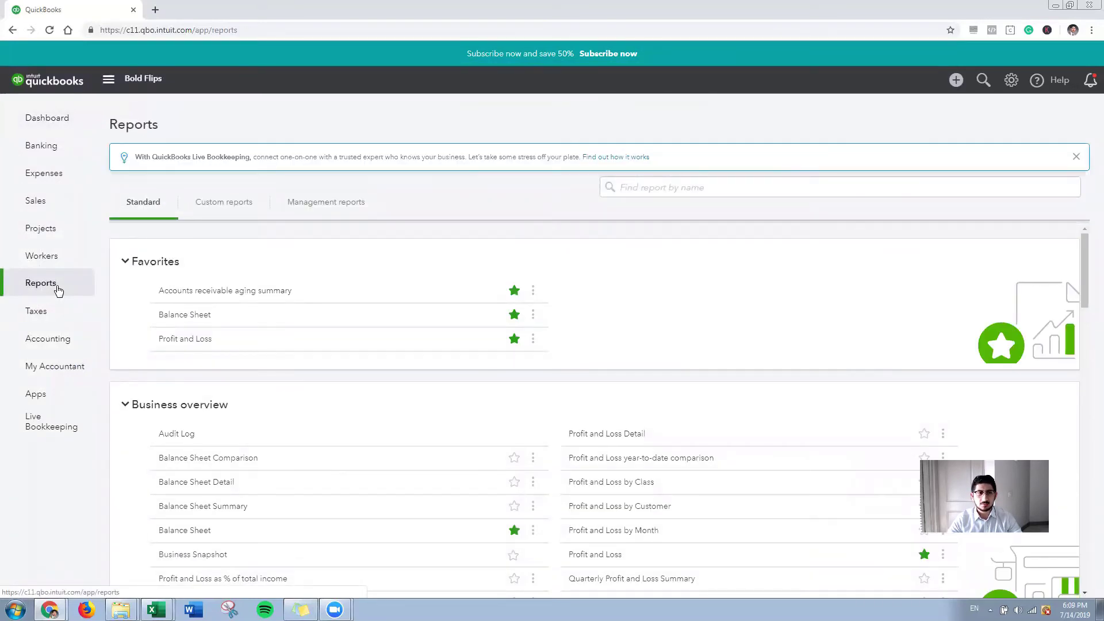
click(189, 317)
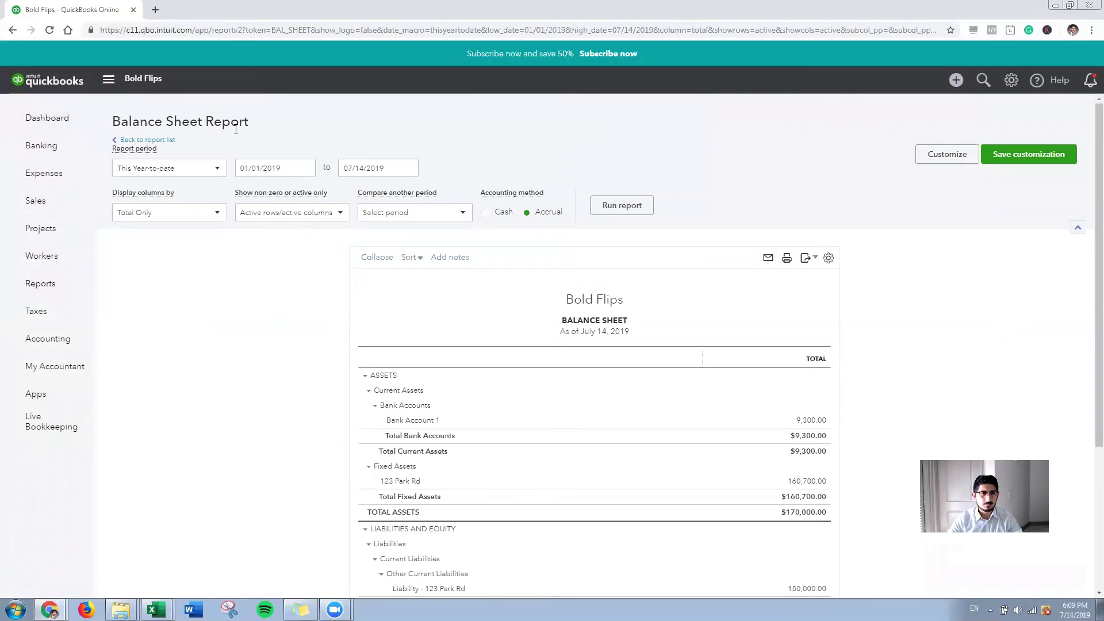
- Open a new blank journal entry
click(1012, 83)
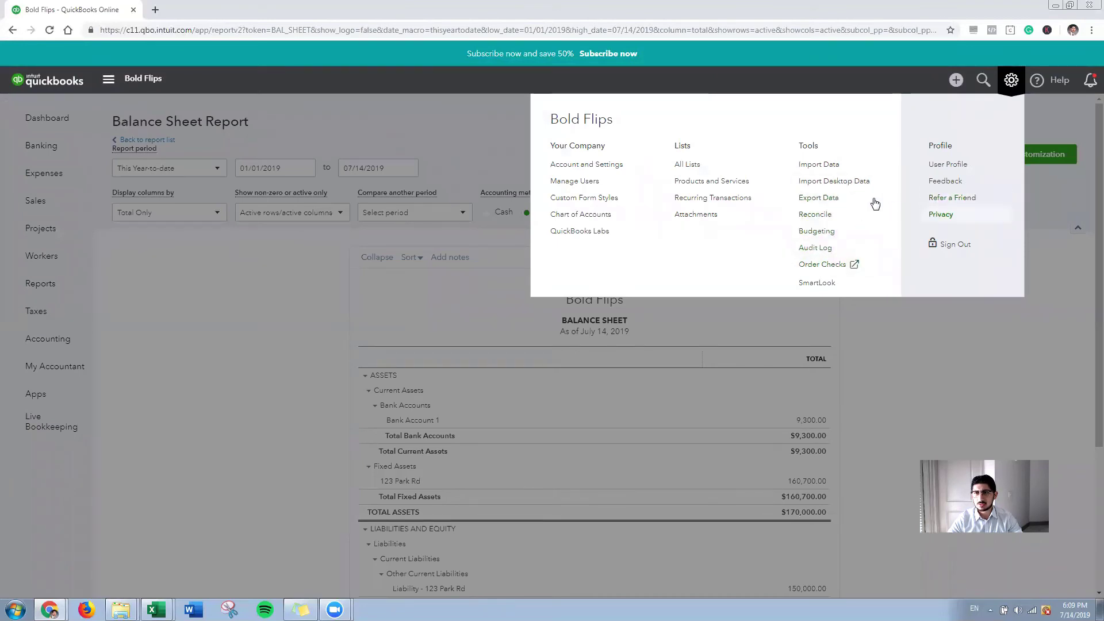
click(956, 79)
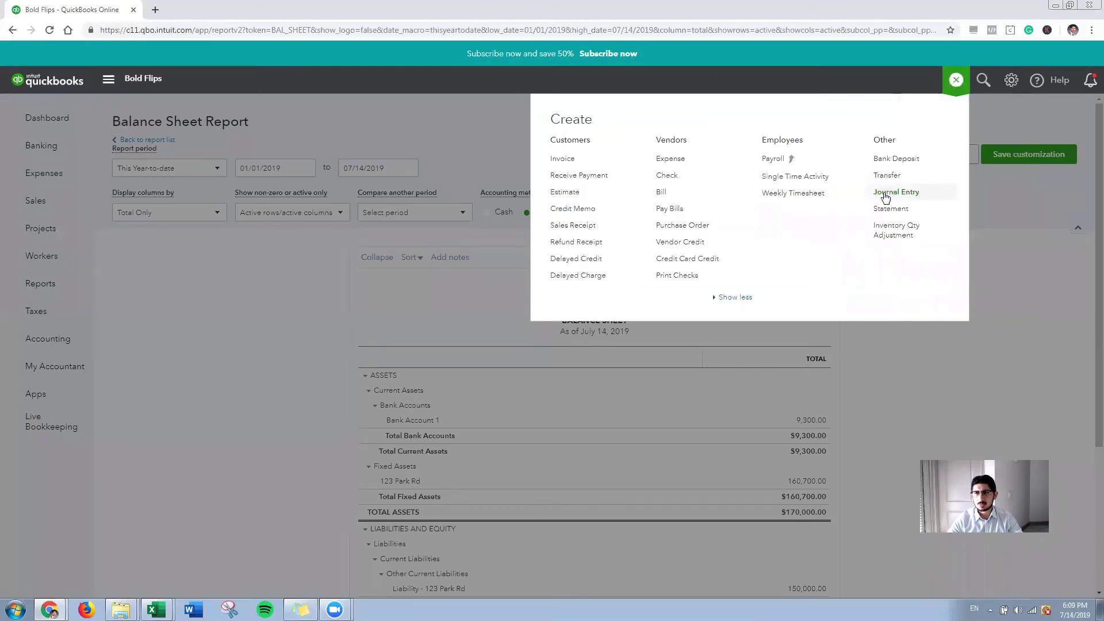
click(885, 195)
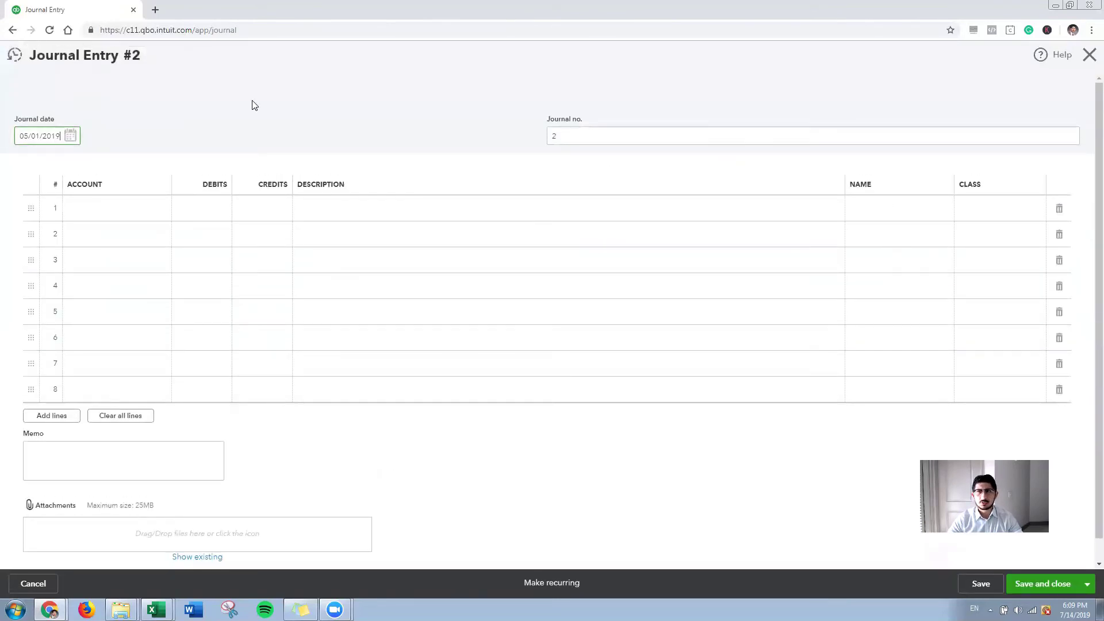
- Reopen the recent journal entry no. 1 and look up the settlement date in the HUD-1 Template workbook in Excel
click(14, 55)
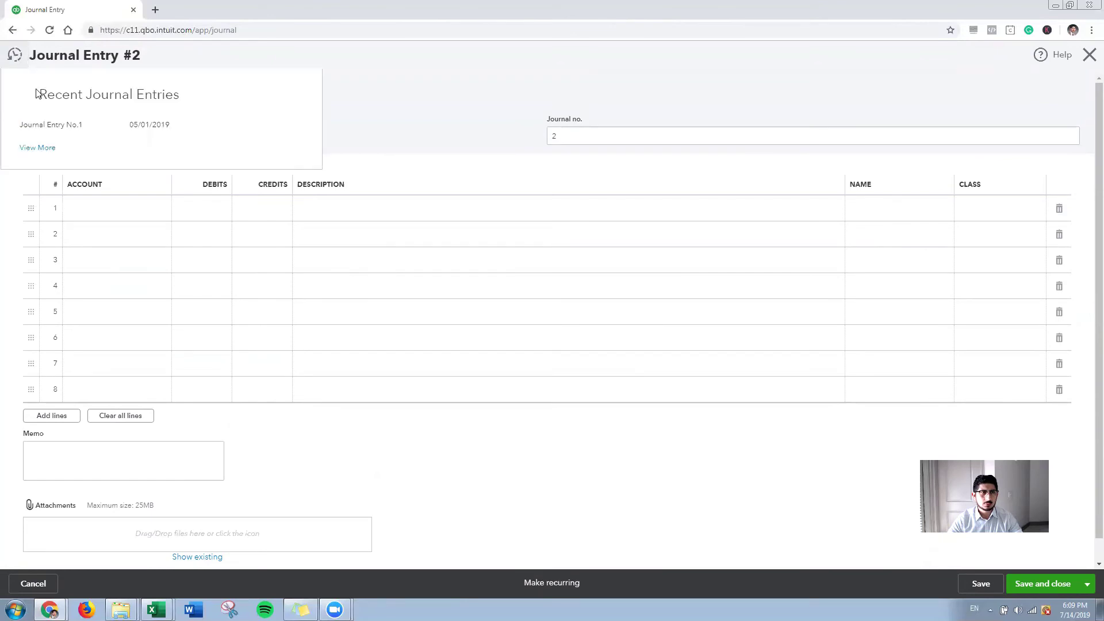
click(75, 132)
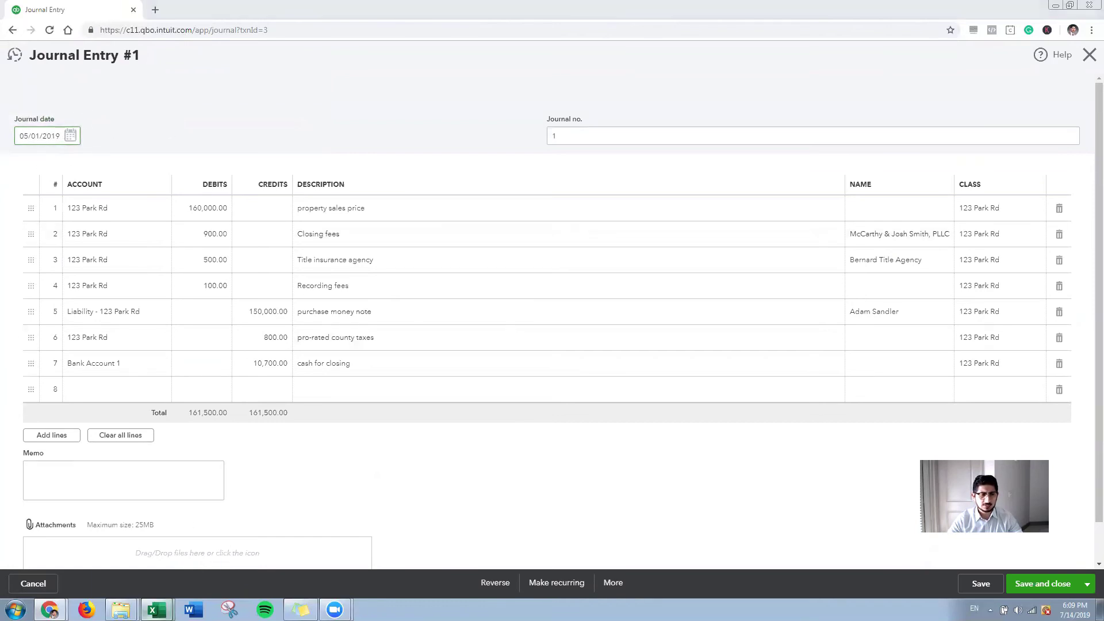
click(172, 565)
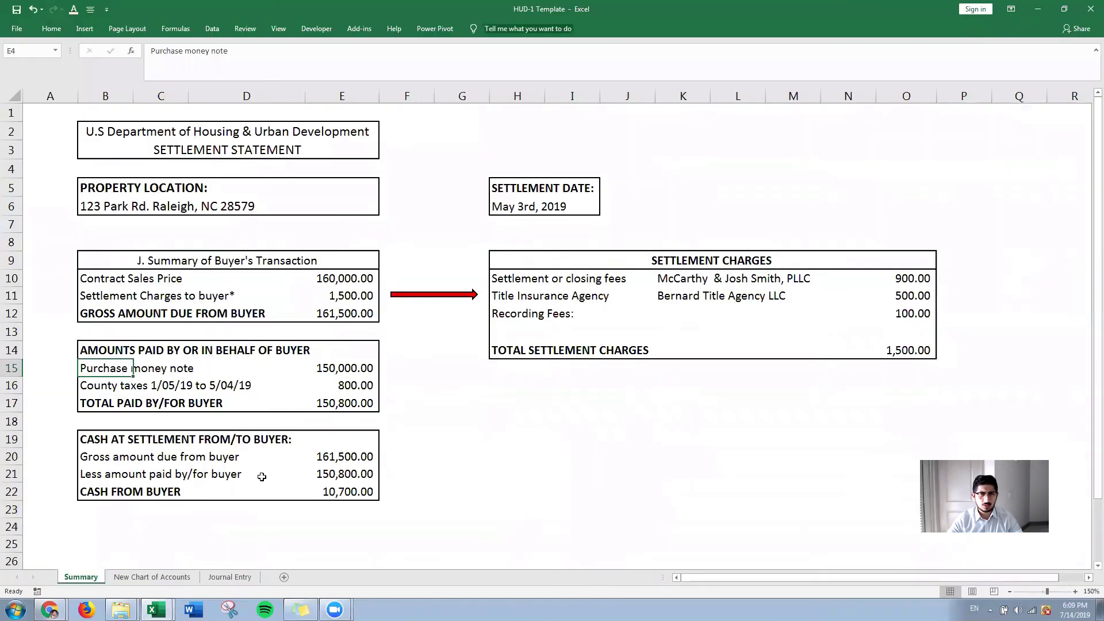
drag(507, 207, 578, 208)
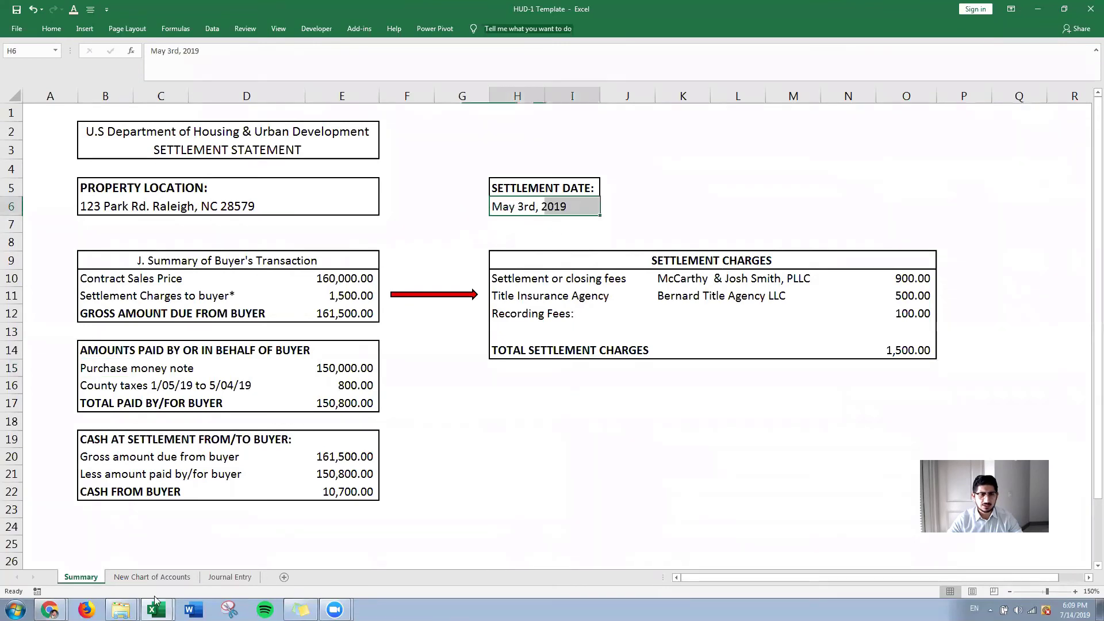
- Switch back to QuickBooks, set the journal date to 05/03/2019, and save and close the entry
click(50, 609)
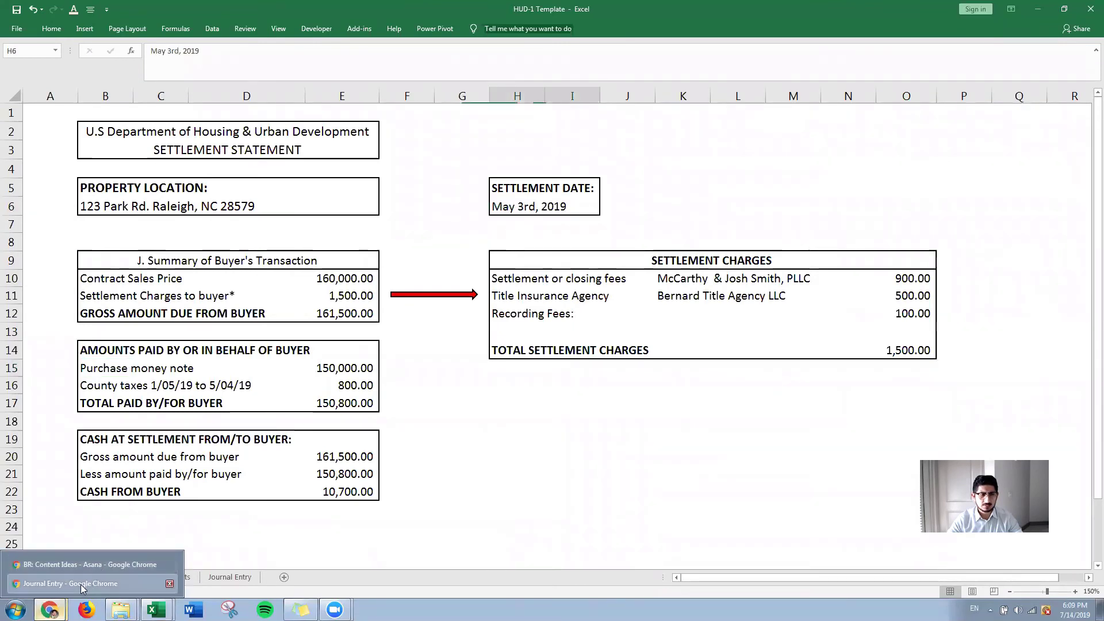
click(82, 584)
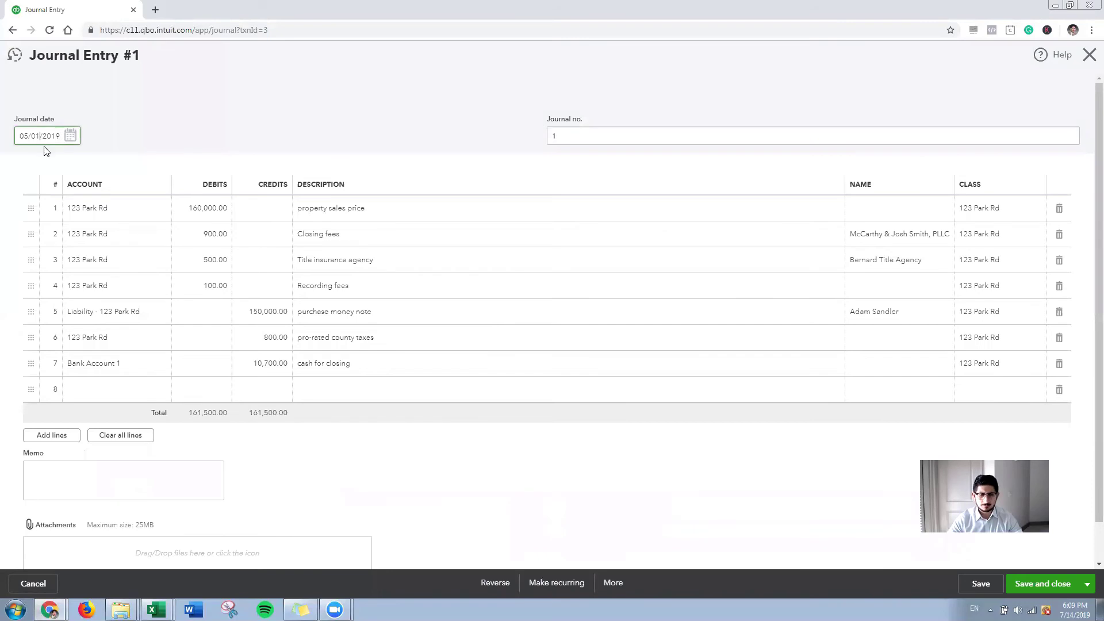
click(165, 104)
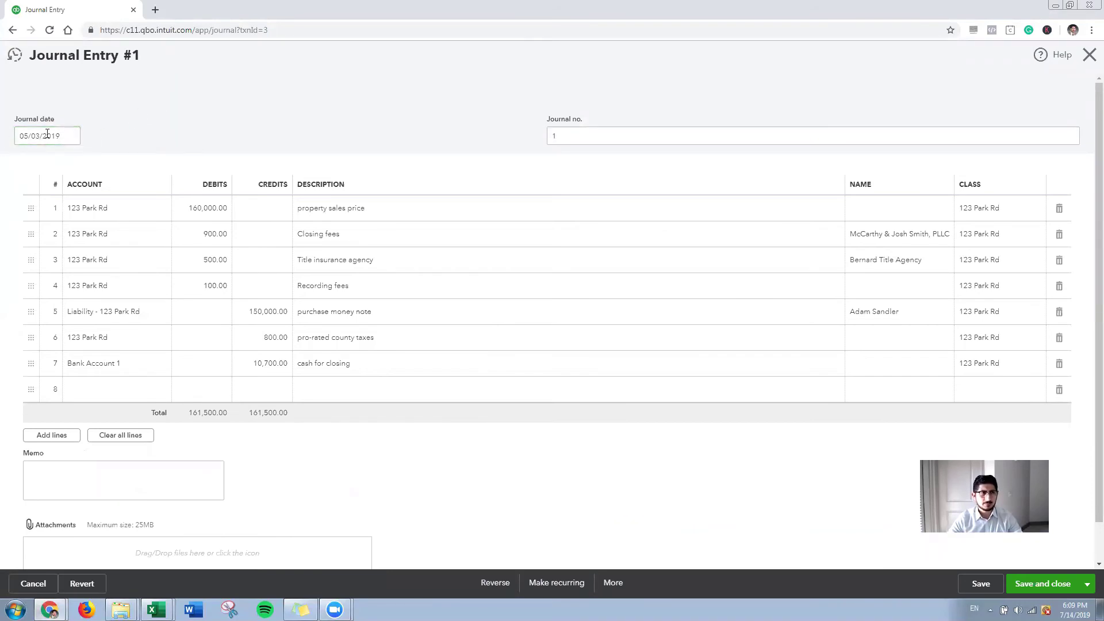
click(1037, 584)
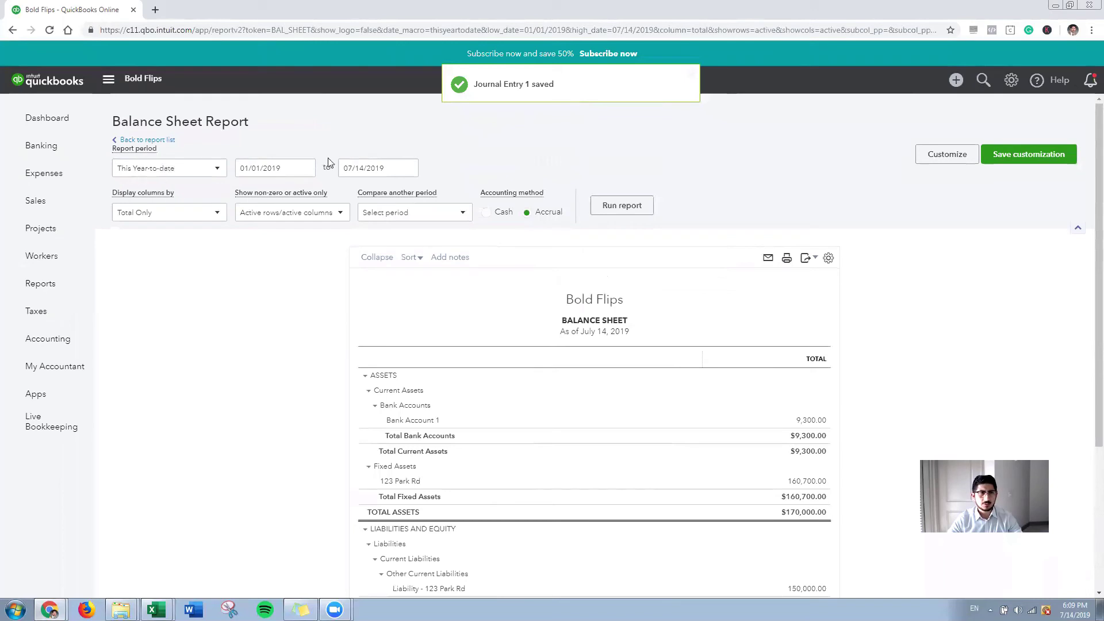
- Set the Balance Sheet's accounting method to Cash and examine its bank, property, liability and equity balances
click(499, 216)
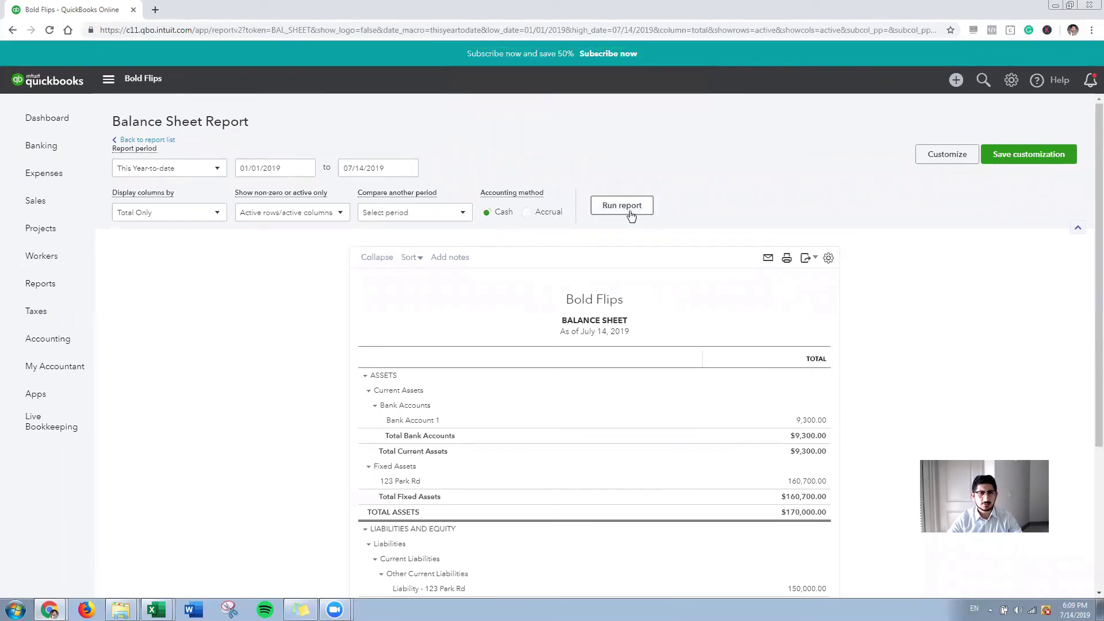
scroll(631, 215, down, 3)
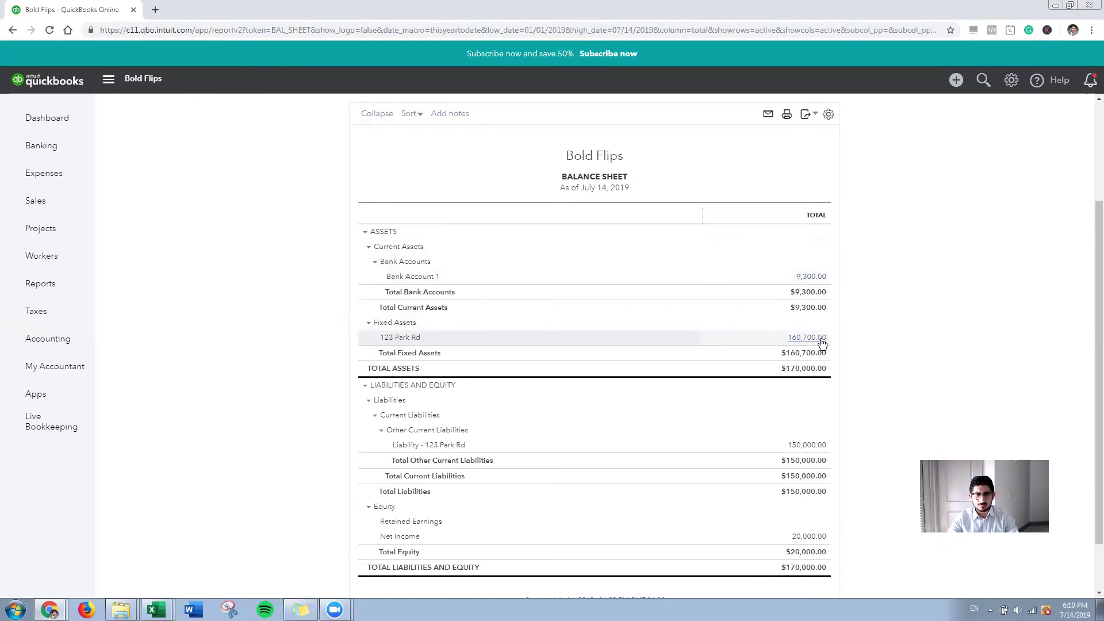
scroll(374, 368, down, 2)
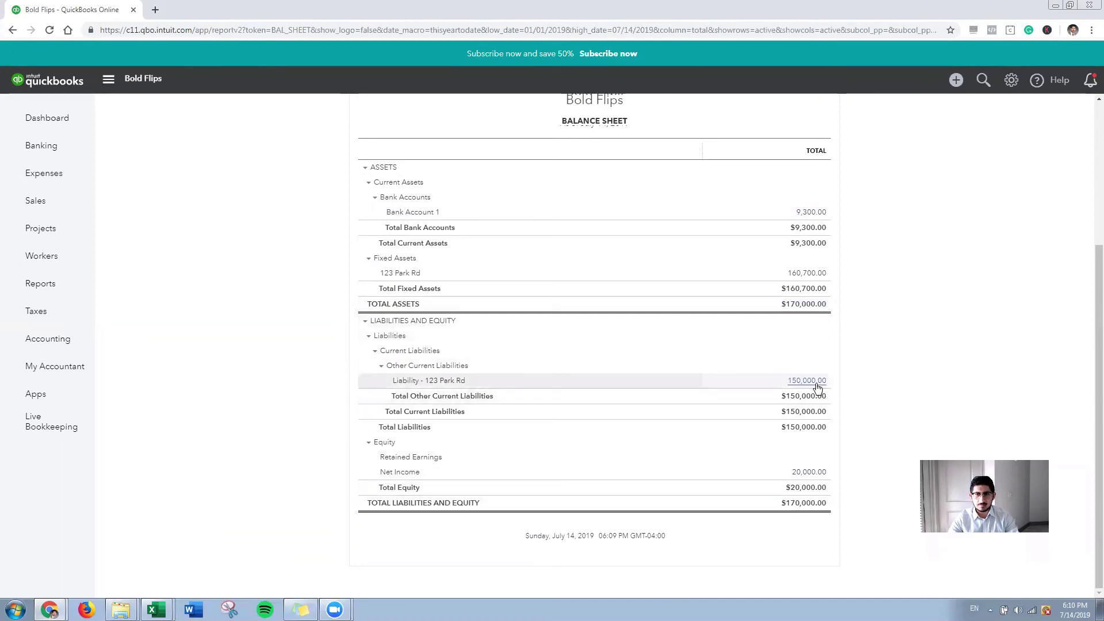
scroll(816, 386, up, 2)
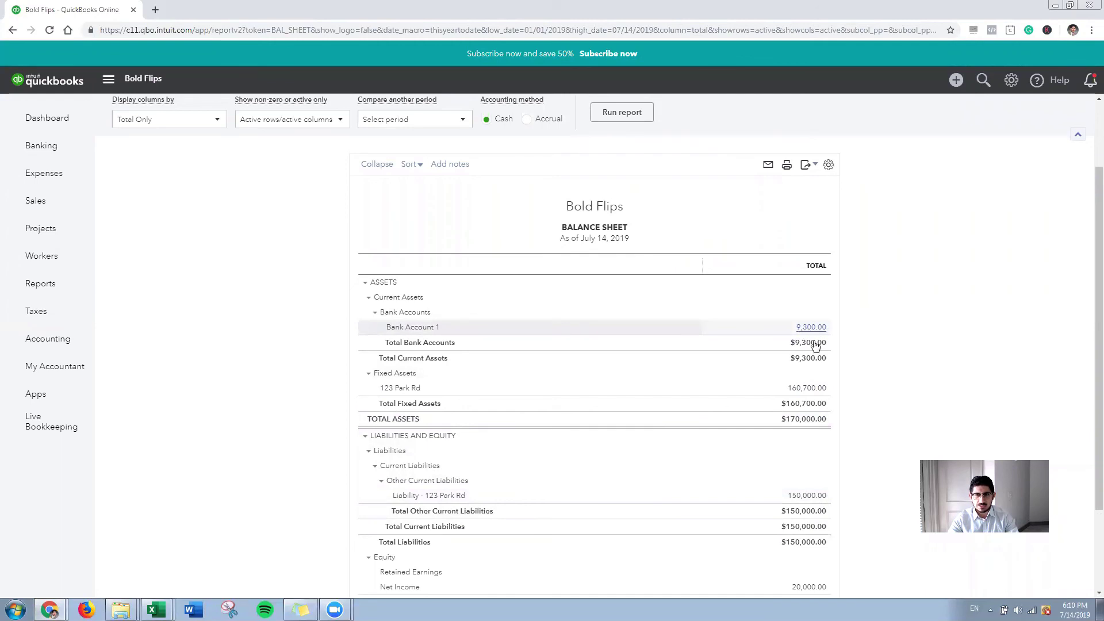
- Inspect the transactions behind the 123 Park Rd fixed asset balance, and return to the Balance Sheet to review it
click(808, 394)
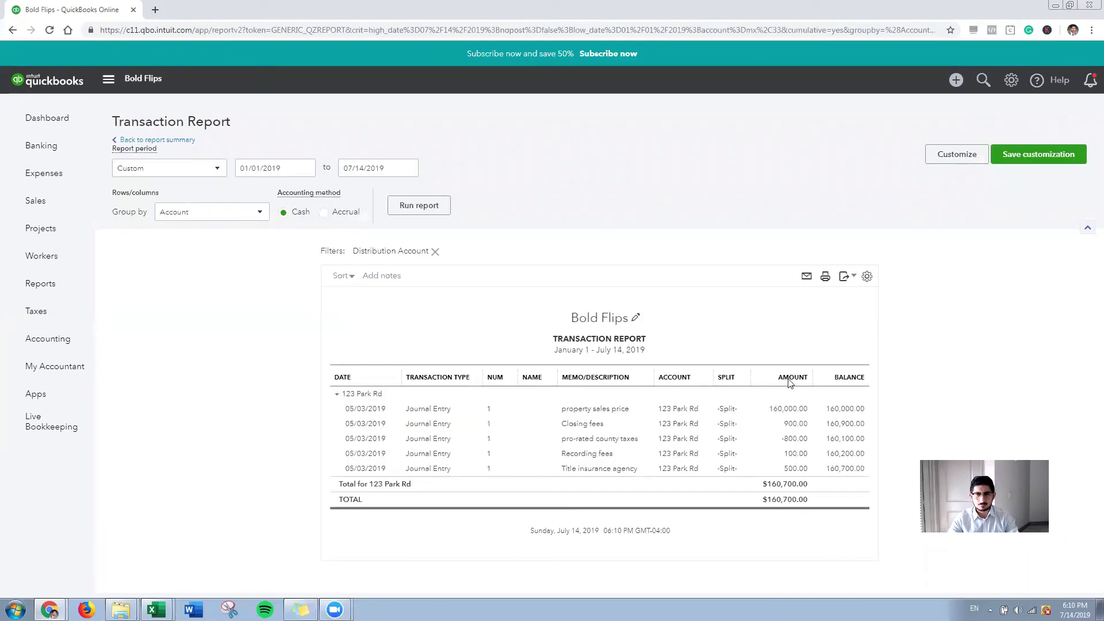
click(171, 146)
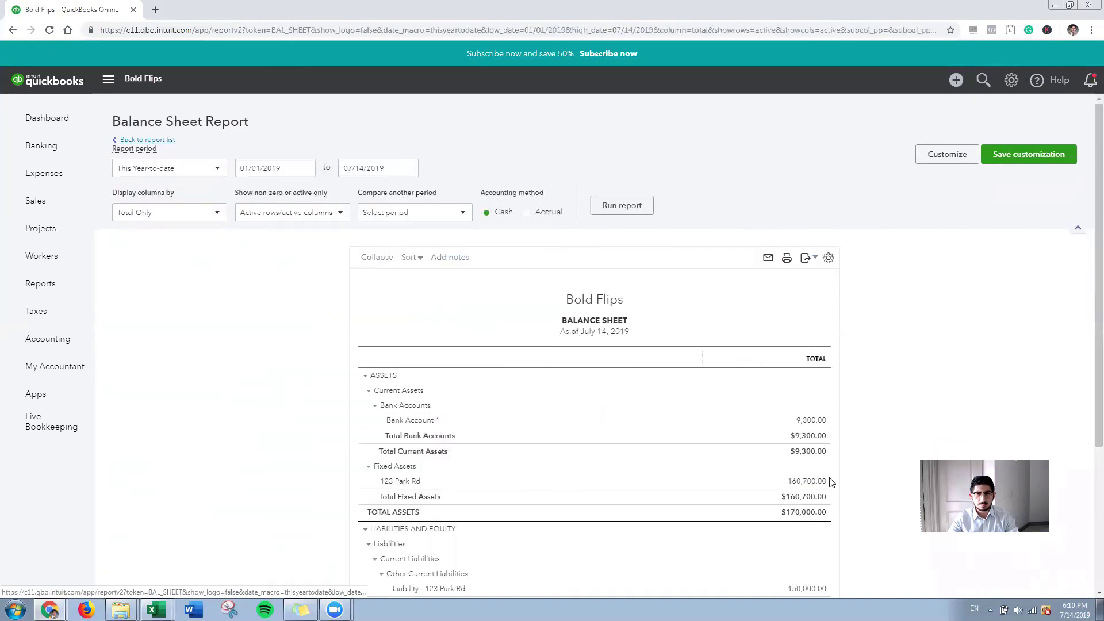
scroll(791, 345, down, 3)
scroll(790, 345, down, 1)
scroll(805, 391, up, 3)
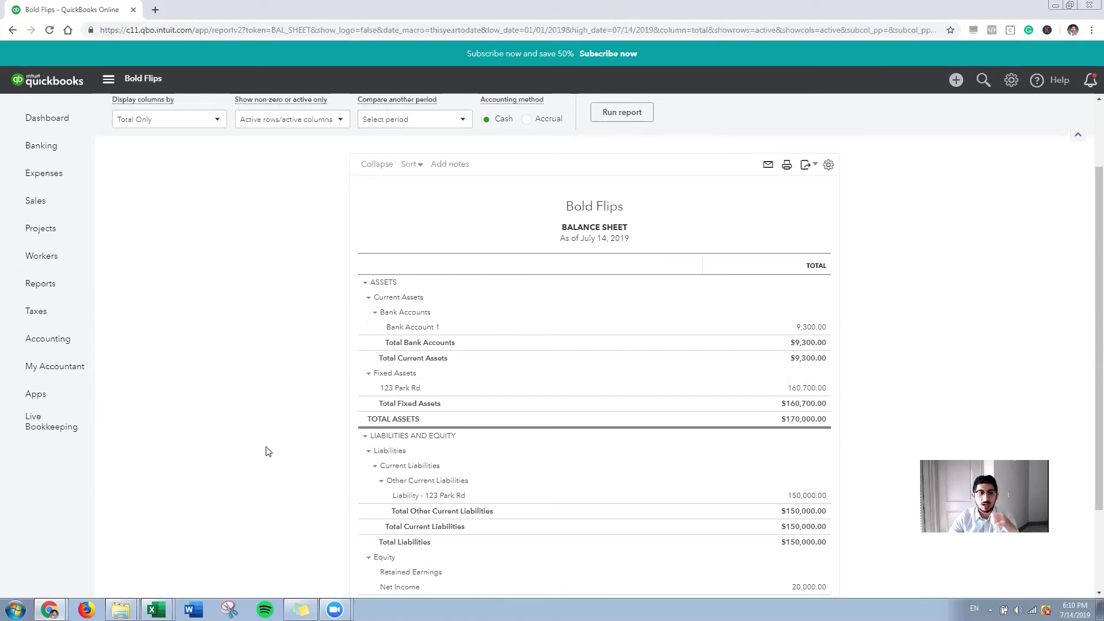
- Switch to the Sample File workbook in Excel and highlight the journal entry table from the headings through line 7 for review
mouse_move(156, 608)
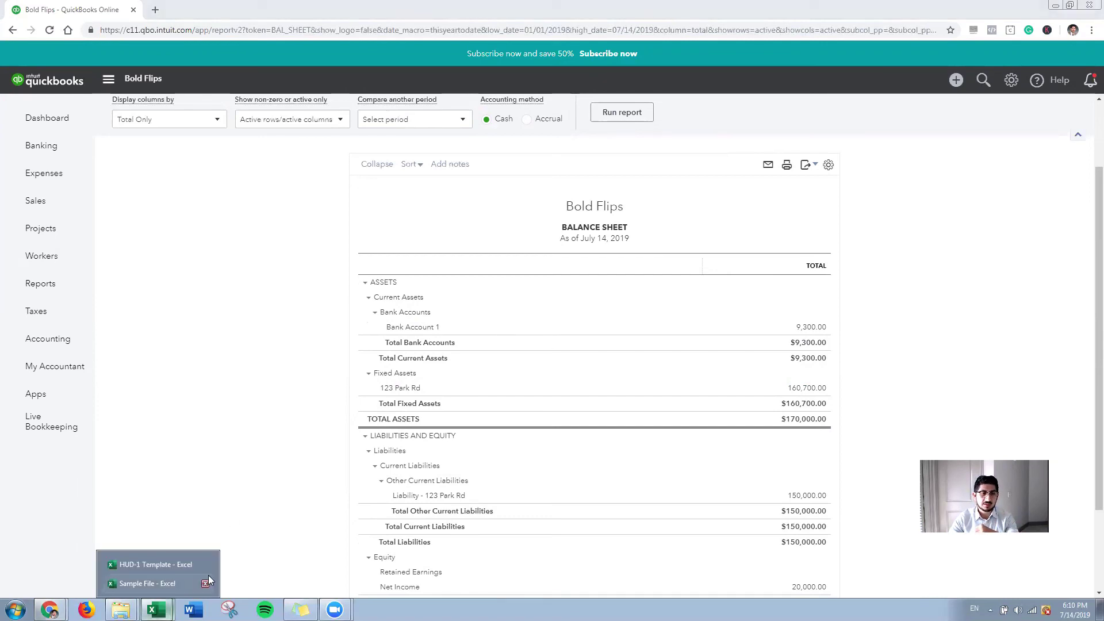
click(152, 584)
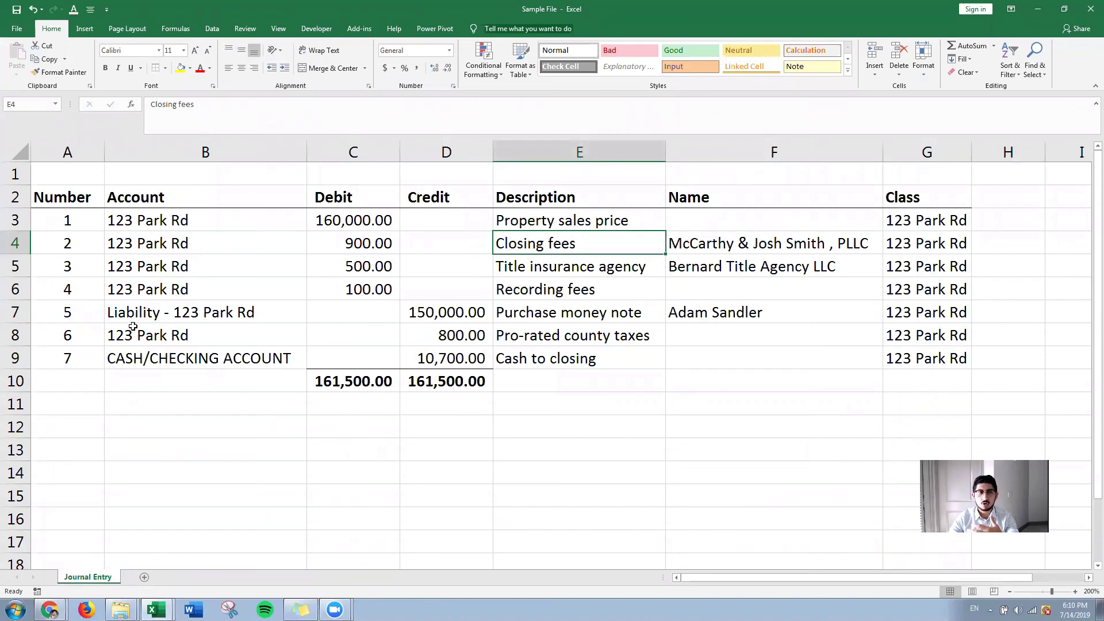
drag(79, 201, 926, 361)
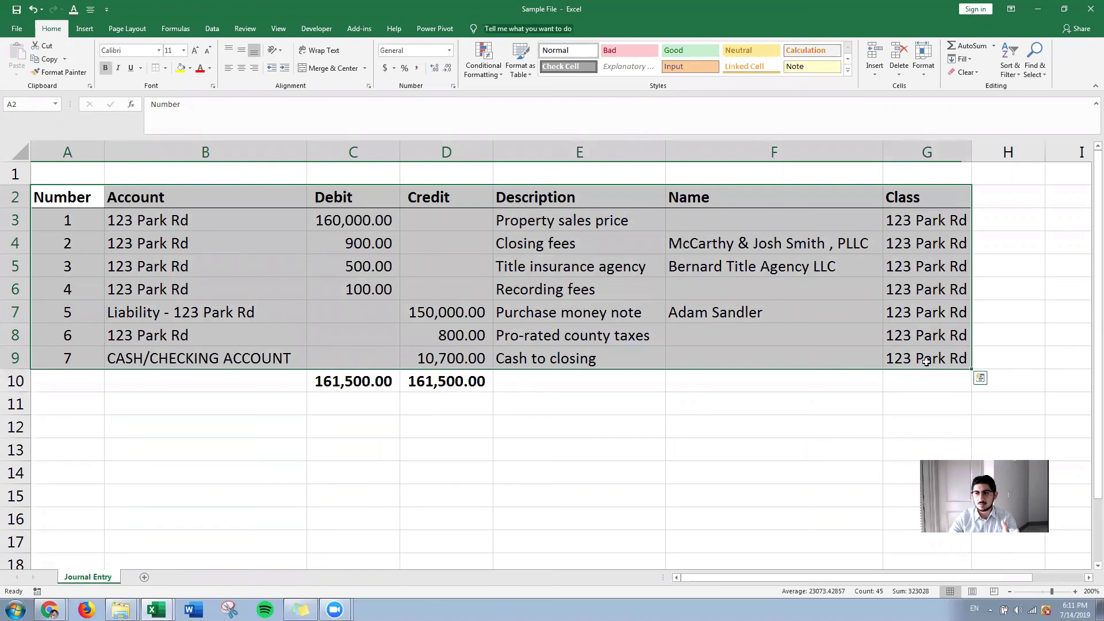